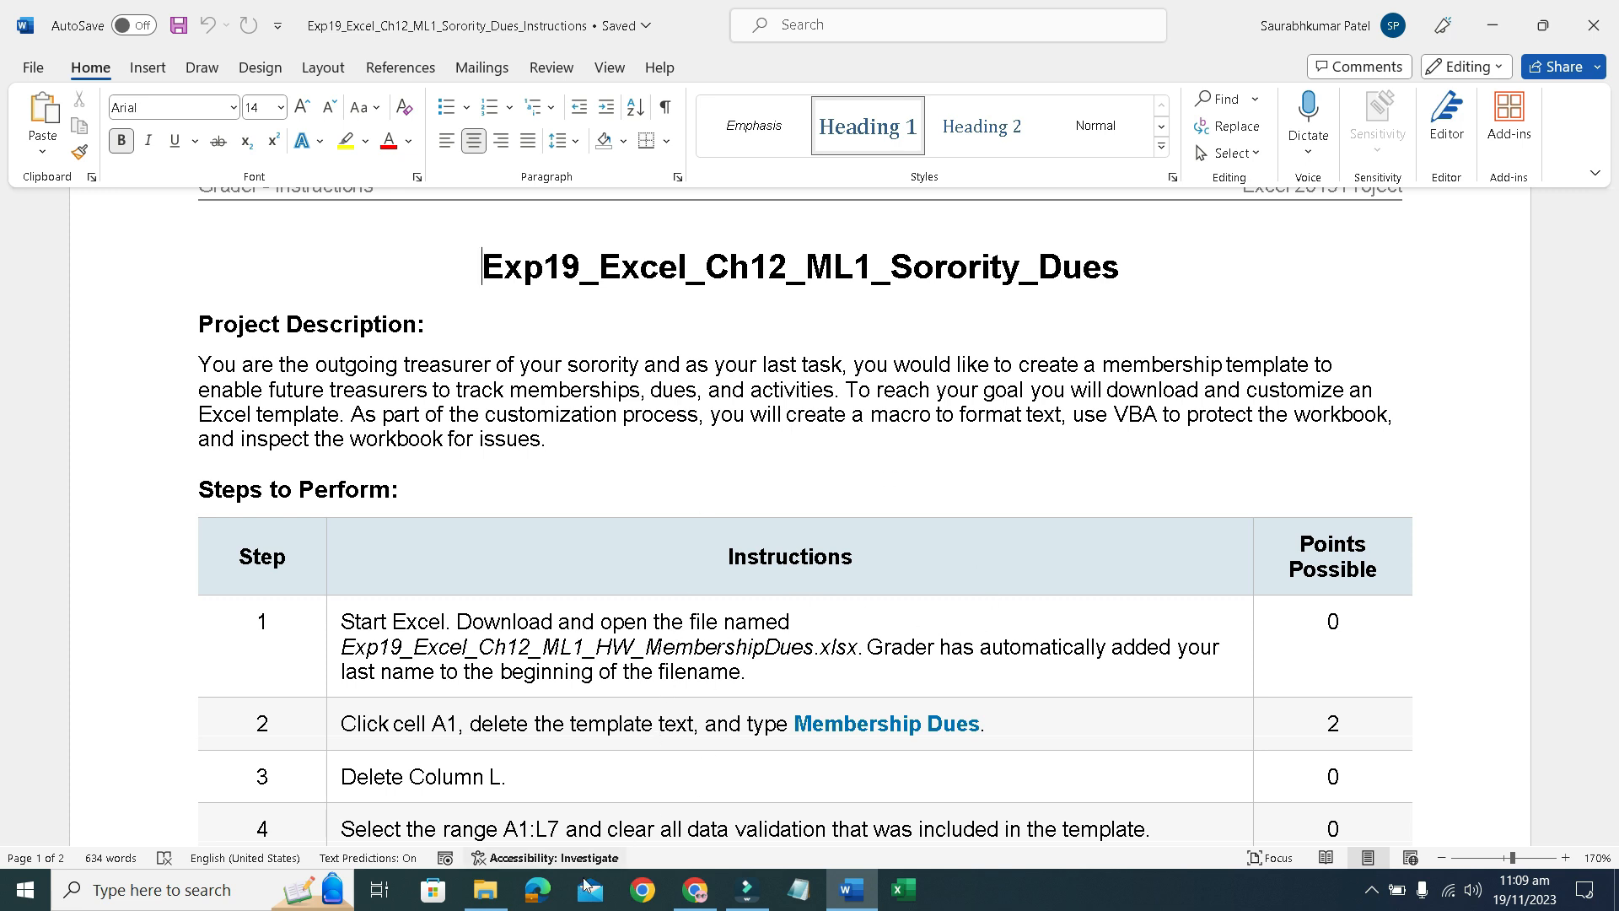
Skim the Sorority Dues project instructions from the project description through step 18.
{"action": "scroll", "coordinate": [930, 472], "scroll_direction": "down", "scroll_amount": 5}
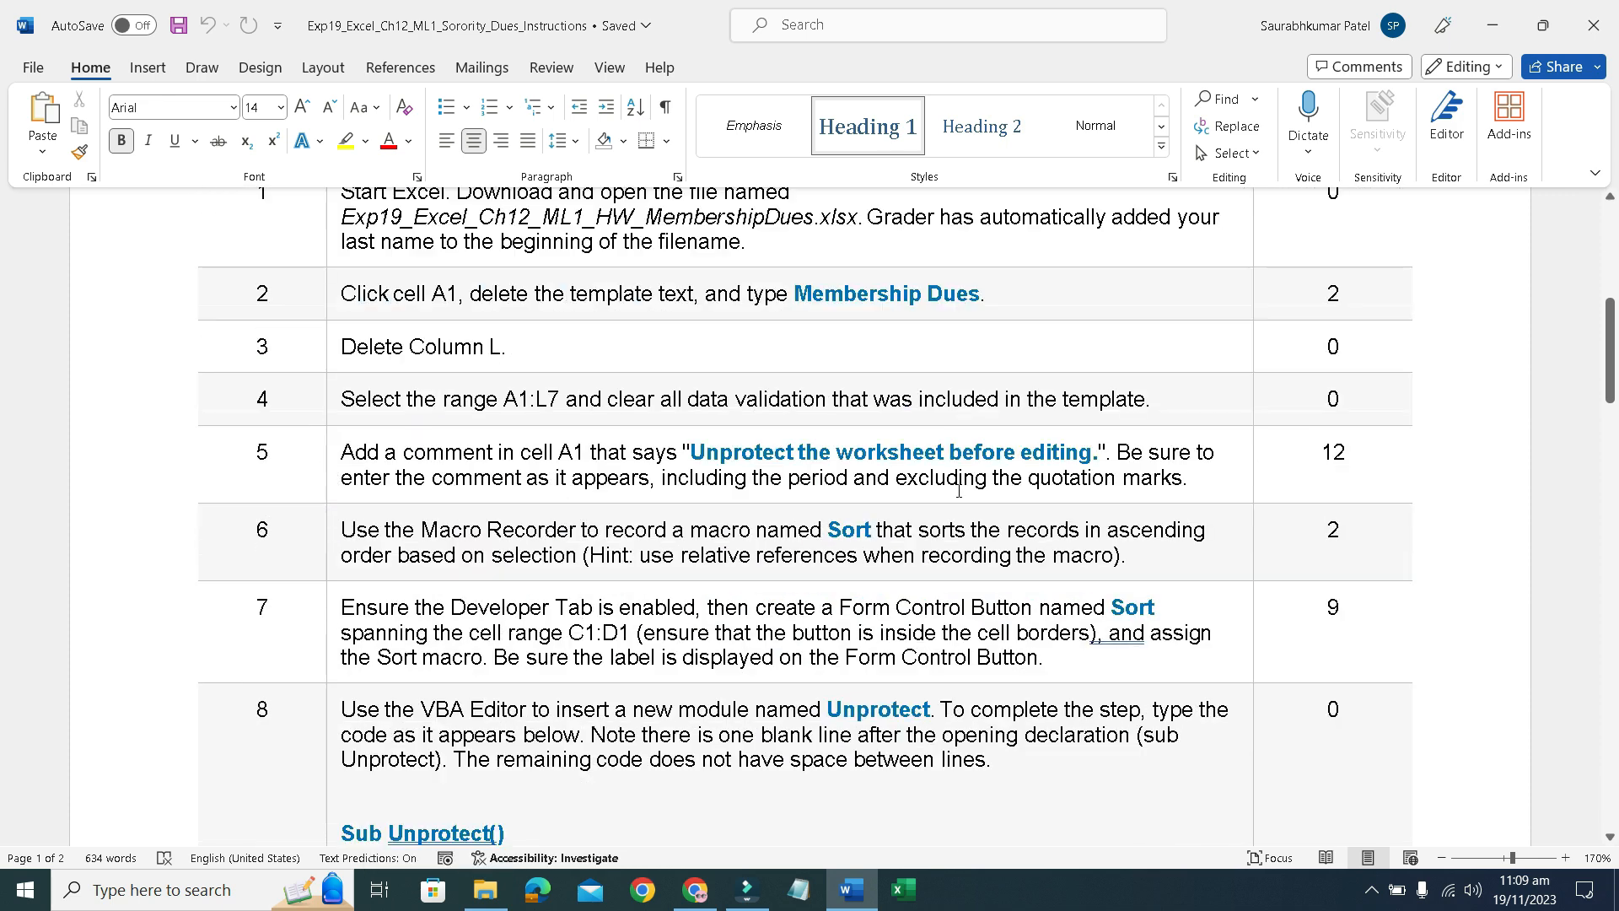
{"action": "scroll", "coordinate": [958, 491], "scroll_direction": "down", "scroll_amount": 20}
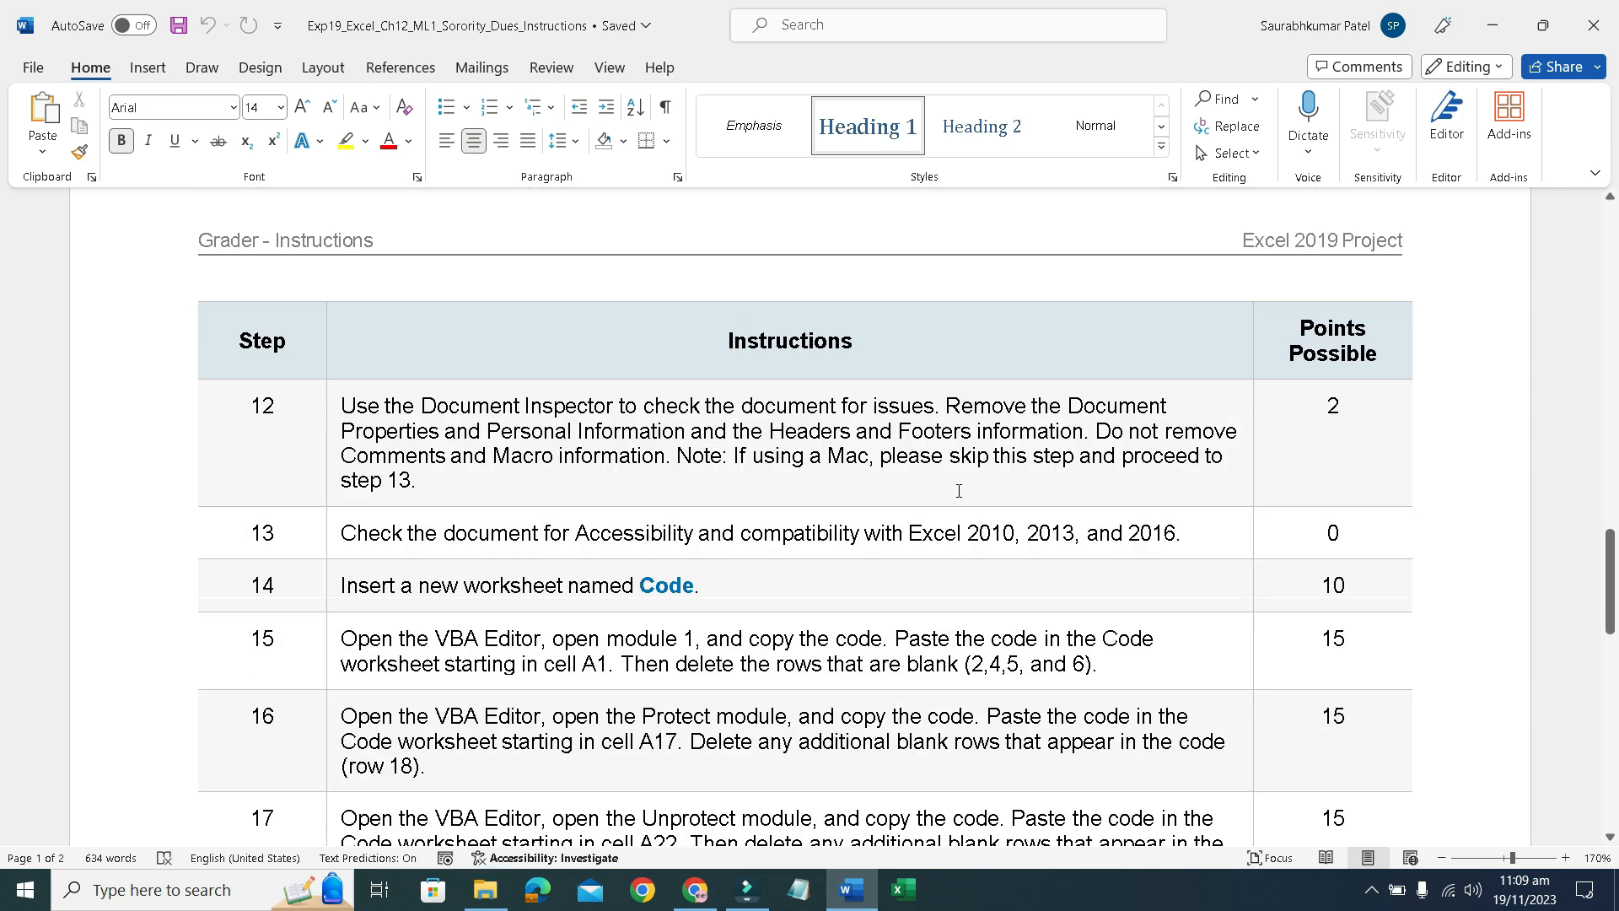
{"action": "scroll", "coordinate": [959, 490], "scroll_direction": "down", "scroll_amount": 2}
{"action": "scroll", "coordinate": [959, 490], "scroll_direction": "up", "scroll_amount": 14}
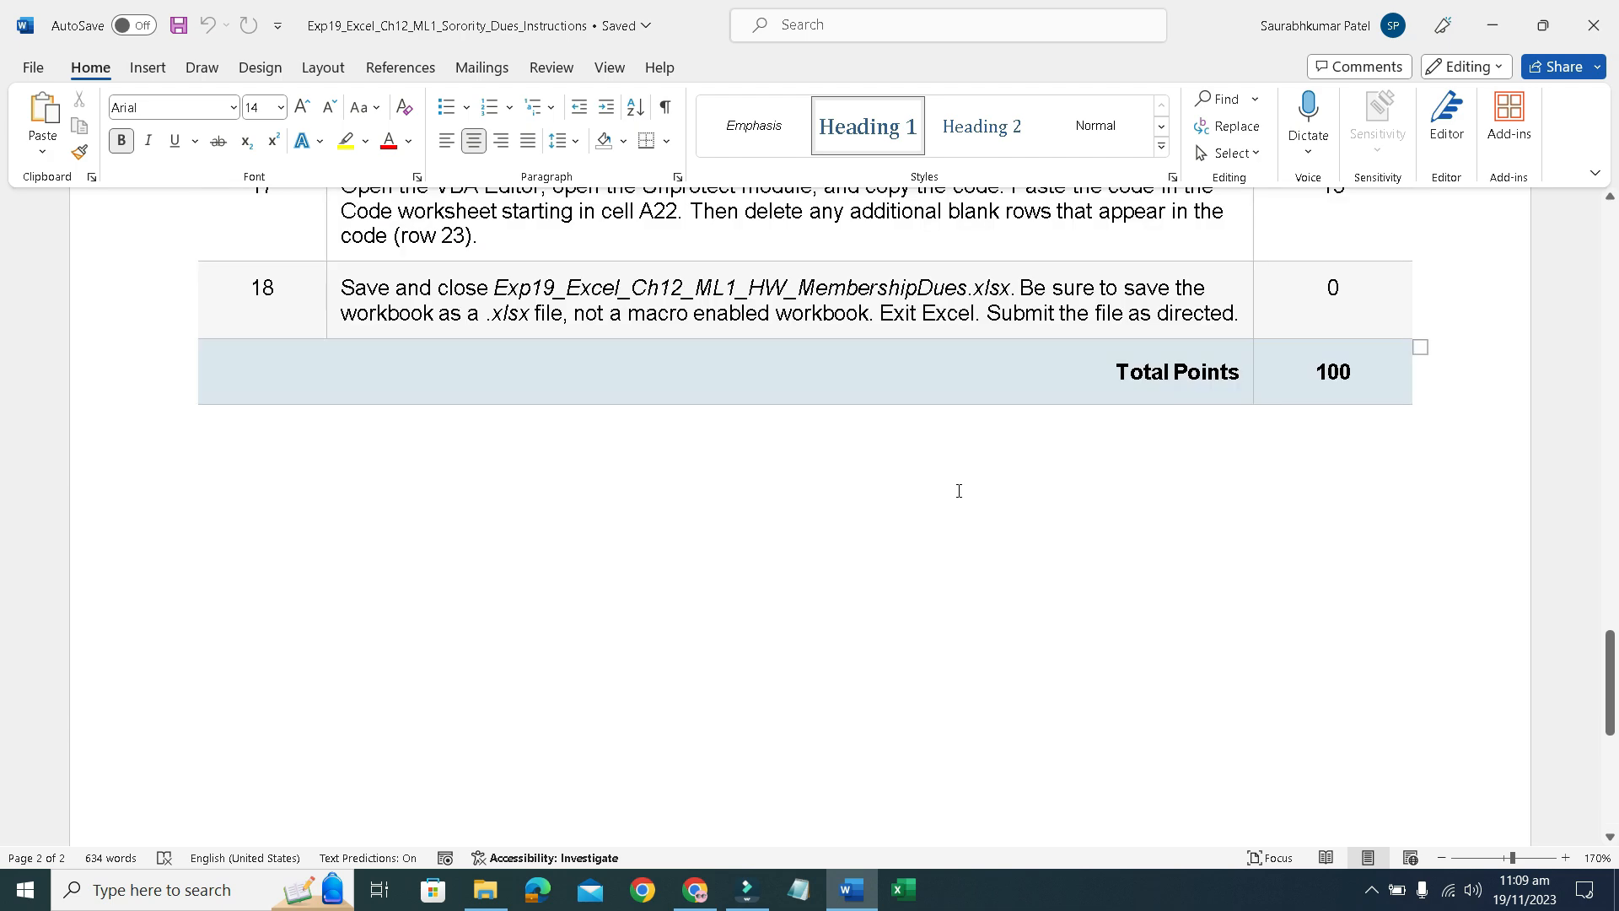
{"action": "scroll", "coordinate": [958, 490], "scroll_direction": "up", "scroll_amount": 15}
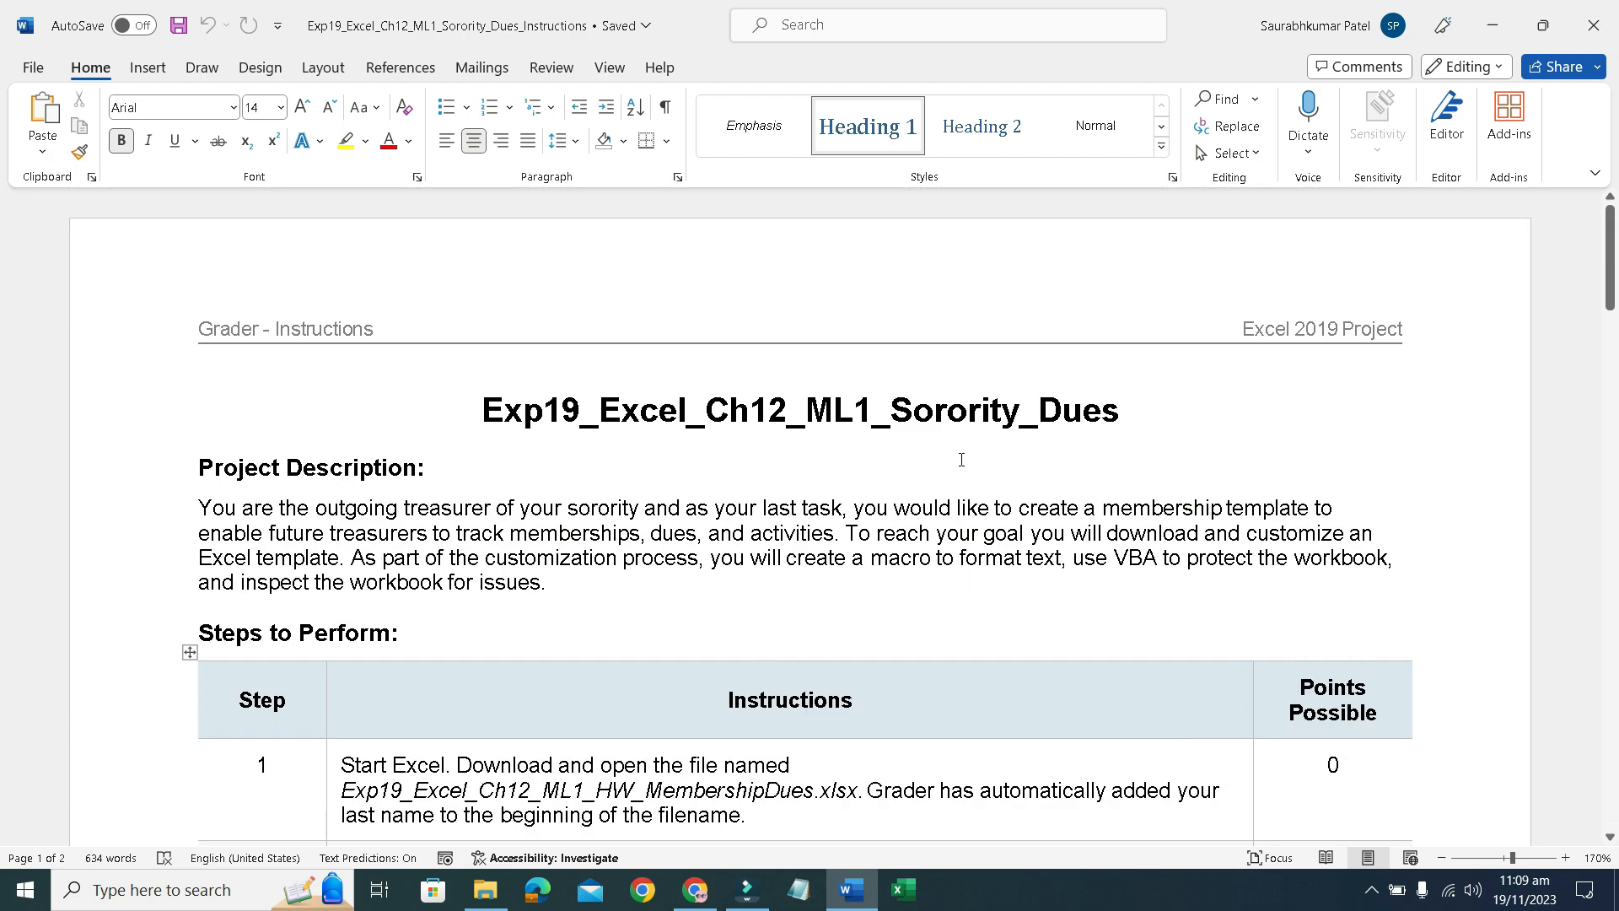
{"action": "scroll", "coordinate": [962, 459], "scroll_direction": "down", "scroll_amount": 2}
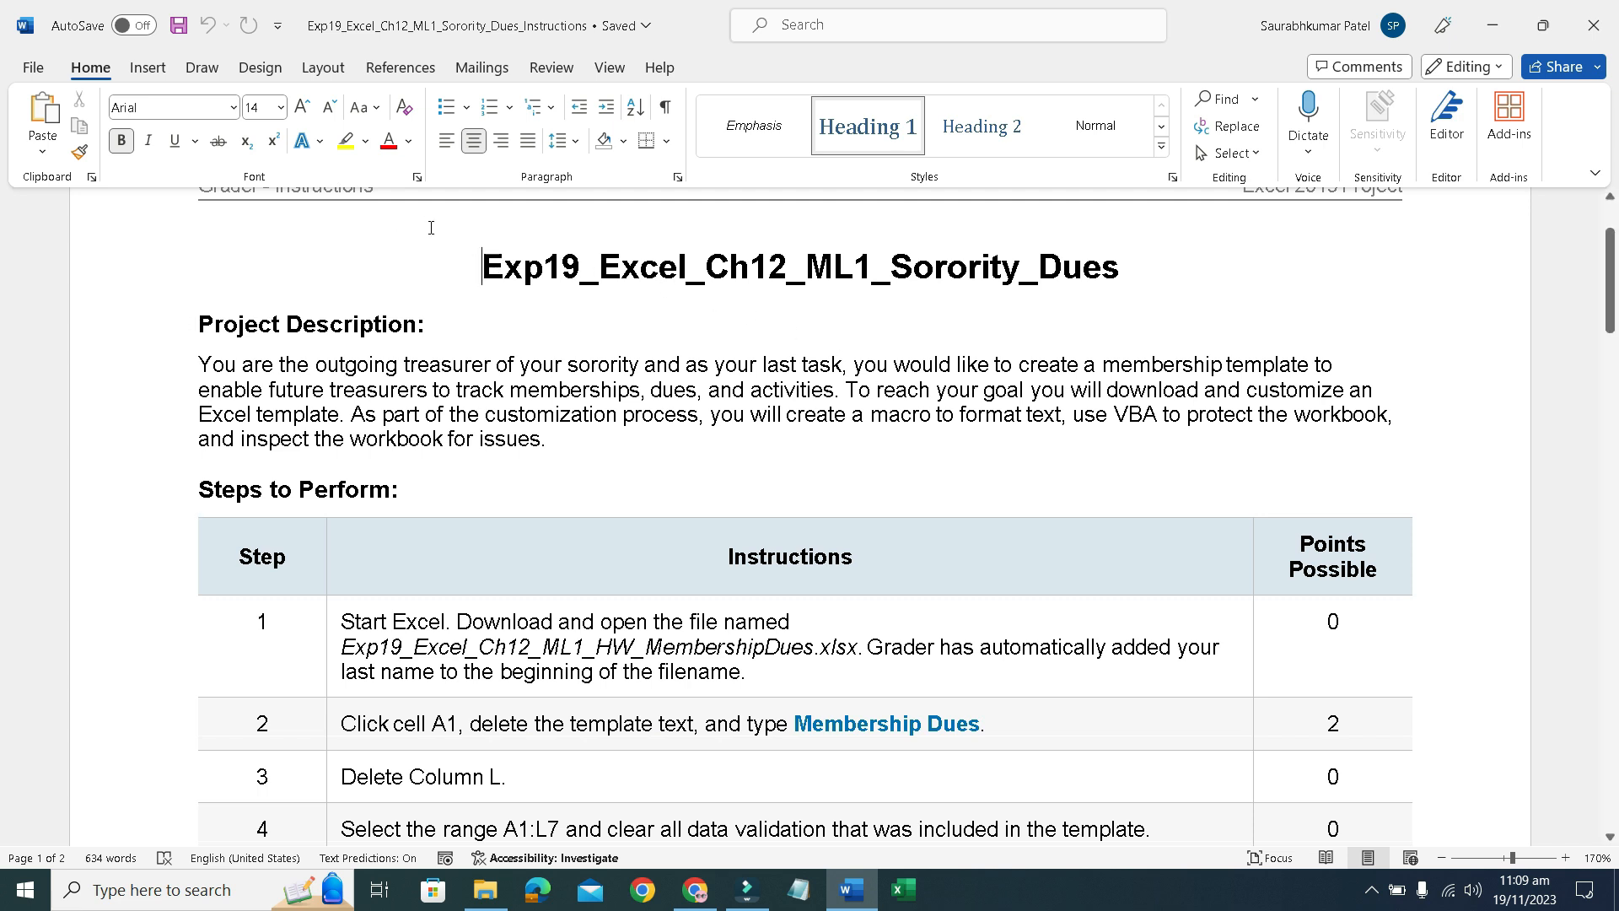
Highlight the document title Exp19_Excel_Ch12_ML1_Sorority_Dues and the "Project Description:" heading in yellow.
{"action": "left_click", "coordinate": [352, 158]}
{"action": "mouse_move", "coordinate": [473, 264]}
{"action": "left_mouse_down"}
{"action": "mouse_move", "coordinate": [933, 289]}
{"action": "mouse_move", "coordinate": [1098, 275]}
{"action": "left_mouse_up"}
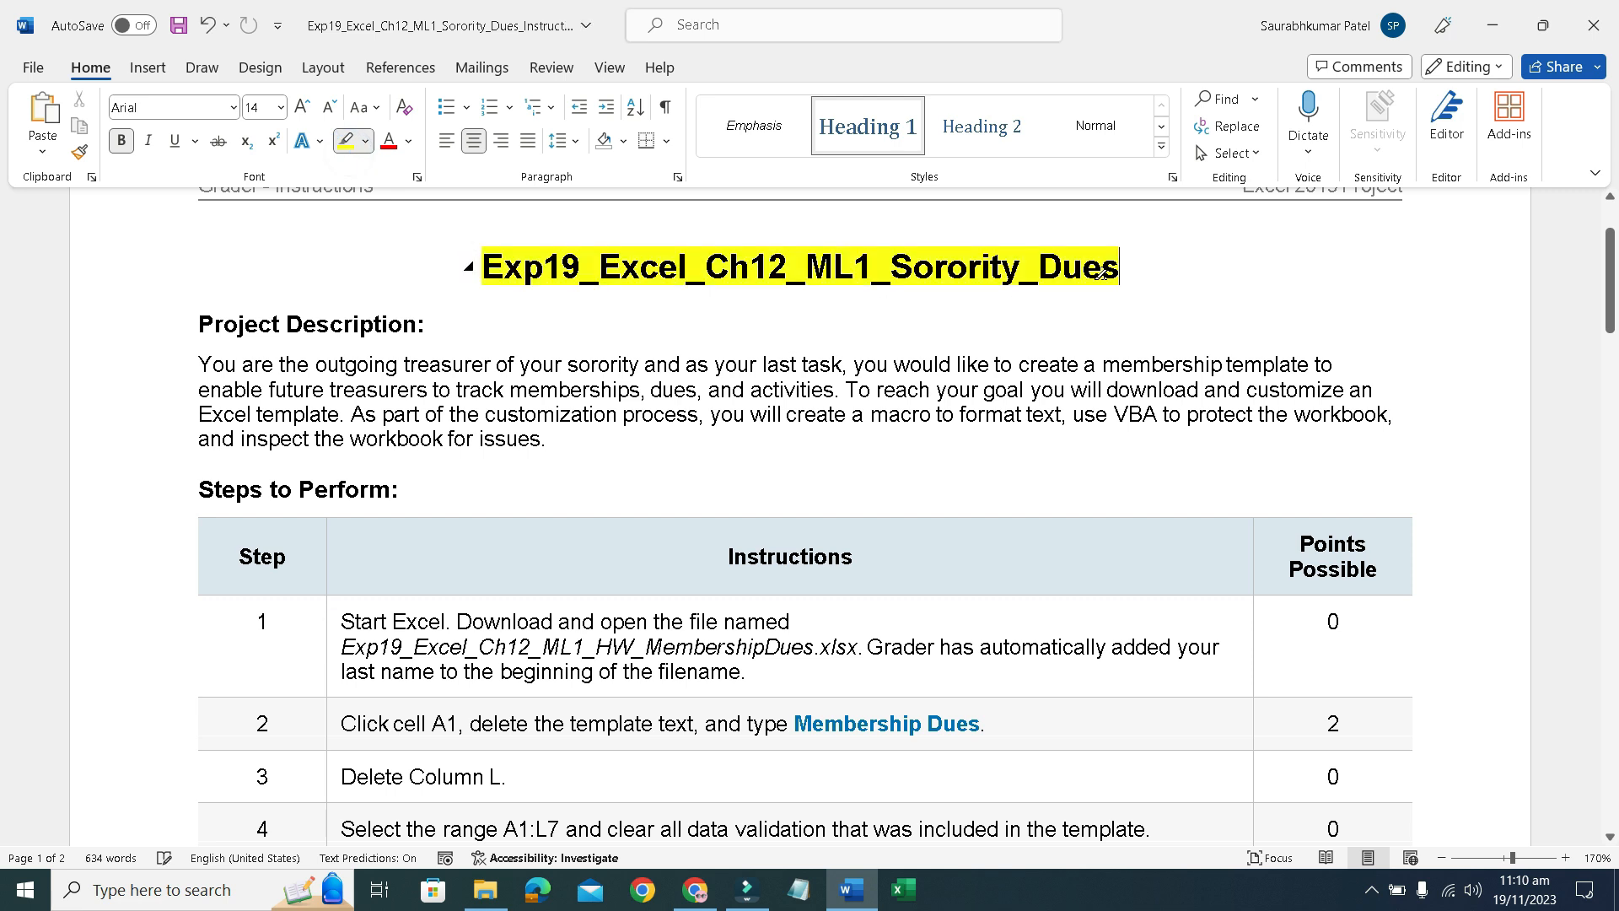
{"action": "left_click_drag", "start_coordinate": [196, 324], "coordinate": [427, 331]}
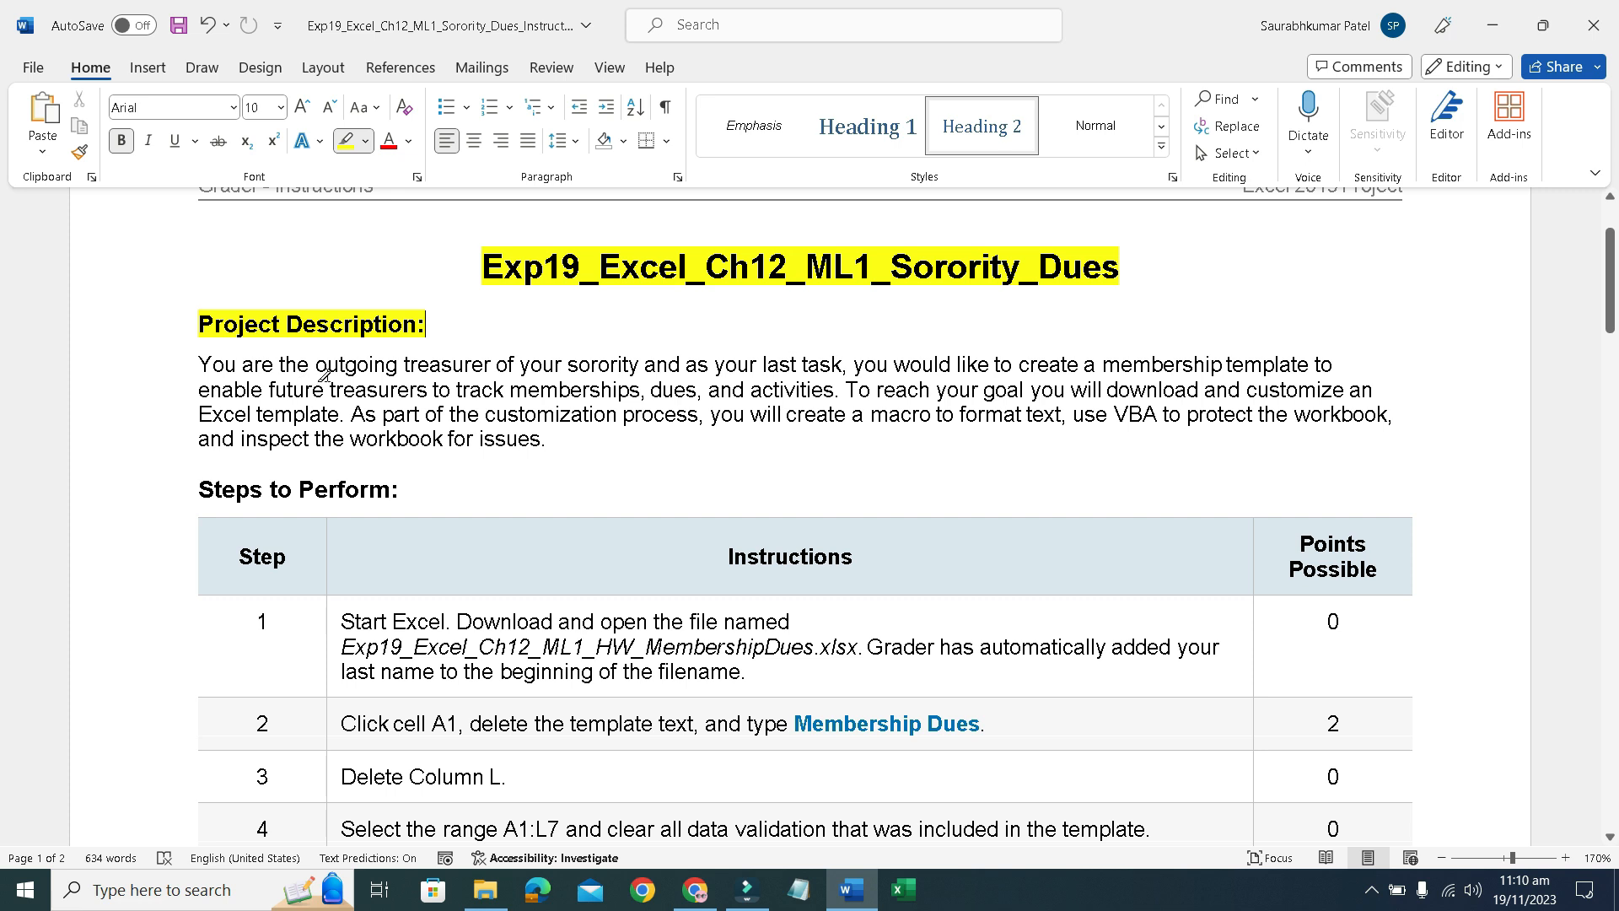
Highlight the key phrases of the project description in yellow, from "outgoing treasurer" through "inspect the workbook for issues.".
{"action": "left_click_drag", "start_coordinate": [317, 366], "coordinate": [493, 371]}
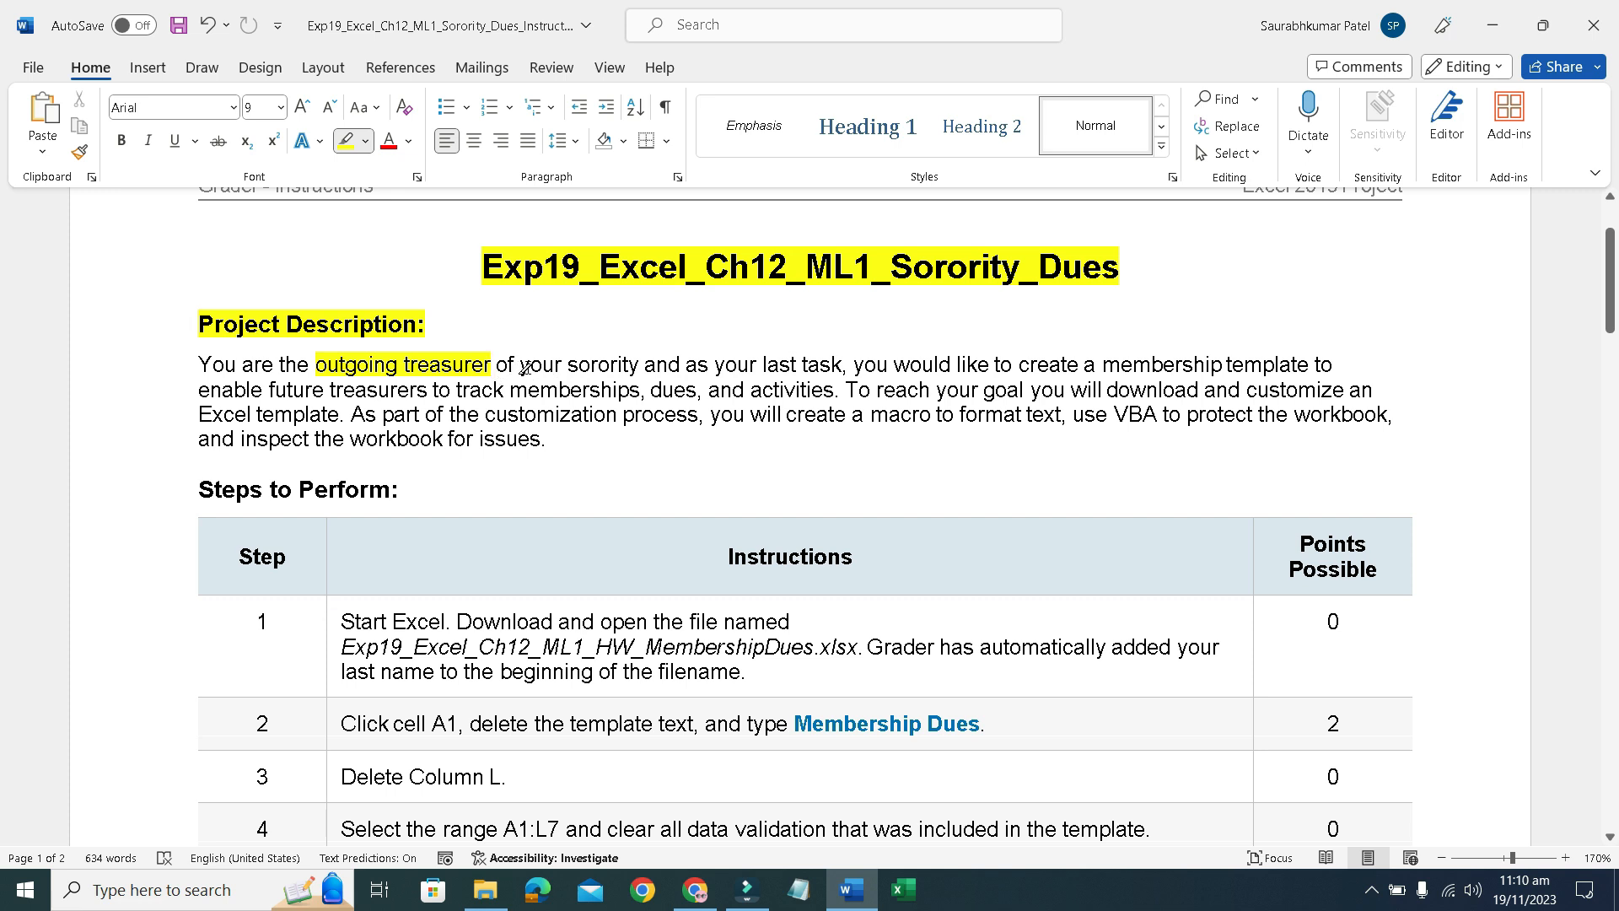
{"action": "mouse_move", "coordinate": [520, 369]}
{"action": "left_mouse_down"}
{"action": "mouse_move", "coordinate": [830, 384]}
{"action": "mouse_move", "coordinate": [822, 371]}
{"action": "left_mouse_up"}
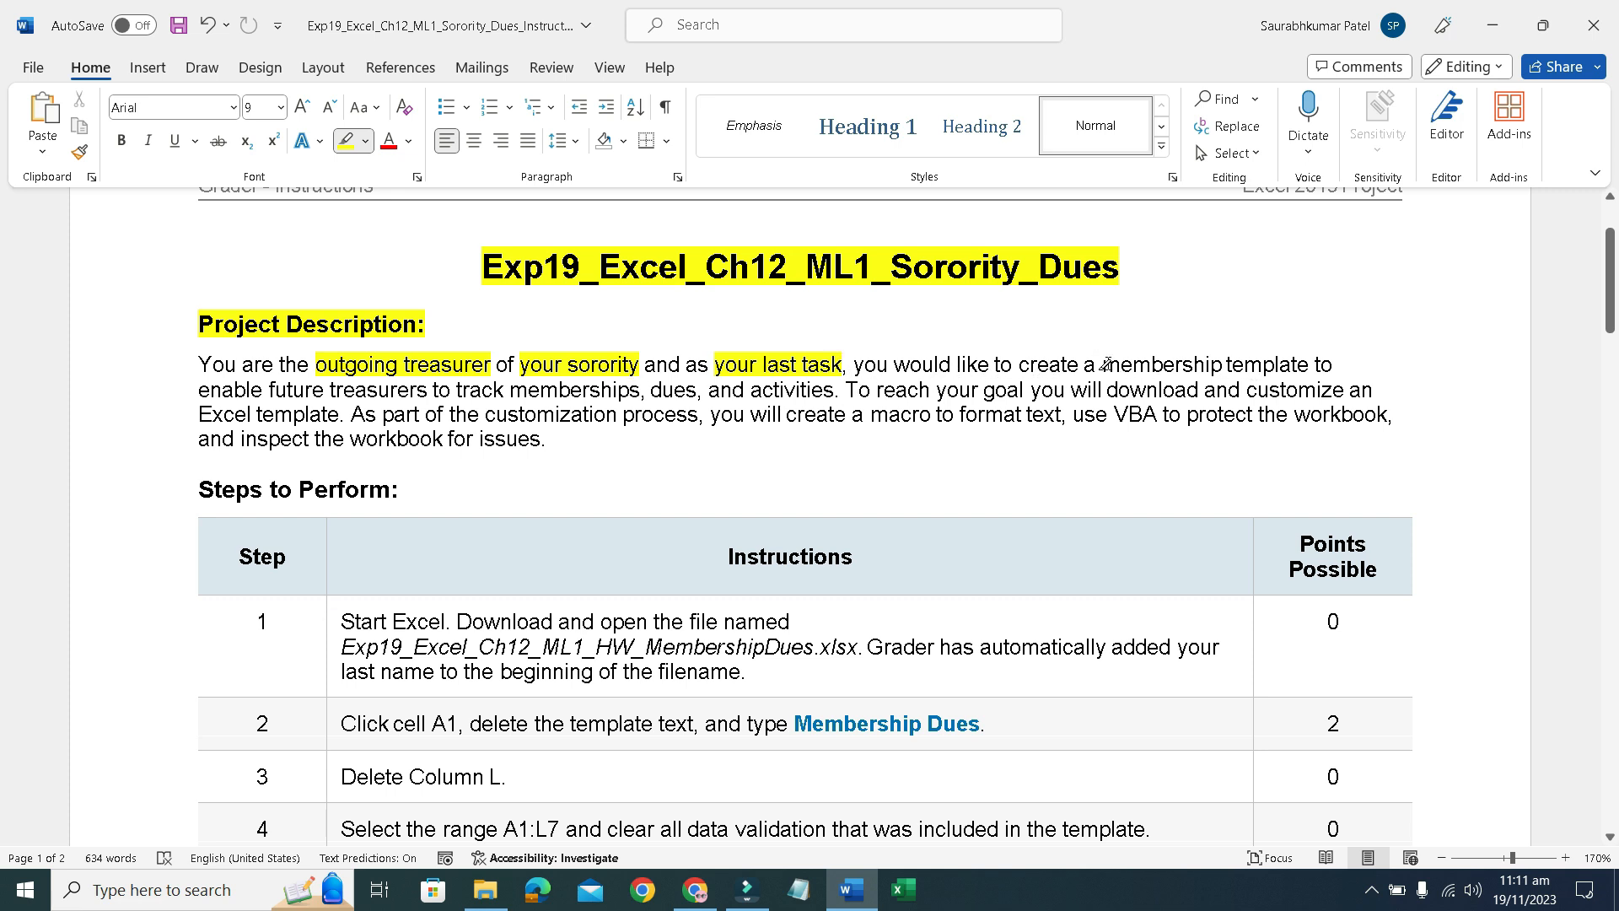
{"action": "left_click_drag", "start_coordinate": [1102, 367], "coordinate": [1265, 364]}
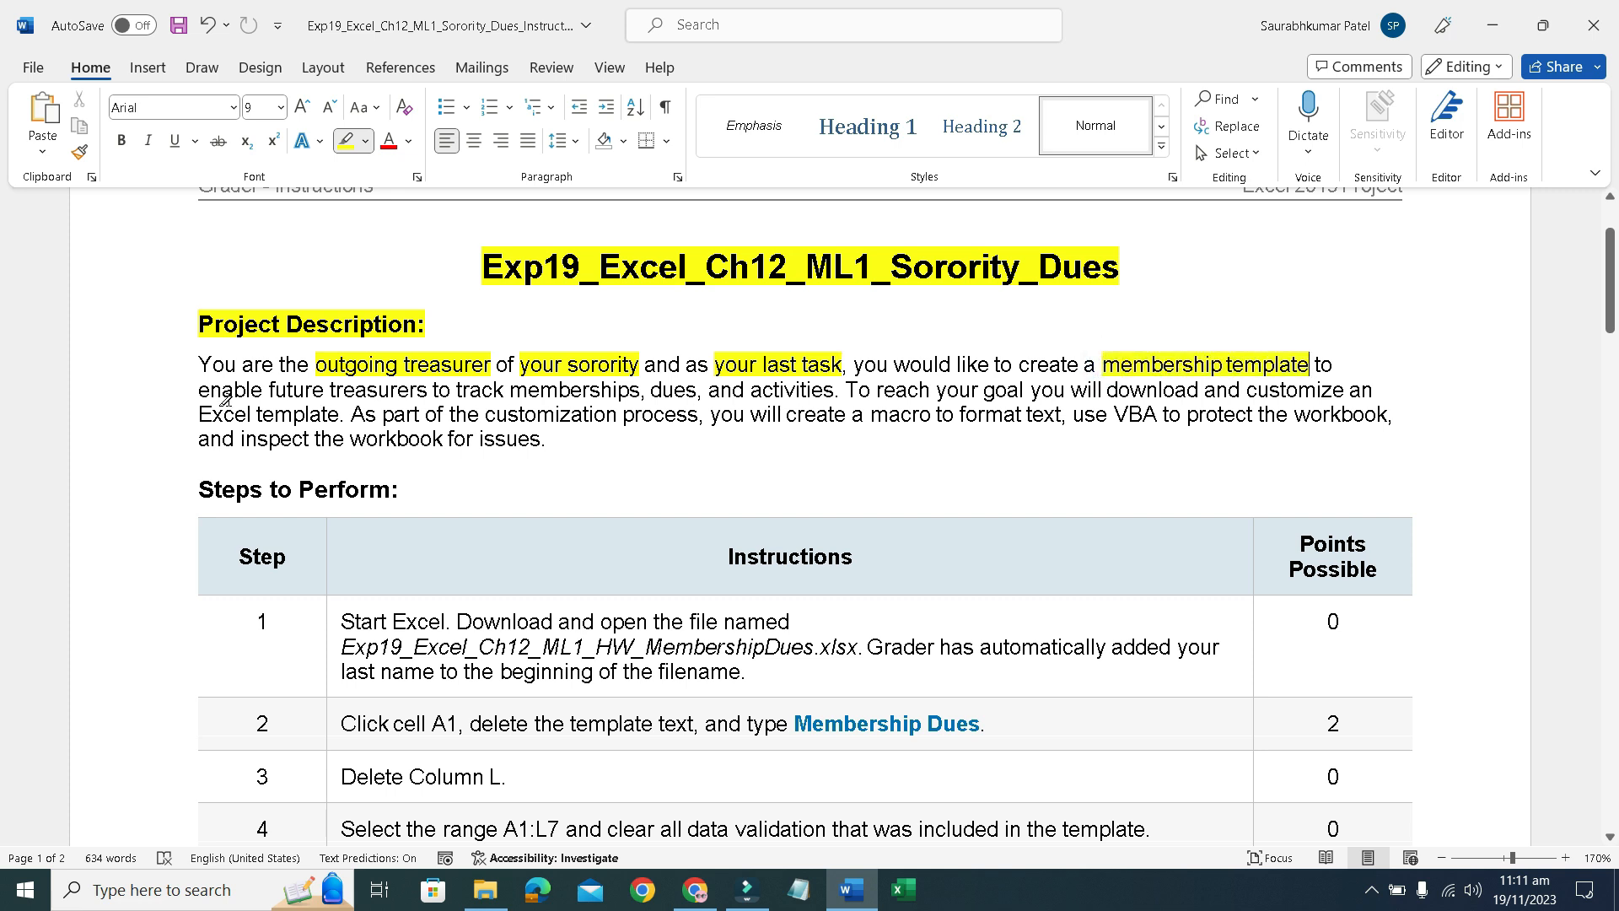
{"action": "left_click_drag", "start_coordinate": [456, 389], "coordinate": [830, 388]}
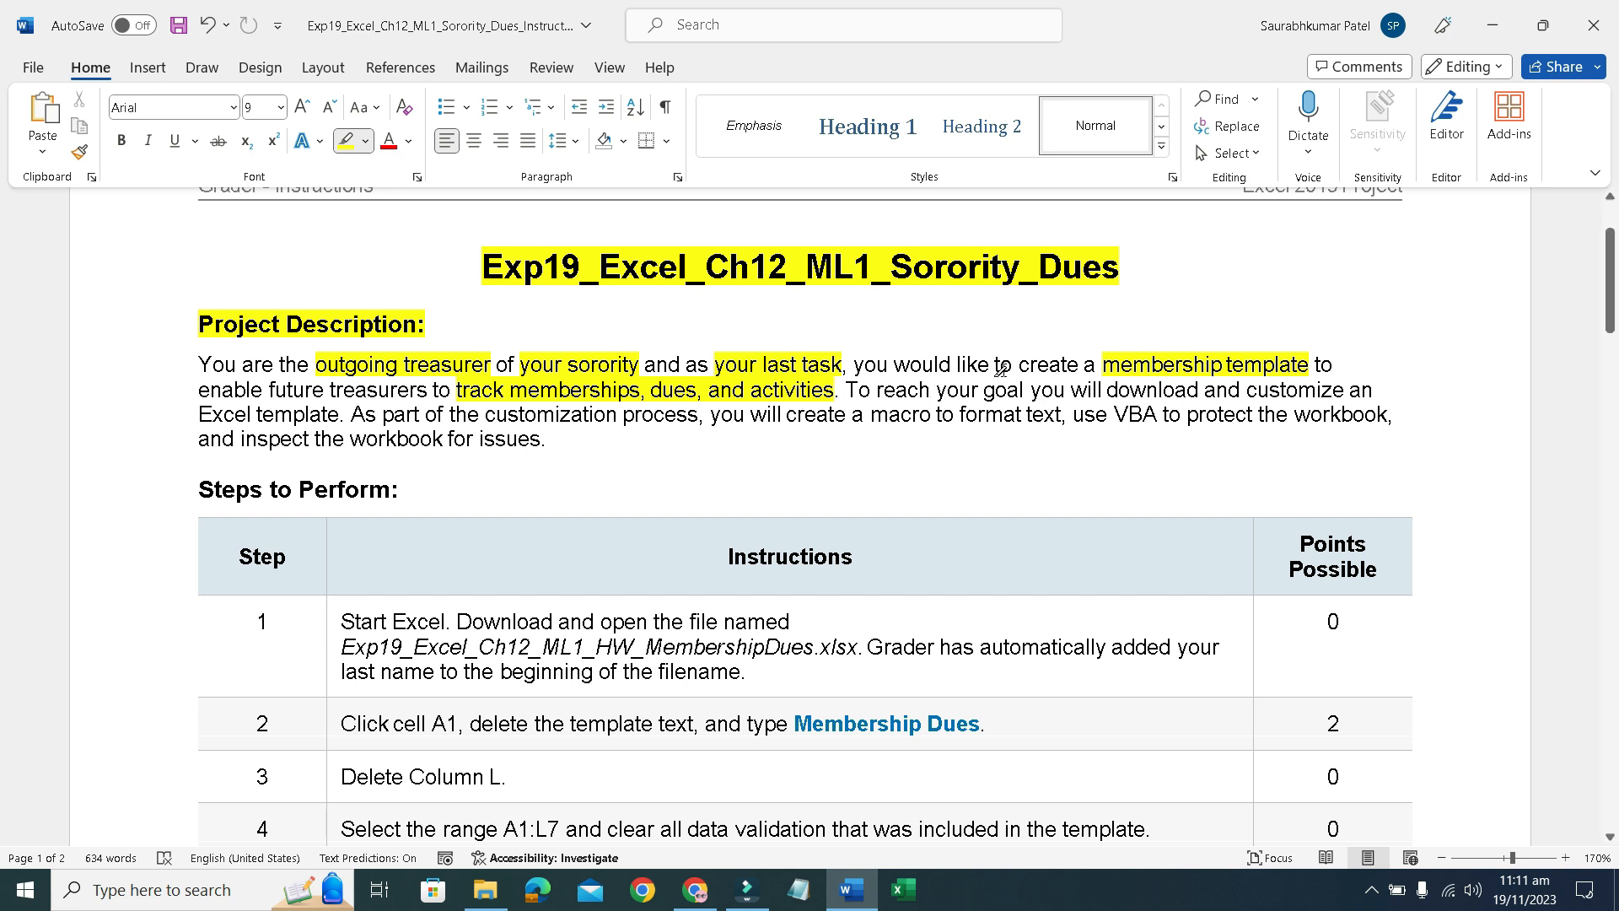
{"action": "mouse_move", "coordinate": [982, 396]}
{"action": "left_mouse_down"}
{"action": "mouse_move", "coordinate": [1086, 409]}
{"action": "mouse_move", "coordinate": [1155, 386]}
{"action": "mouse_move", "coordinate": [1317, 385]}
{"action": "left_mouse_up"}
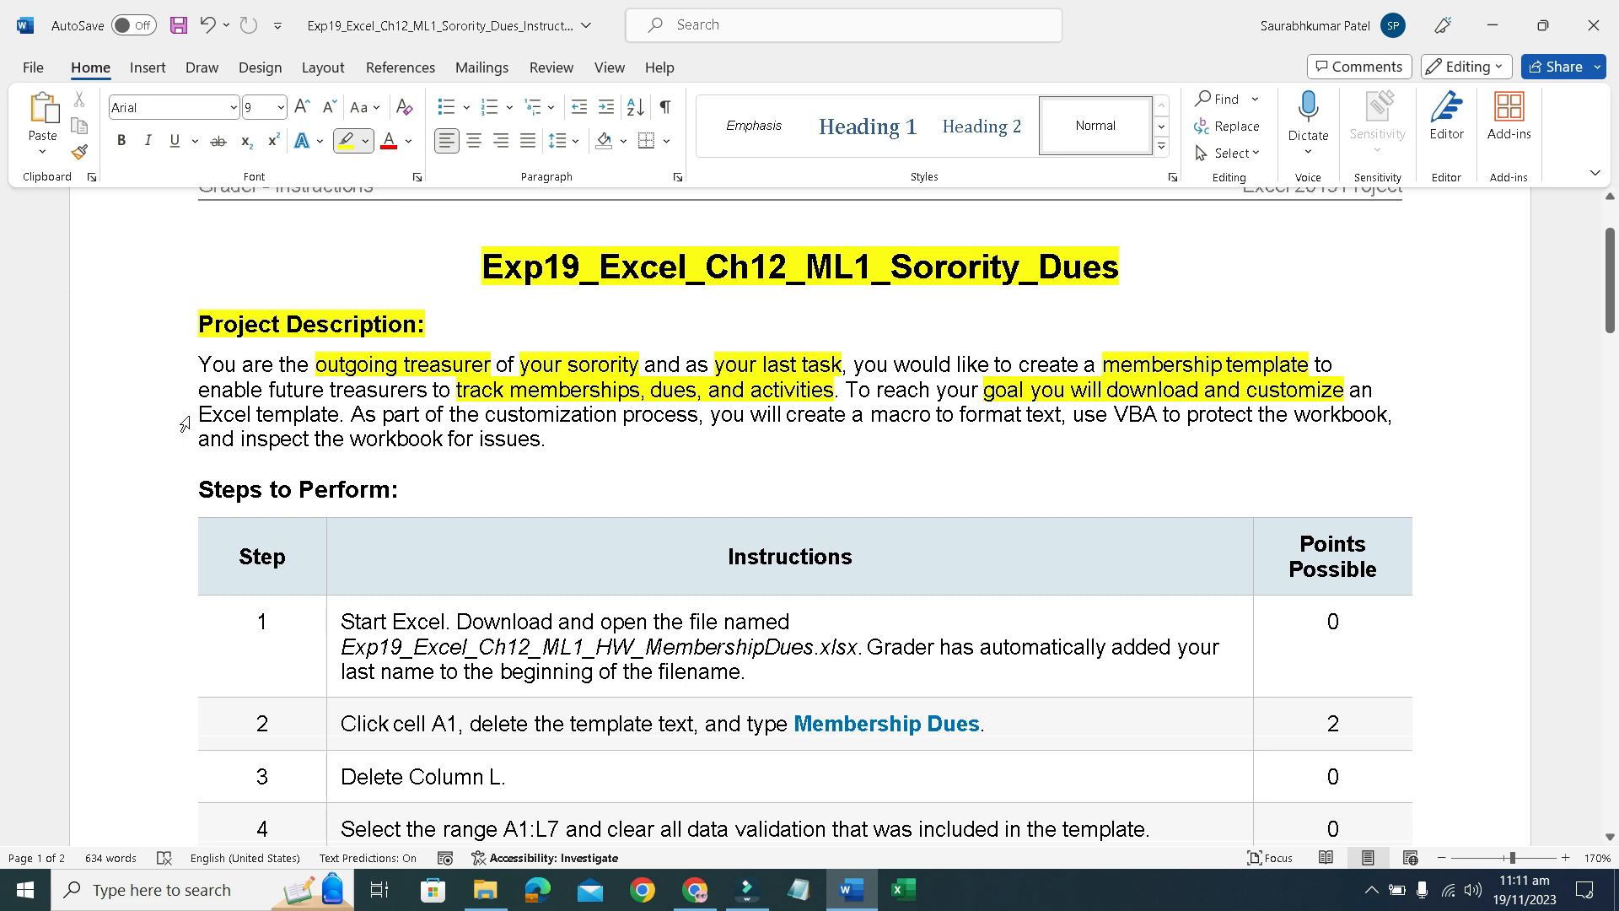
{"action": "left_click_drag", "start_coordinate": [194, 413], "coordinate": [339, 415]}
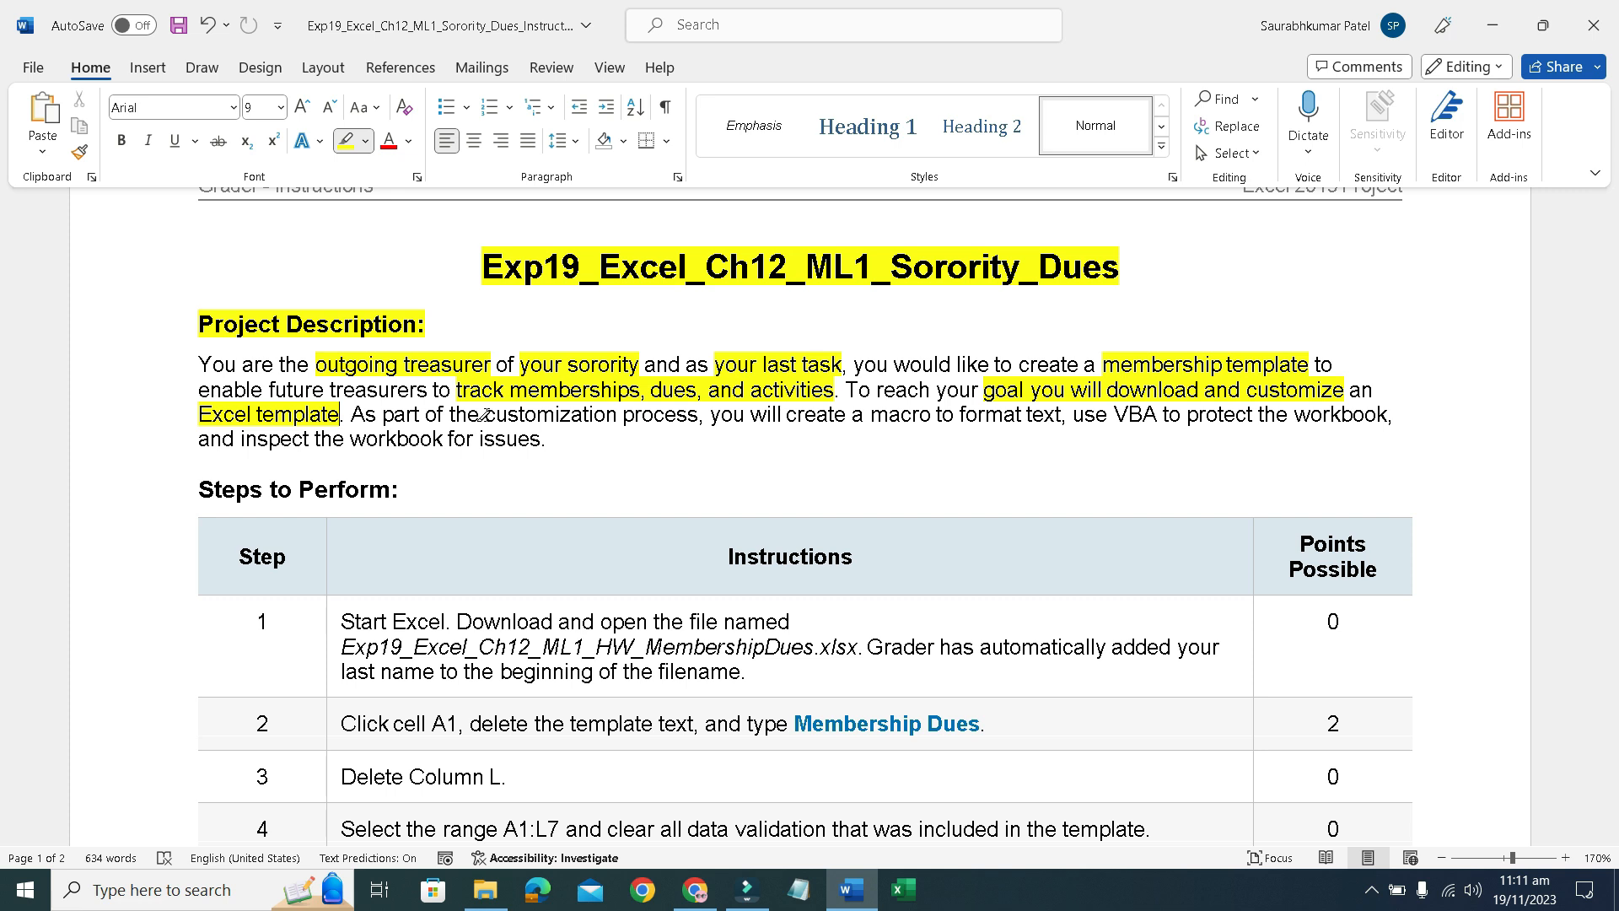
{"action": "left_click_drag", "start_coordinate": [489, 414], "coordinate": [699, 417]}
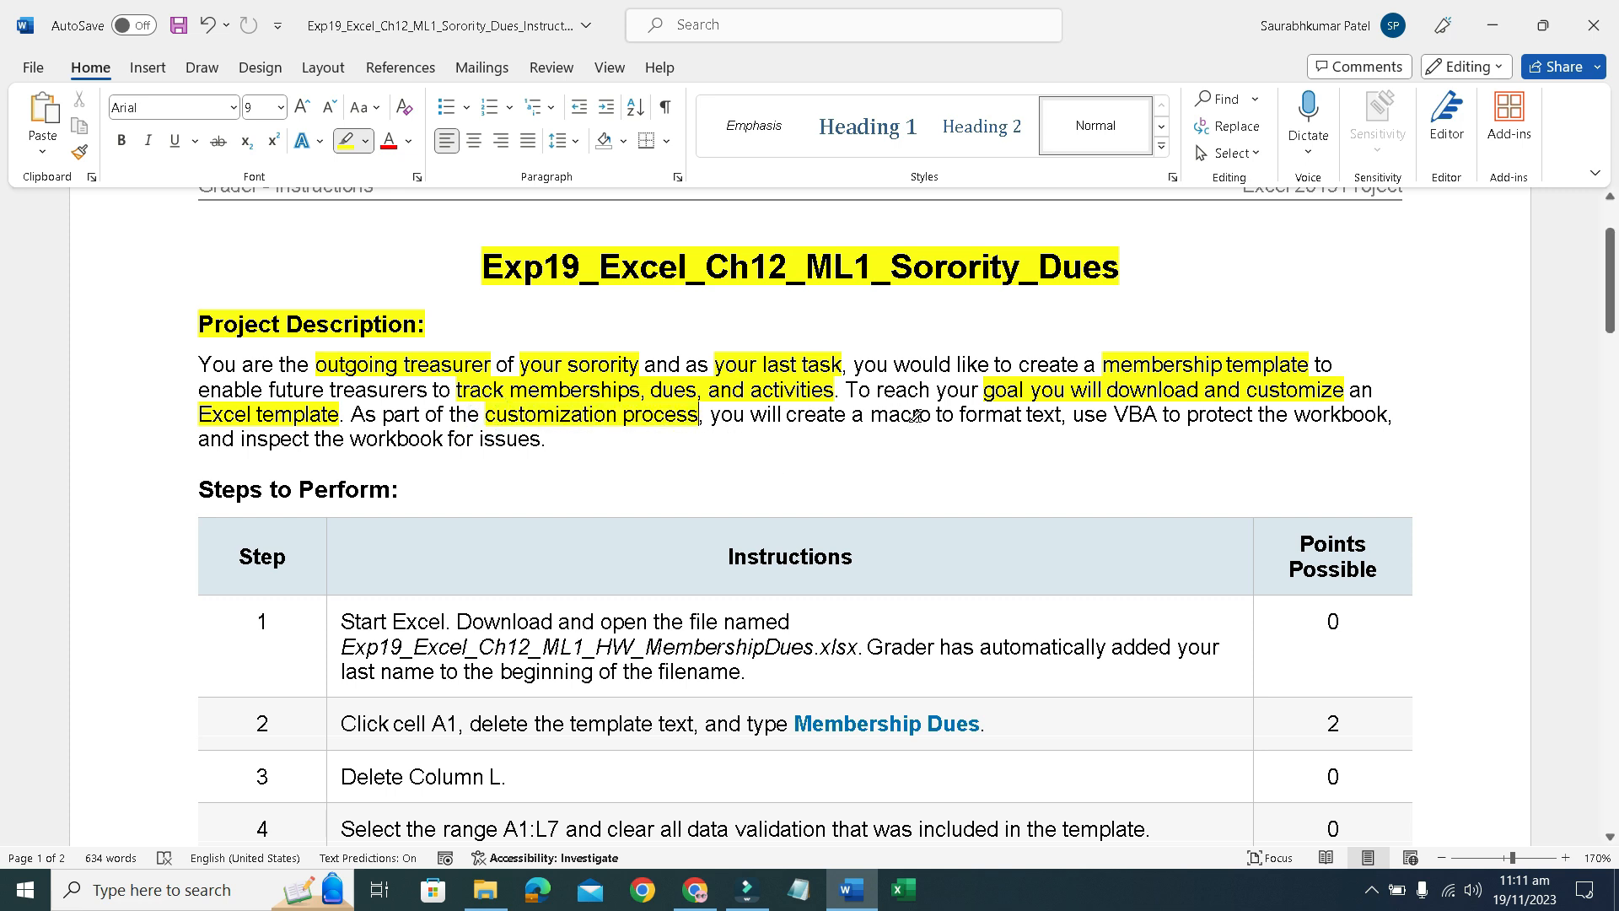
{"action": "mouse_move", "coordinate": [867, 419]}
{"action": "left_mouse_down"}
{"action": "mouse_move", "coordinate": [1225, 417]}
{"action": "mouse_move", "coordinate": [1234, 468]}
{"action": "mouse_move", "coordinate": [1230, 433]}
{"action": "left_mouse_up"}
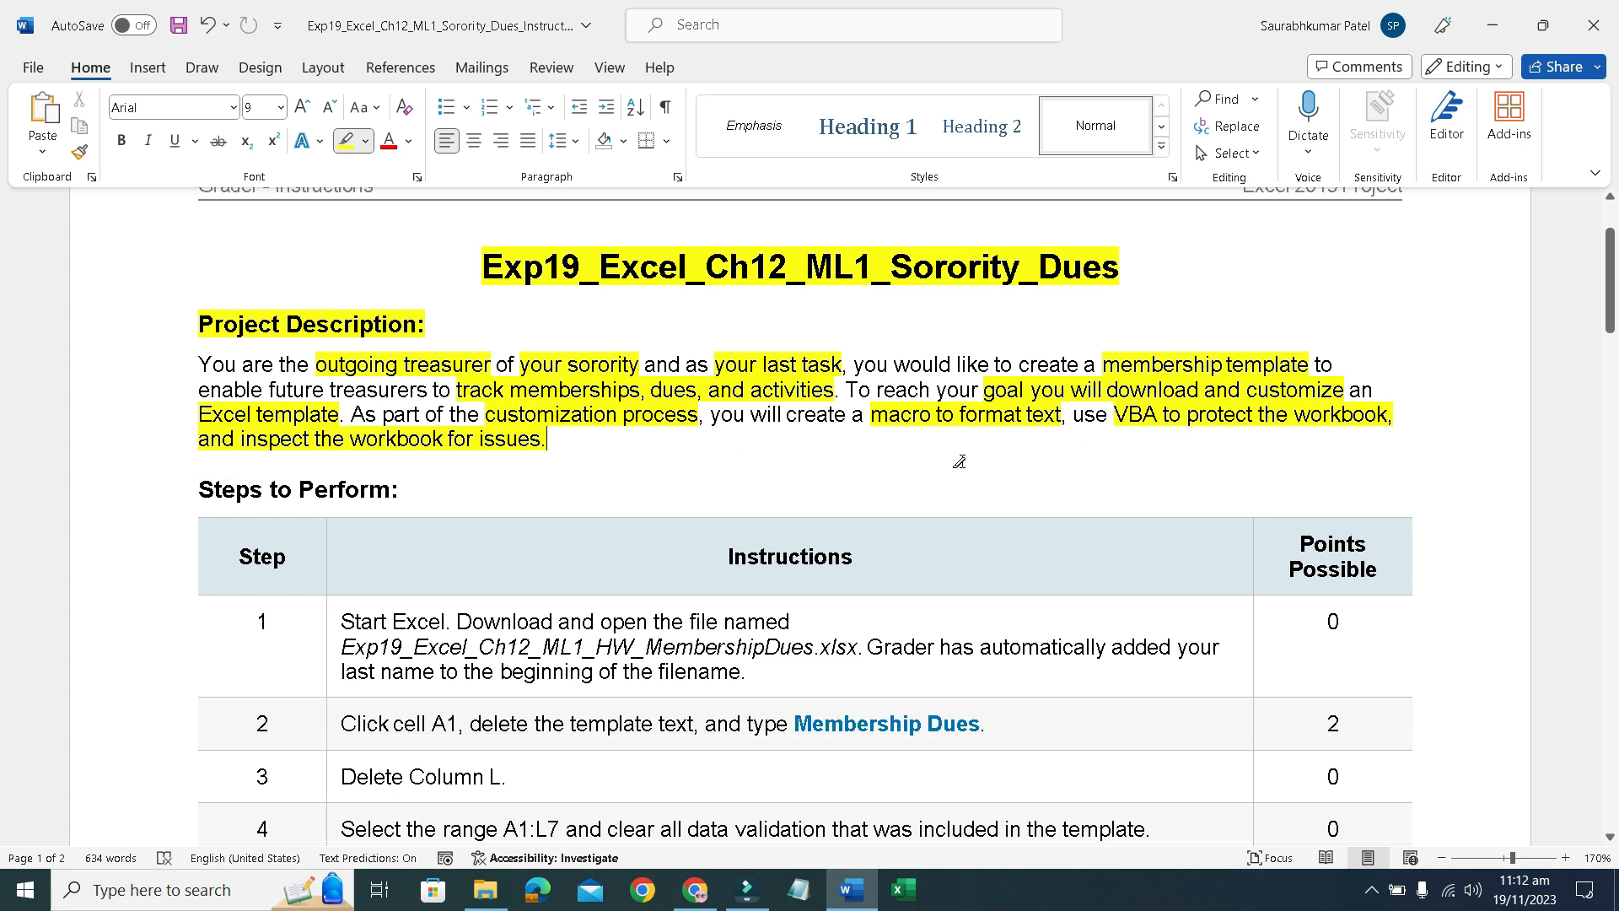
Highlight the file name Exp19_Excel_Ch12_ML1_HW_MembershipDues.xlsx in step 1 of the instructions in yellow.
{"action": "scroll", "coordinate": [962, 462], "scroll_direction": "down", "scroll_amount": 2}
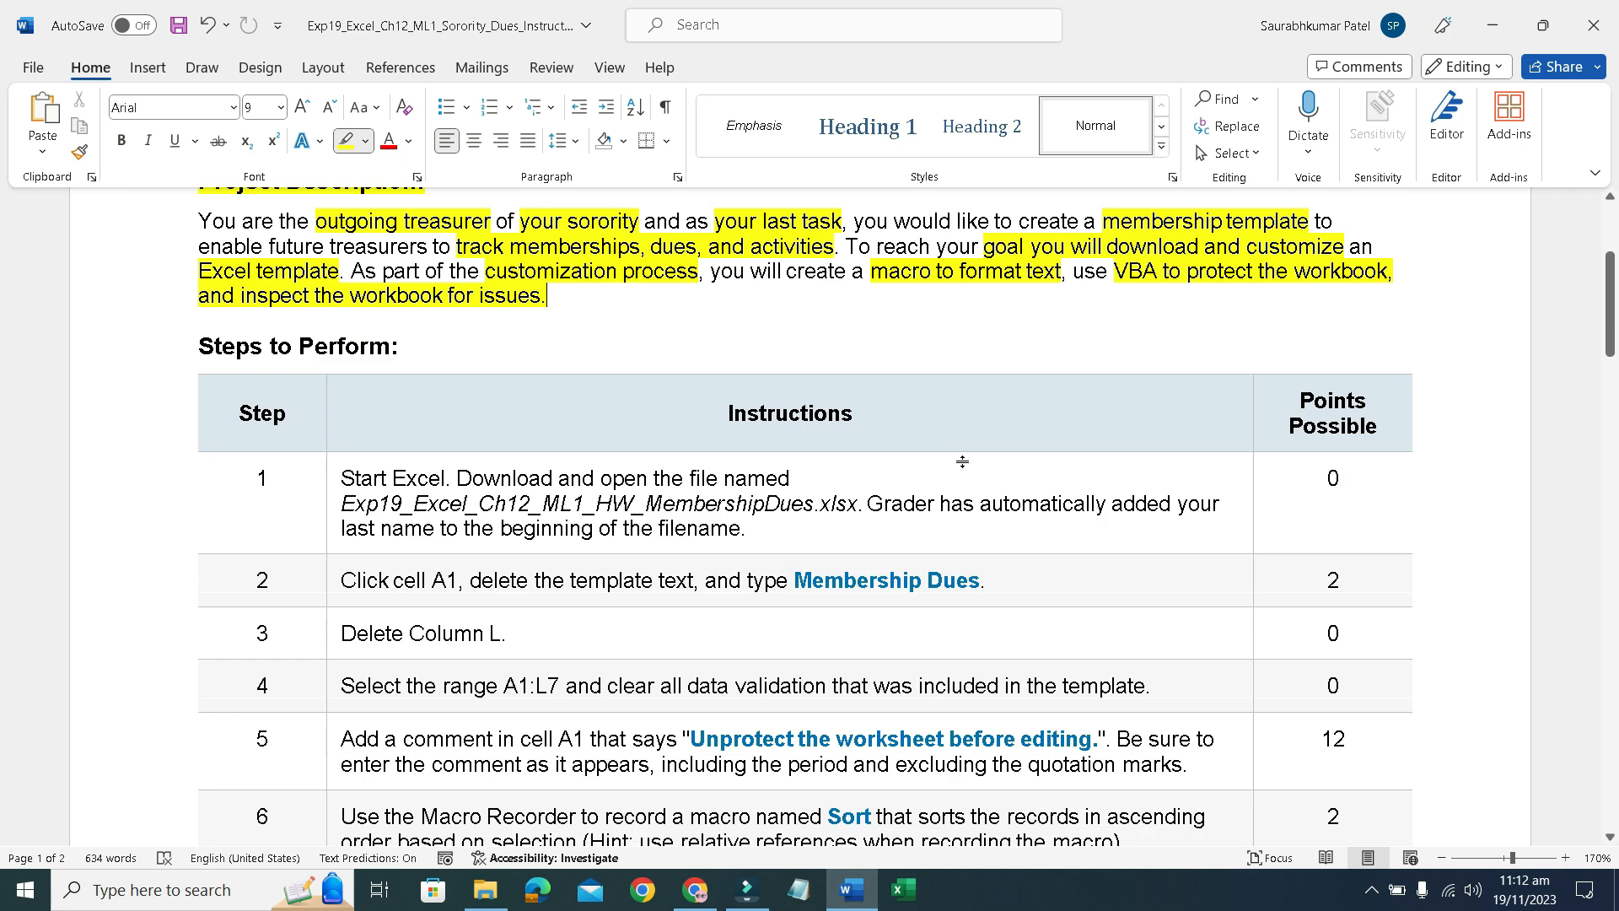
{"action": "scroll", "coordinate": [582, 503], "scroll_direction": "down", "scroll_amount": 2}
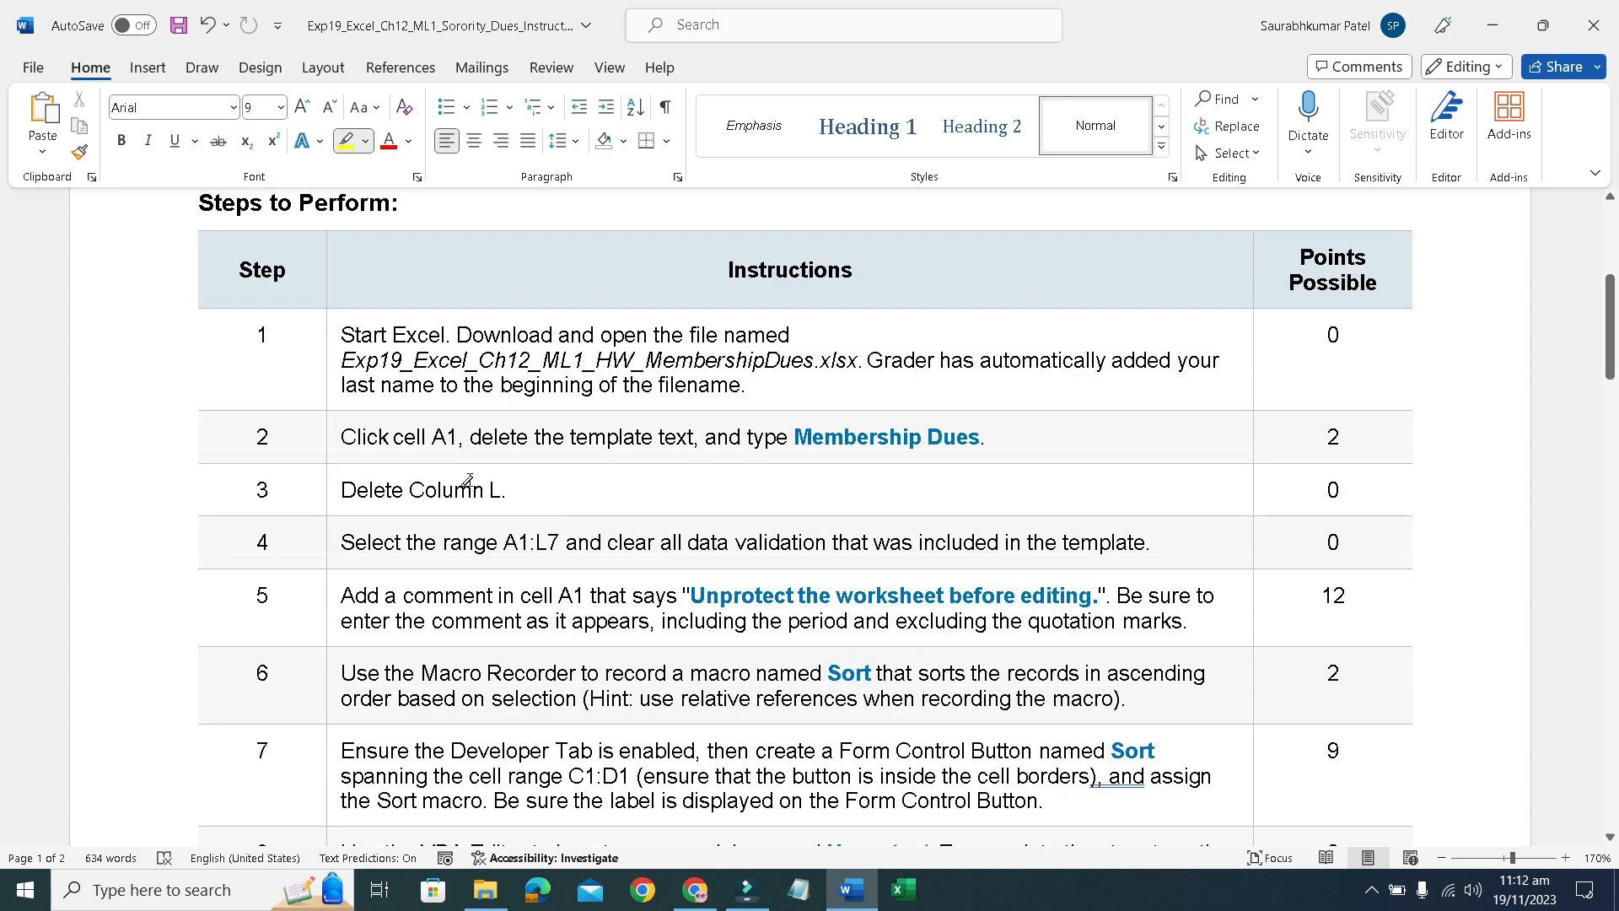
{"action": "left_click_drag", "start_coordinate": [344, 359], "coordinate": [846, 362]}
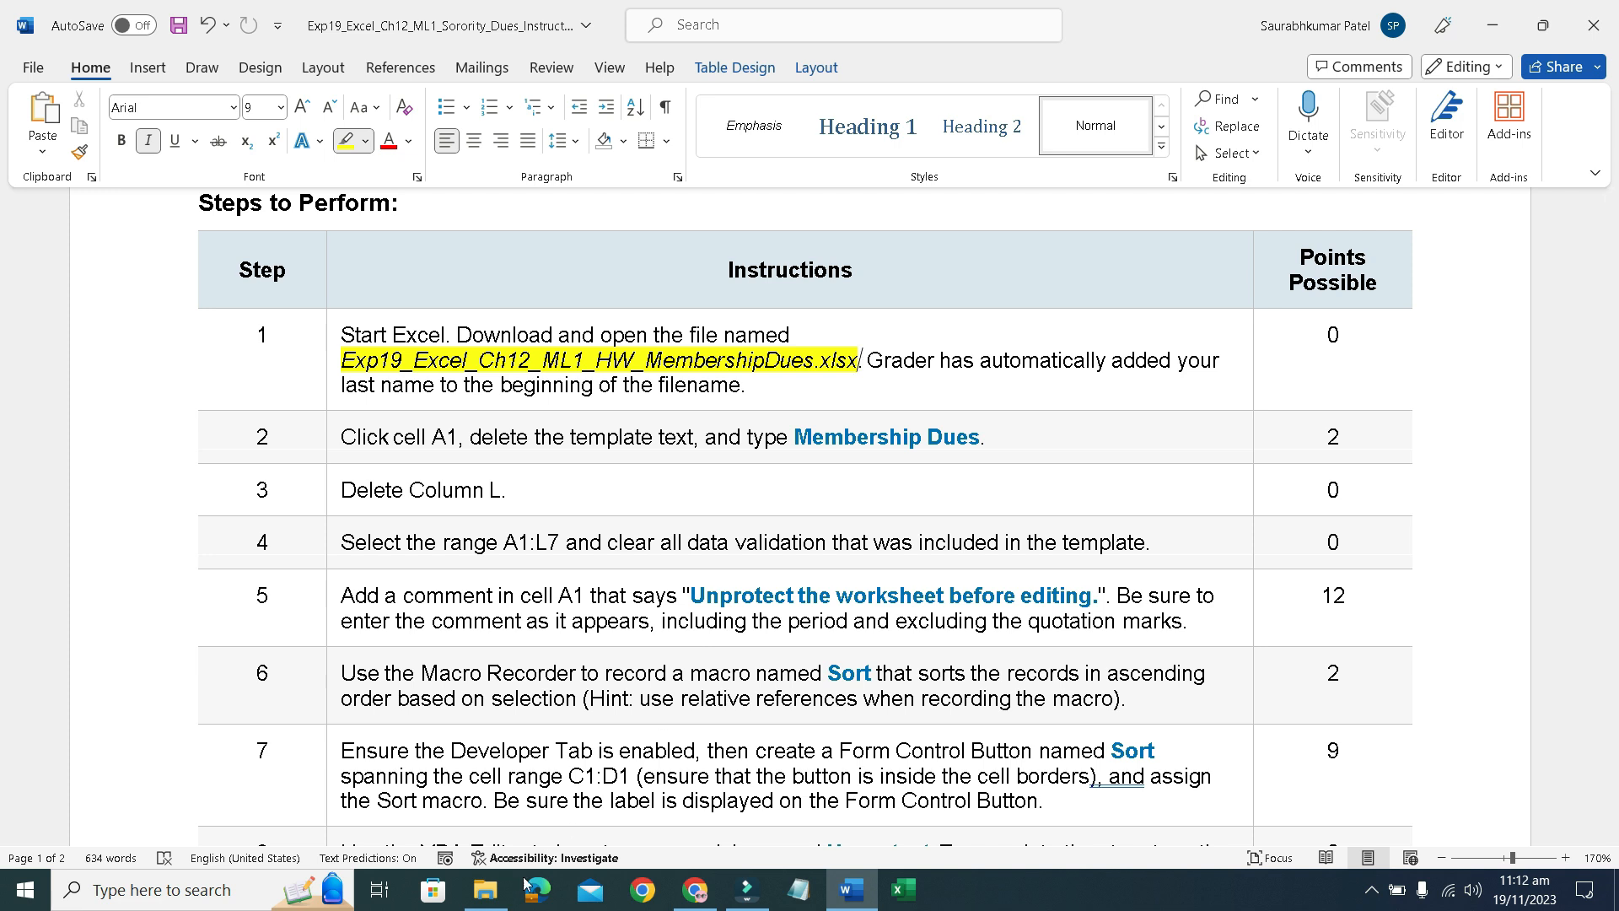
Switch to the assignment folder in File Explorer, open the existing MembershipDues workbook to check its contents, and close it.
{"action": "mouse_move", "coordinate": [483, 890]}
{"action": "left_click", "coordinate": [449, 825]}
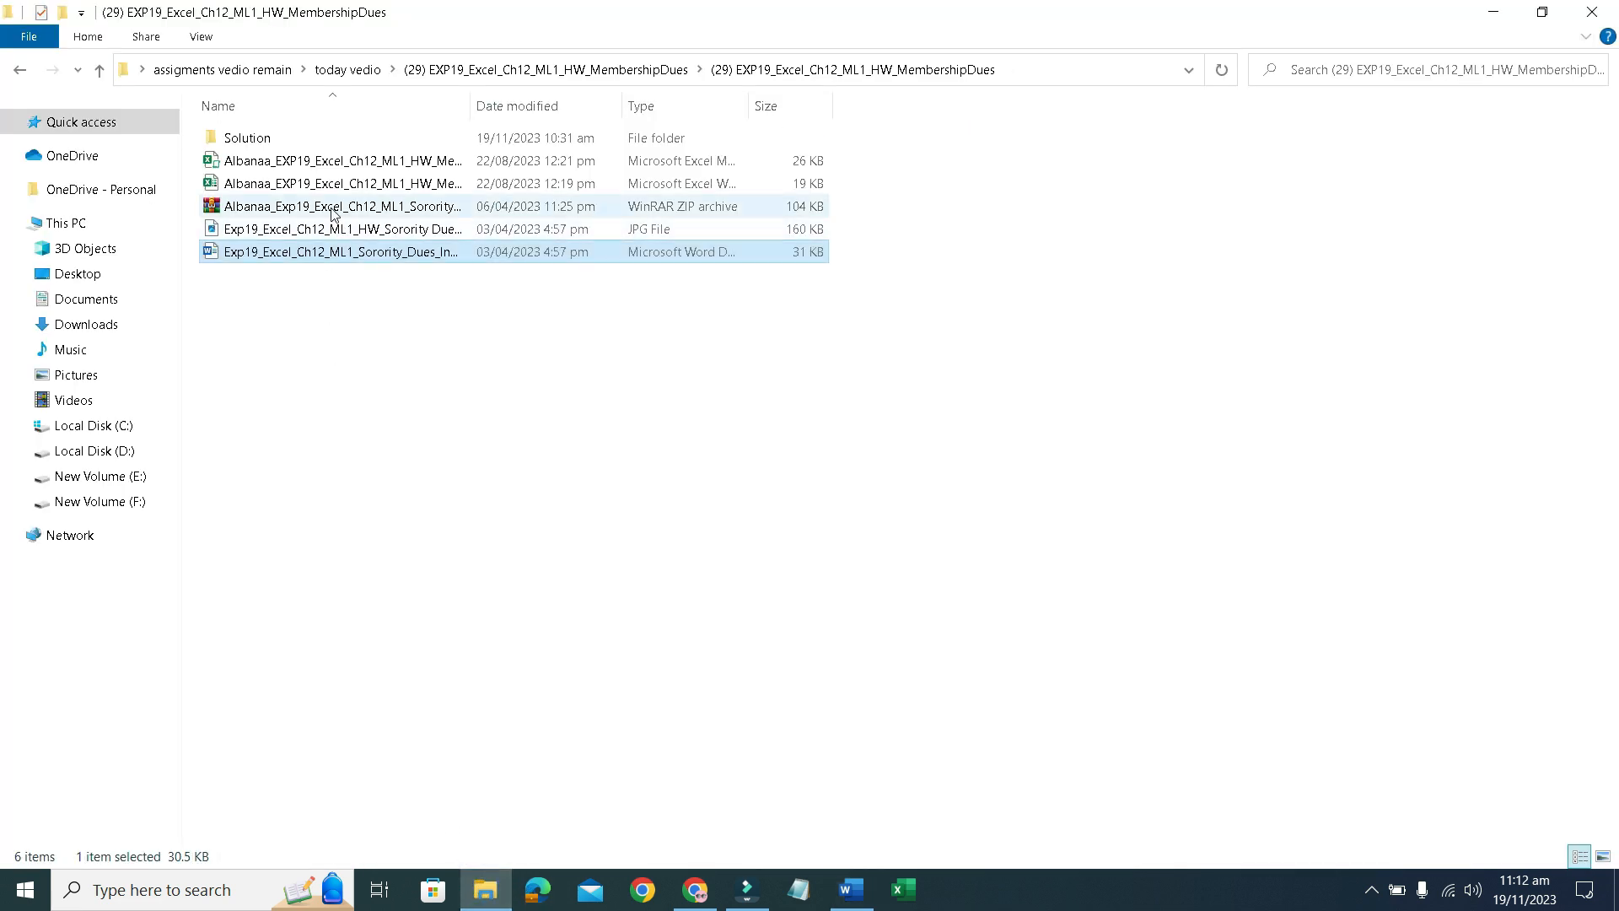
{"action": "double_click", "coordinate": [354, 184]}
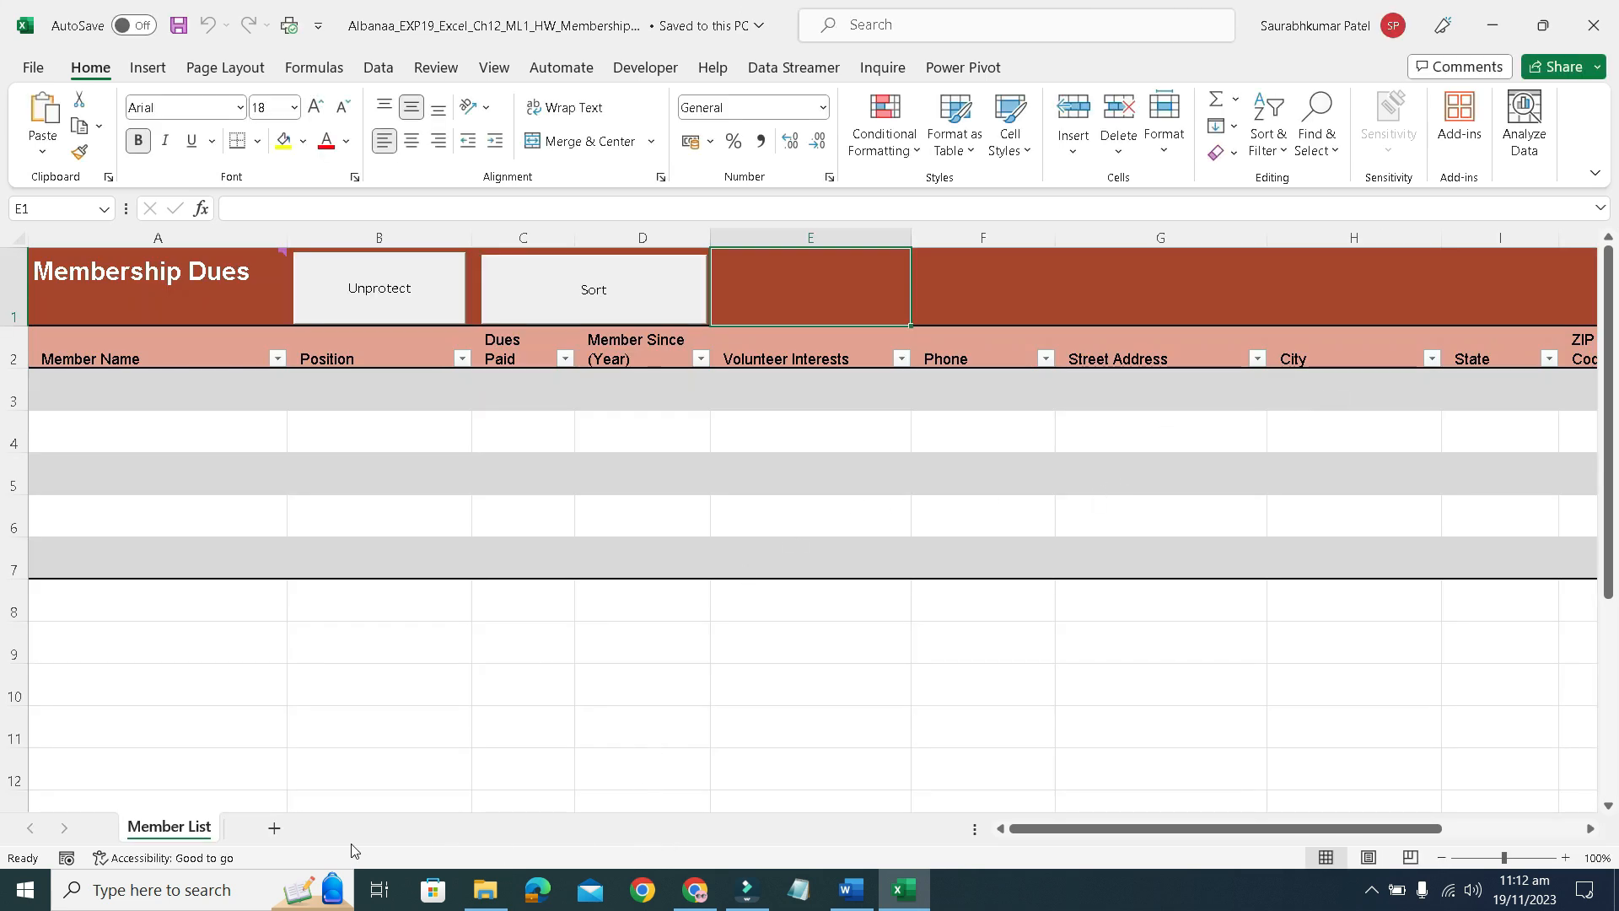
{"action": "left_click", "coordinate": [1589, 31]}
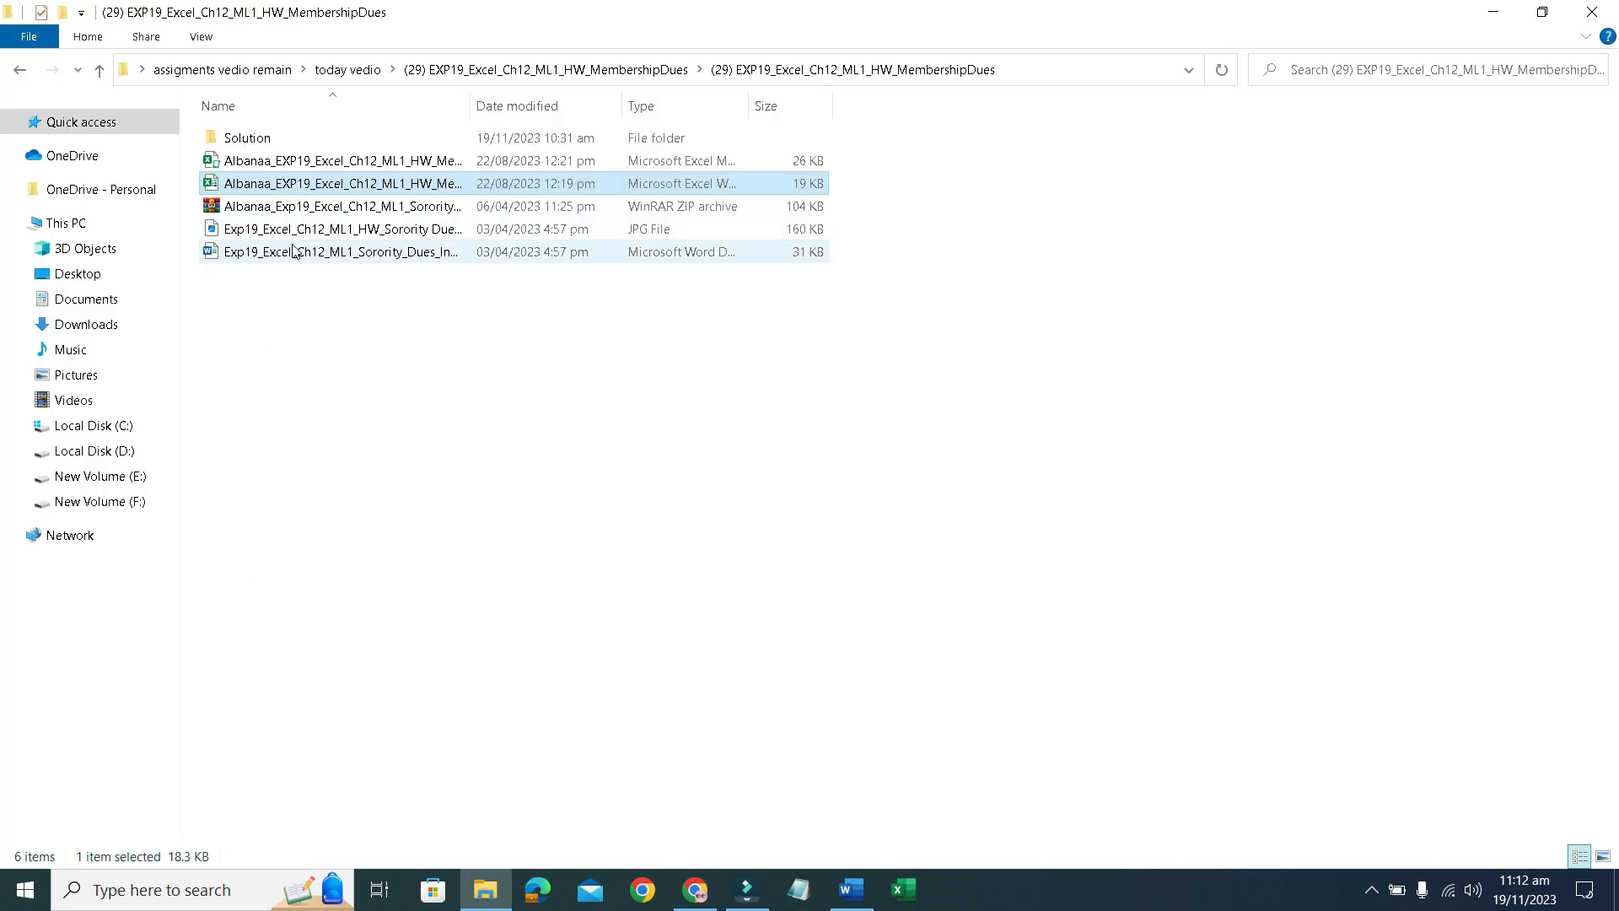
Delete the two existing MembershipDues Excel files and the Sorority Dues JPG from the assignment folder.
{"action": "left_click", "coordinate": [297, 229]}
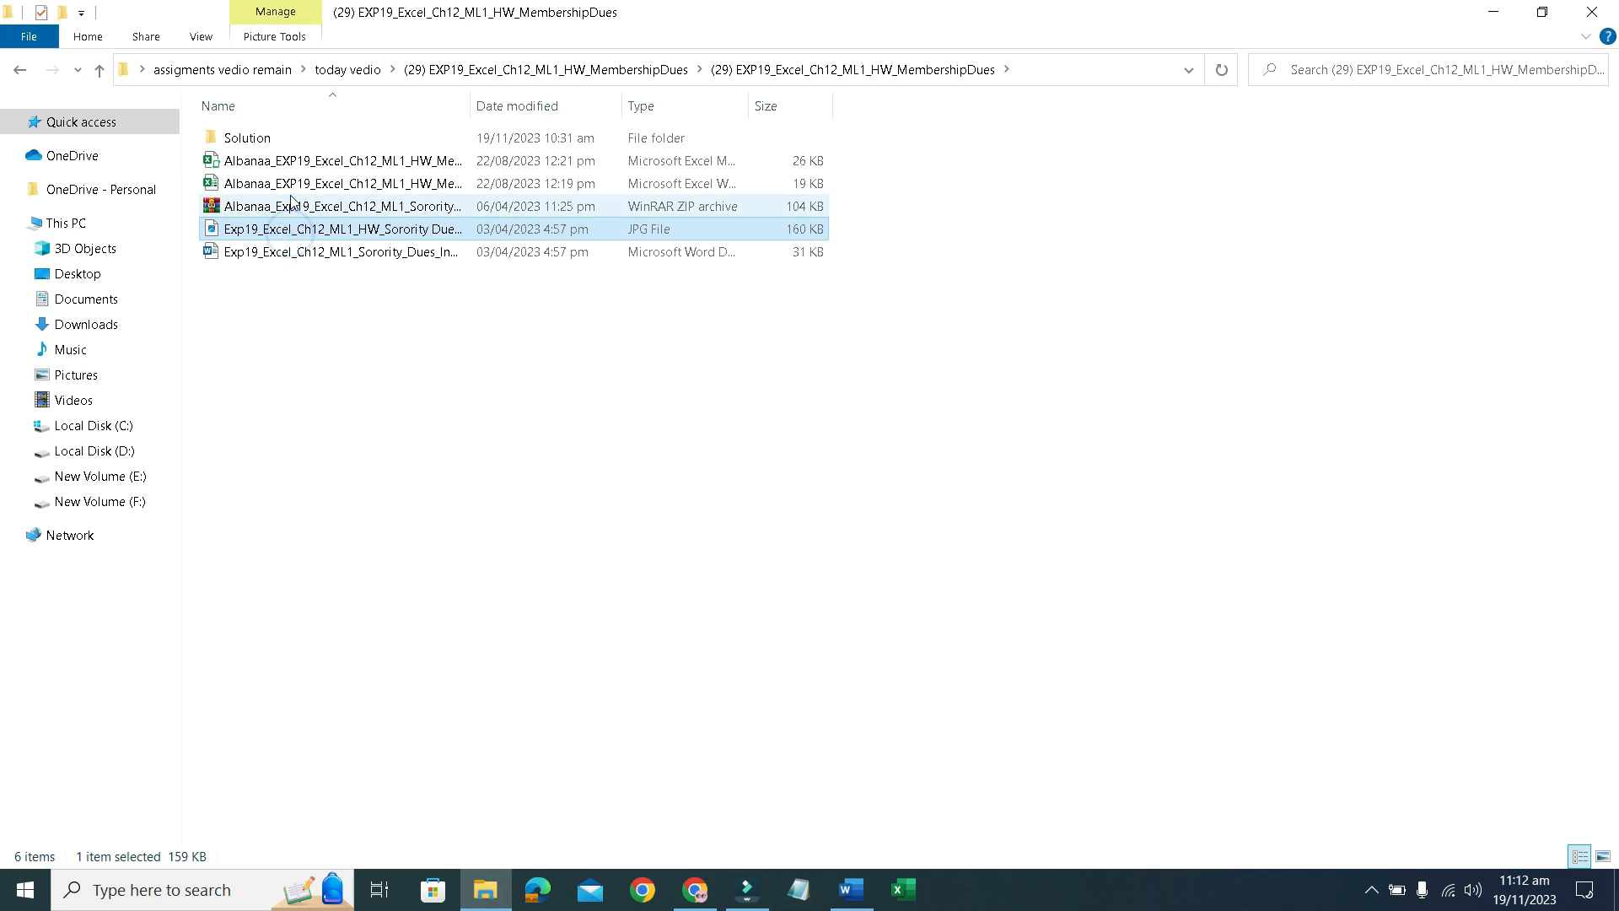
{"action": "left_click", "coordinate": [293, 186], "text": "ctrl"}
{"action": "left_click", "coordinate": [299, 165], "text": "ctrl"}
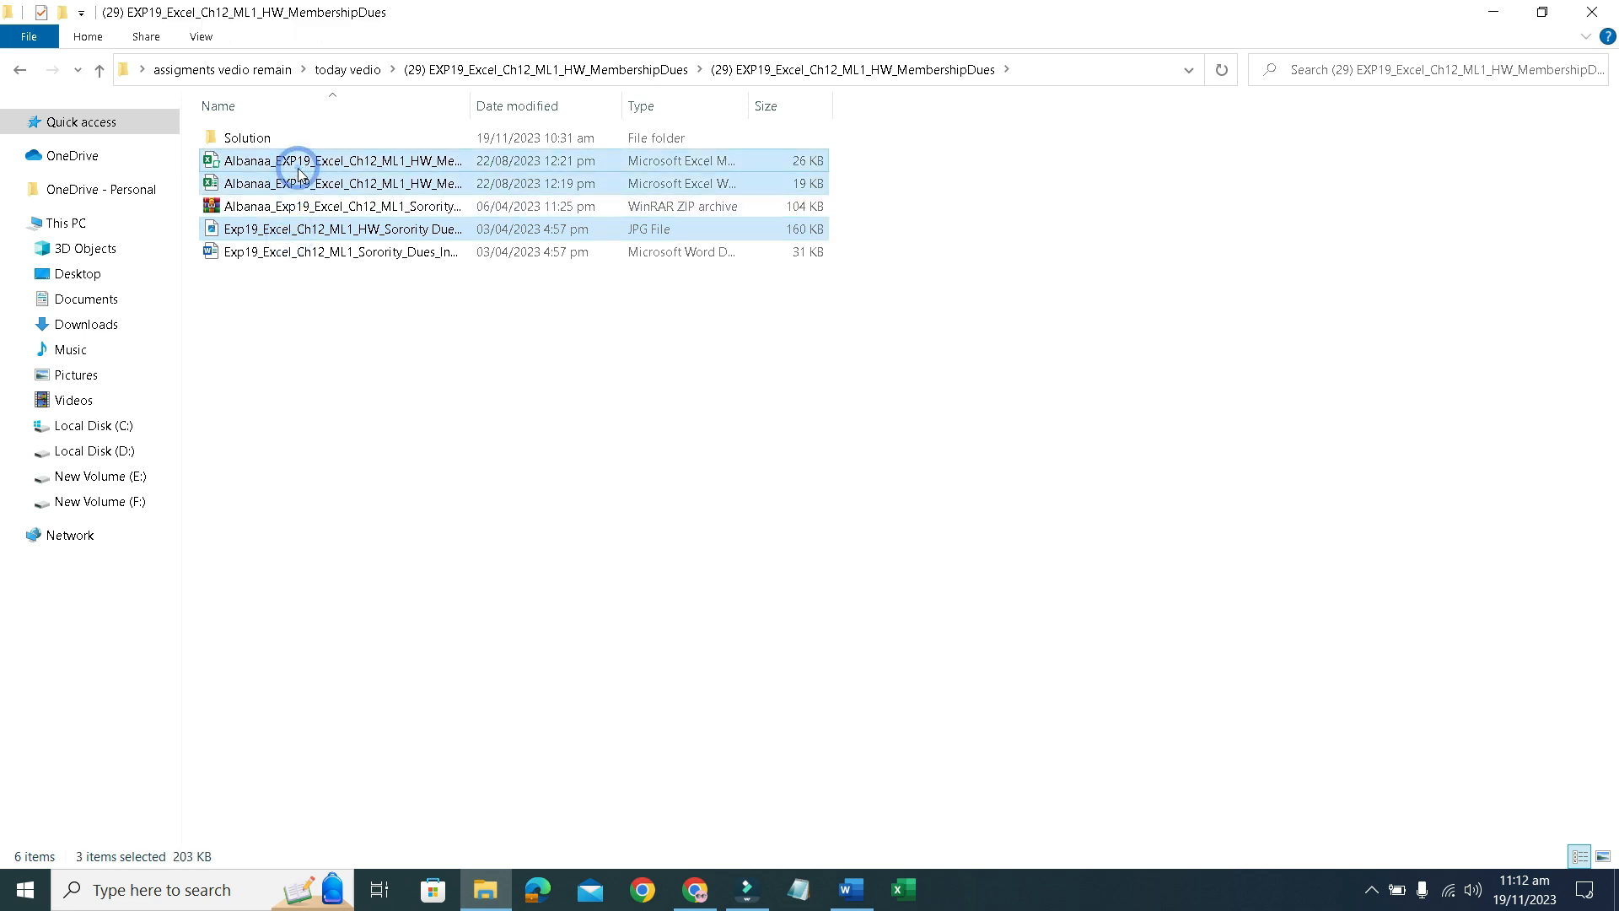
{"action": "key", "text": "Delete"}
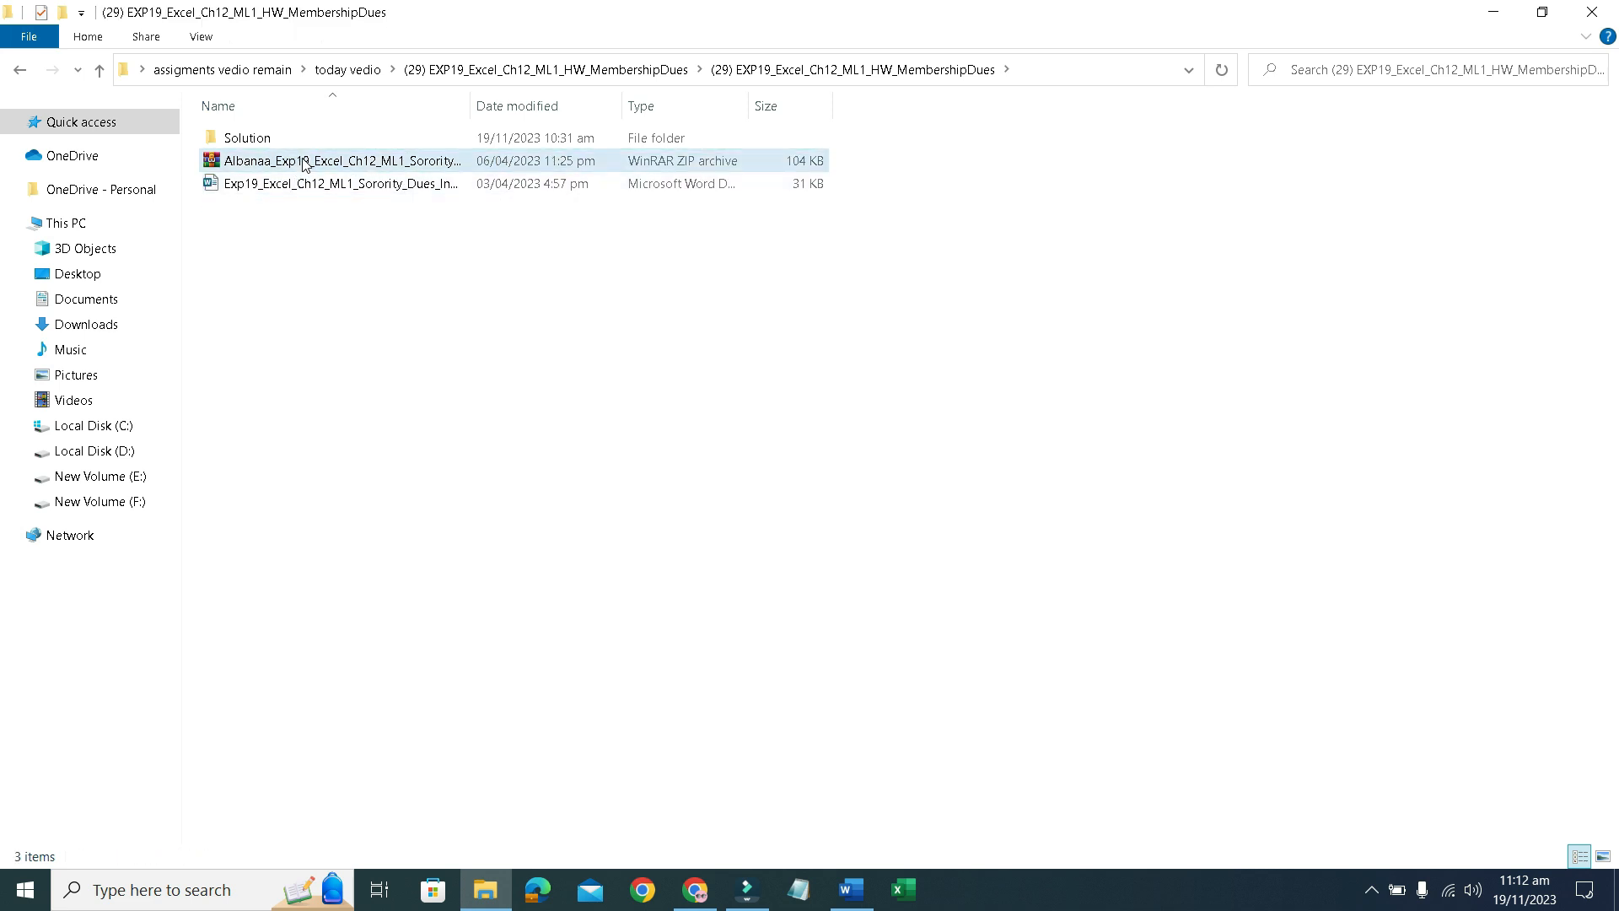
Extract the Sorority_Dues ZIP archive into the current folder, choosing to replace all existing files and dismissing the diagnostic window.
{"action": "left_click", "coordinate": [303, 161]}
{"action": "right_click", "coordinate": [303, 161]}
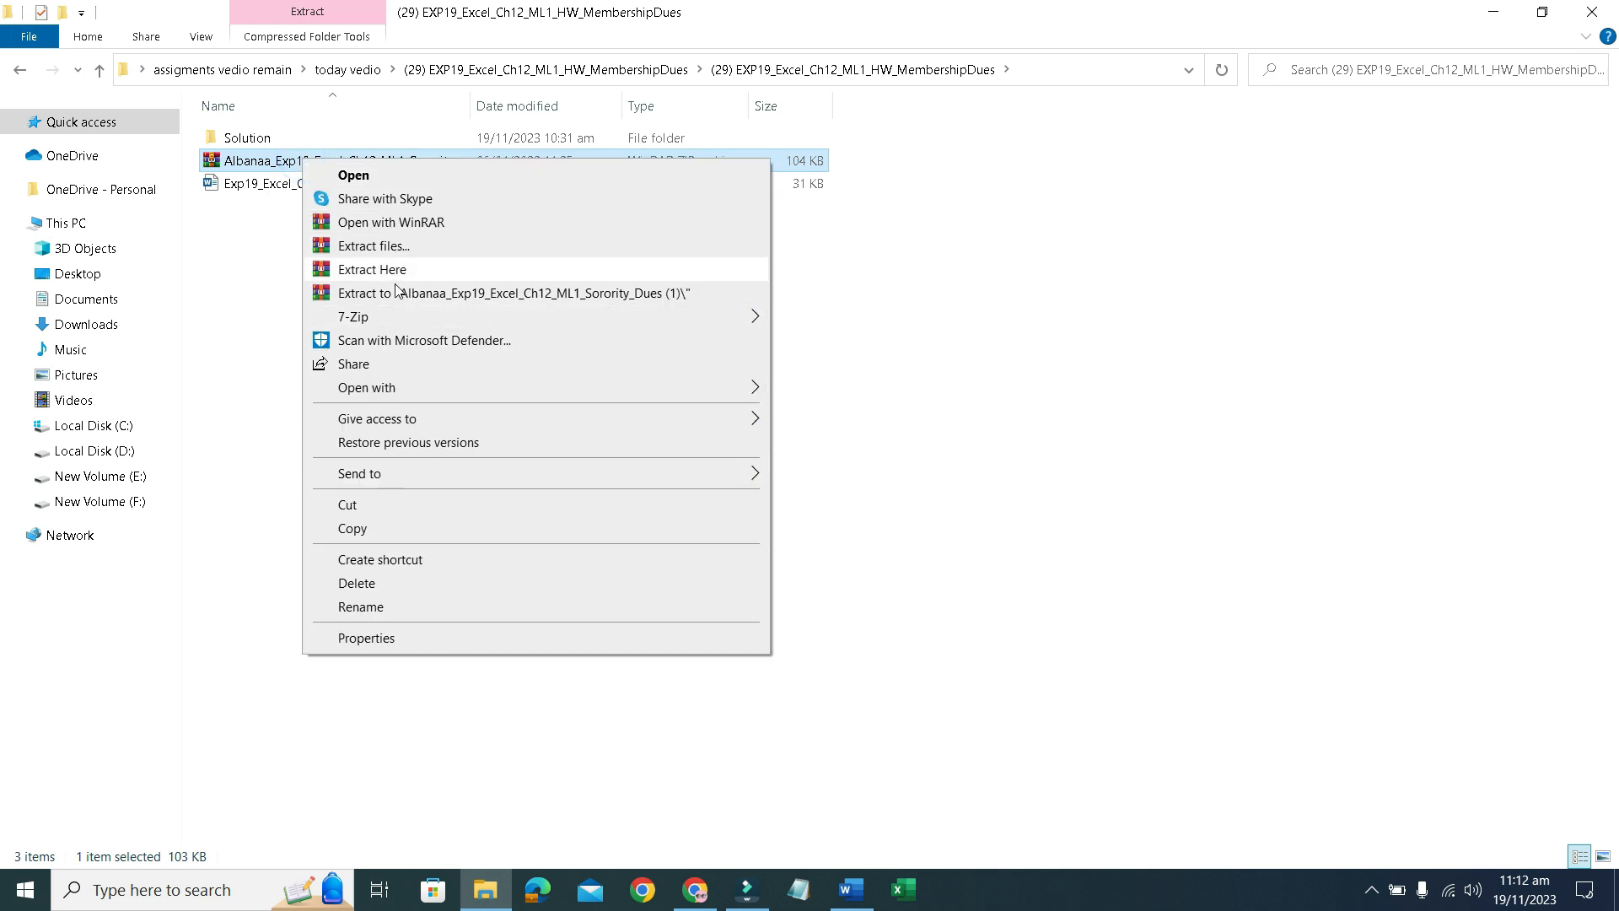
{"action": "left_click", "coordinate": [396, 278]}
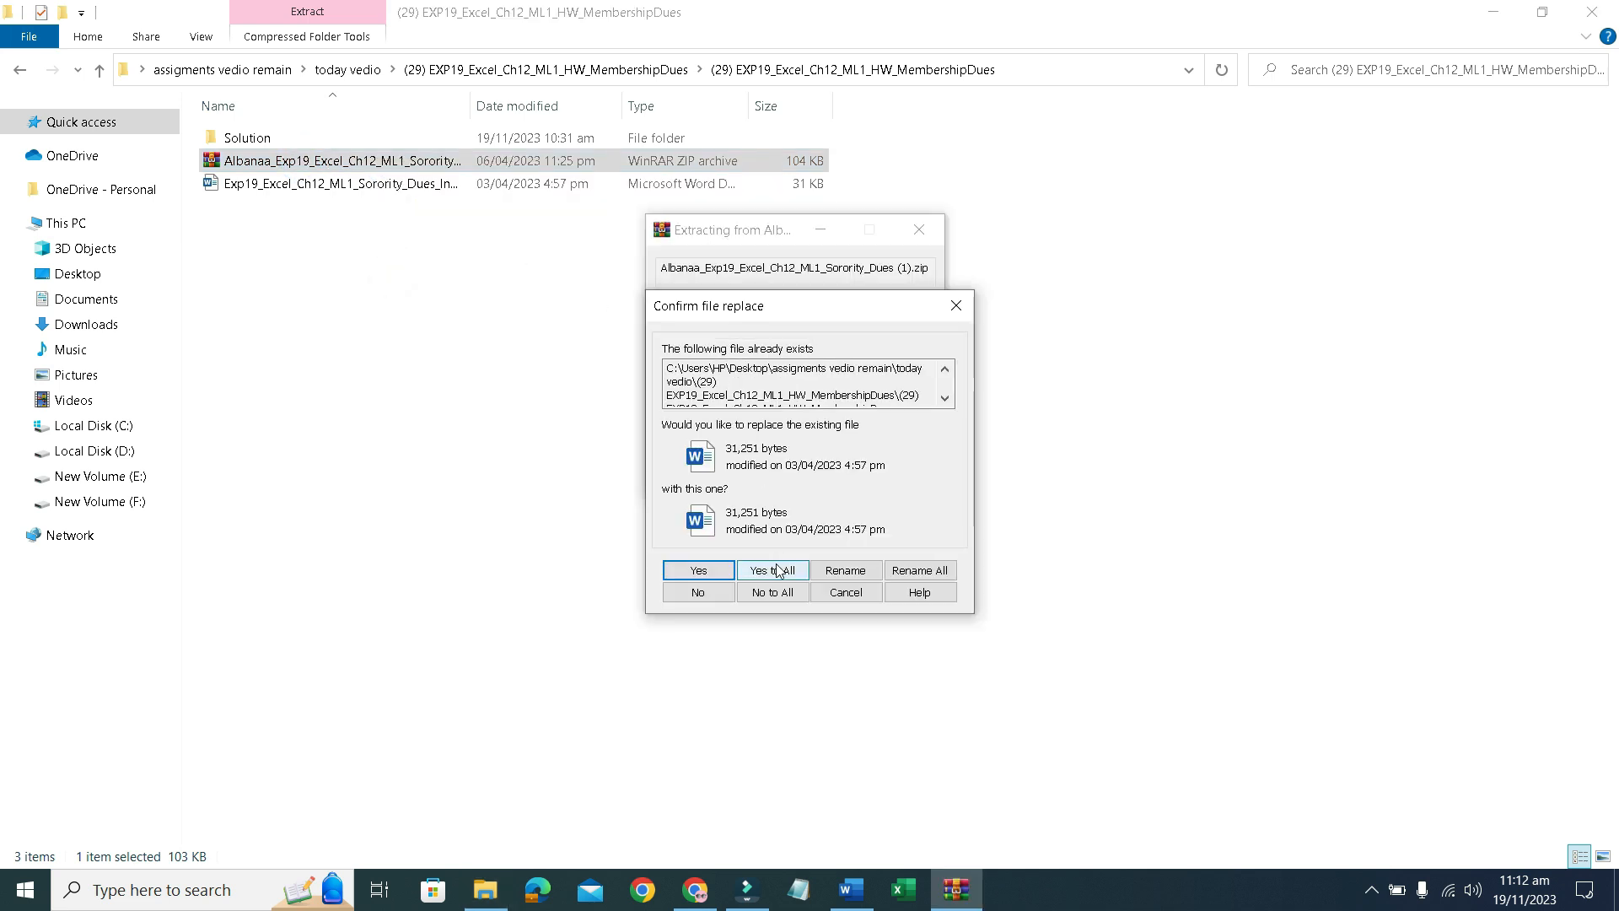
{"action": "left_click", "coordinate": [748, 571]}
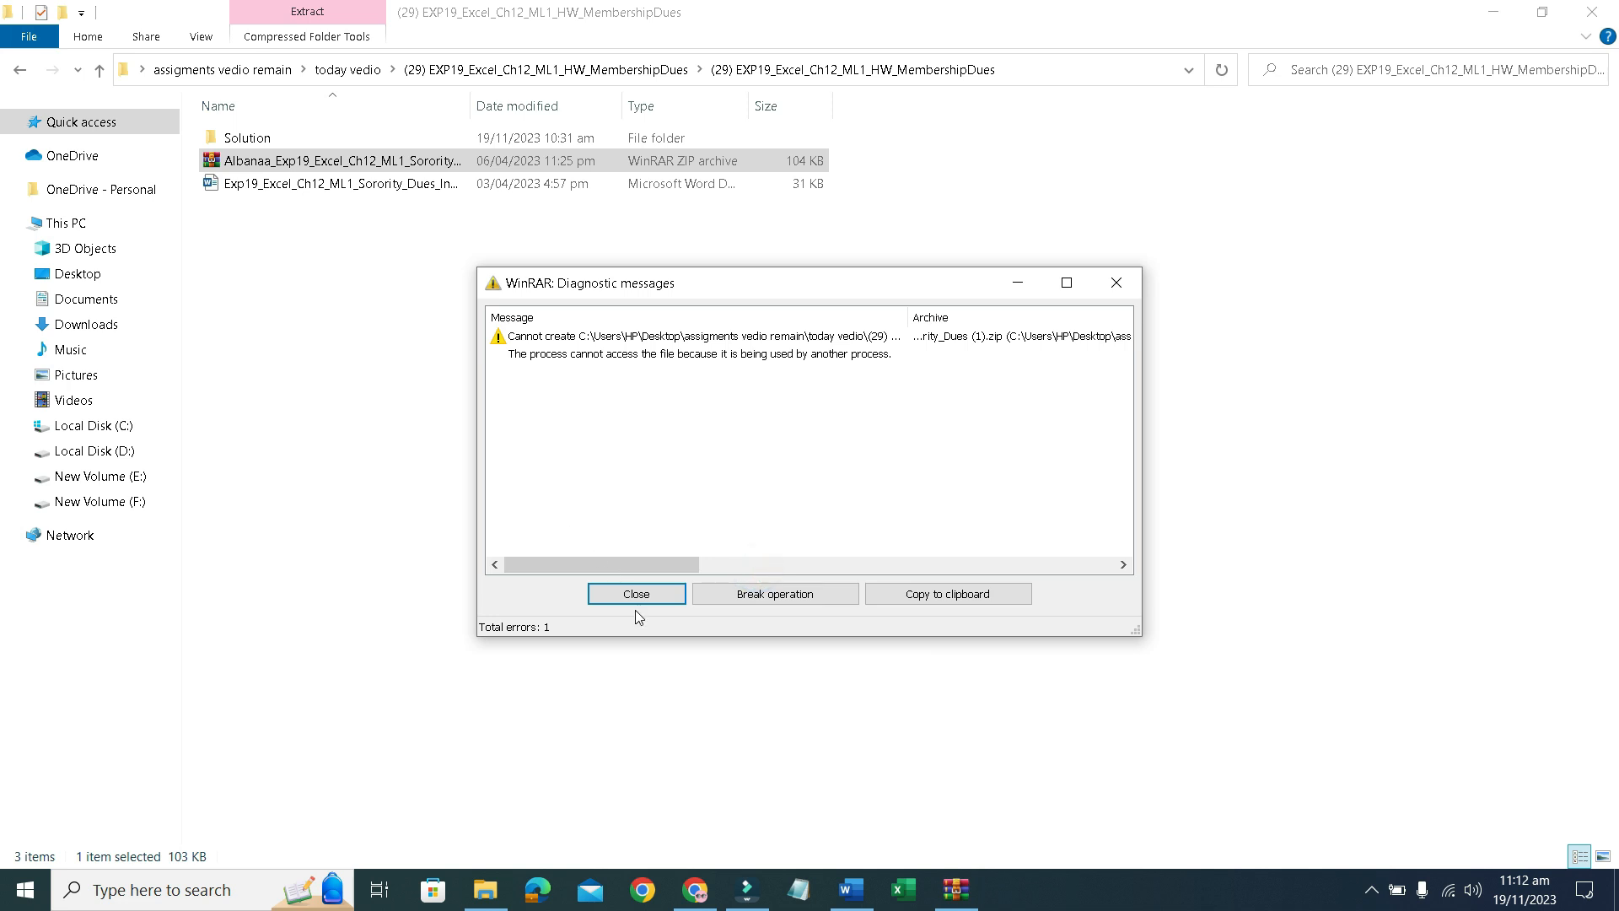
{"action": "left_click", "coordinate": [637, 594]}
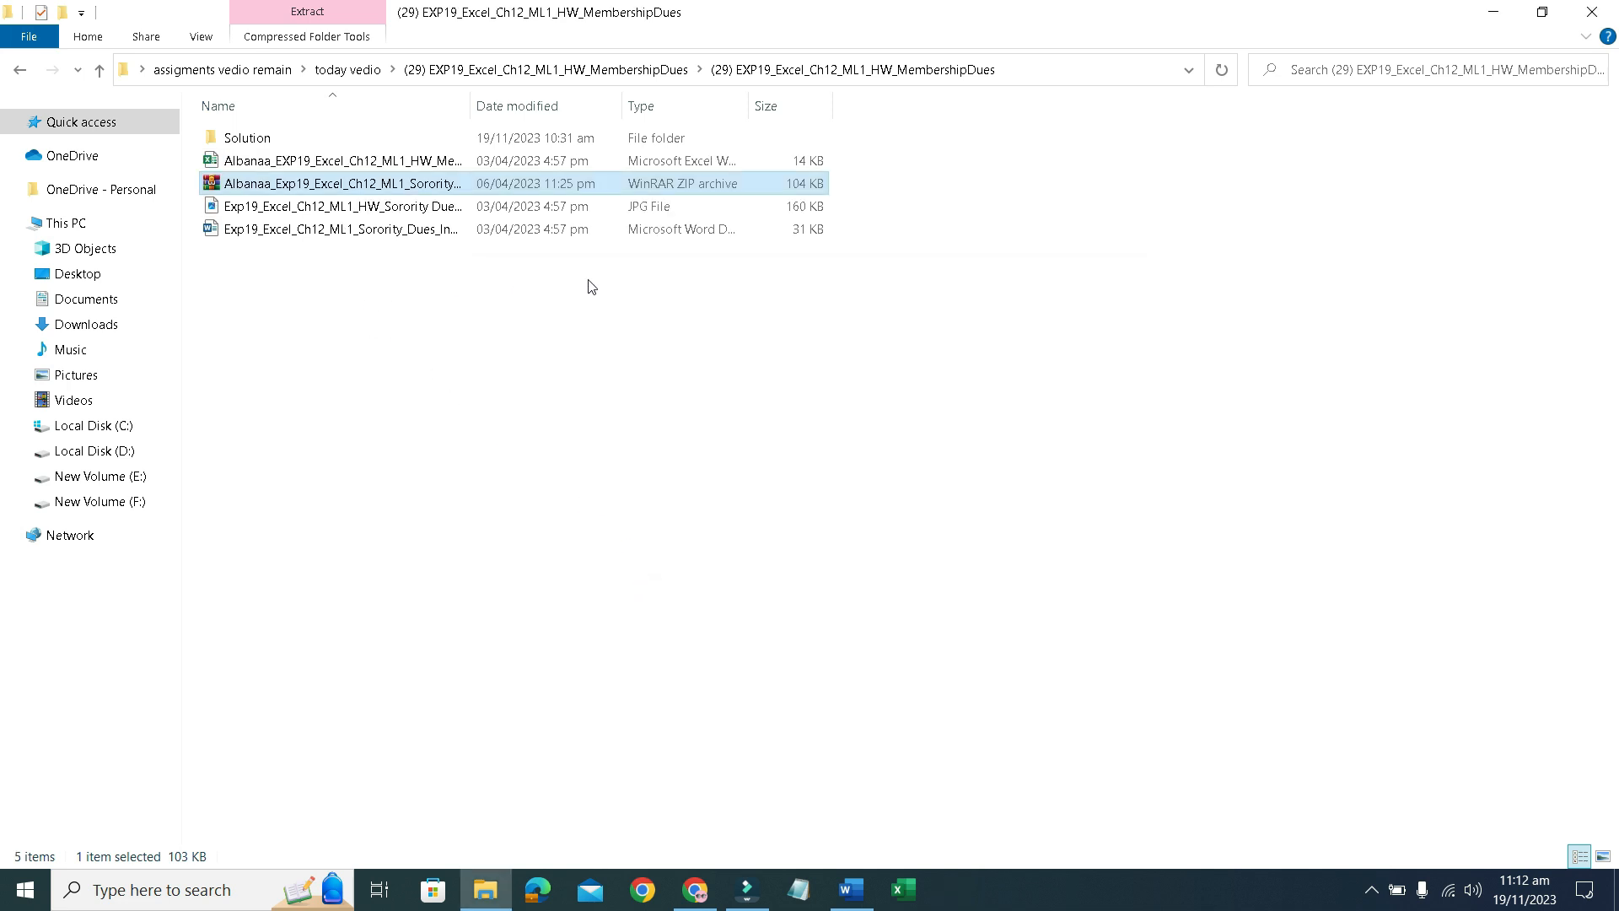
Open the freshly extracted MembershipDues workbook in Excel.
{"action": "left_click", "coordinate": [364, 325]}
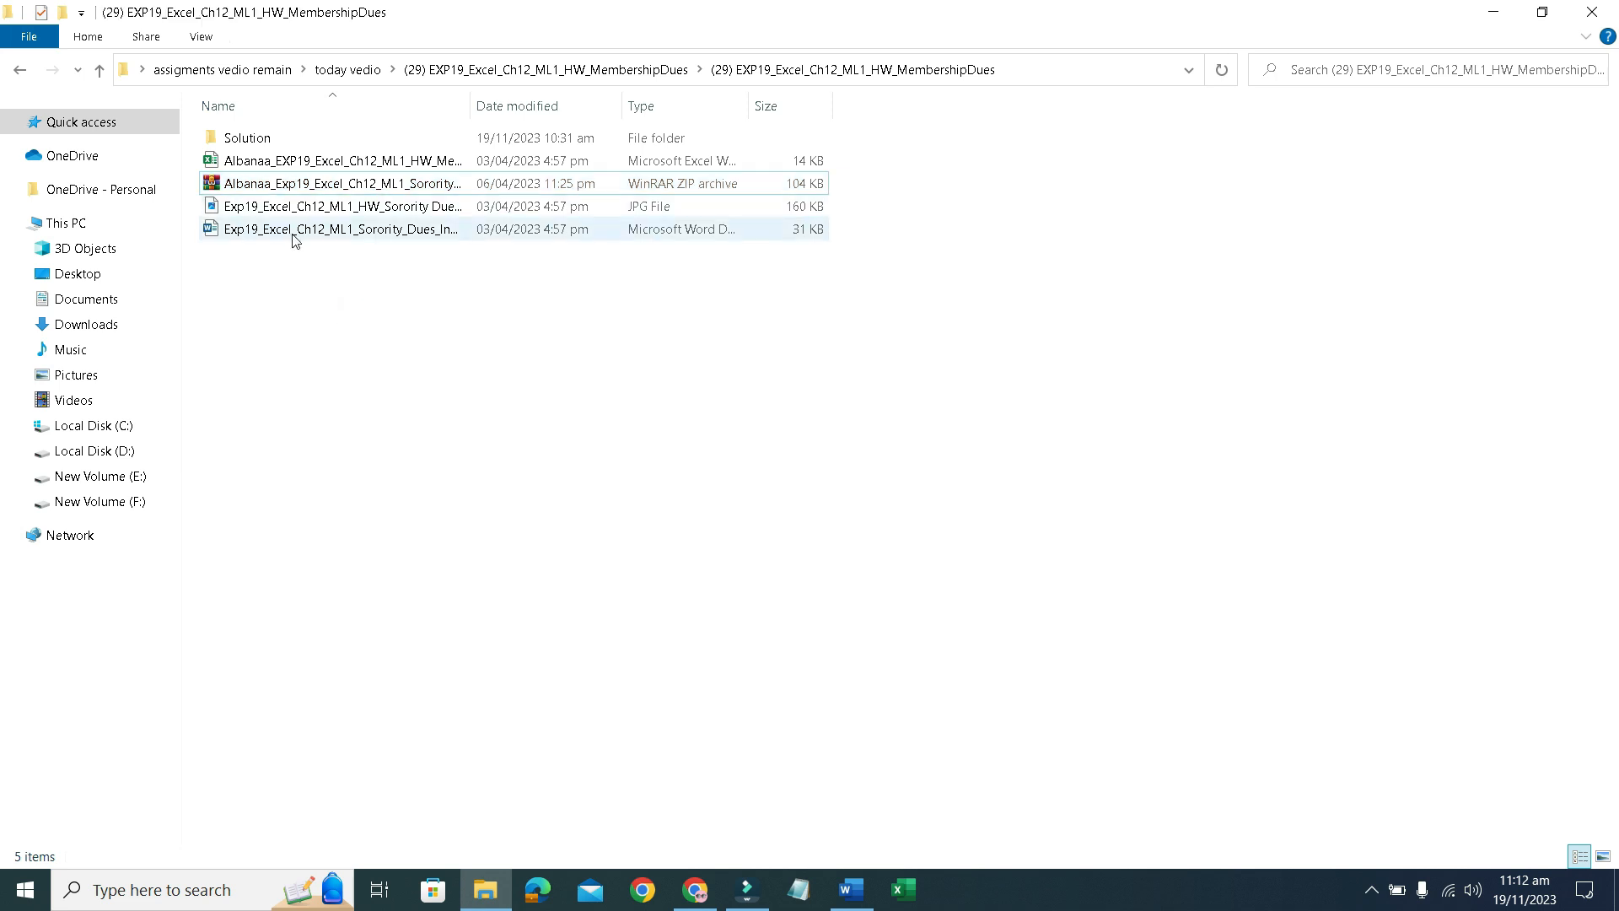
{"action": "double_click", "coordinate": [306, 167]}
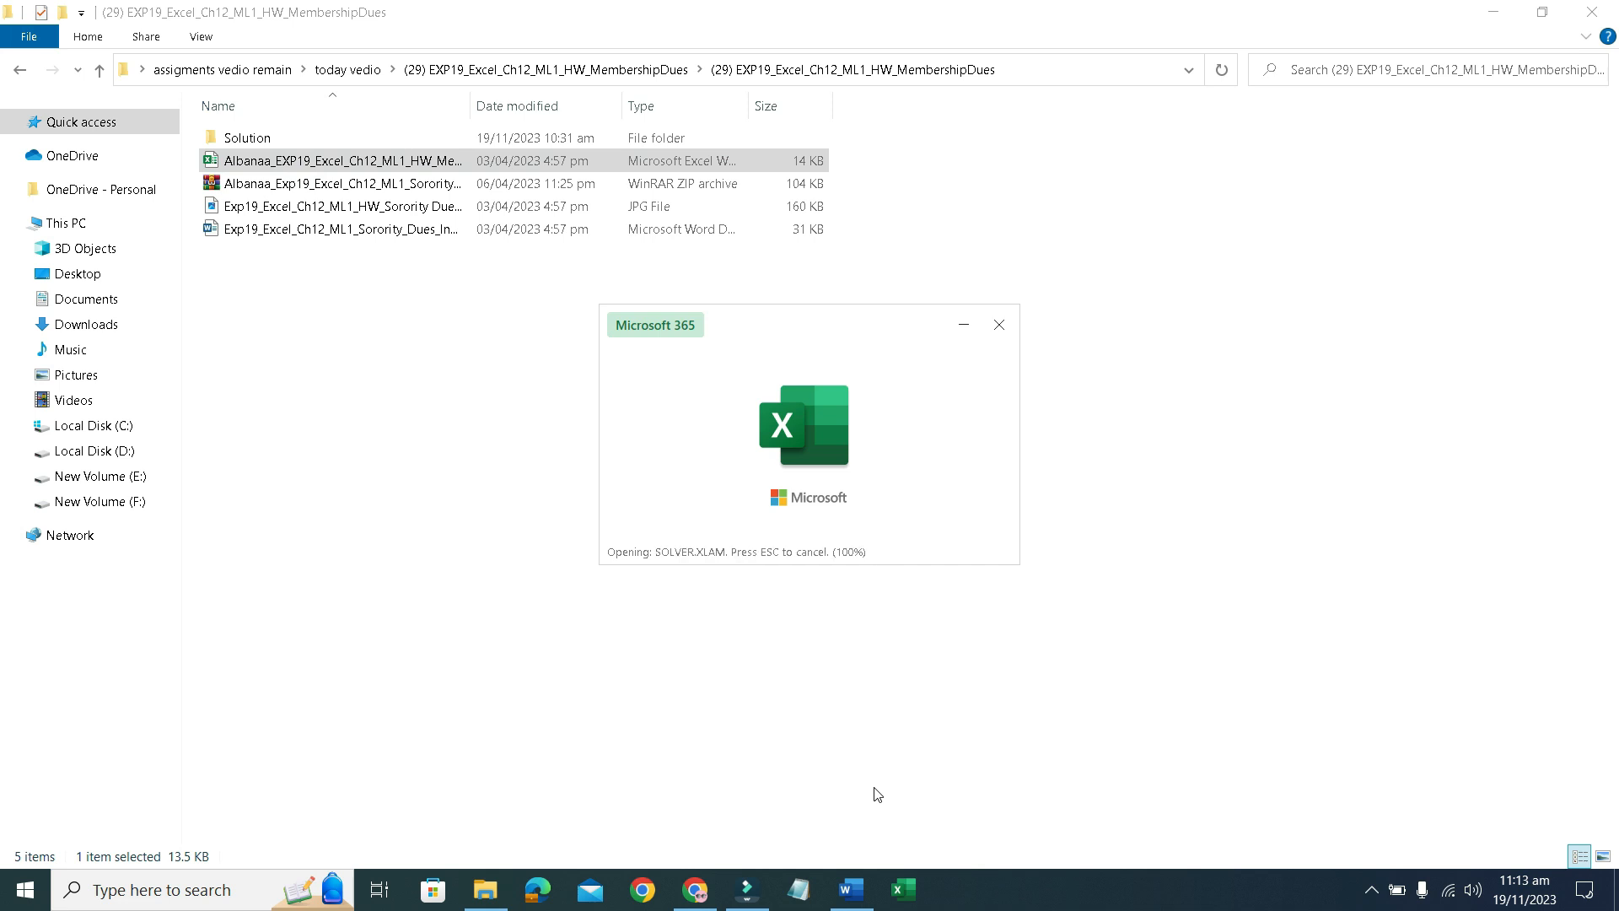
{"action": "left_click", "coordinate": [849, 897]}
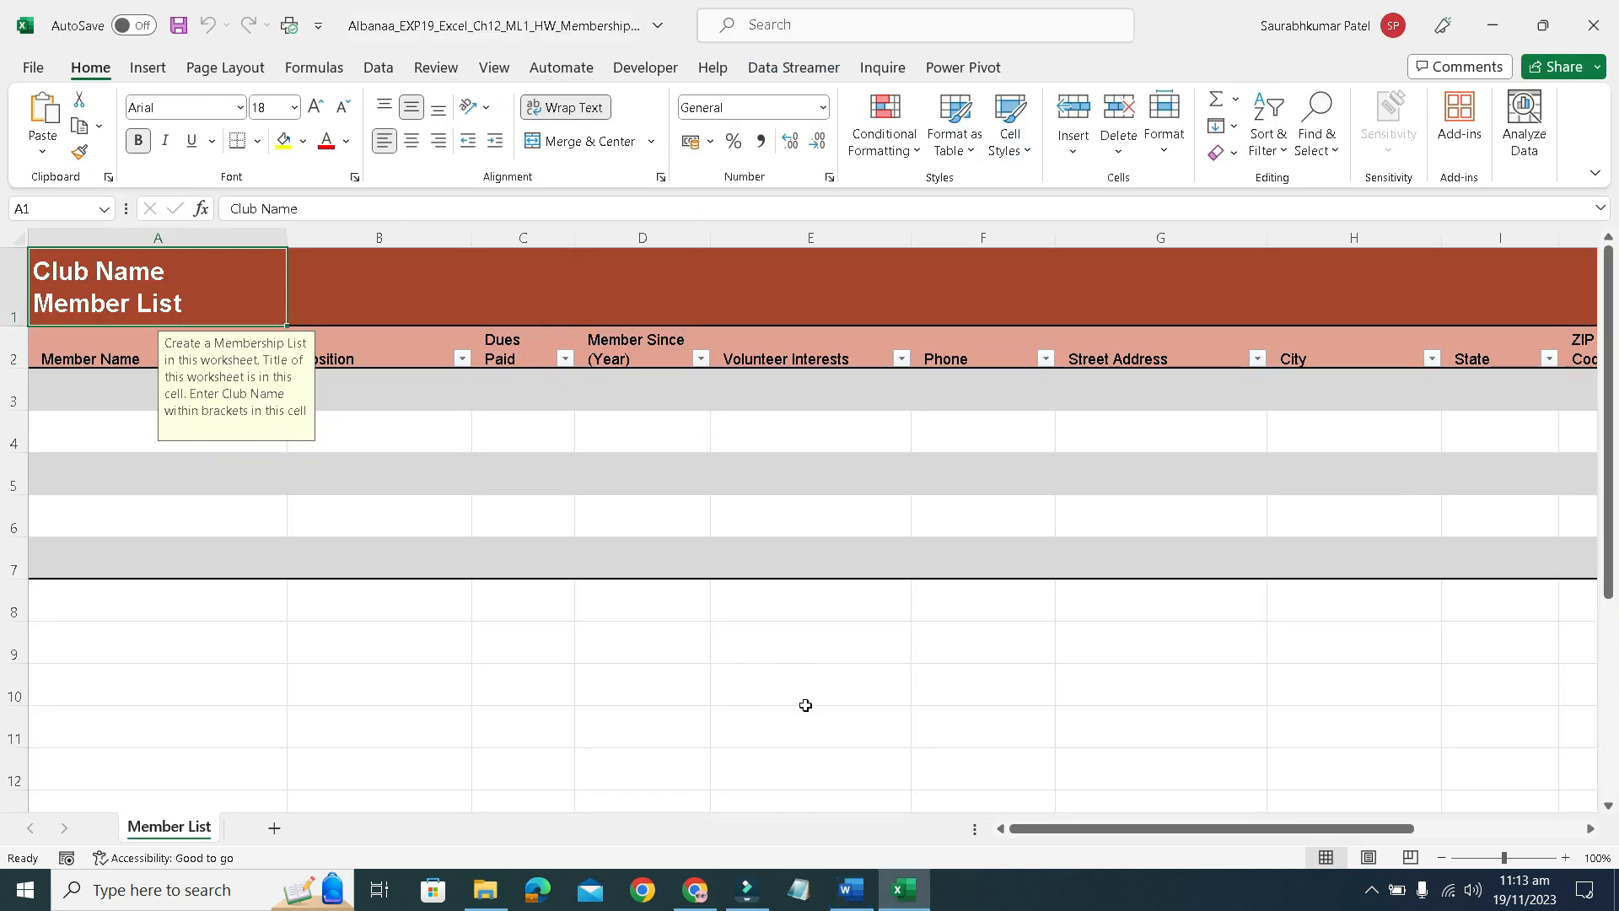
Switch to the Word instructions, highlight the step 2 instruction about cell A1 in yellow, and select that instruction's table cell.
{"action": "left_click", "coordinate": [849, 890]}
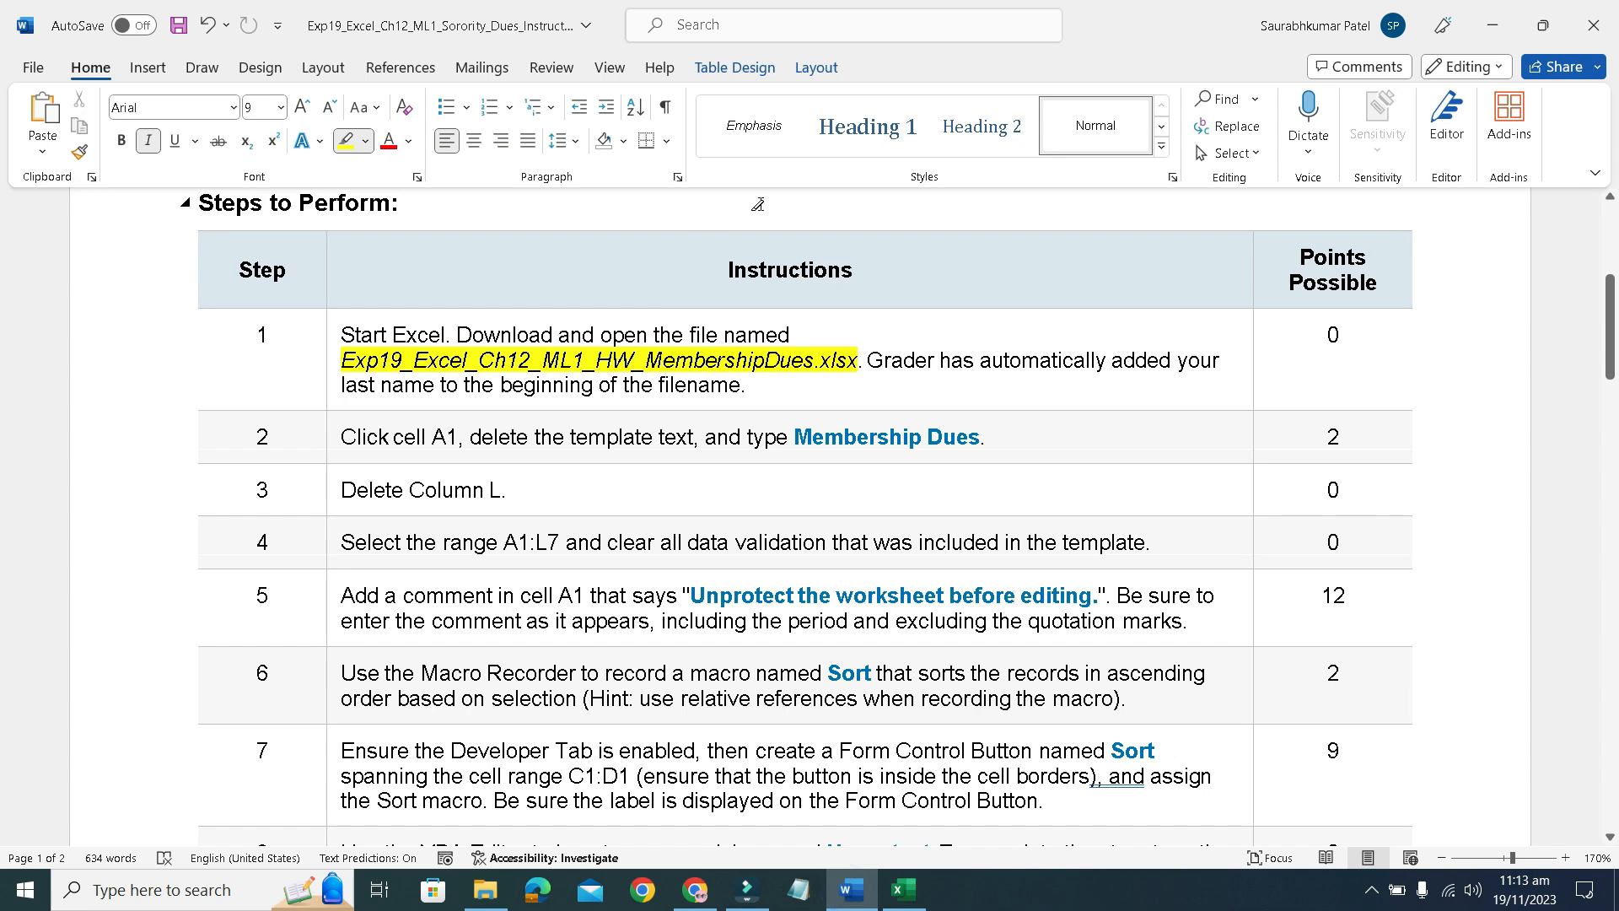
{"action": "left_click", "coordinate": [333, 440]}
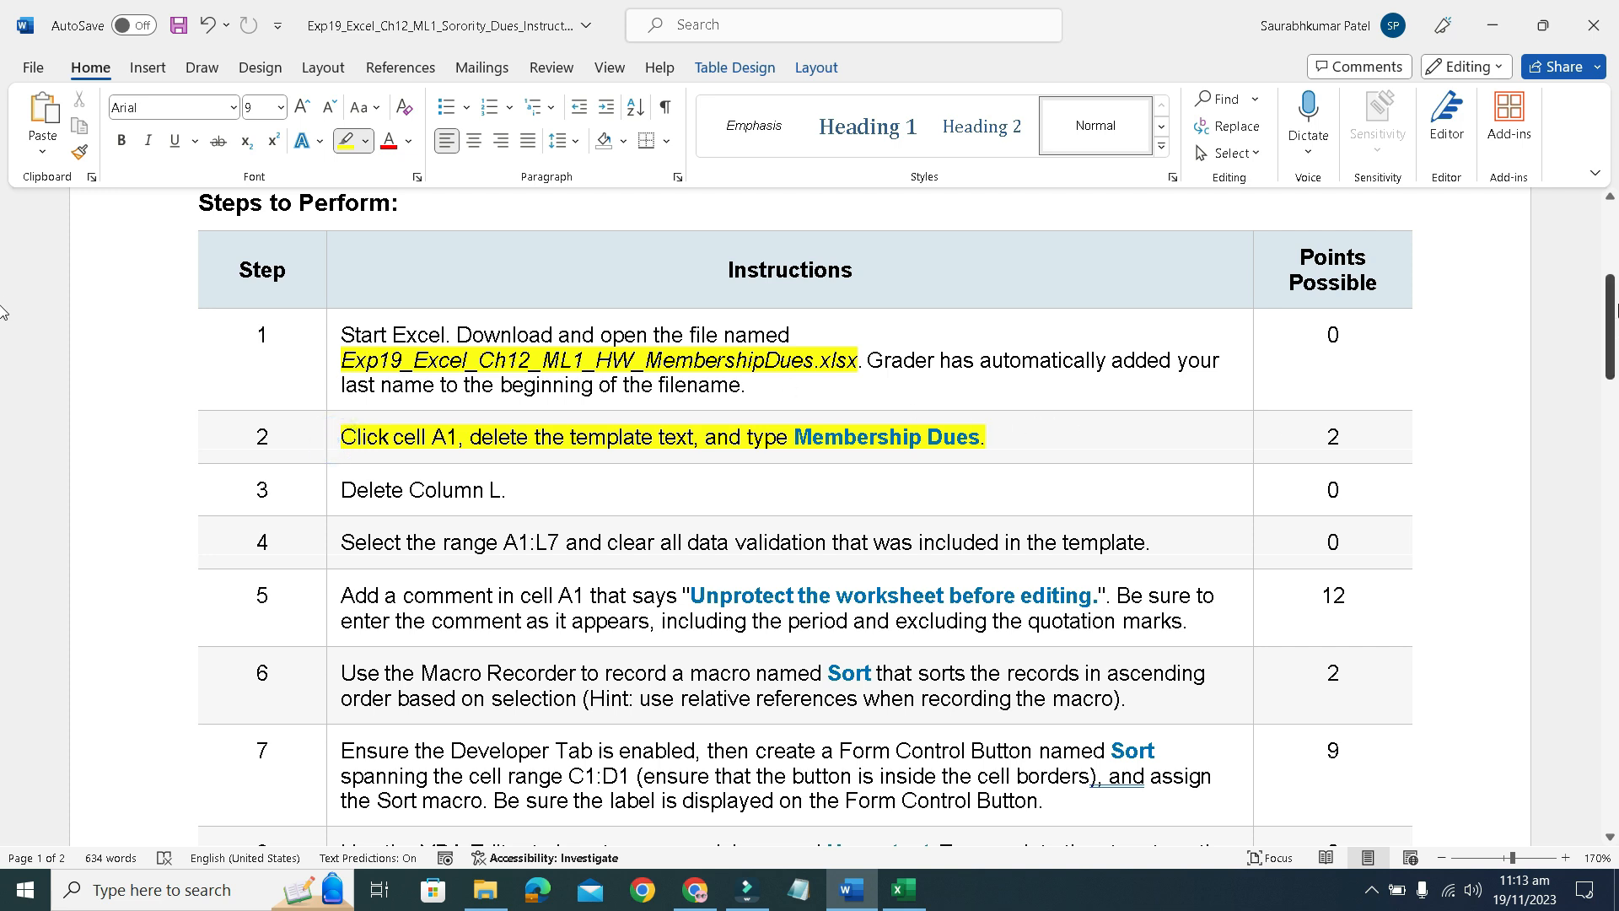
{"action": "left_click", "coordinate": [340, 136]}
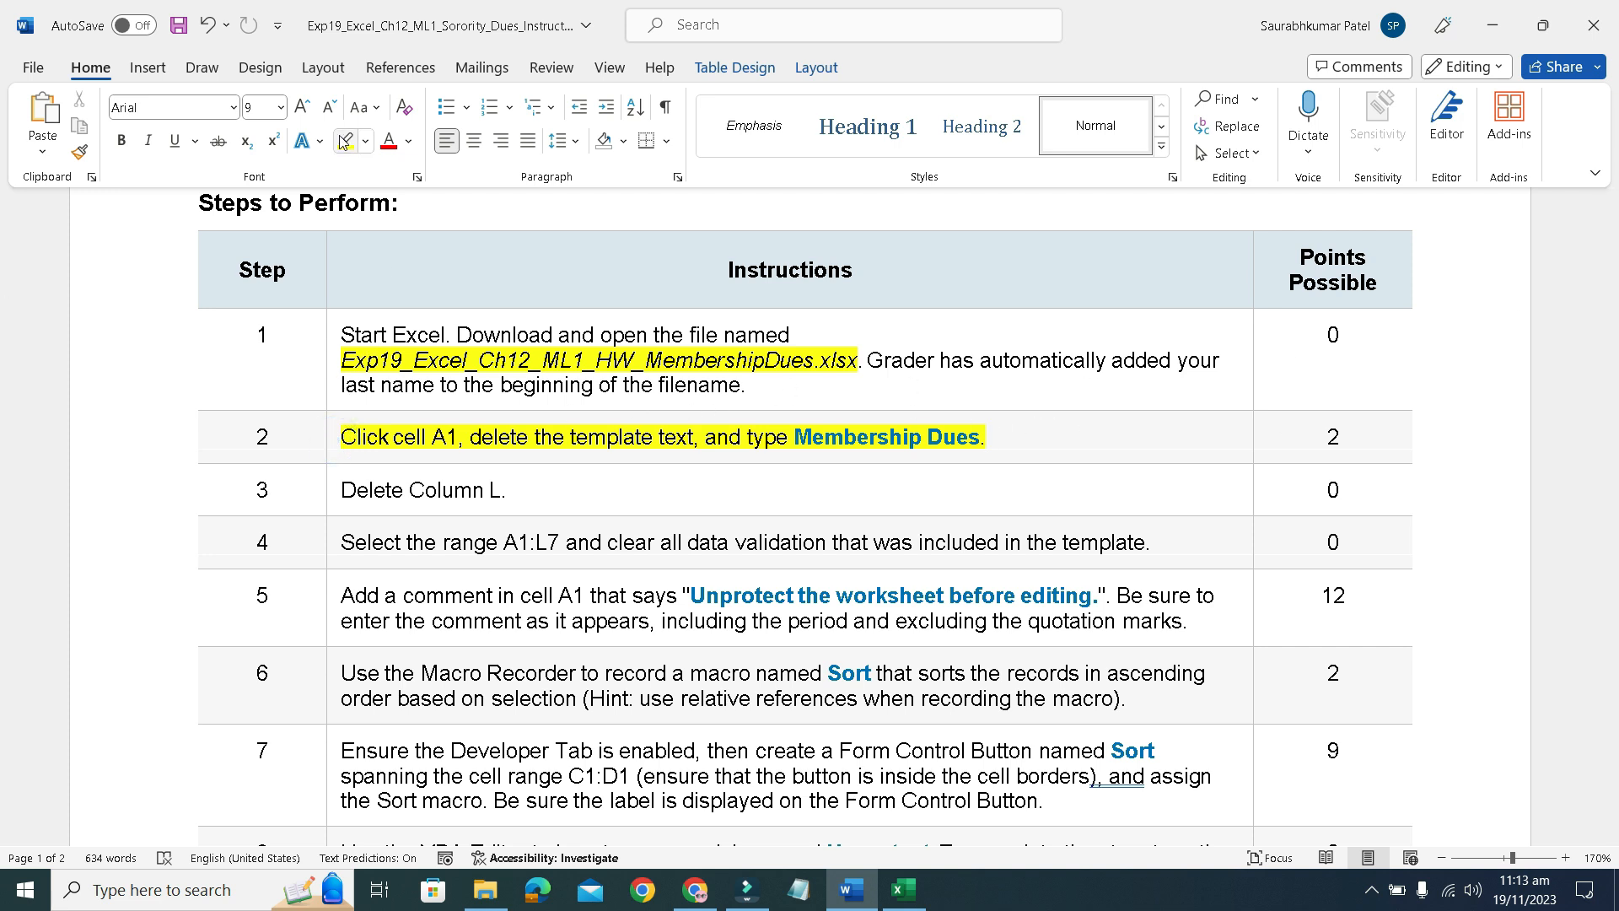
{"action": "left_click", "coordinate": [335, 443]}
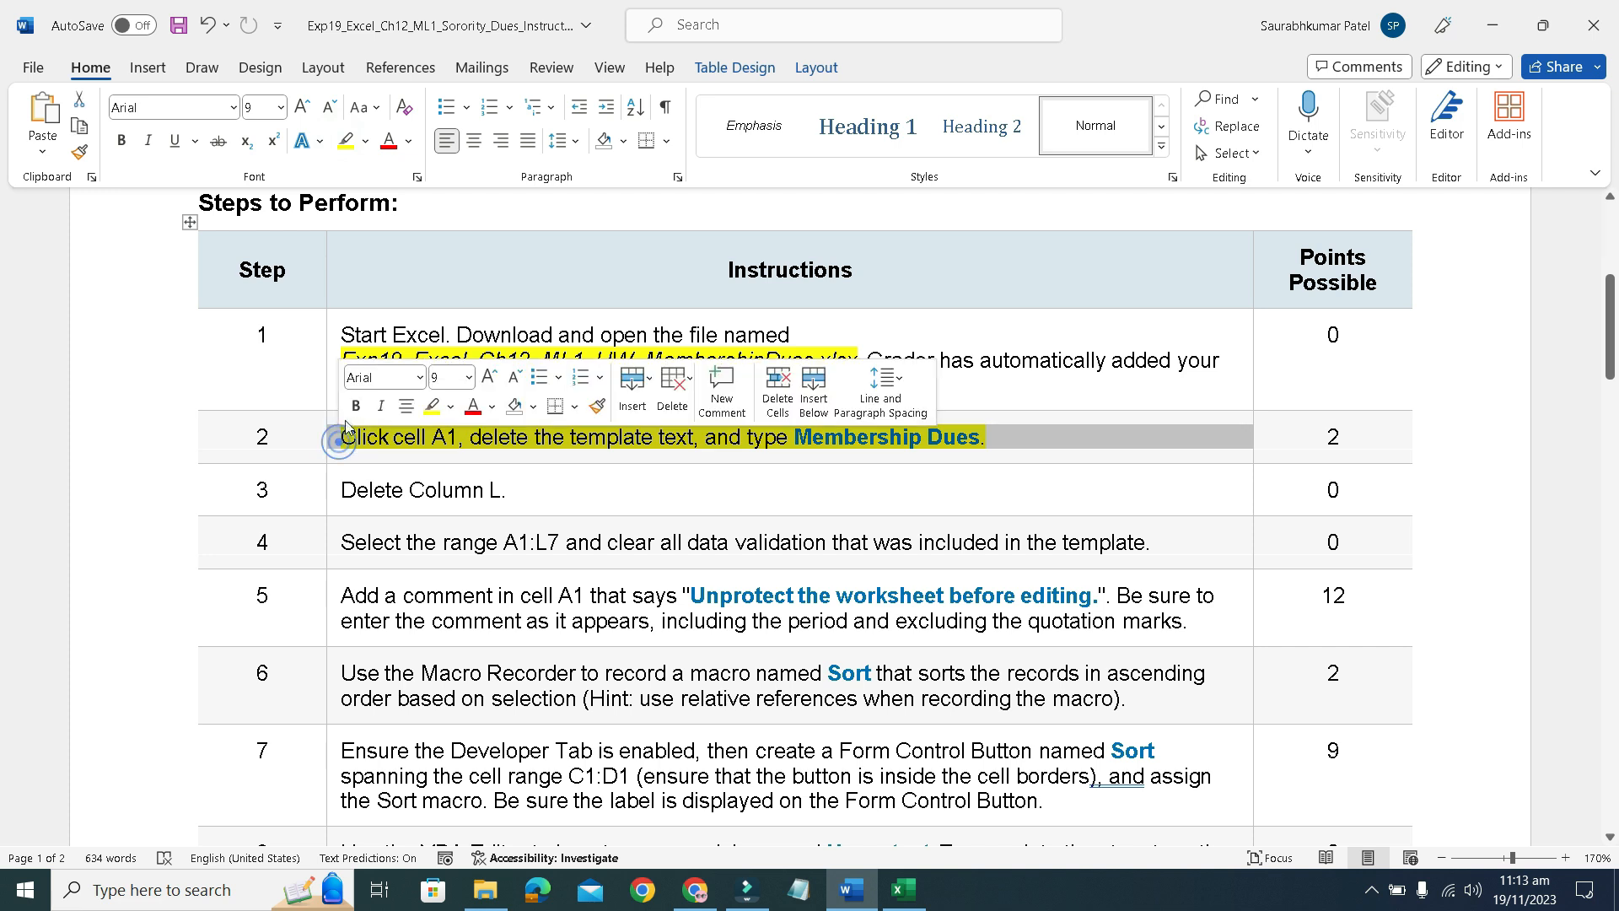
Bold the step 2 instruction and select its phrase "cell A1, delete the template text".
{"action": "left_click", "coordinate": [355, 406]}
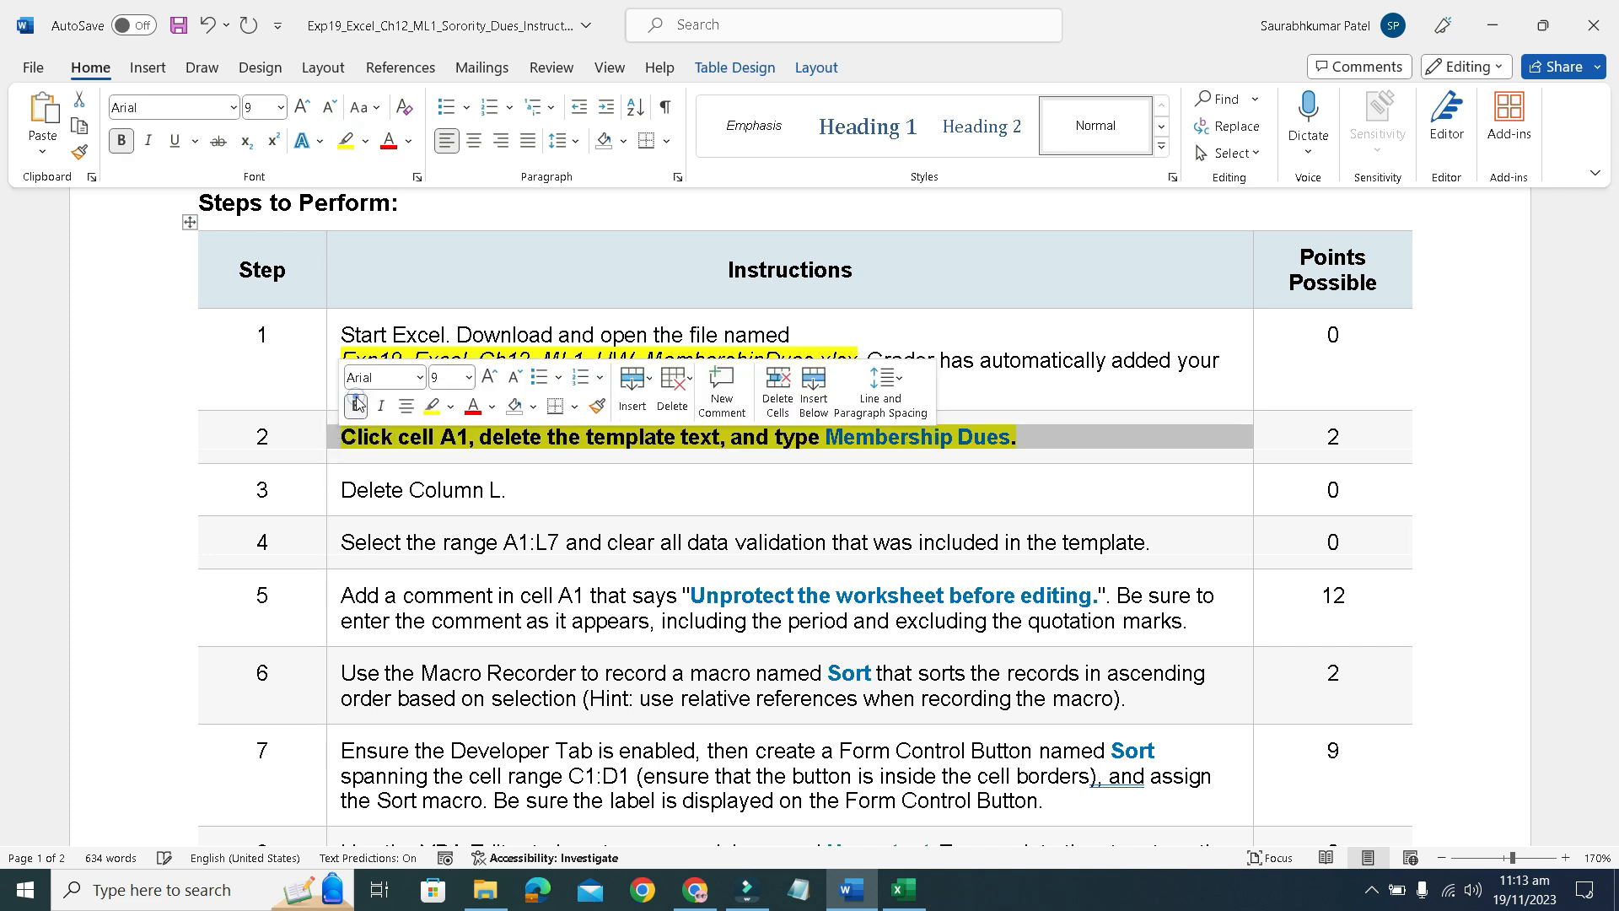
{"action": "left_click", "coordinate": [687, 439]}
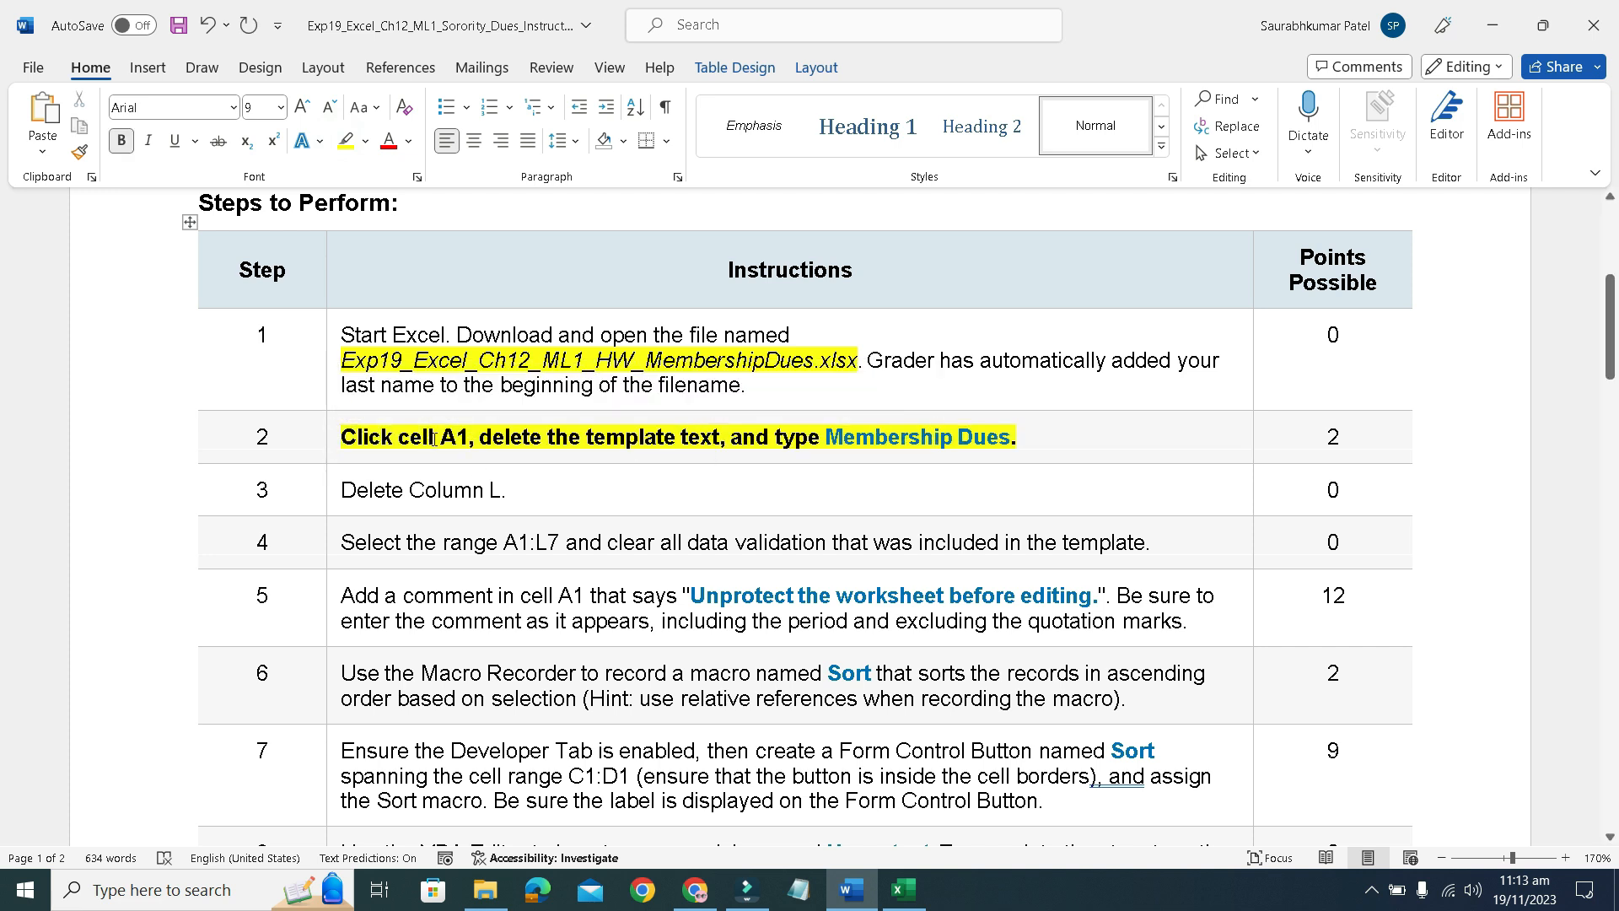
{"action": "left_click_drag", "start_coordinate": [434, 439], "coordinate": [721, 443]}
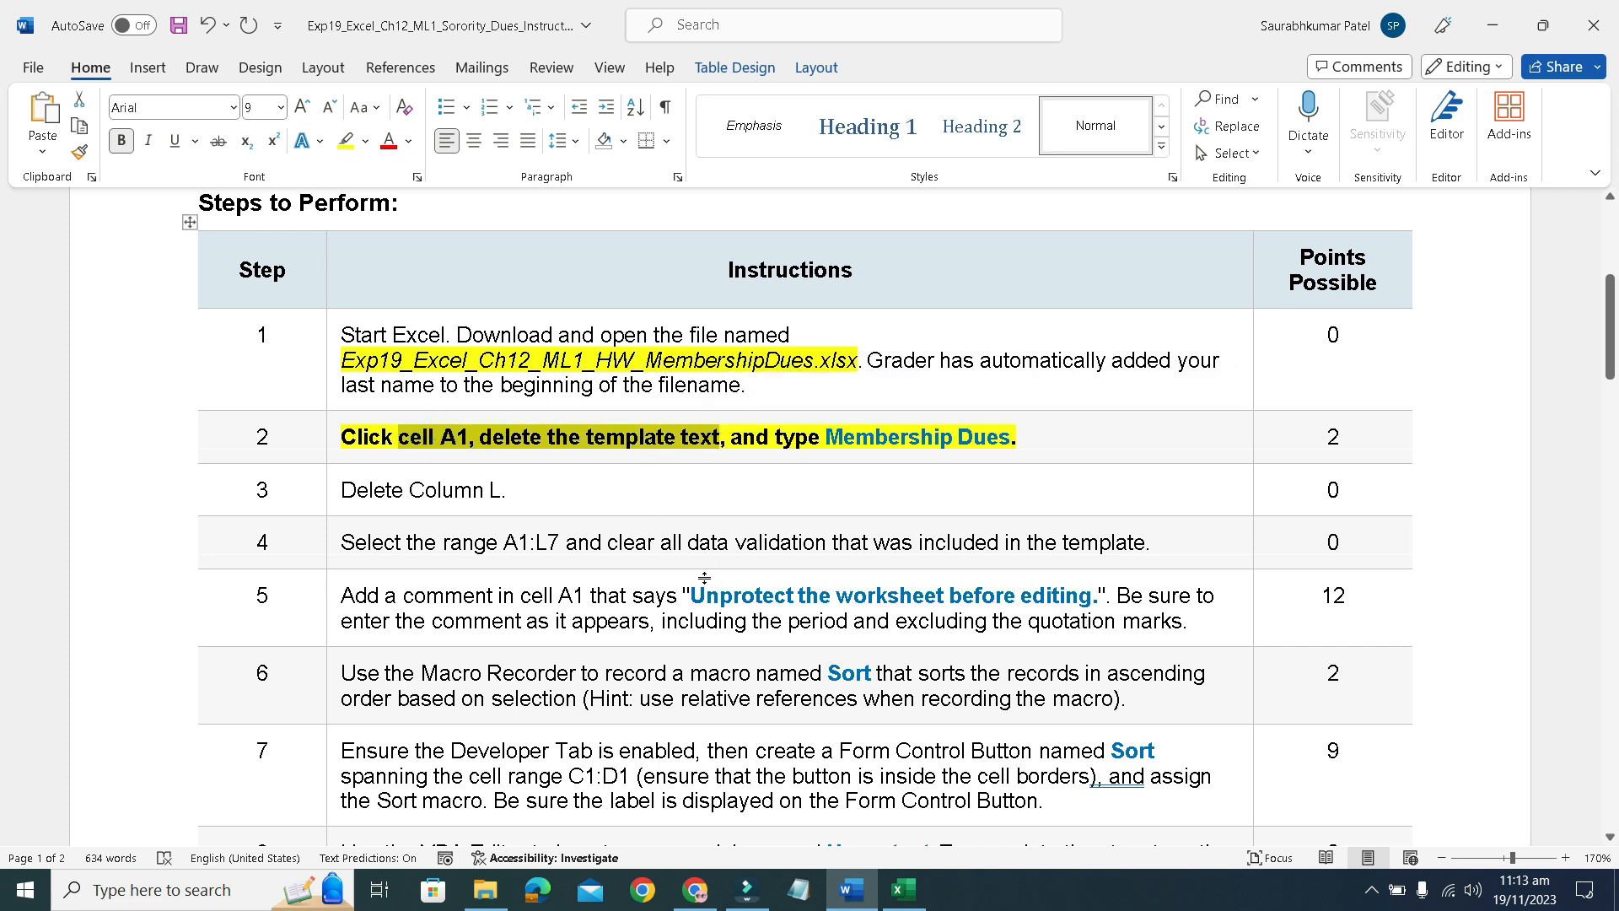
Switch to the Excel workbook and delete the template text Club Name from cell A1.
{"action": "left_click", "coordinate": [903, 890]}
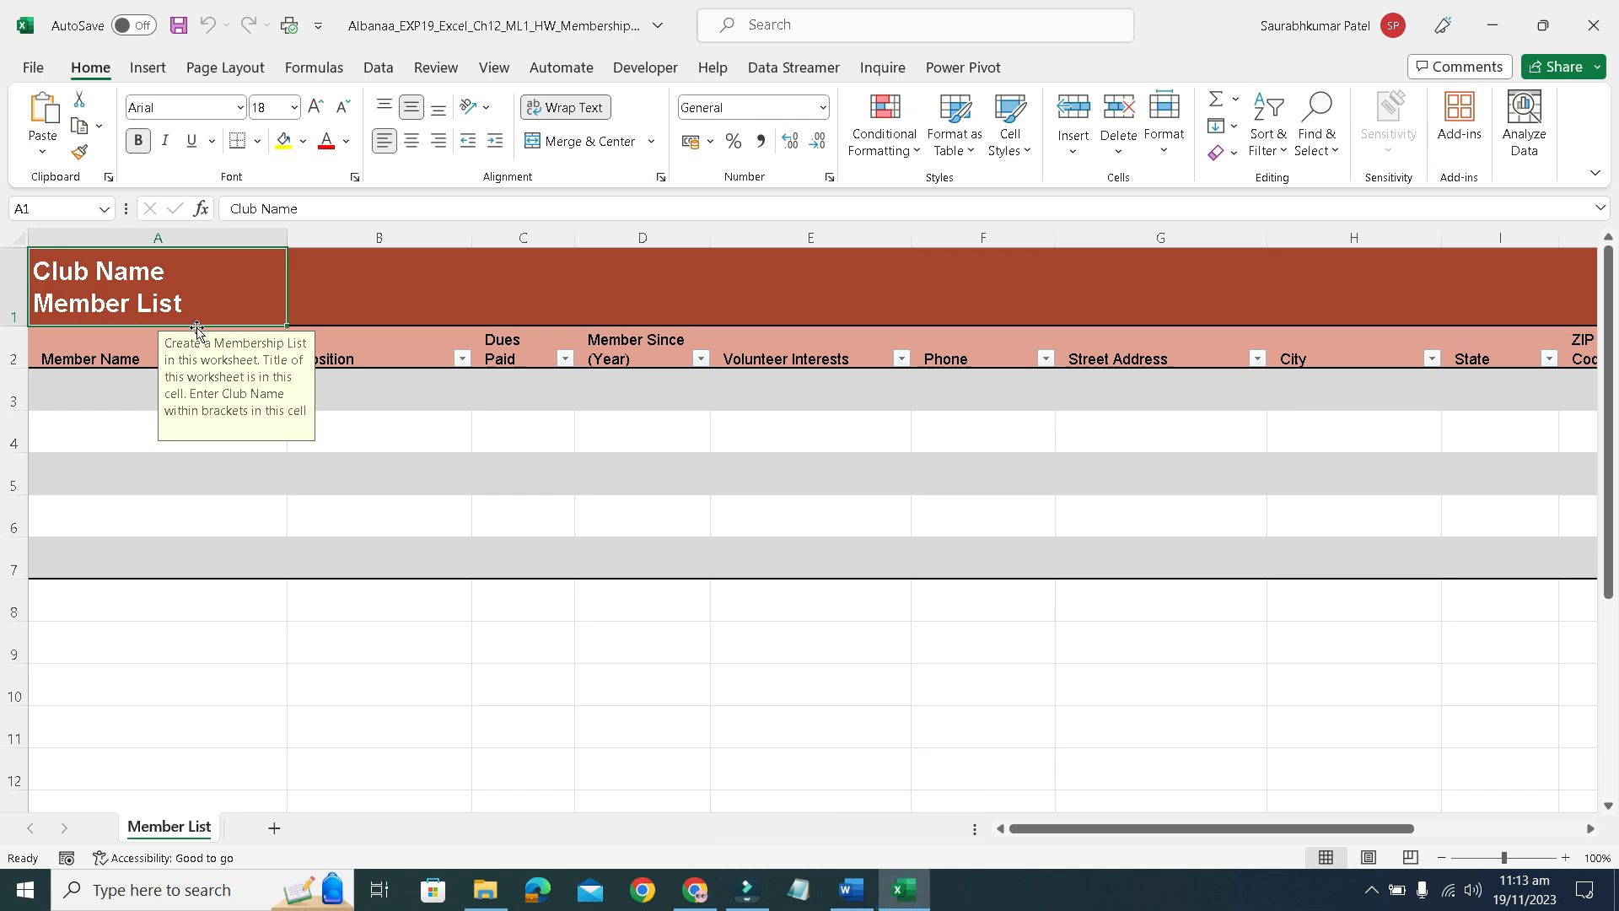
{"action": "left_click", "coordinate": [340, 208]}
{"action": "left_click_drag", "start_coordinate": [327, 208], "coordinate": [223, 210]}
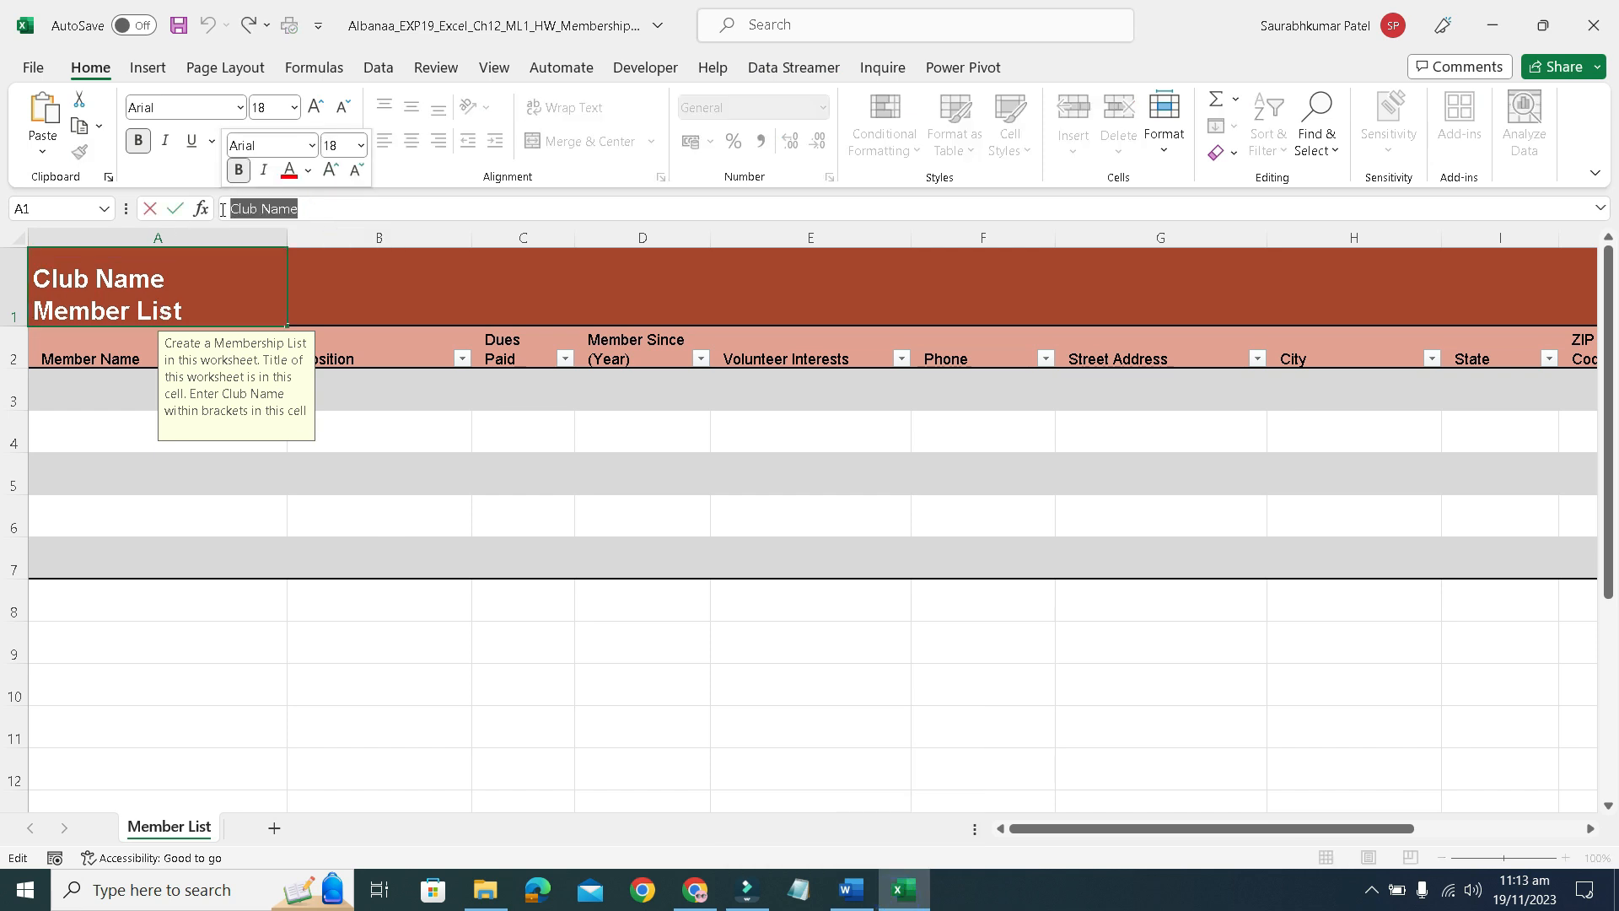
{"action": "key", "text": "BackSpace"}
{"action": "scroll", "coordinate": [217, 309], "scroll_direction": "down", "scroll_amount": 2}
{"action": "scroll", "coordinate": [213, 308], "scroll_direction": "up", "scroll_amount": 2}
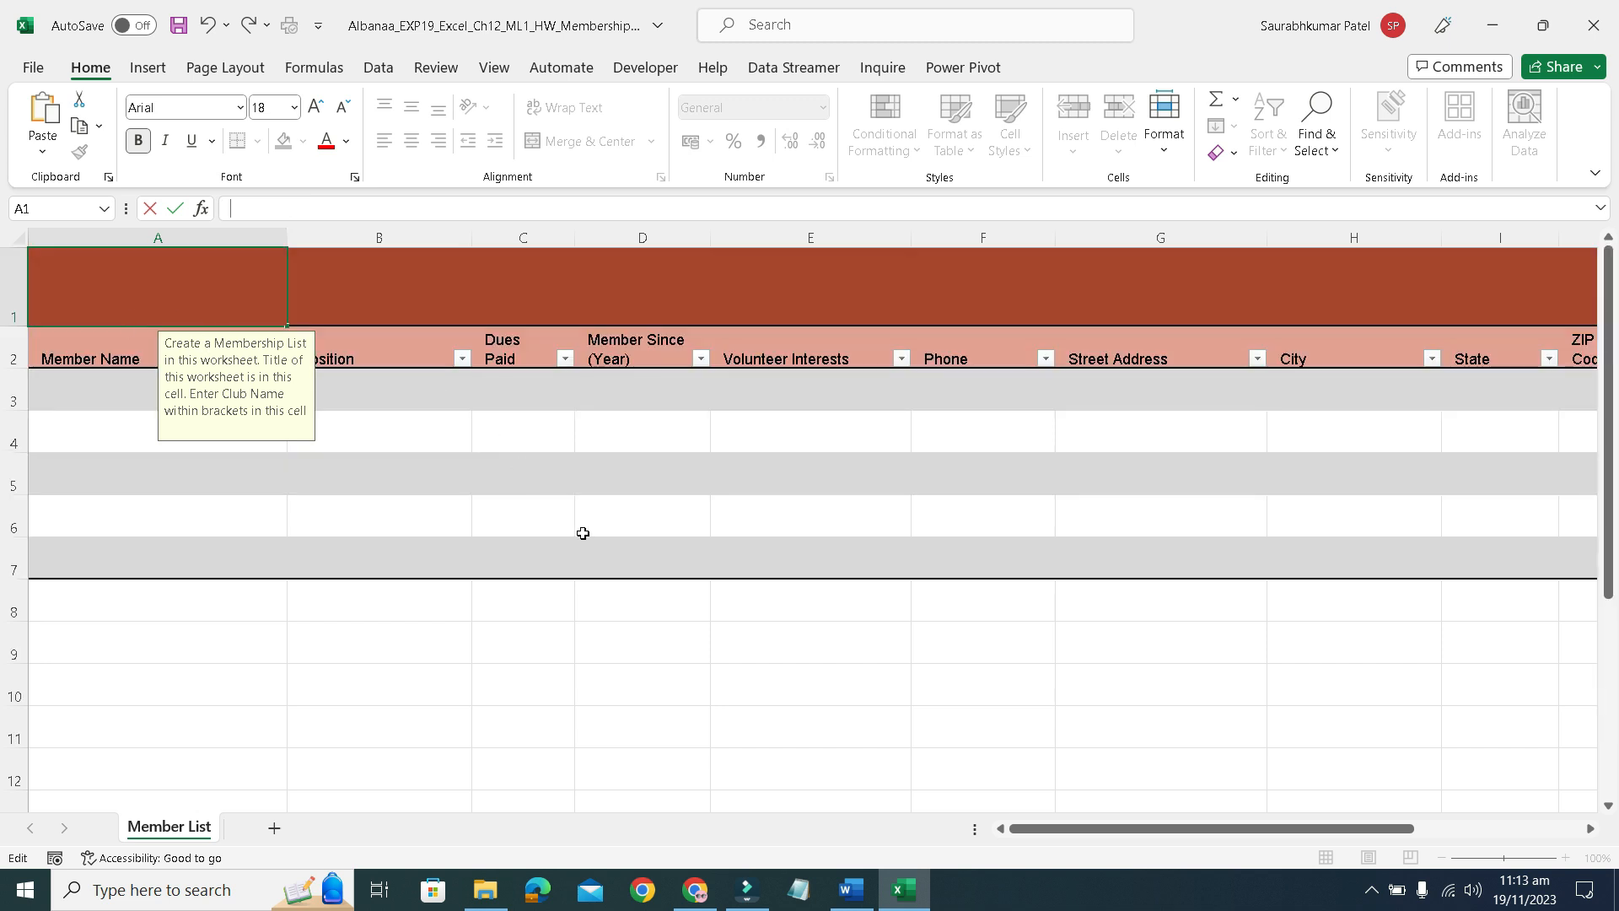
Copy "Membership Dues" from the step 2 instruction in Word and paste it into cell A1 in Excel.
{"action": "left_click", "coordinate": [851, 890]}
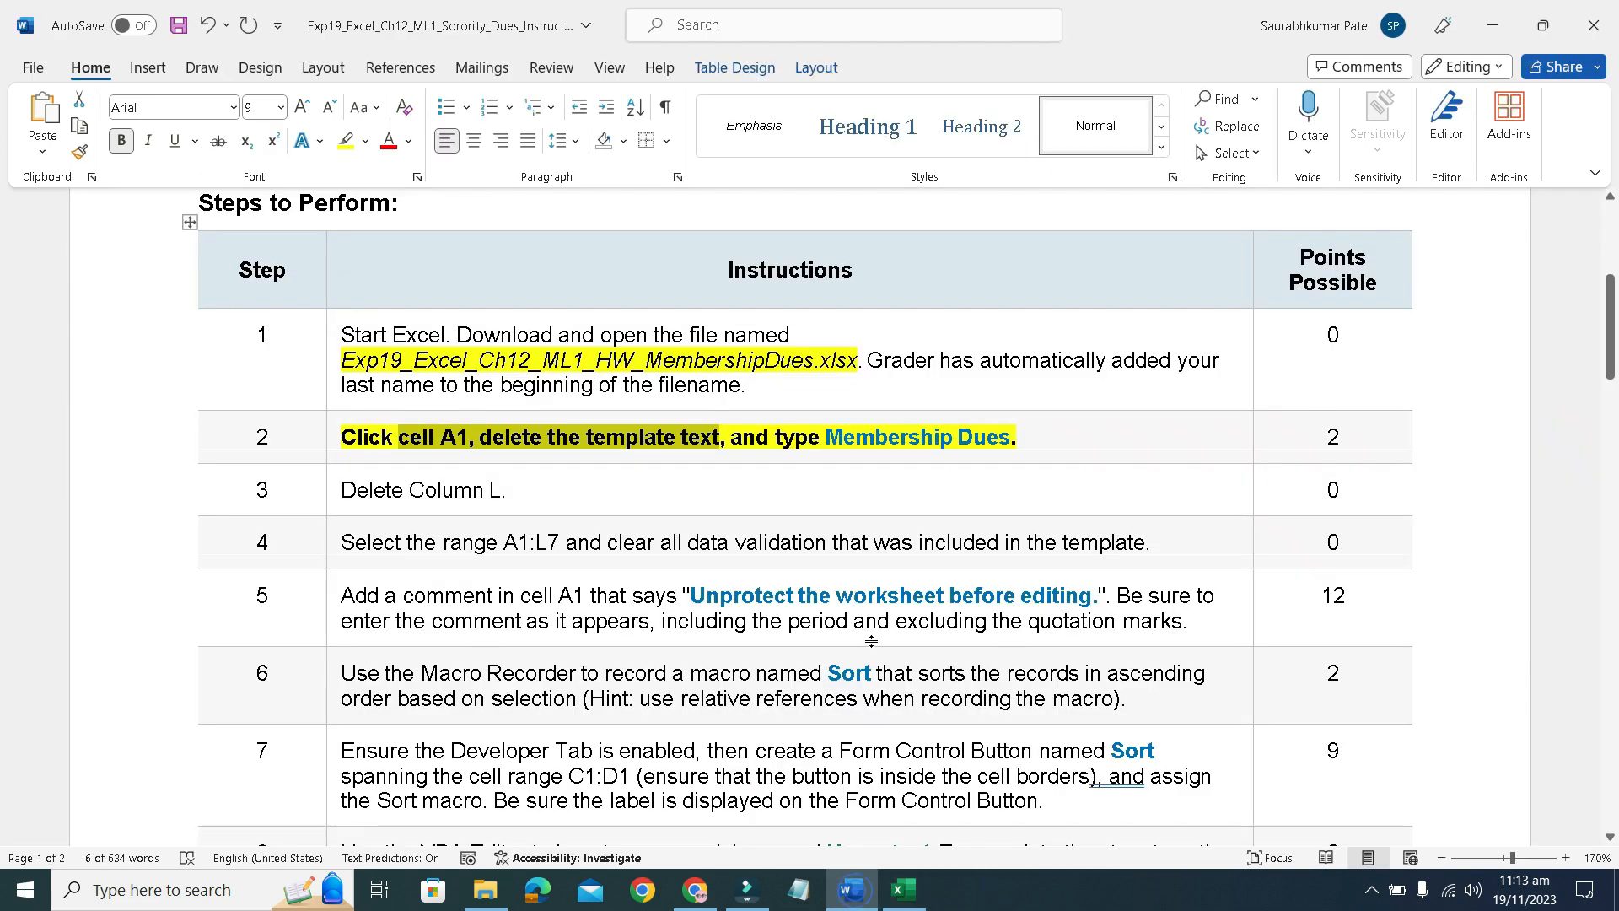
{"action": "left_click_drag", "start_coordinate": [828, 439], "coordinate": [998, 451]}
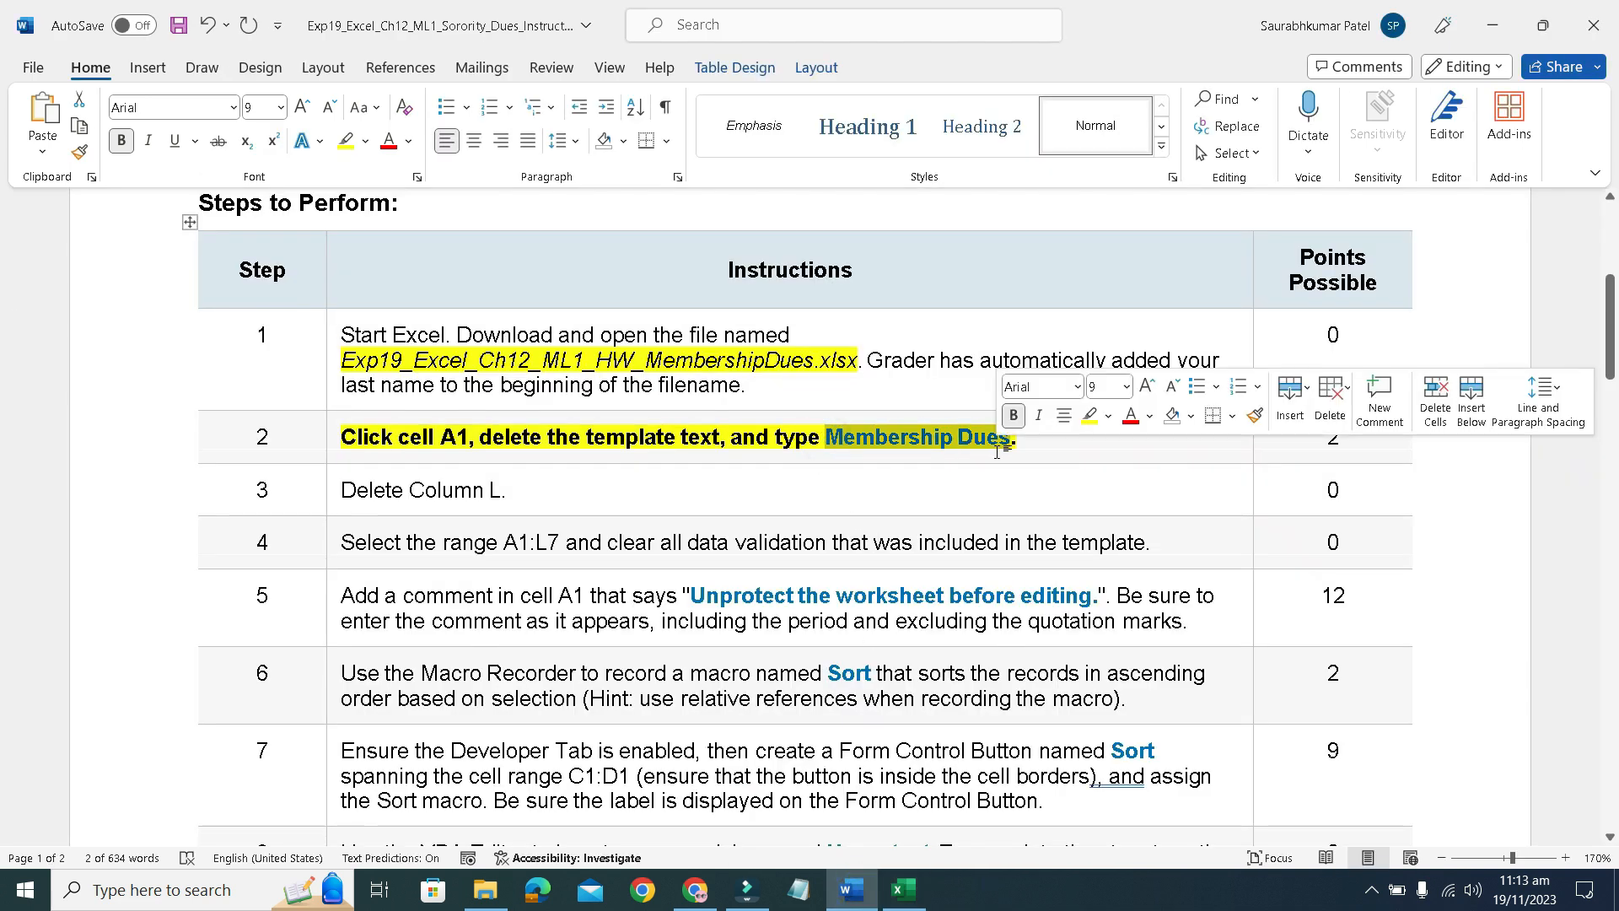
{"action": "key", "text": "ctrl+c"}
{"action": "left_click", "coordinate": [904, 889]}
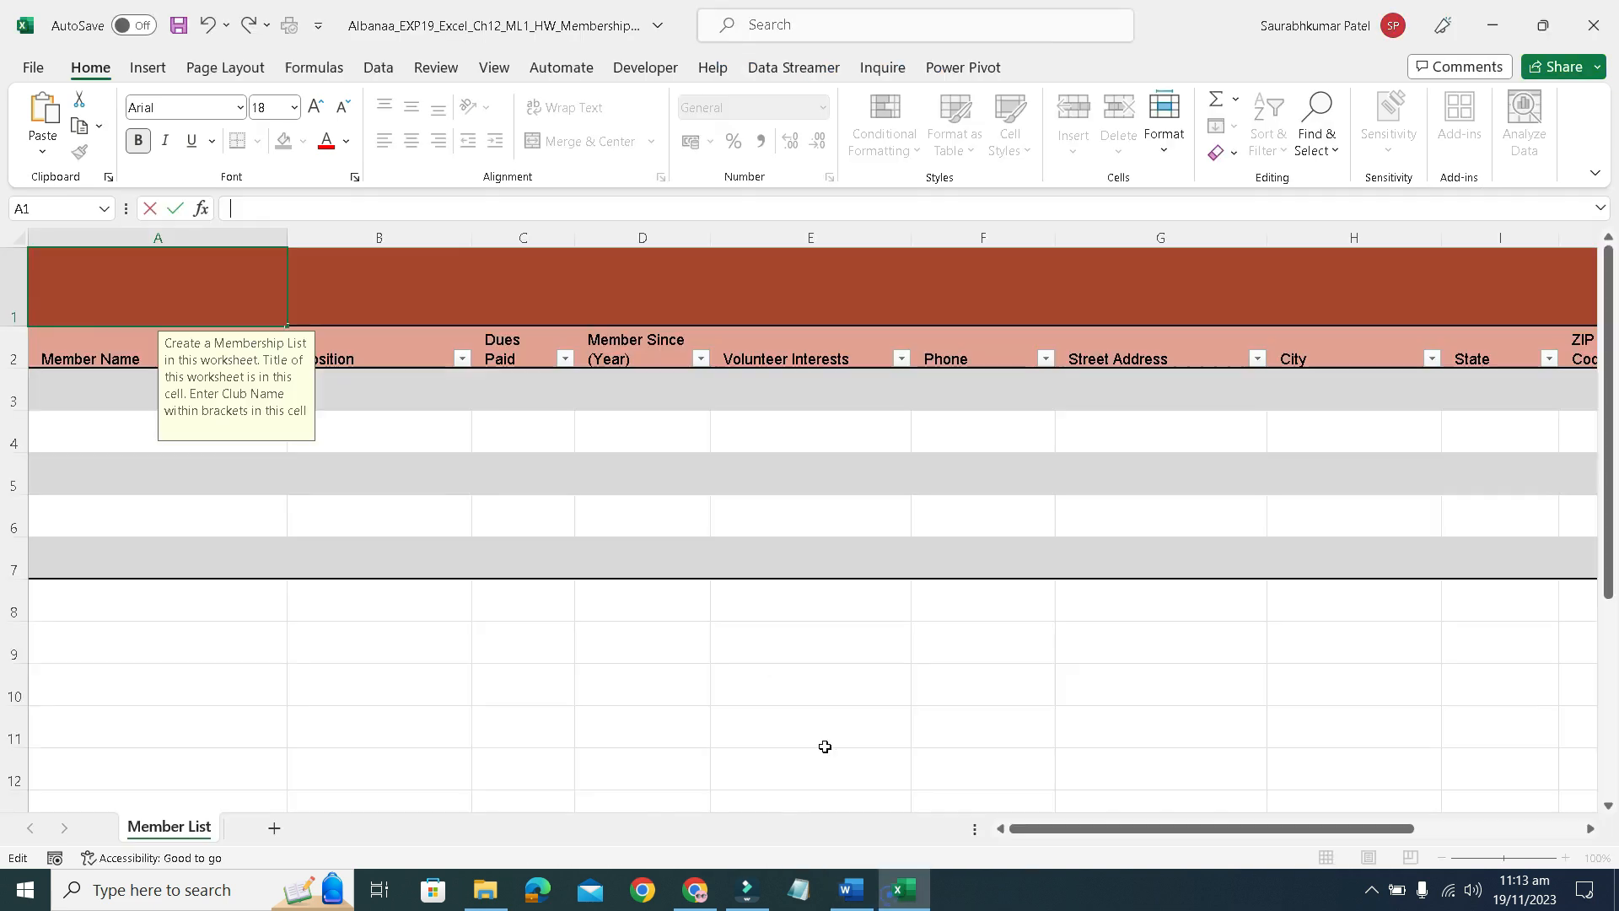
{"action": "left_click", "coordinate": [251, 213]}
{"action": "left_click", "coordinate": [258, 209]}
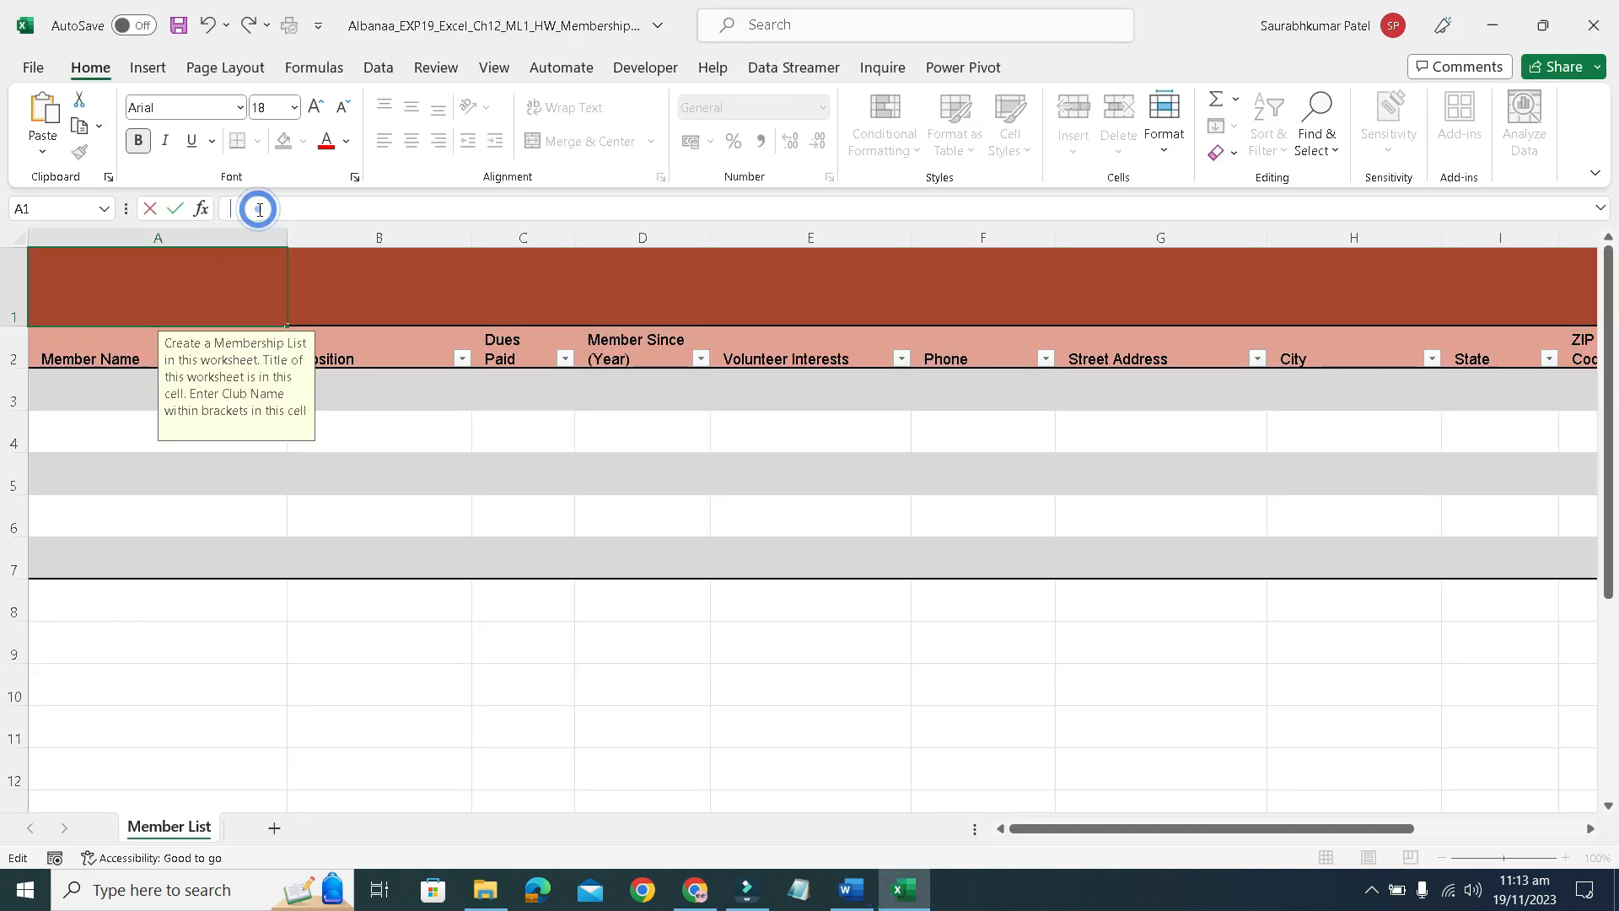
{"action": "key", "text": "ctrl+v"}
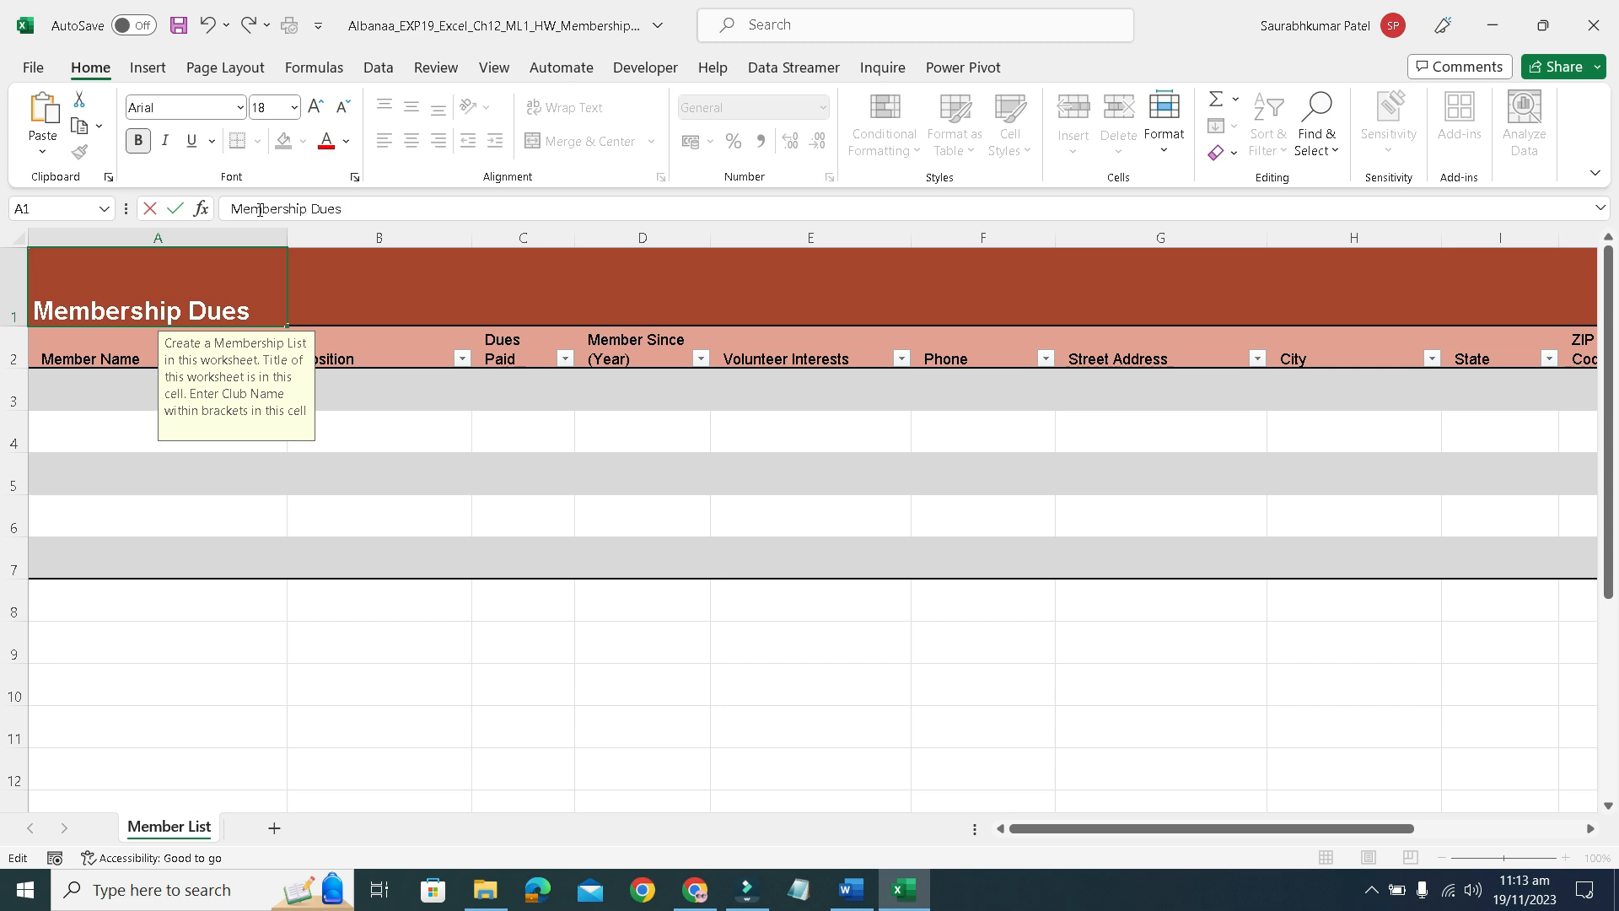
{"action": "key", "text": "Return"}
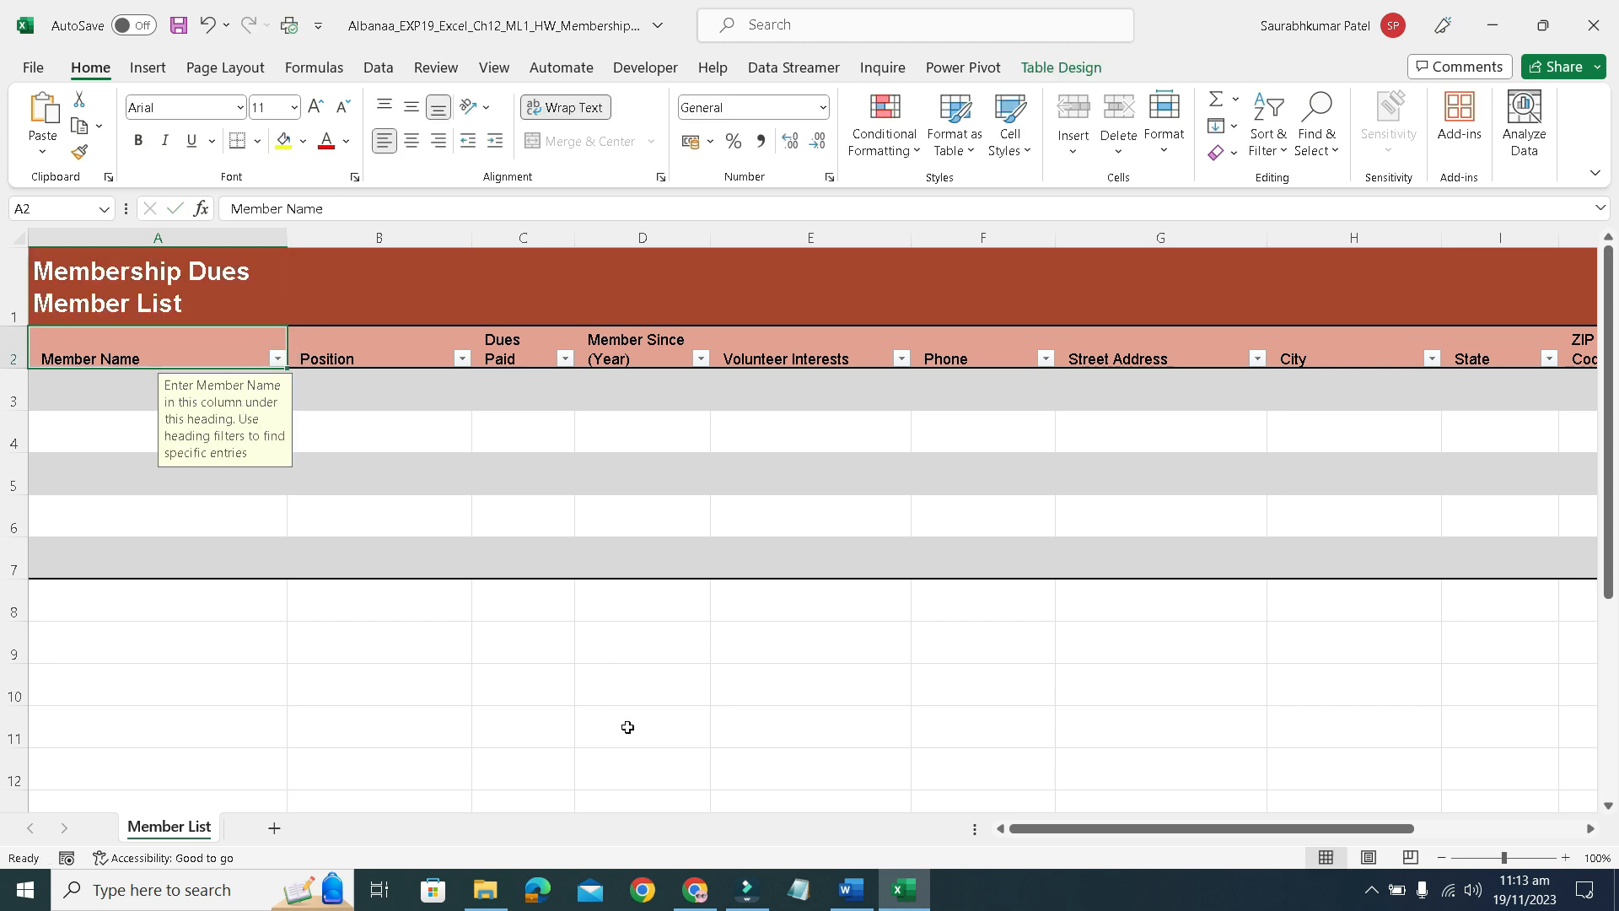
Clear the whole content of cell A1, including the Member List line, and paste Membership Dues as its only text.
{"action": "left_click", "coordinate": [201, 298]}
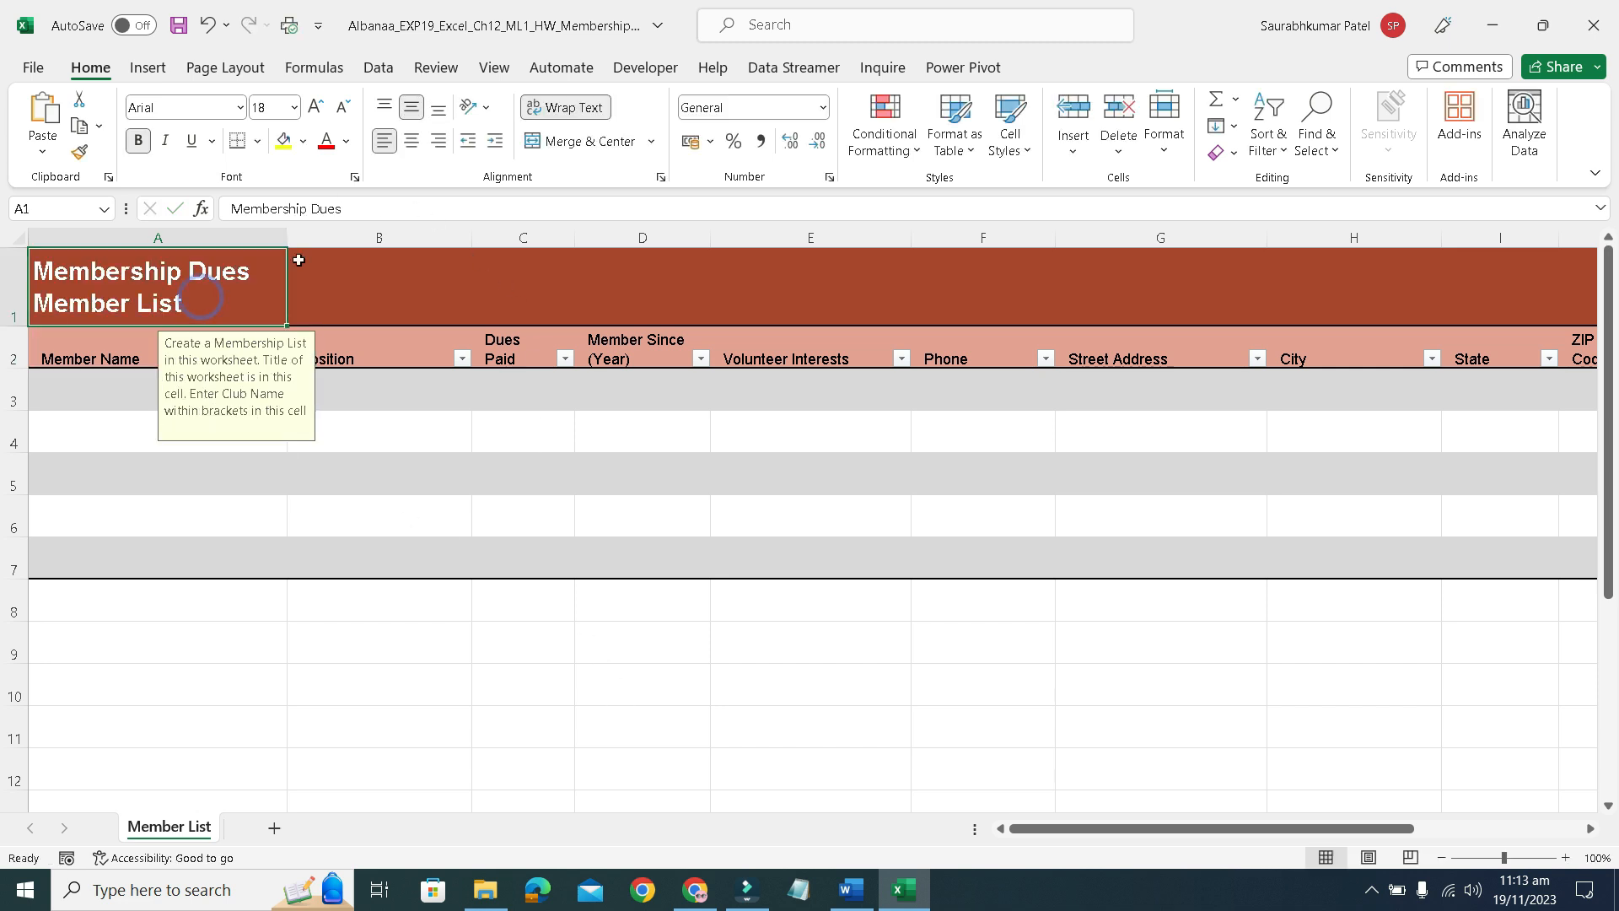
{"action": "triple_click", "coordinate": [356, 207]}
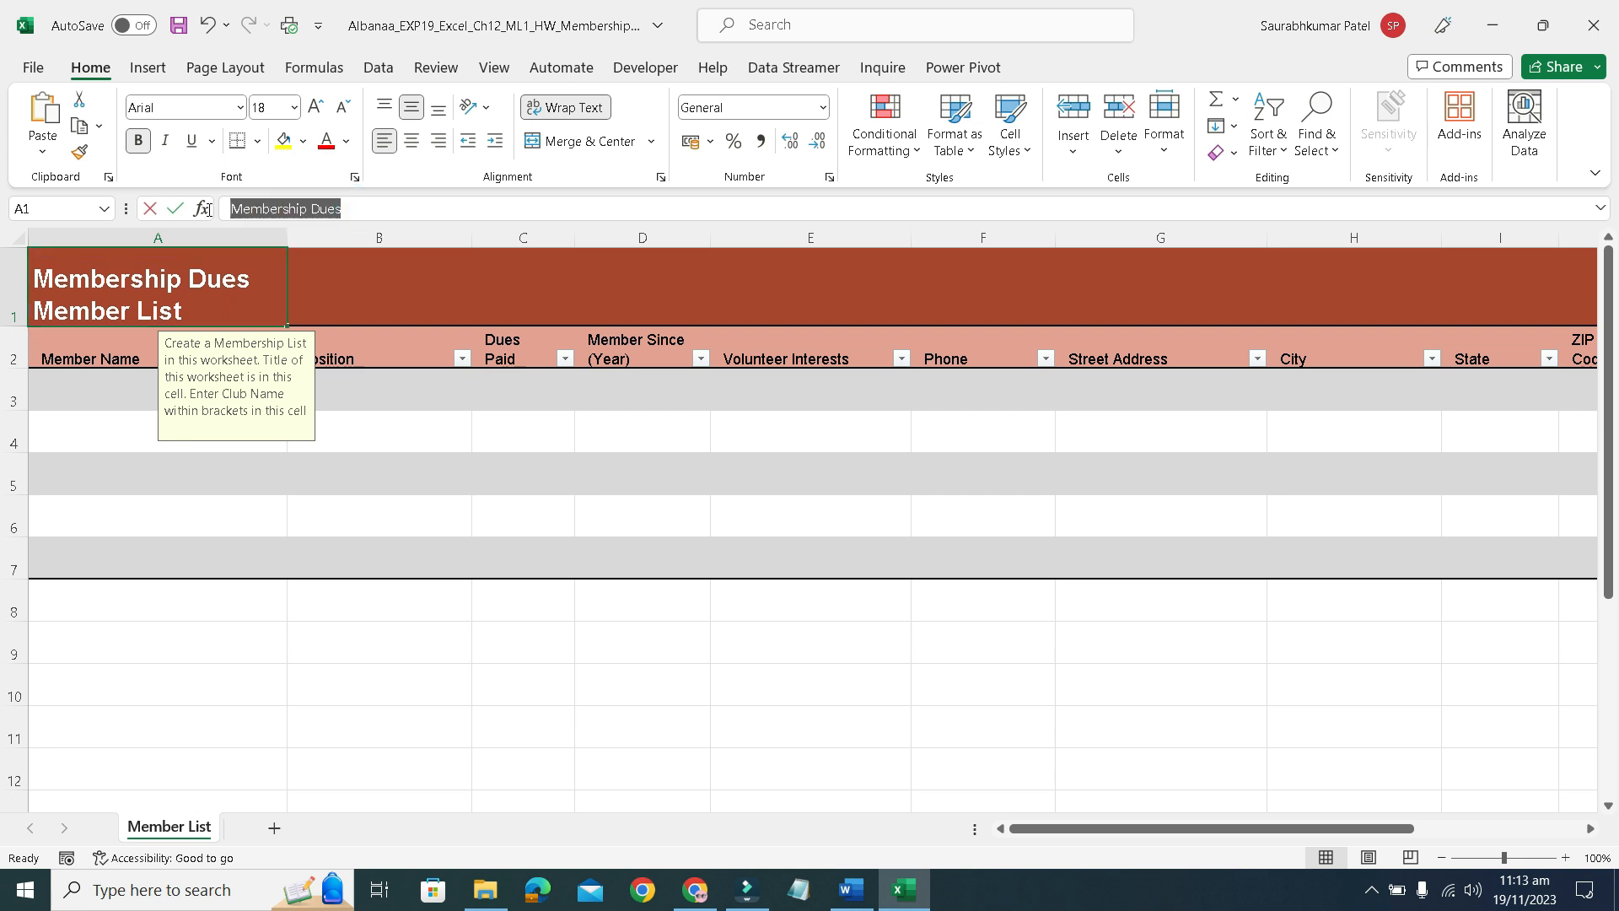
{"action": "left_click_drag", "start_coordinate": [195, 312], "coordinate": [76, 270]}
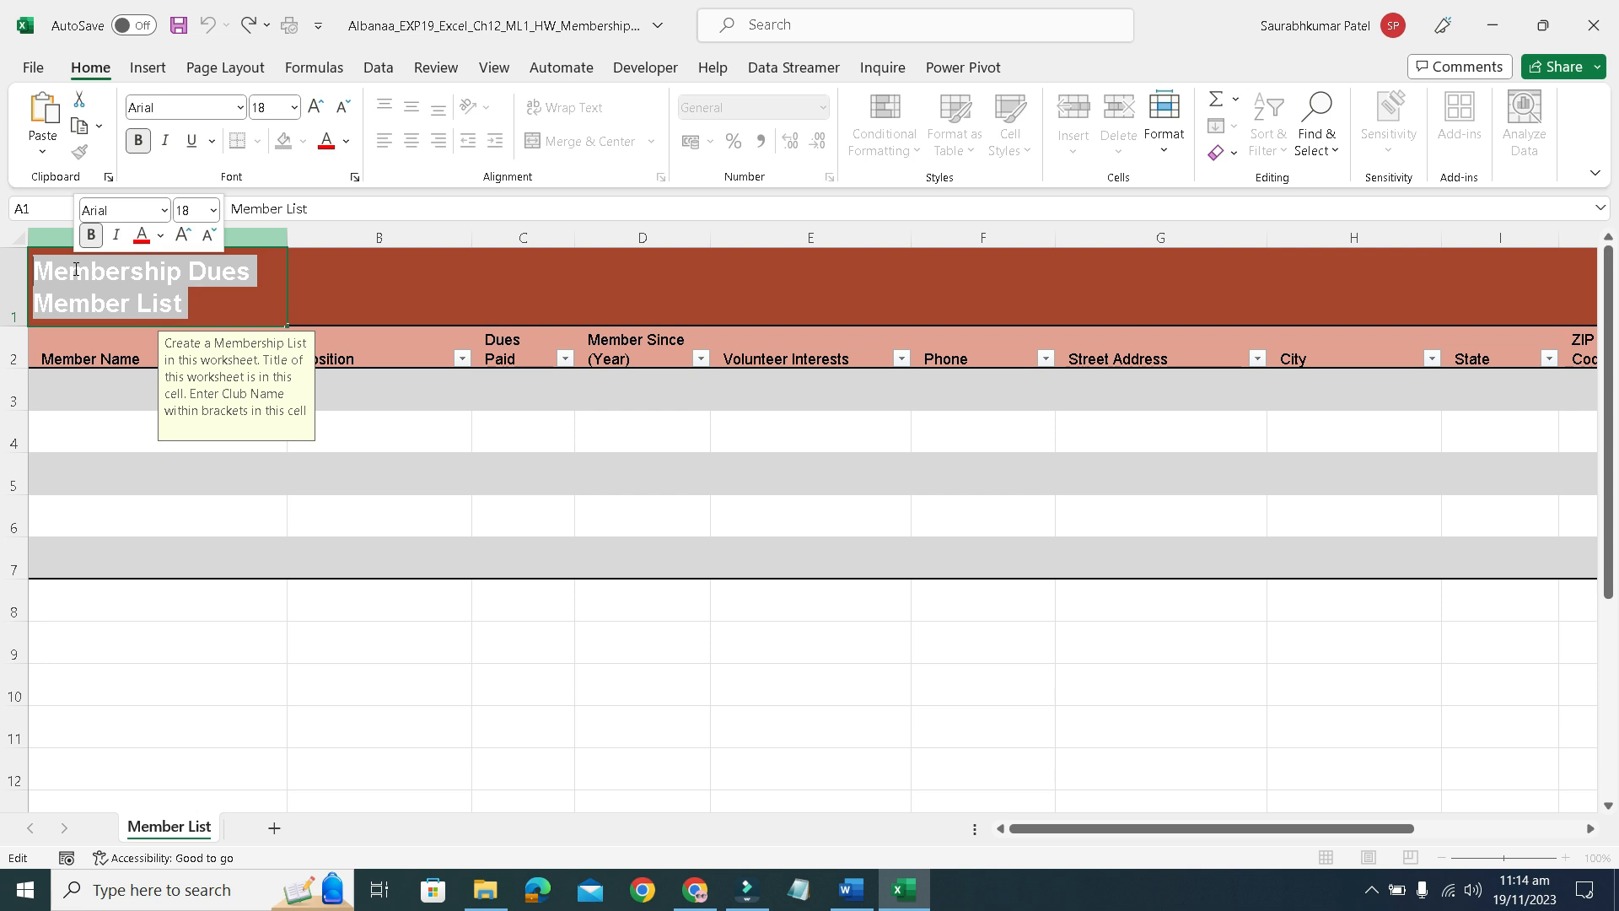
{"action": "key", "text": "BackSpace"}
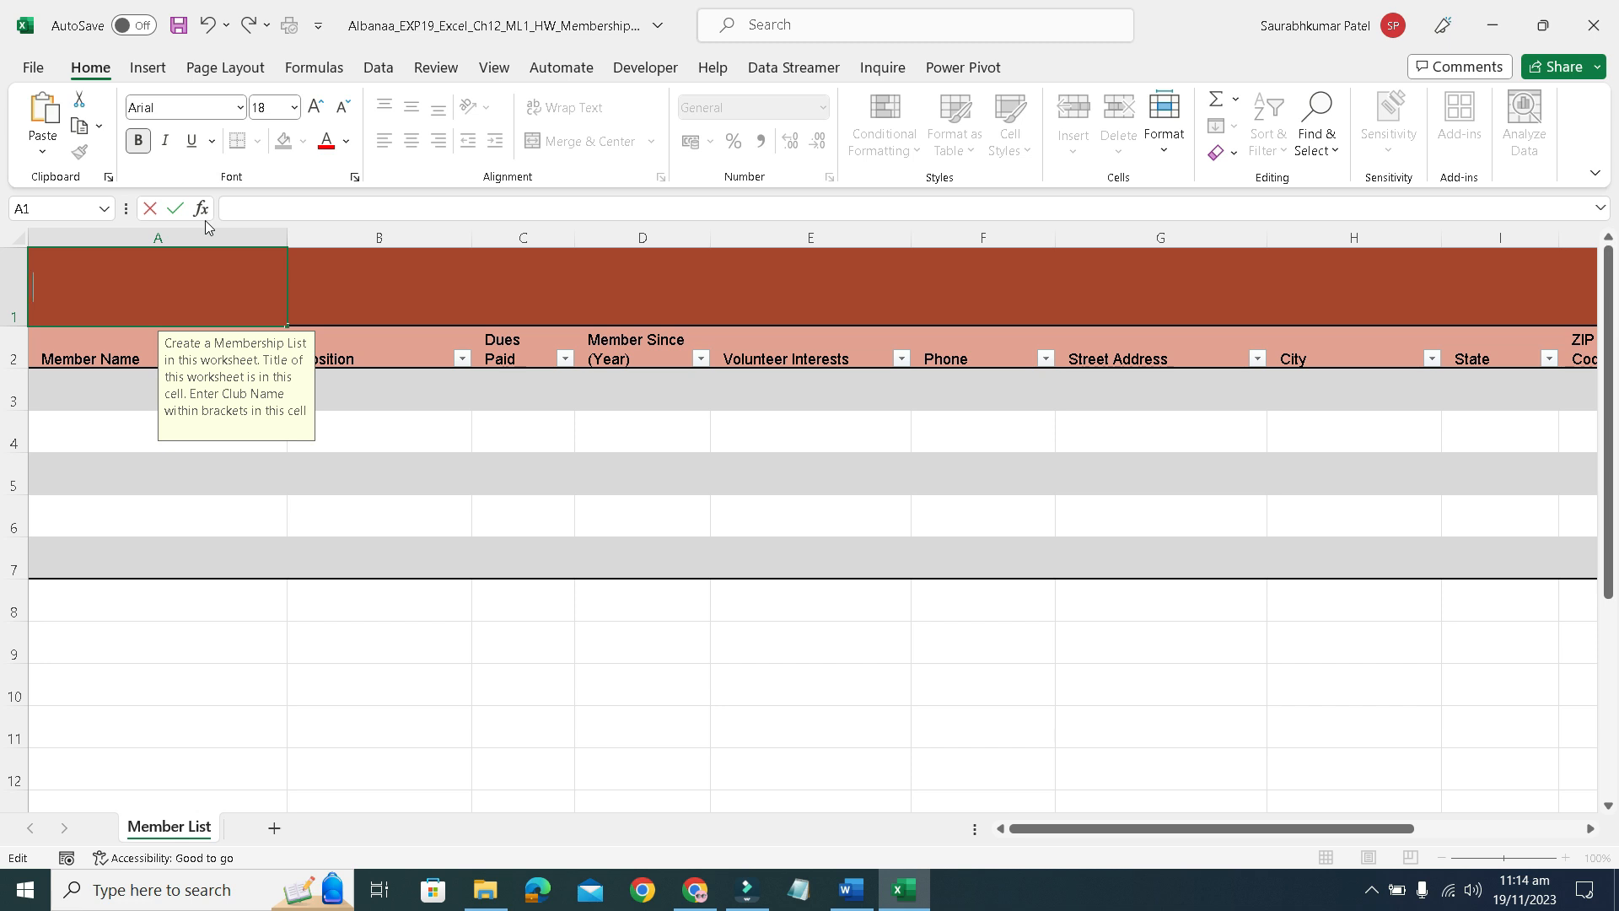
{"action": "left_click", "coordinate": [270, 207]}
{"action": "key", "text": "ctrl+v"}
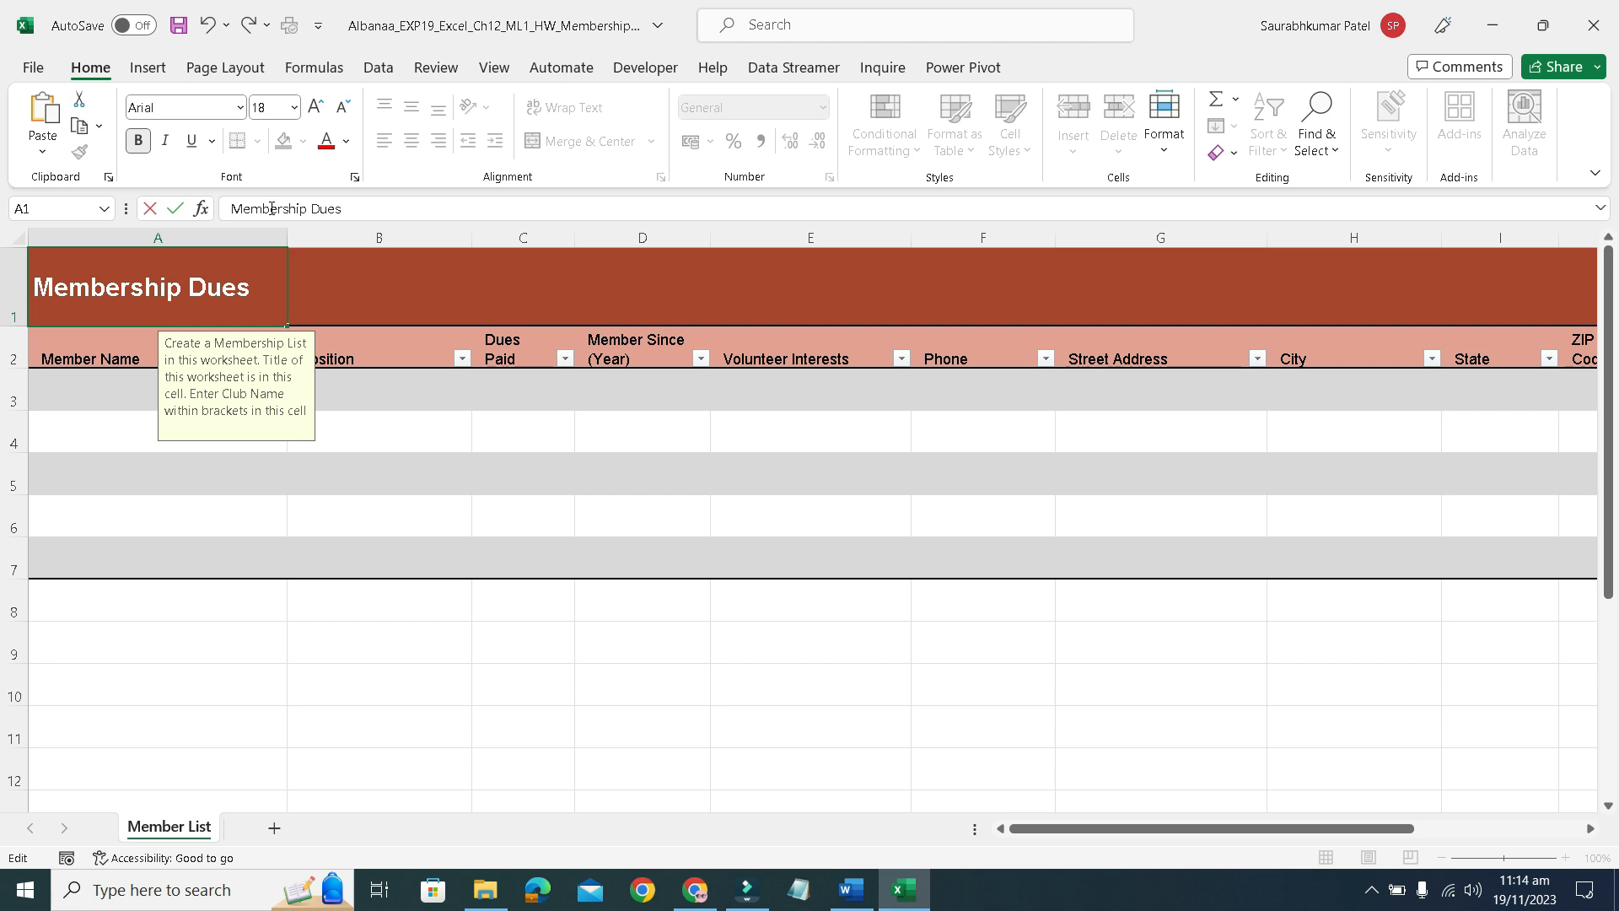
{"action": "key", "text": "Return"}
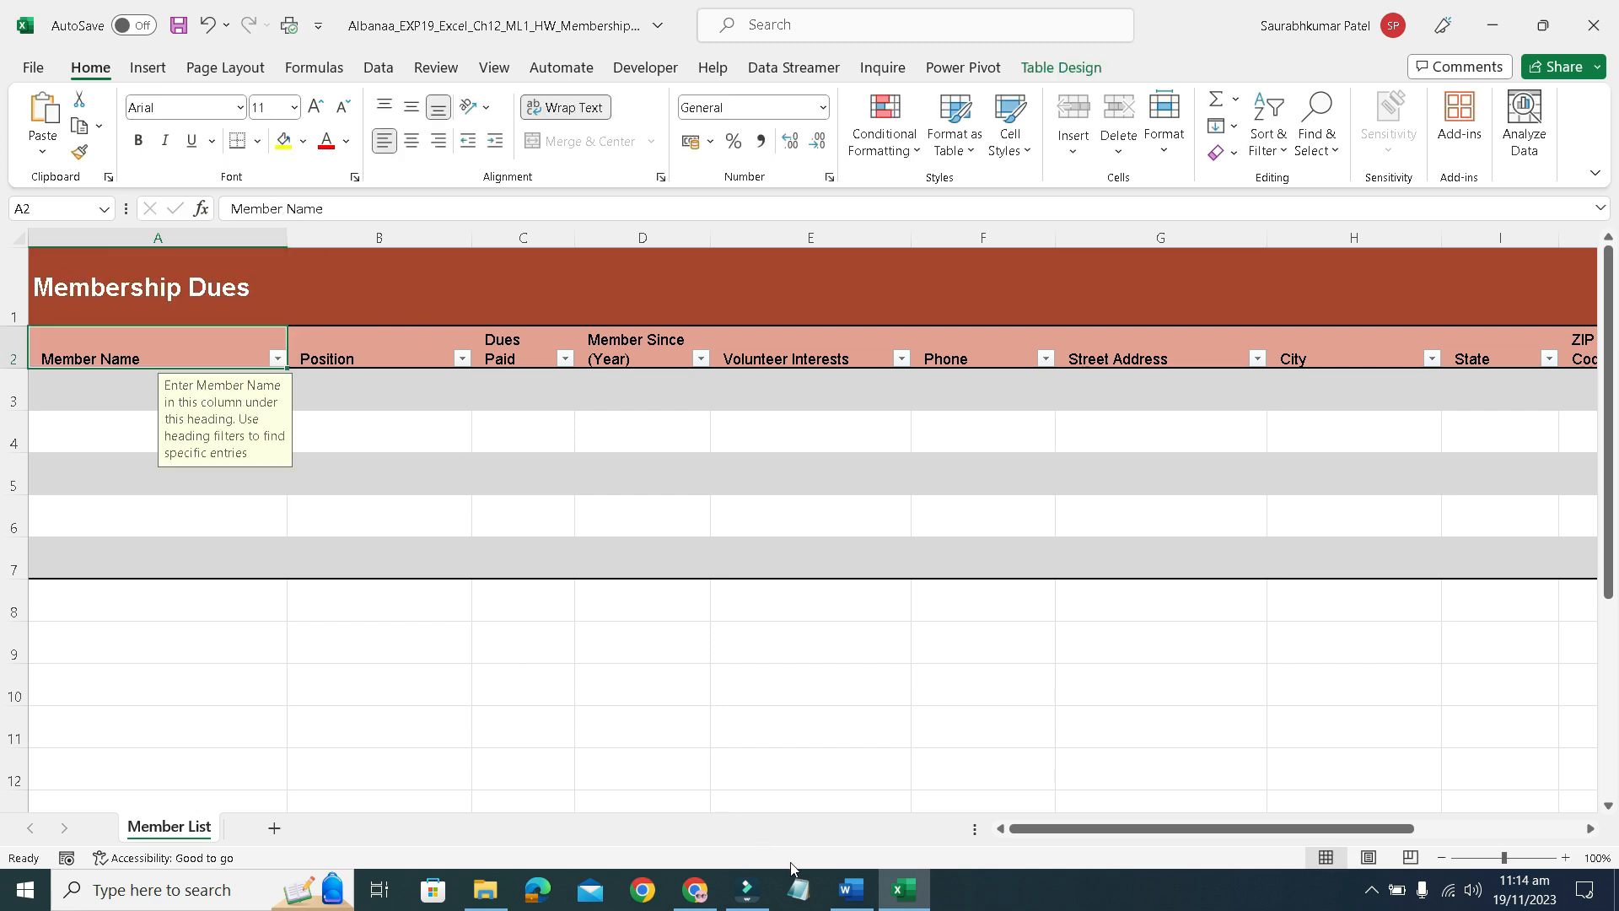
Switch to the Word instructions and remove the bold and yellow highlight from the step 2 instruction.
{"action": "left_click", "coordinate": [850, 891]}
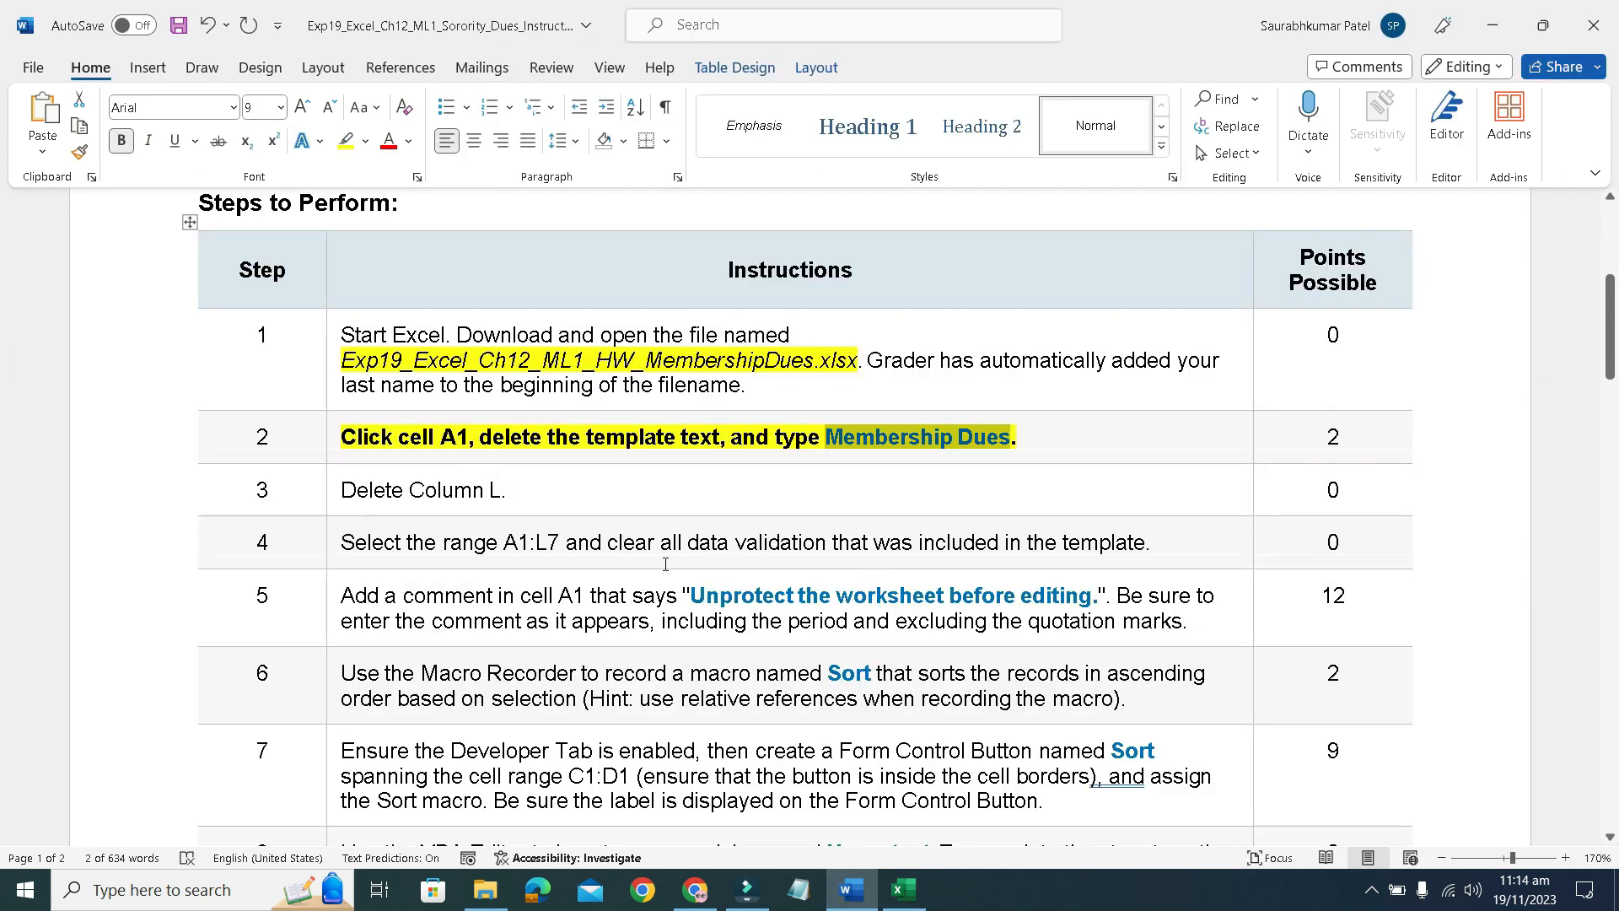
{"action": "left_click", "coordinate": [337, 441]}
{"action": "left_click", "coordinate": [356, 407]}
{"action": "left_click", "coordinate": [431, 404]}
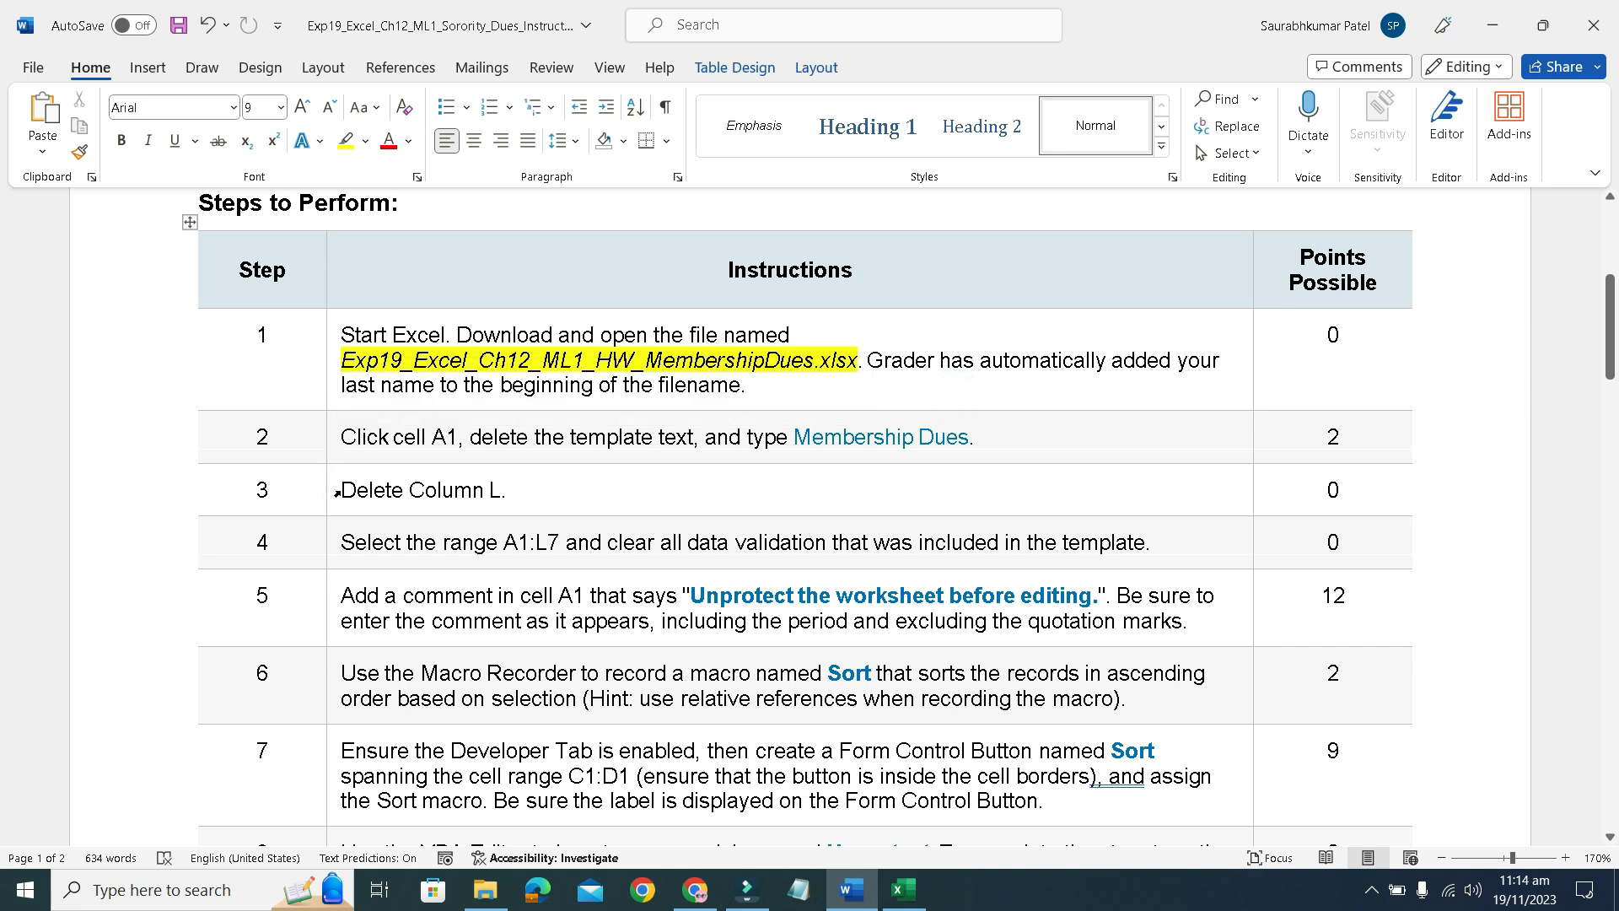
Bold the step 3 instruction "Delete Column L" and highlight it in yellow.
{"action": "left_click_drag", "start_coordinate": [345, 494], "coordinate": [504, 496]}
{"action": "left_click", "coordinate": [521, 461]}
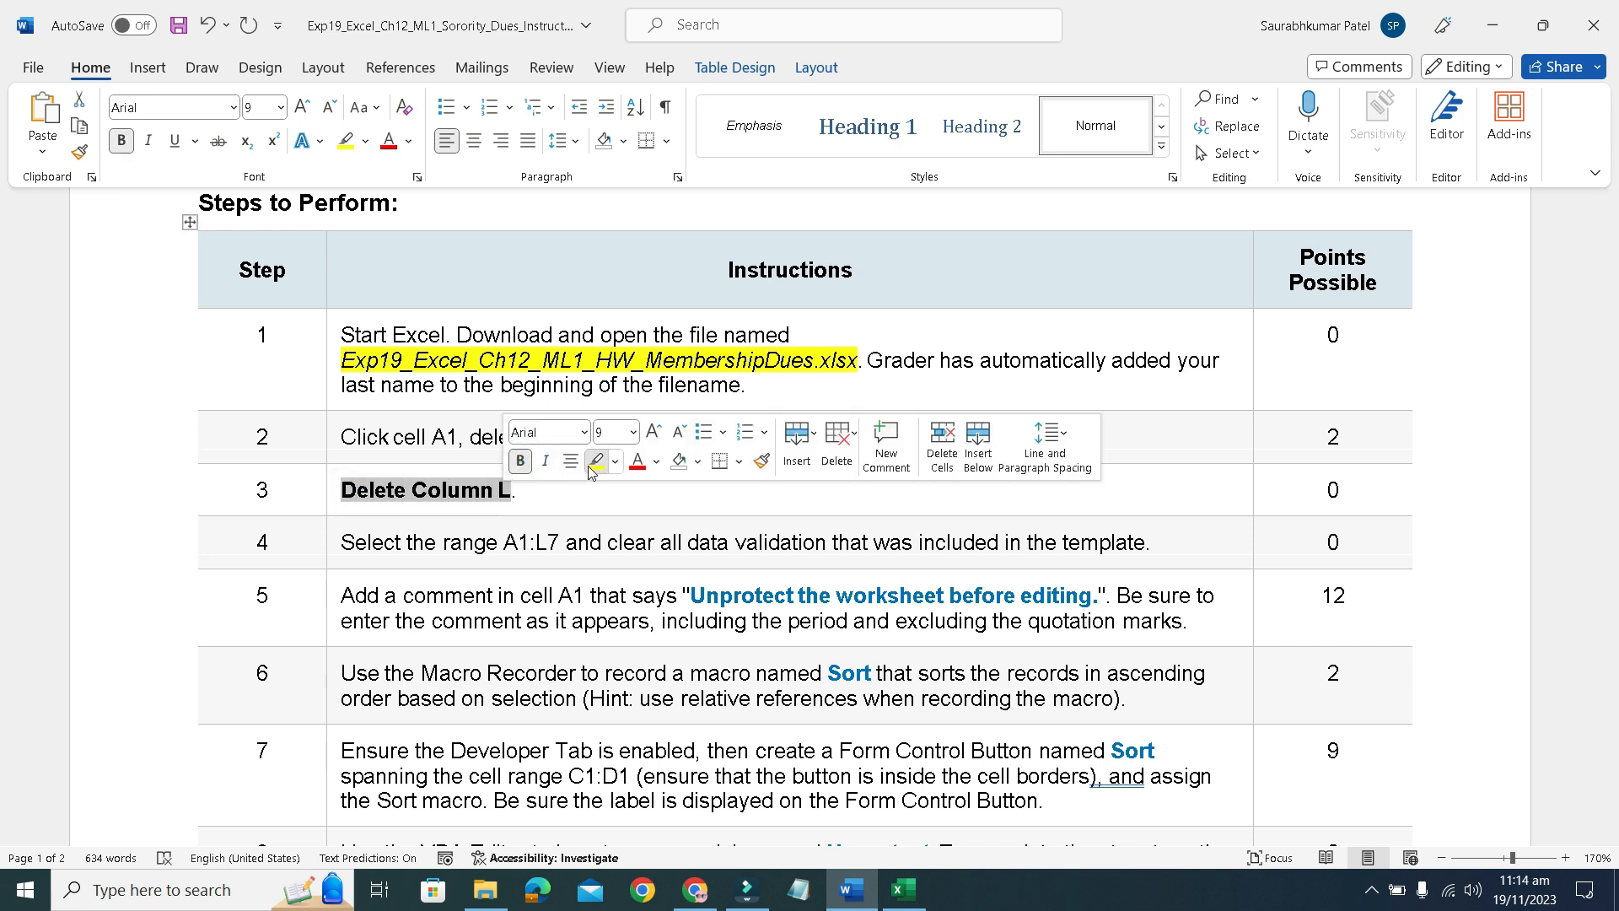
{"action": "left_click", "coordinate": [591, 461]}
{"action": "left_click", "coordinate": [536, 496]}
Remove the yellow highlight from the MembershipDues file name in the step 1 instruction.
{"action": "left_click_drag", "start_coordinate": [860, 361], "coordinate": [342, 363]}
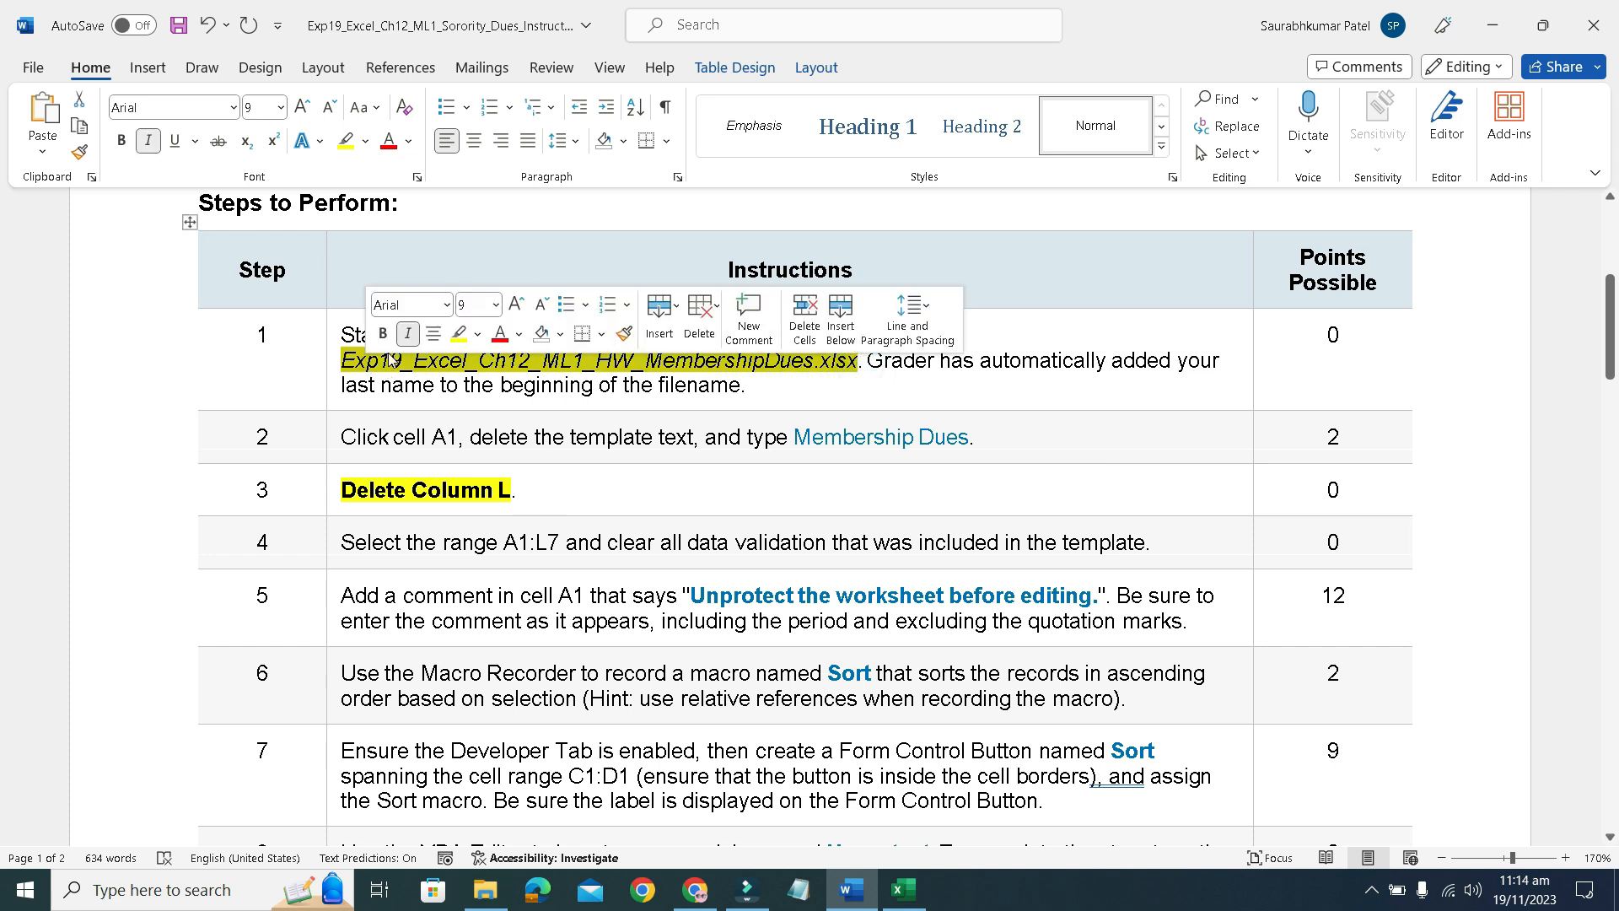
{"action": "left_click", "coordinate": [460, 334]}
{"action": "left_click", "coordinate": [574, 495]}
{"action": "left_click_drag", "start_coordinate": [1607, 375], "coordinate": [1617, 392]}
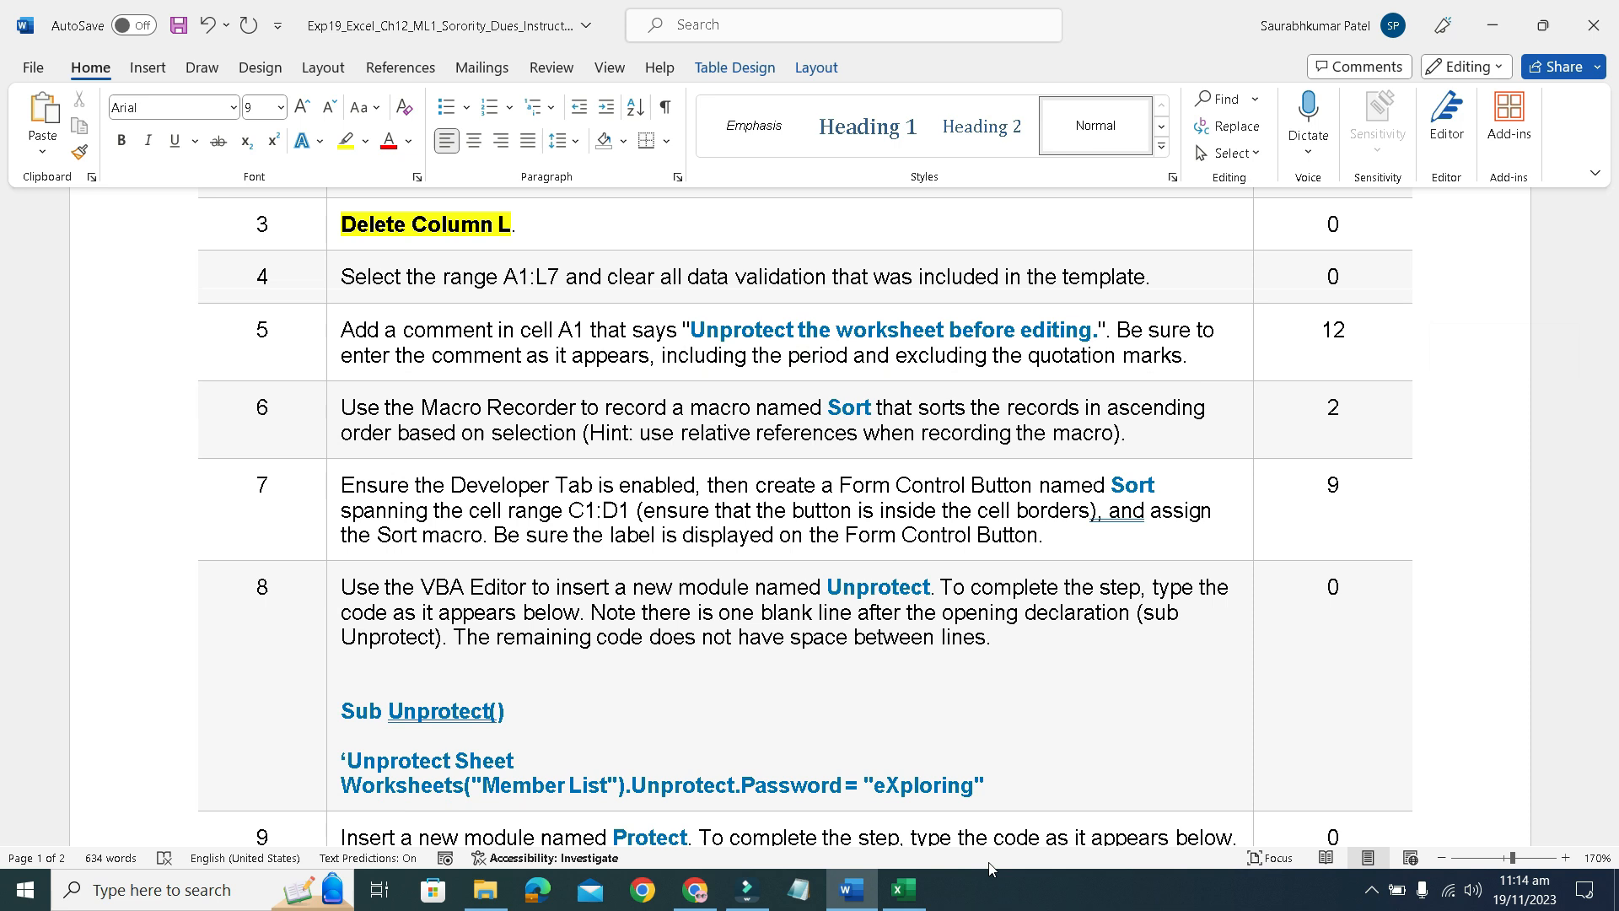
Switch to the Excel workbook and delete column L, the Fax column, from the Member List sheet.
{"action": "left_click", "coordinate": [904, 890]}
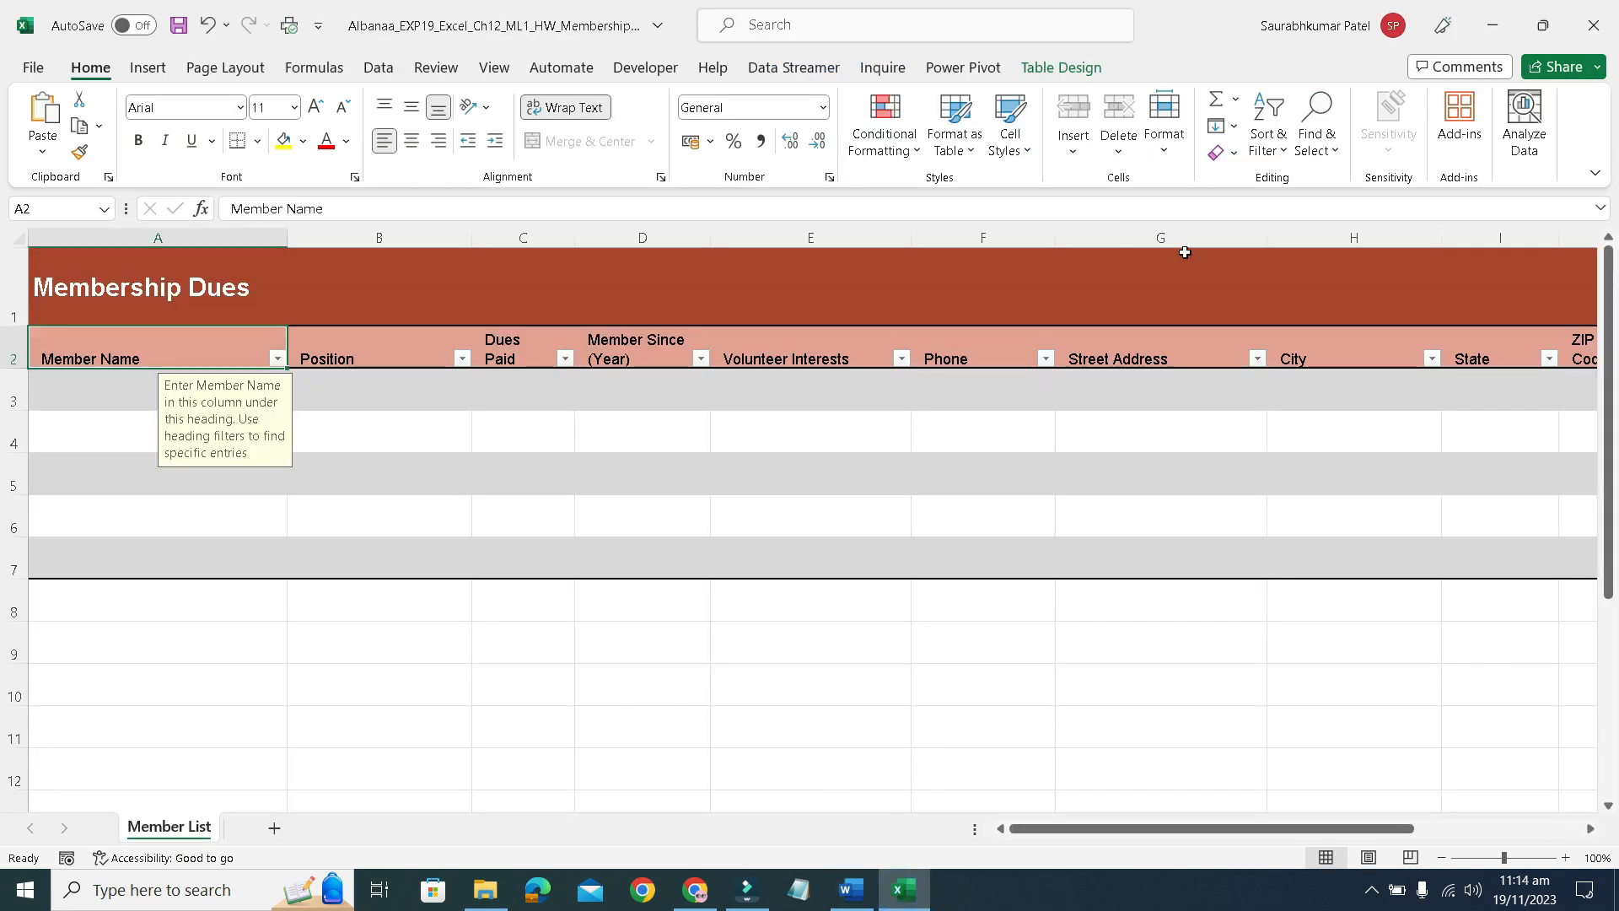
{"action": "left_click_drag", "start_coordinate": [1157, 828], "coordinate": [1300, 829]}
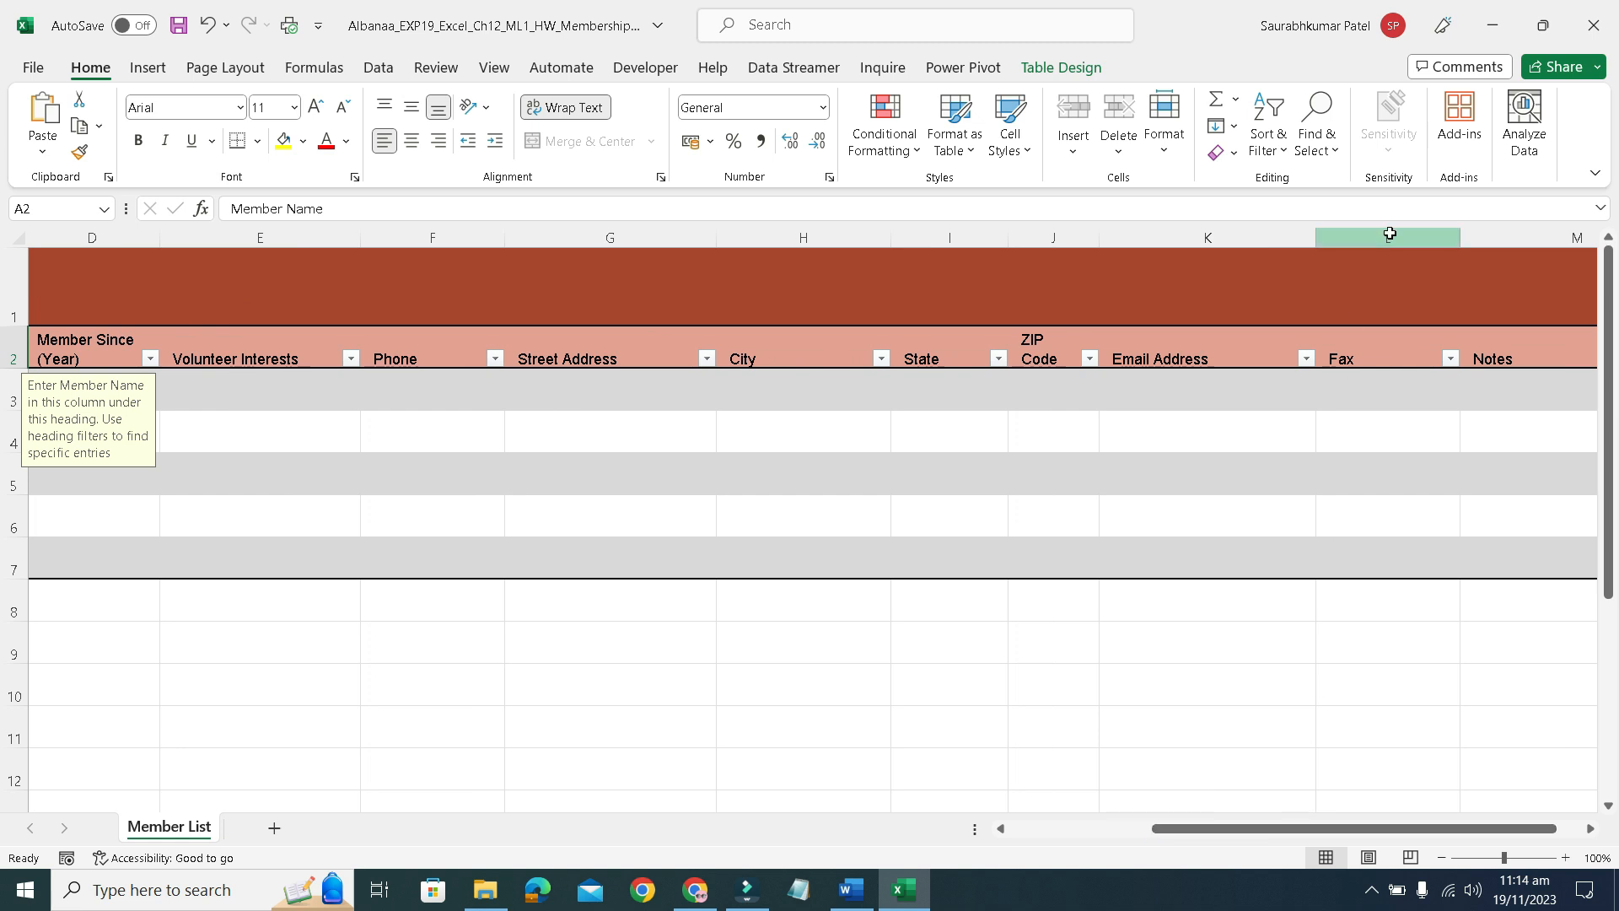
{"action": "left_click", "coordinate": [1389, 232]}
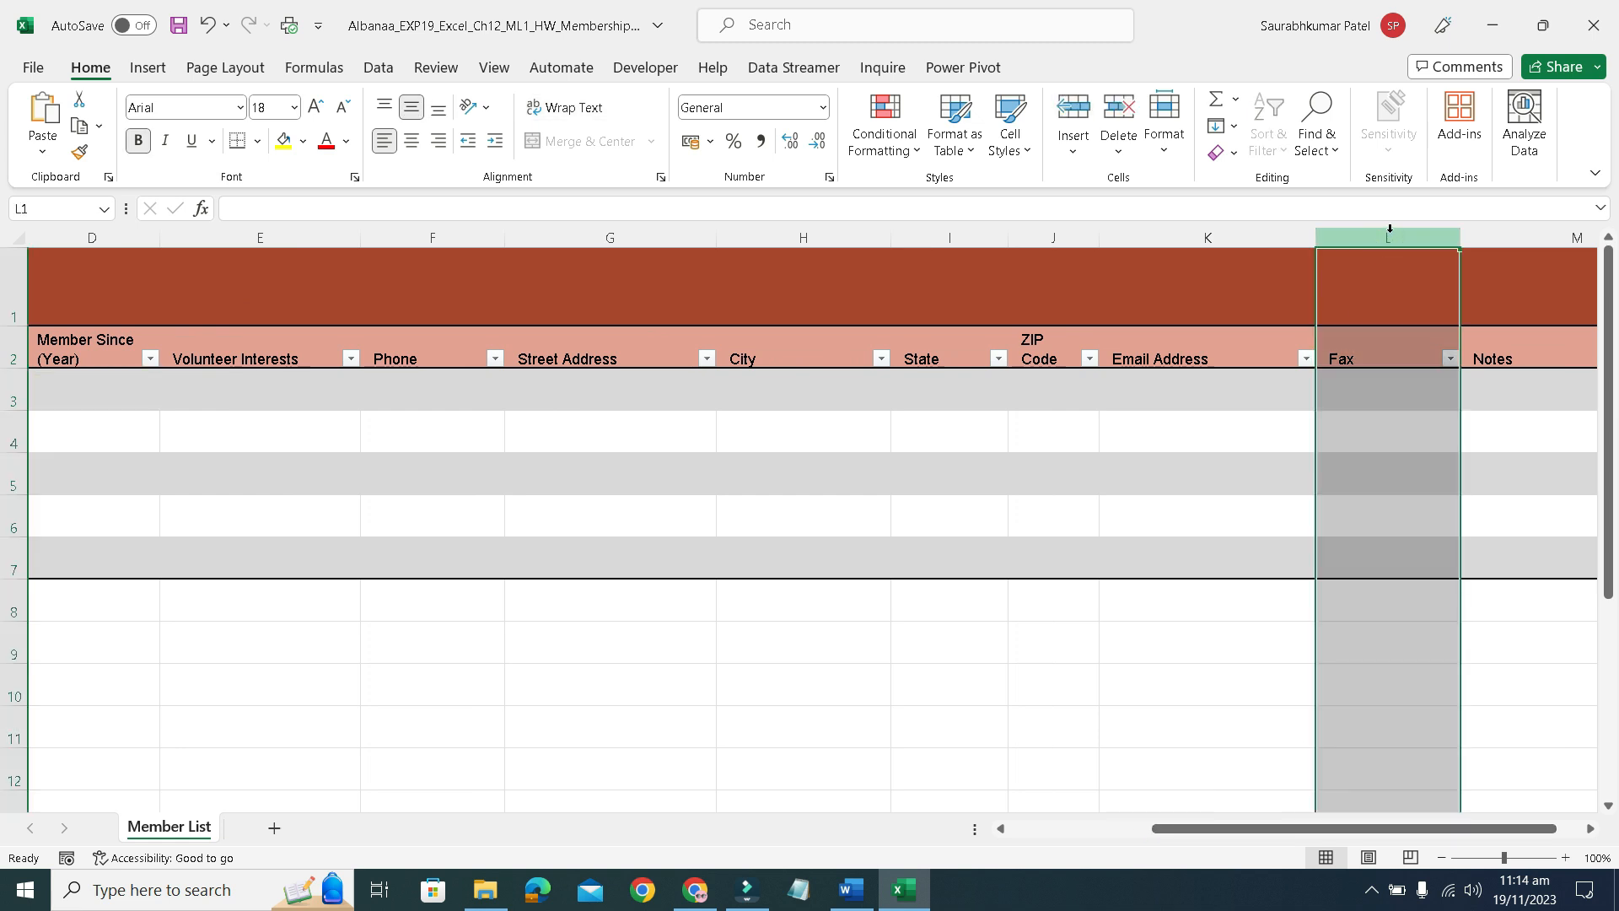
{"action": "right_click", "coordinate": [1389, 229]}
{"action": "left_click", "coordinate": [1287, 473]}
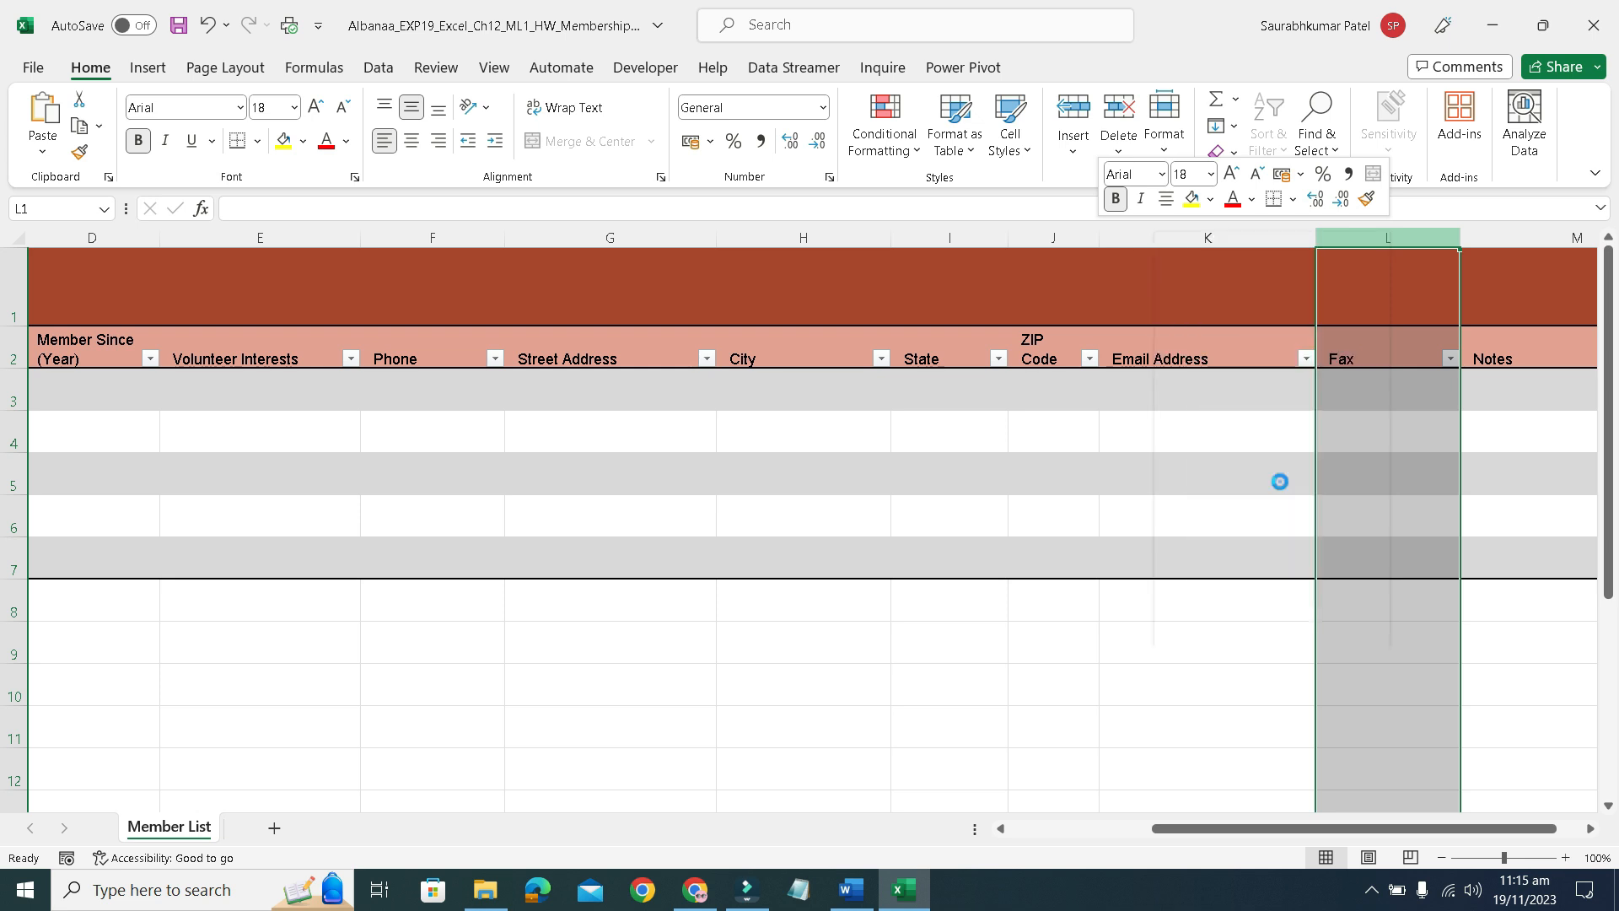
Switch to the Word instructions and remove the bold and yellow highlight from the step 3 instruction.
{"action": "left_click", "coordinate": [851, 890]}
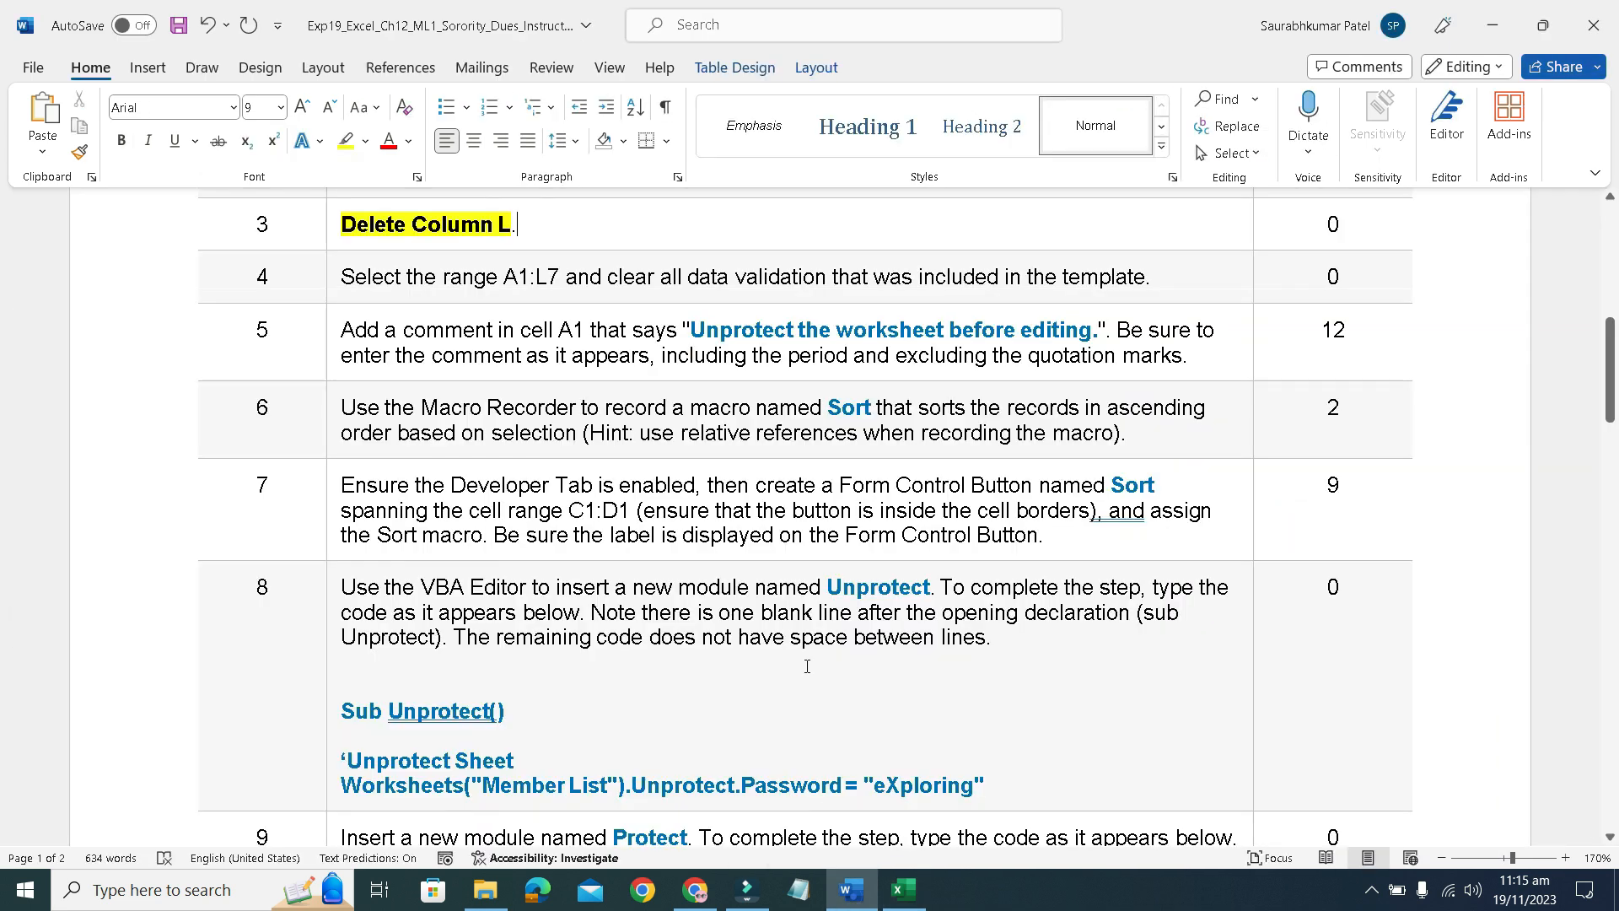
{"action": "left_click", "coordinate": [329, 236]}
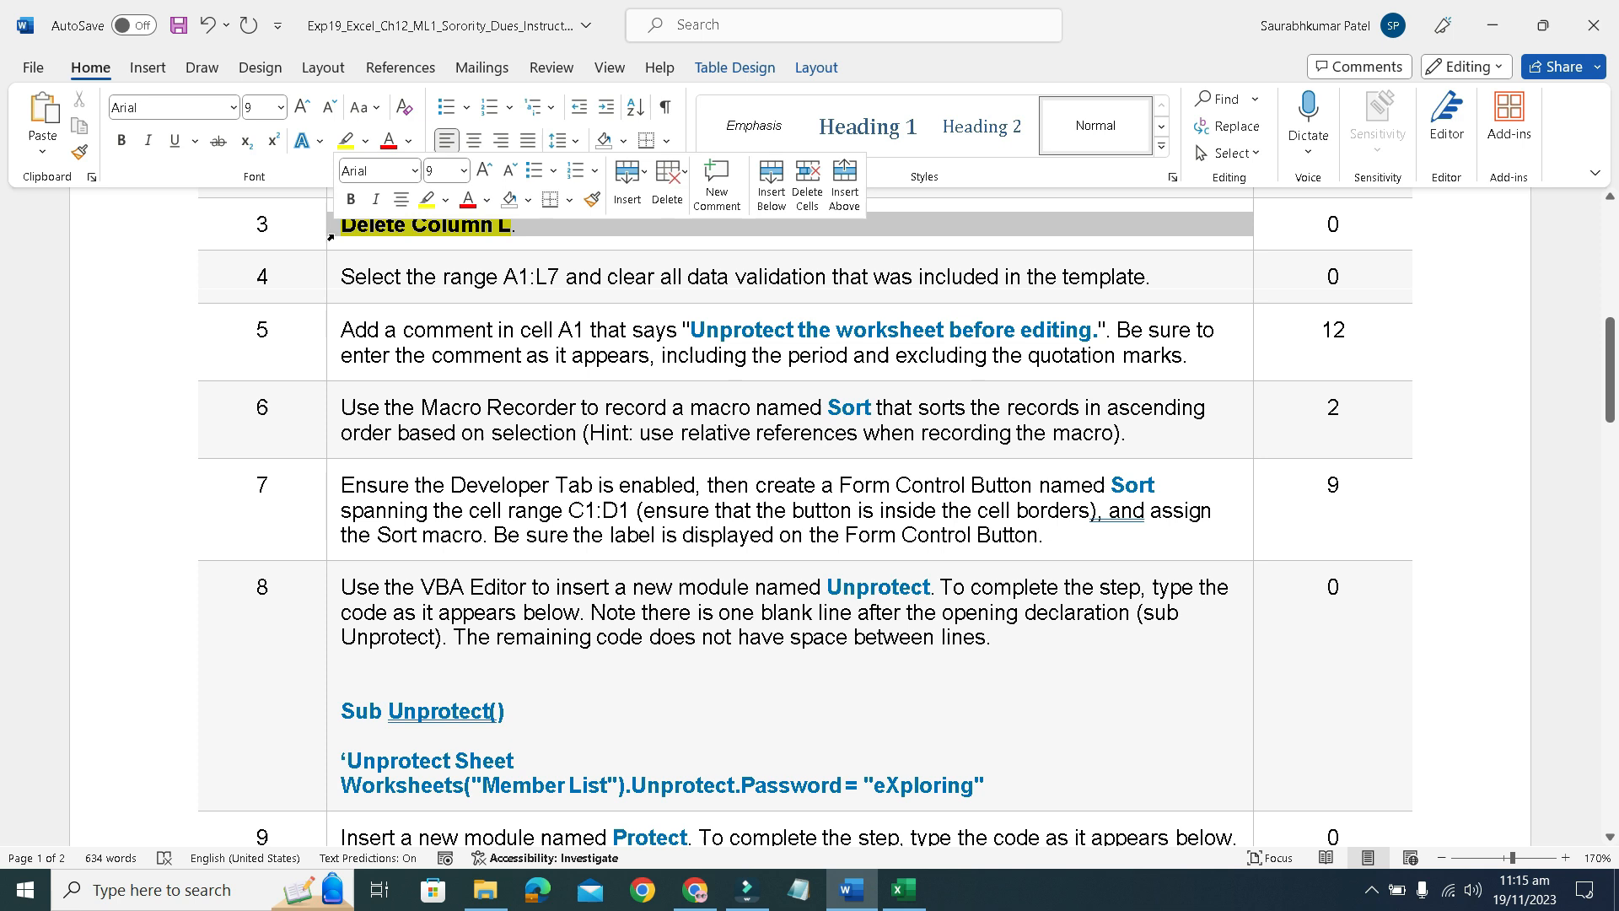
{"action": "left_click", "coordinate": [430, 205]}
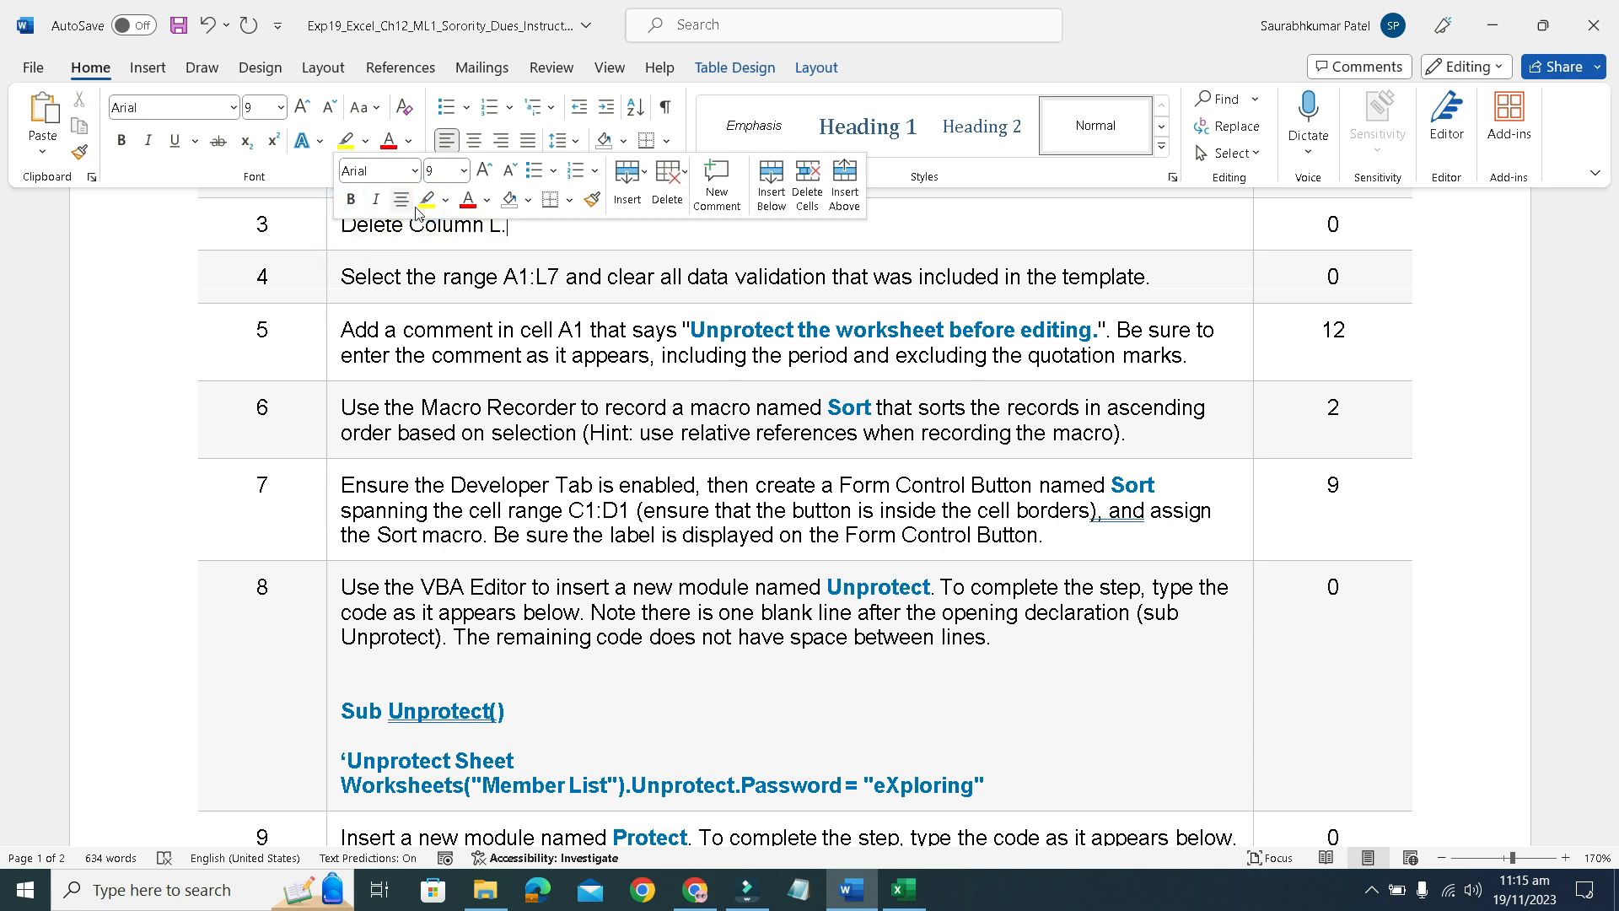
Bold the step 4 instruction and highlight "A1:L7" and "clear all data validation that was included in the template" in yellow.
{"action": "left_click", "coordinate": [336, 289]}
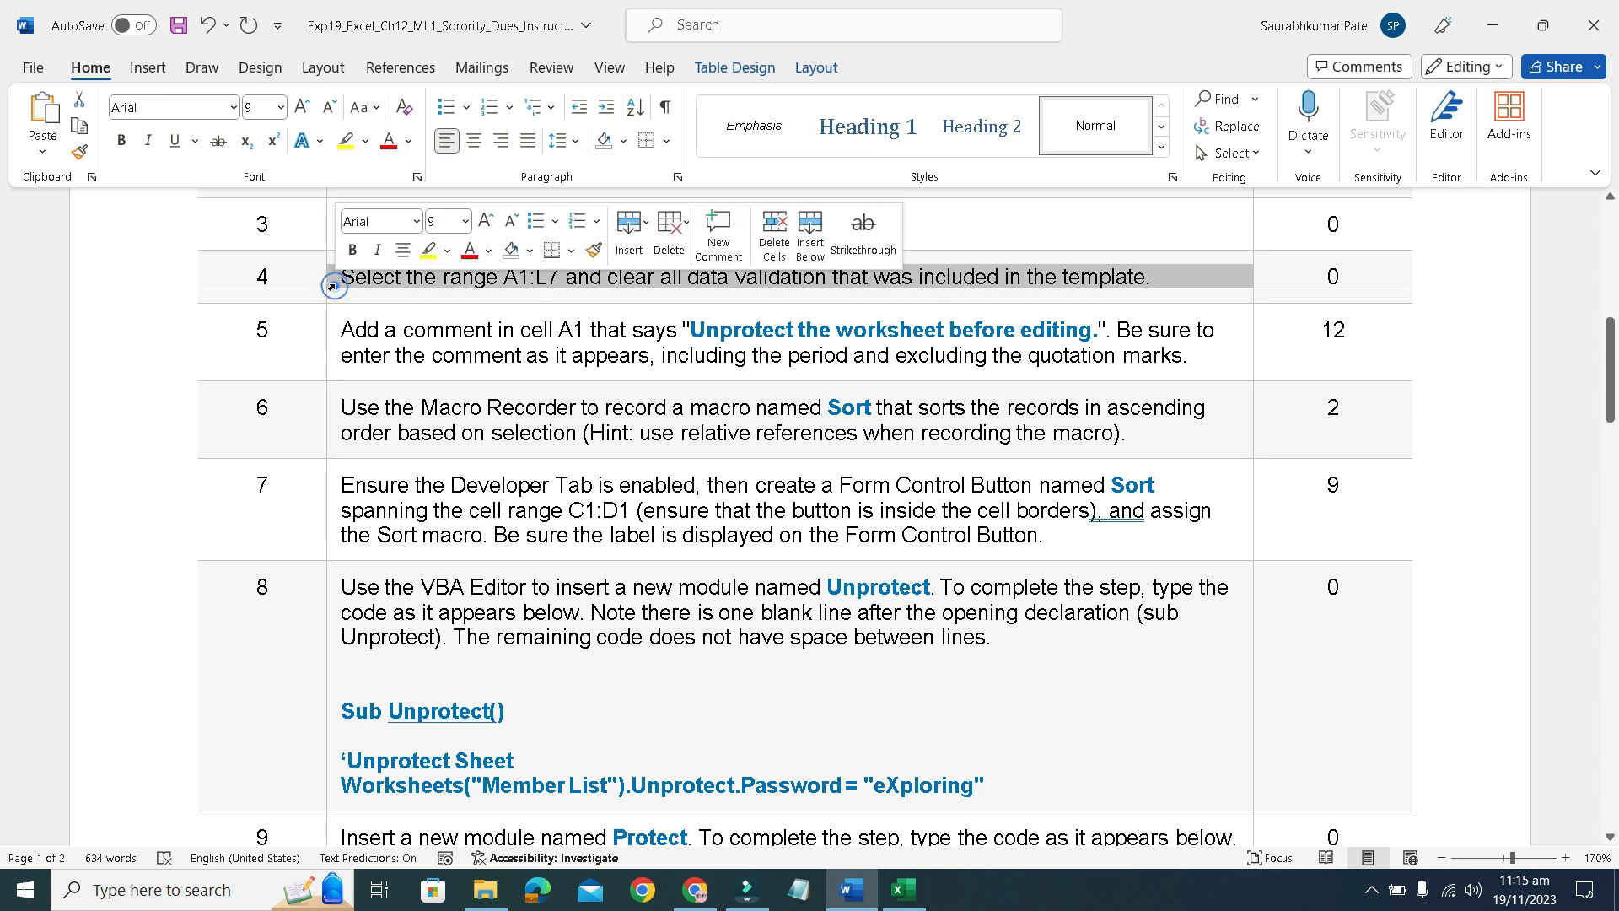
{"action": "left_click", "coordinate": [354, 248]}
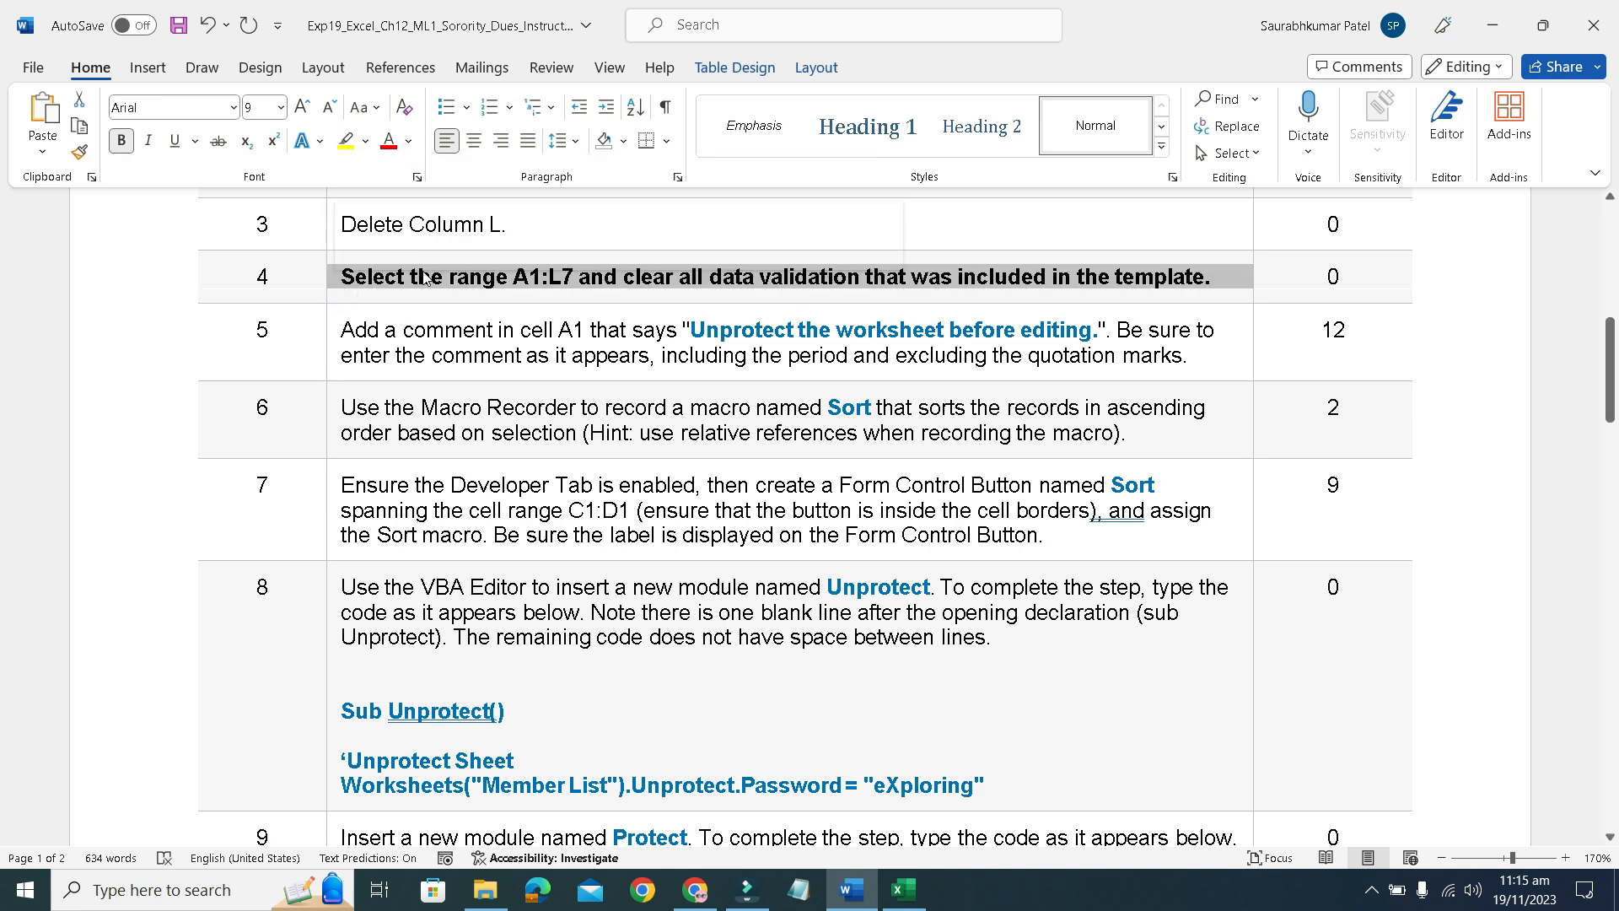
{"action": "left_click", "coordinate": [422, 271]}
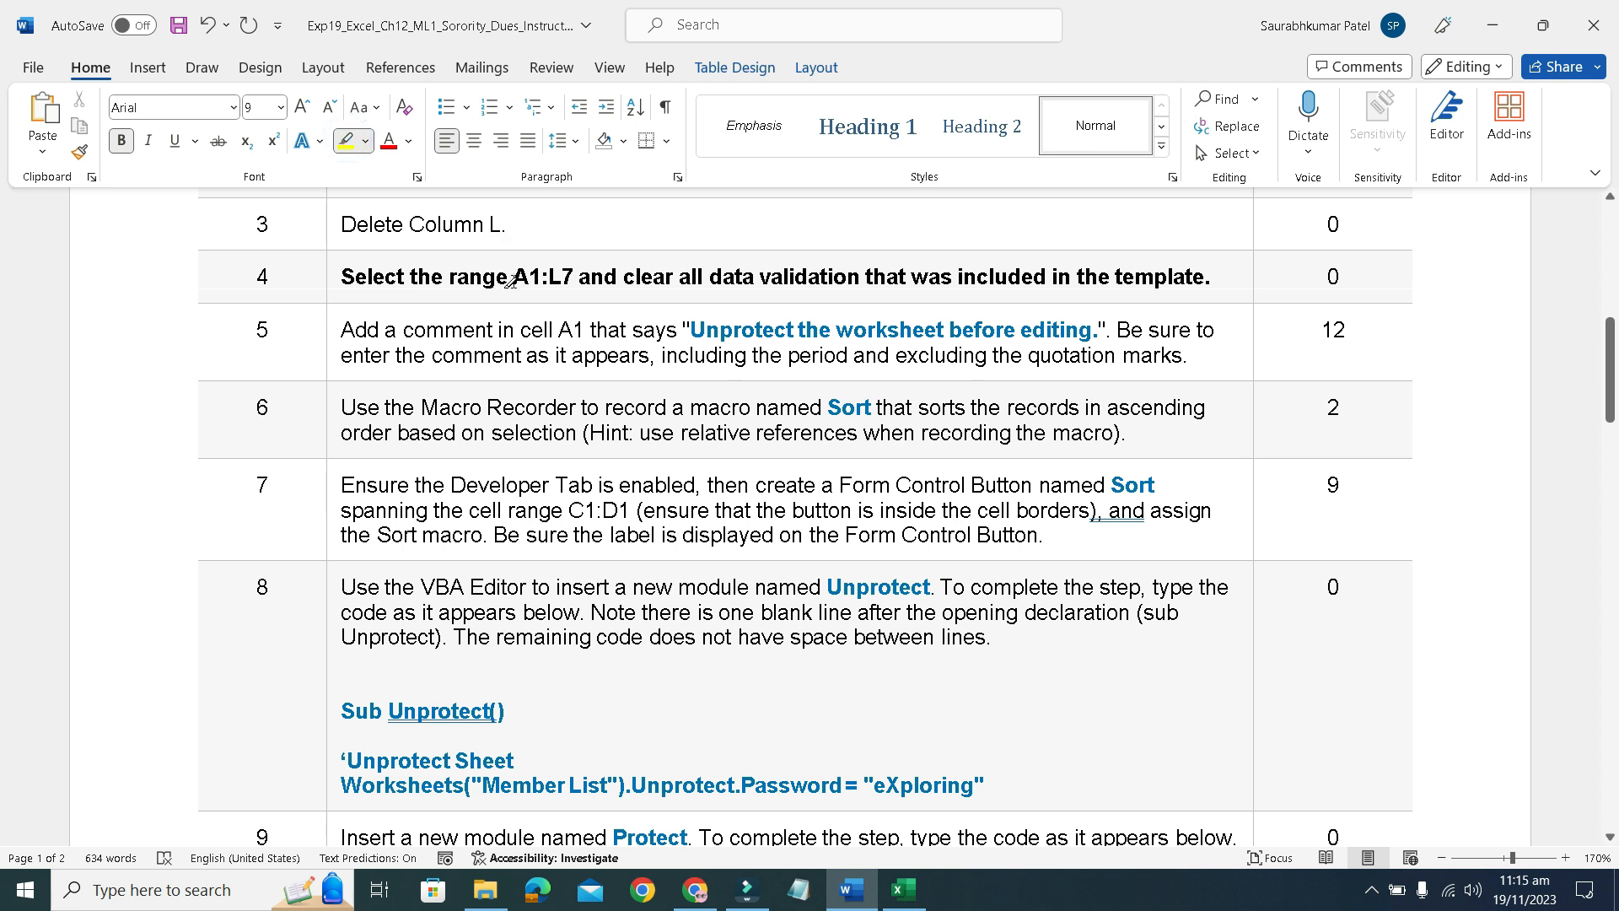
{"action": "left_click_drag", "start_coordinate": [516, 280], "coordinate": [1203, 282]}
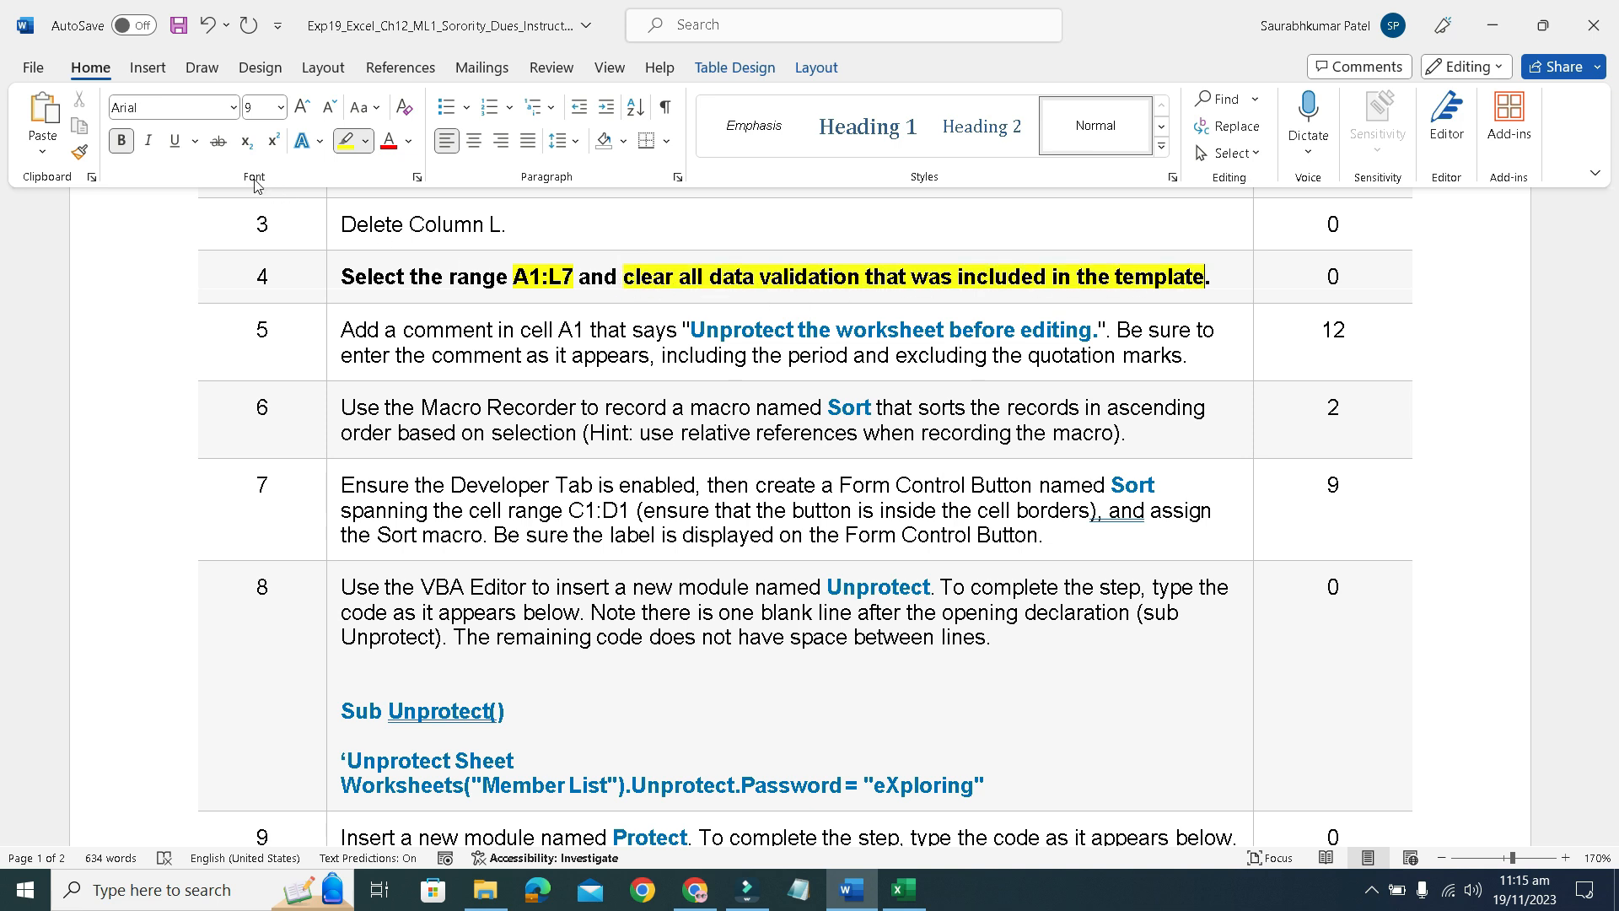
{"action": "left_click", "coordinate": [346, 141]}
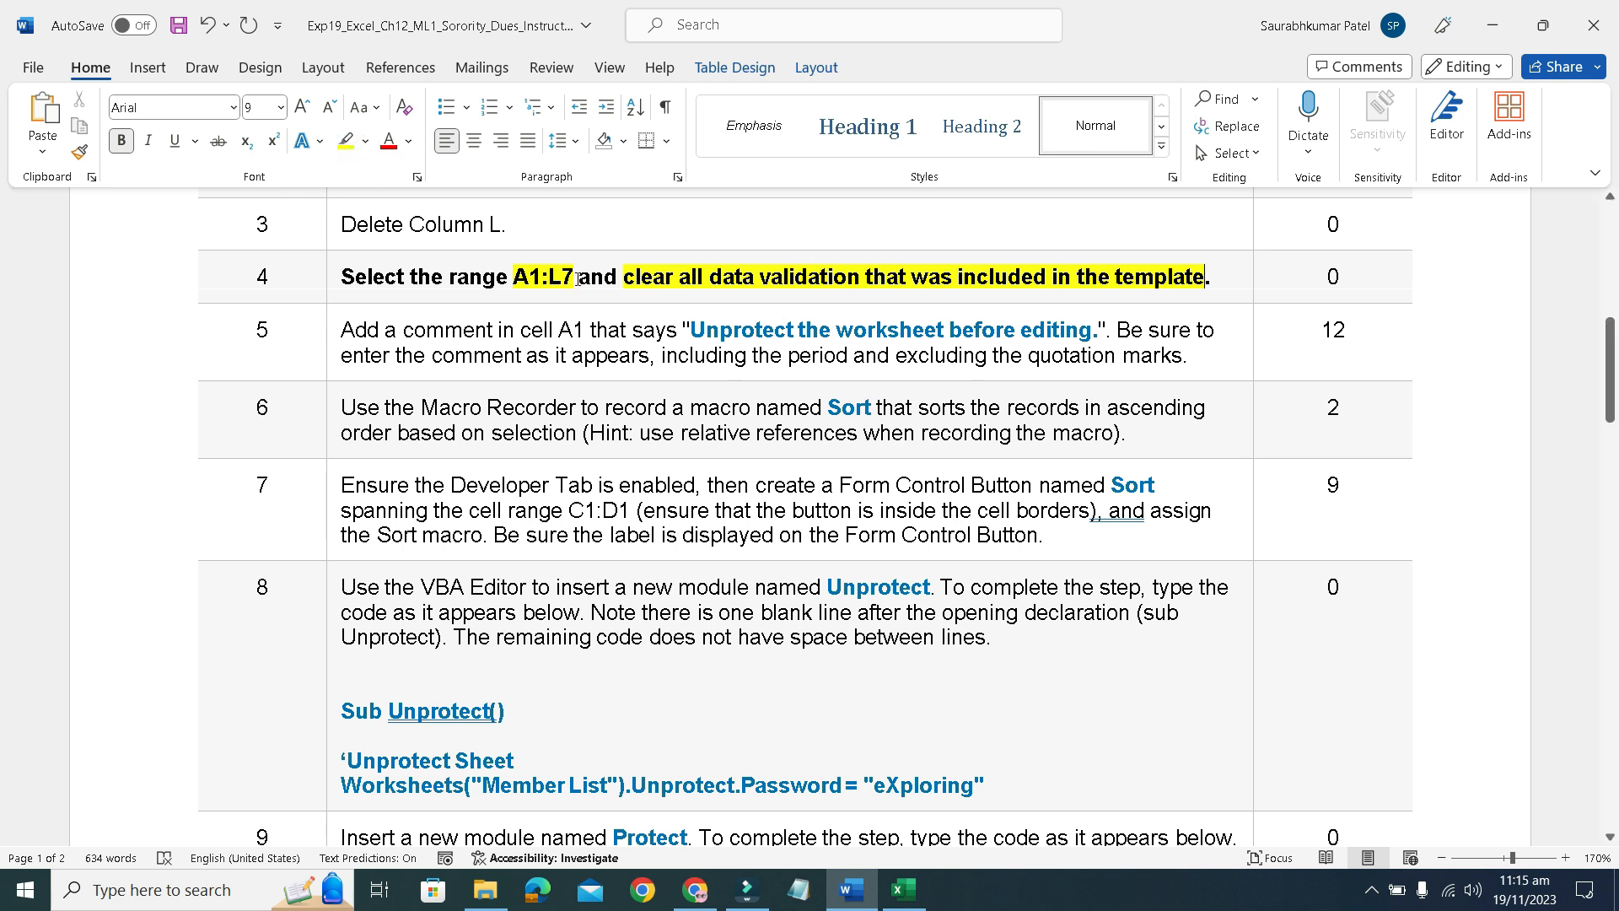
Copy the A1:L7 reference from step 4, switch to the Excel workbook, and clear all data validation from range A1:L7 on Member List.
{"action": "left_click_drag", "start_coordinate": [572, 272], "coordinate": [512, 271]}
{"action": "key", "text": "ctrl+c"}
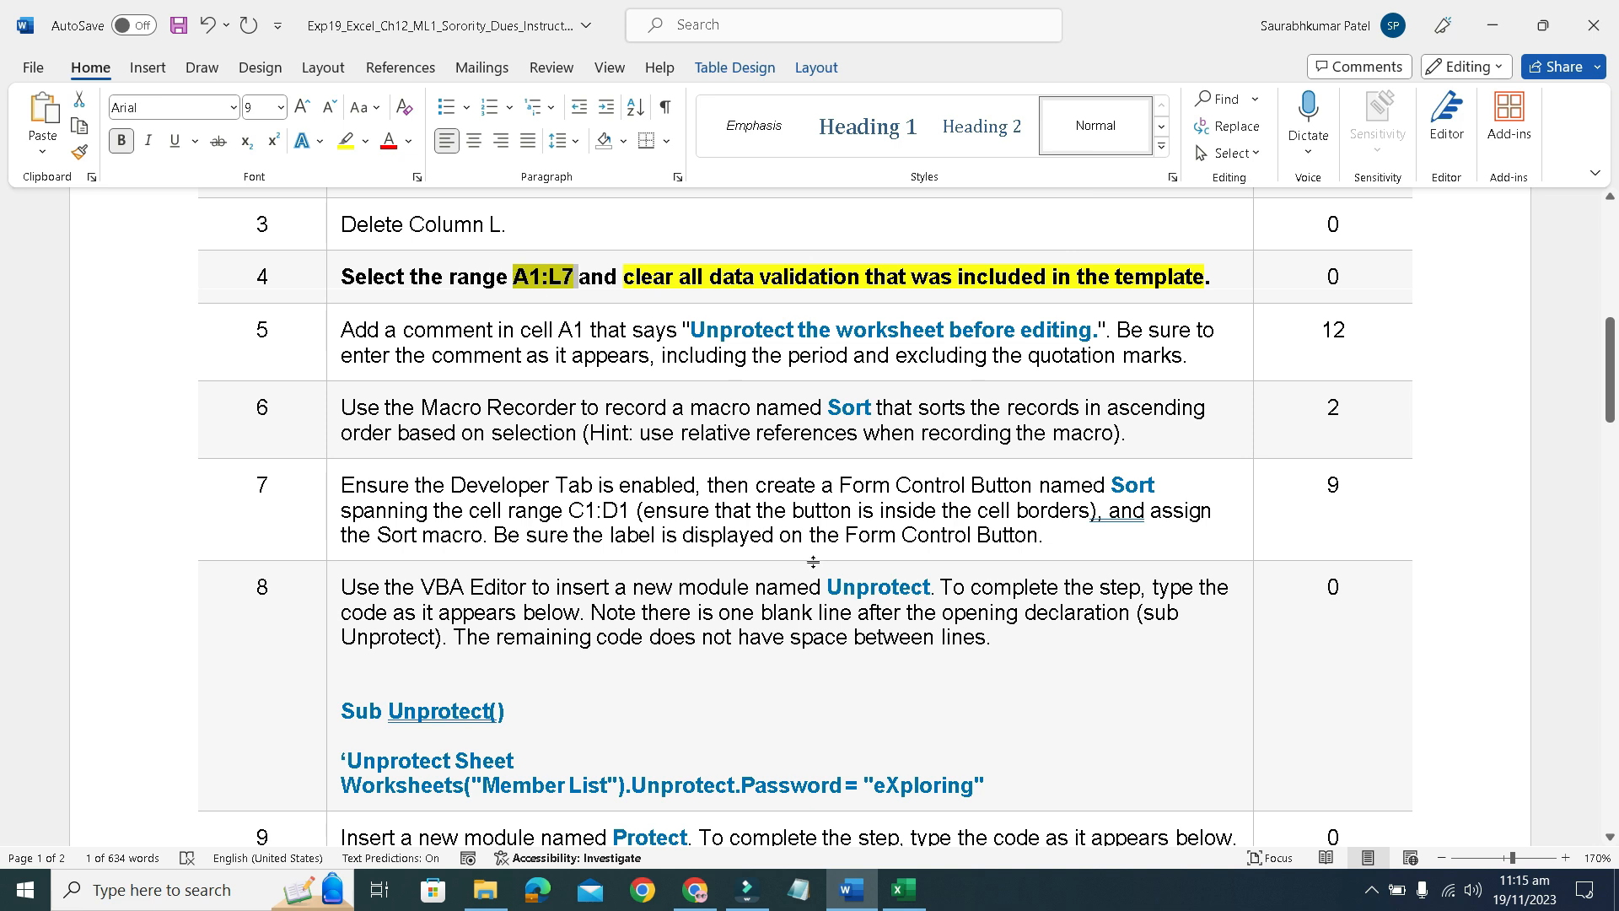
{"action": "left_click", "coordinate": [928, 900]}
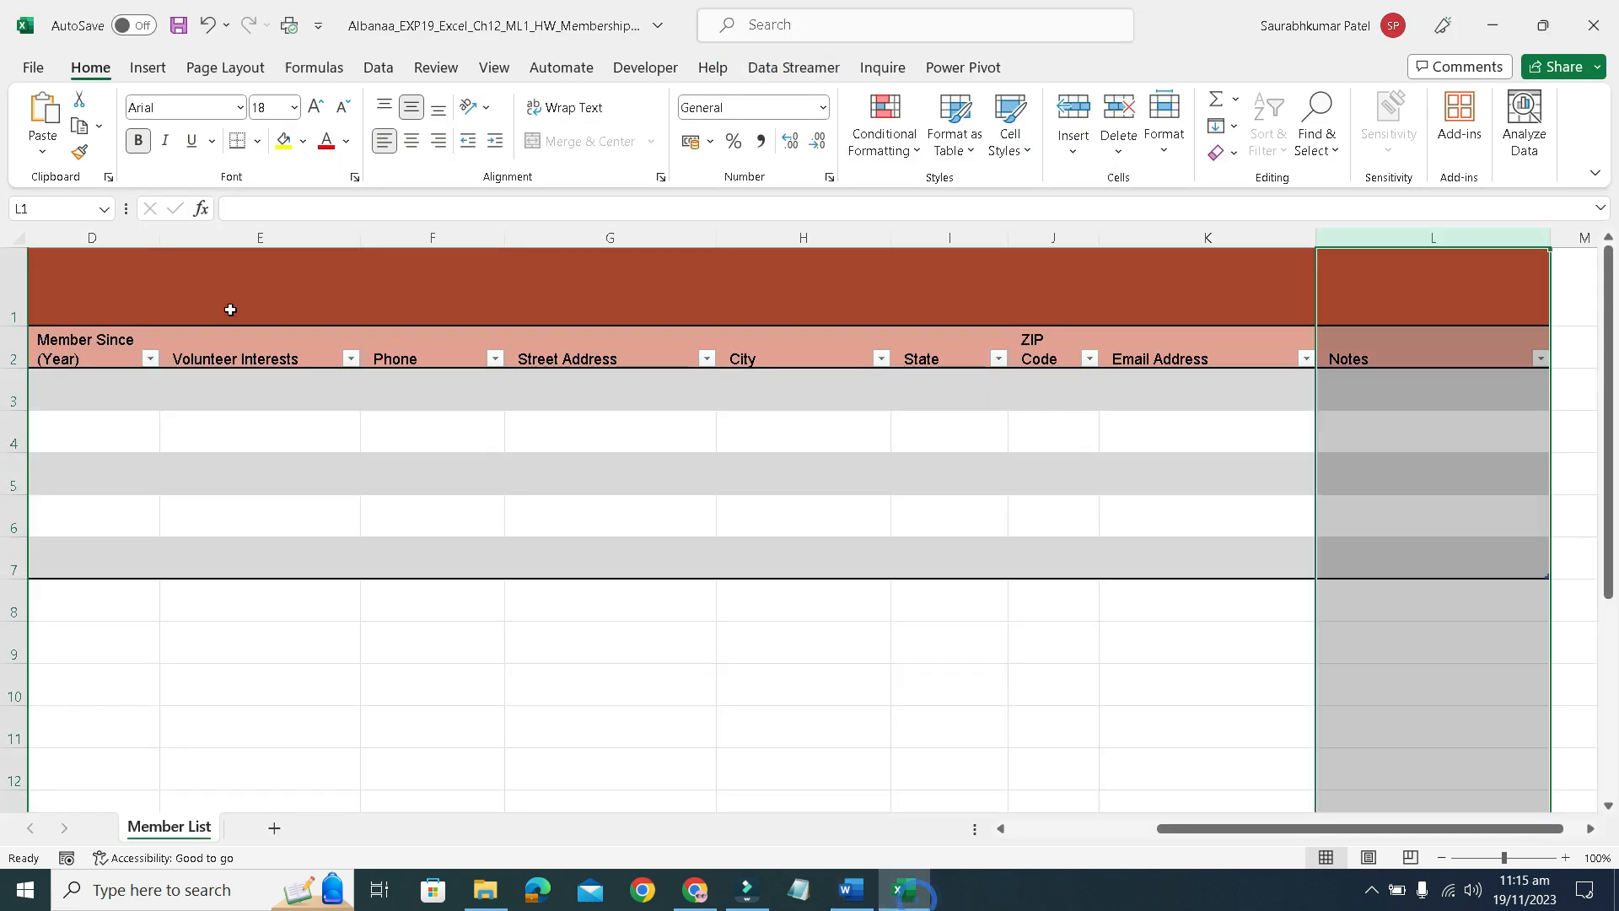
{"action": "left_click", "coordinate": [67, 213]}
{"action": "key", "text": "ctrl+v"}
{"action": "key", "text": "Return"}
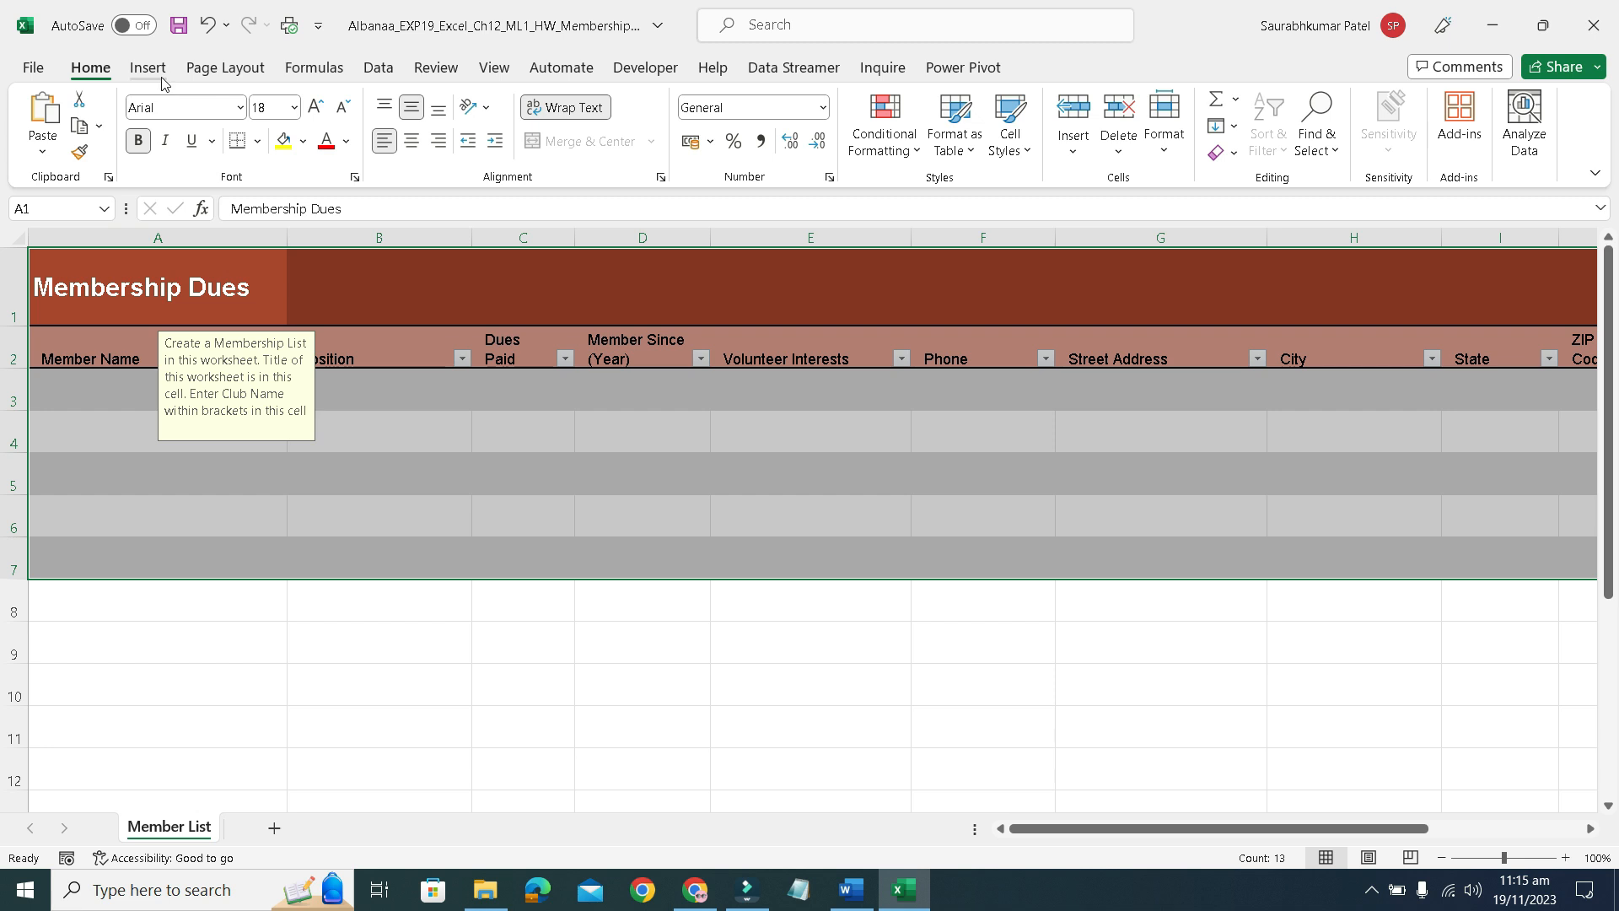
{"action": "left_click", "coordinate": [390, 68]}
{"action": "left_click", "coordinate": [1105, 152]}
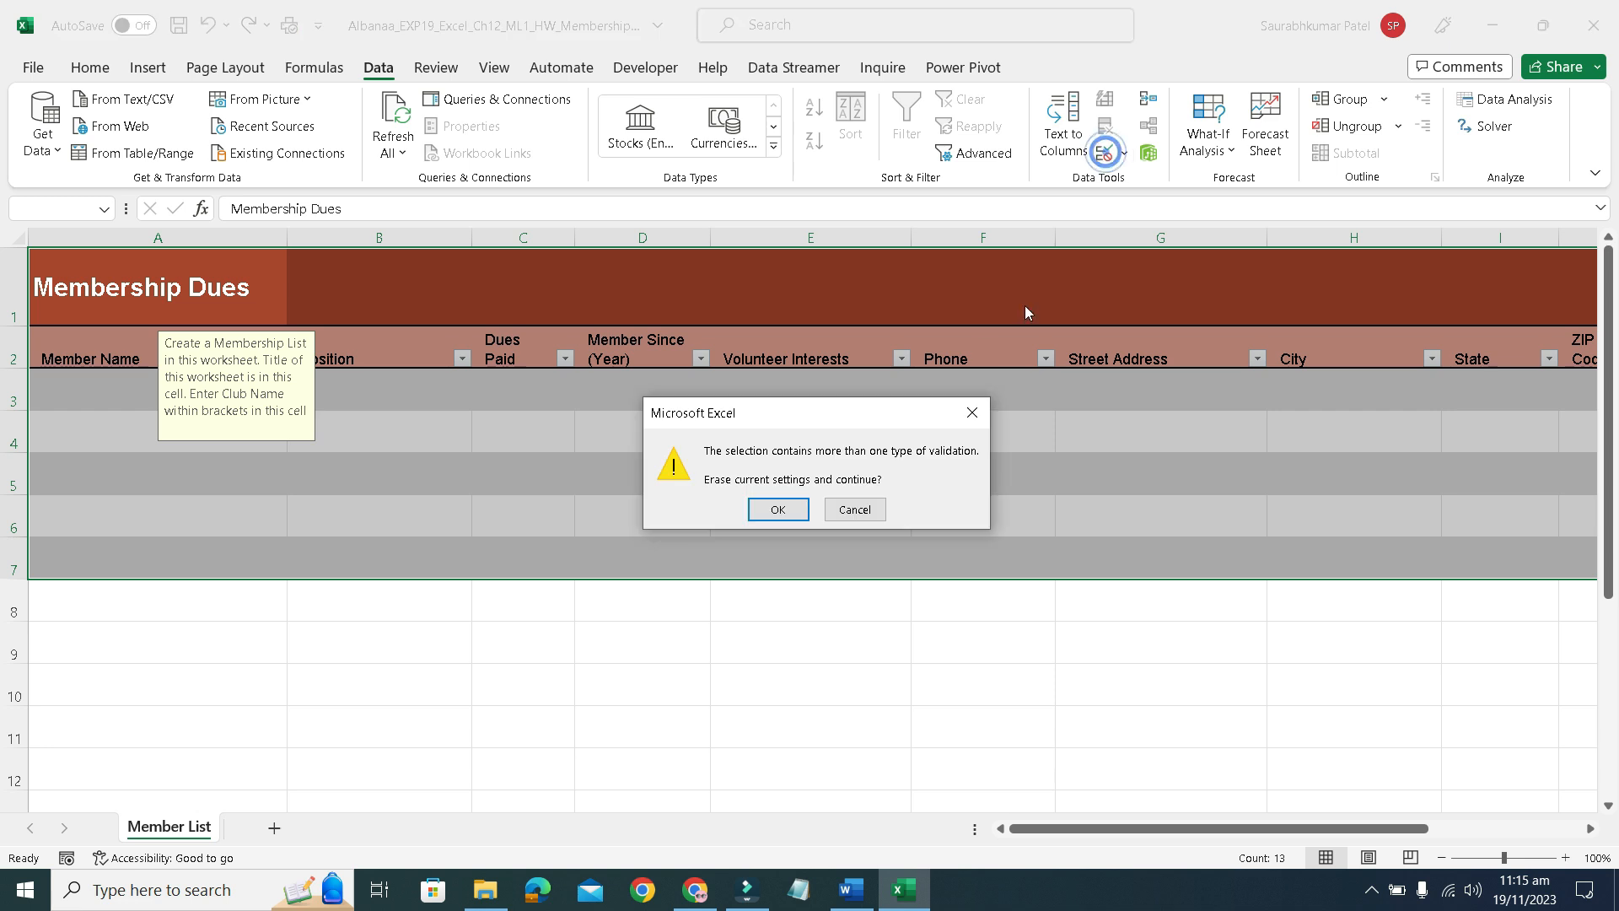
{"action": "left_click", "coordinate": [763, 507]}
{"action": "left_click", "coordinate": [966, 506]}
{"action": "left_click", "coordinate": [1243, 506]}
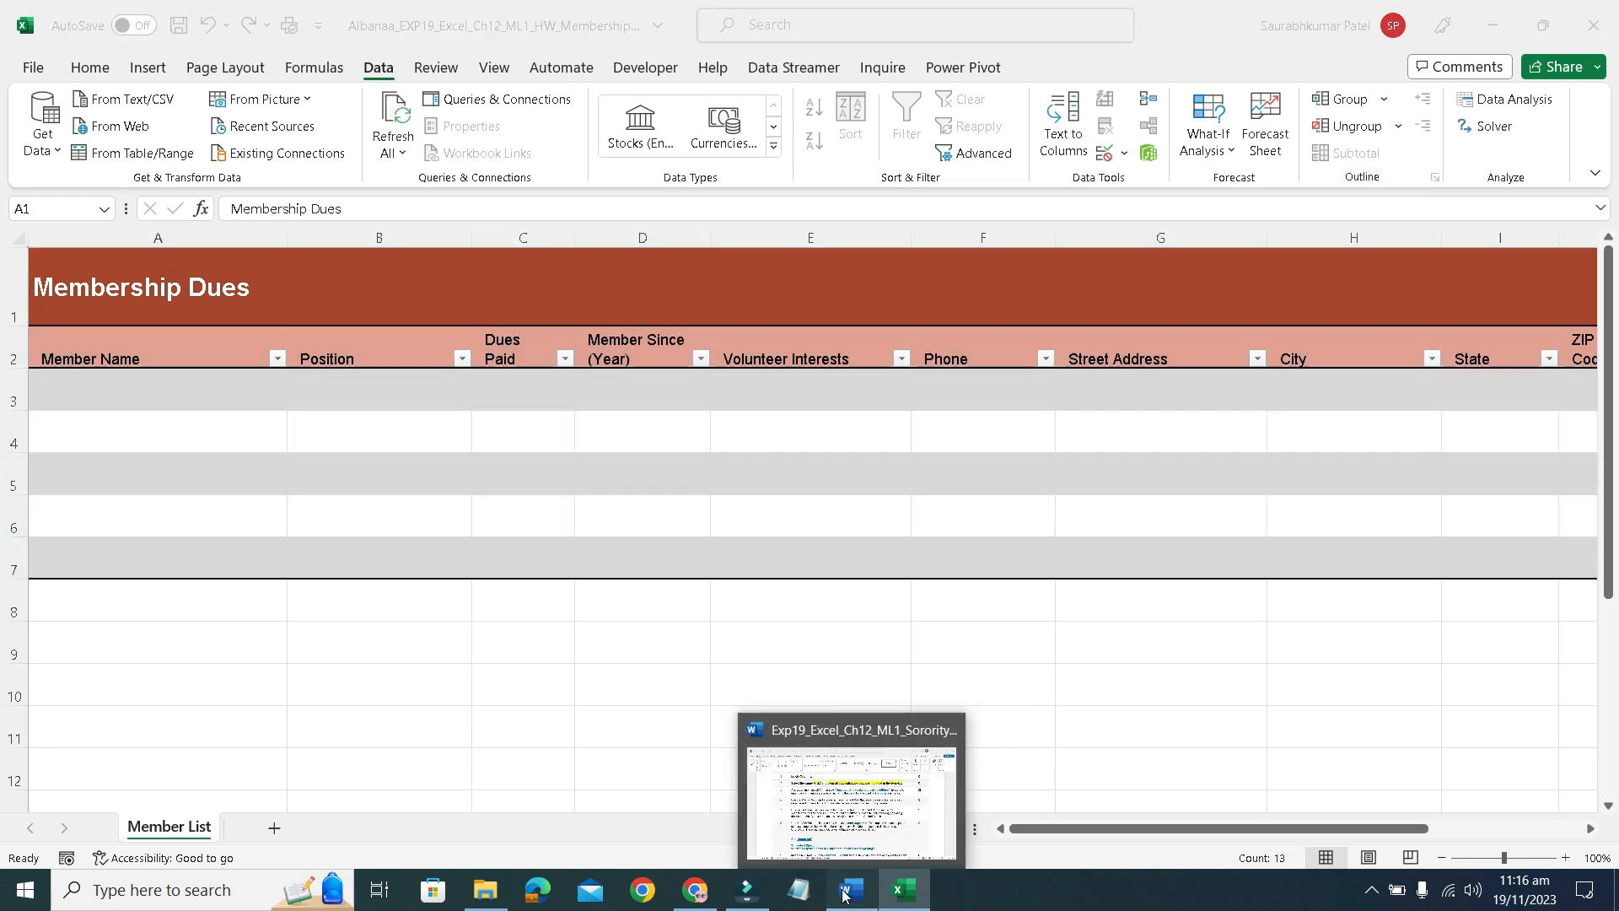
Switch to the Word instructions and remove the bold and yellow highlight from the step 4 instruction.
{"action": "left_click", "coordinate": [845, 894]}
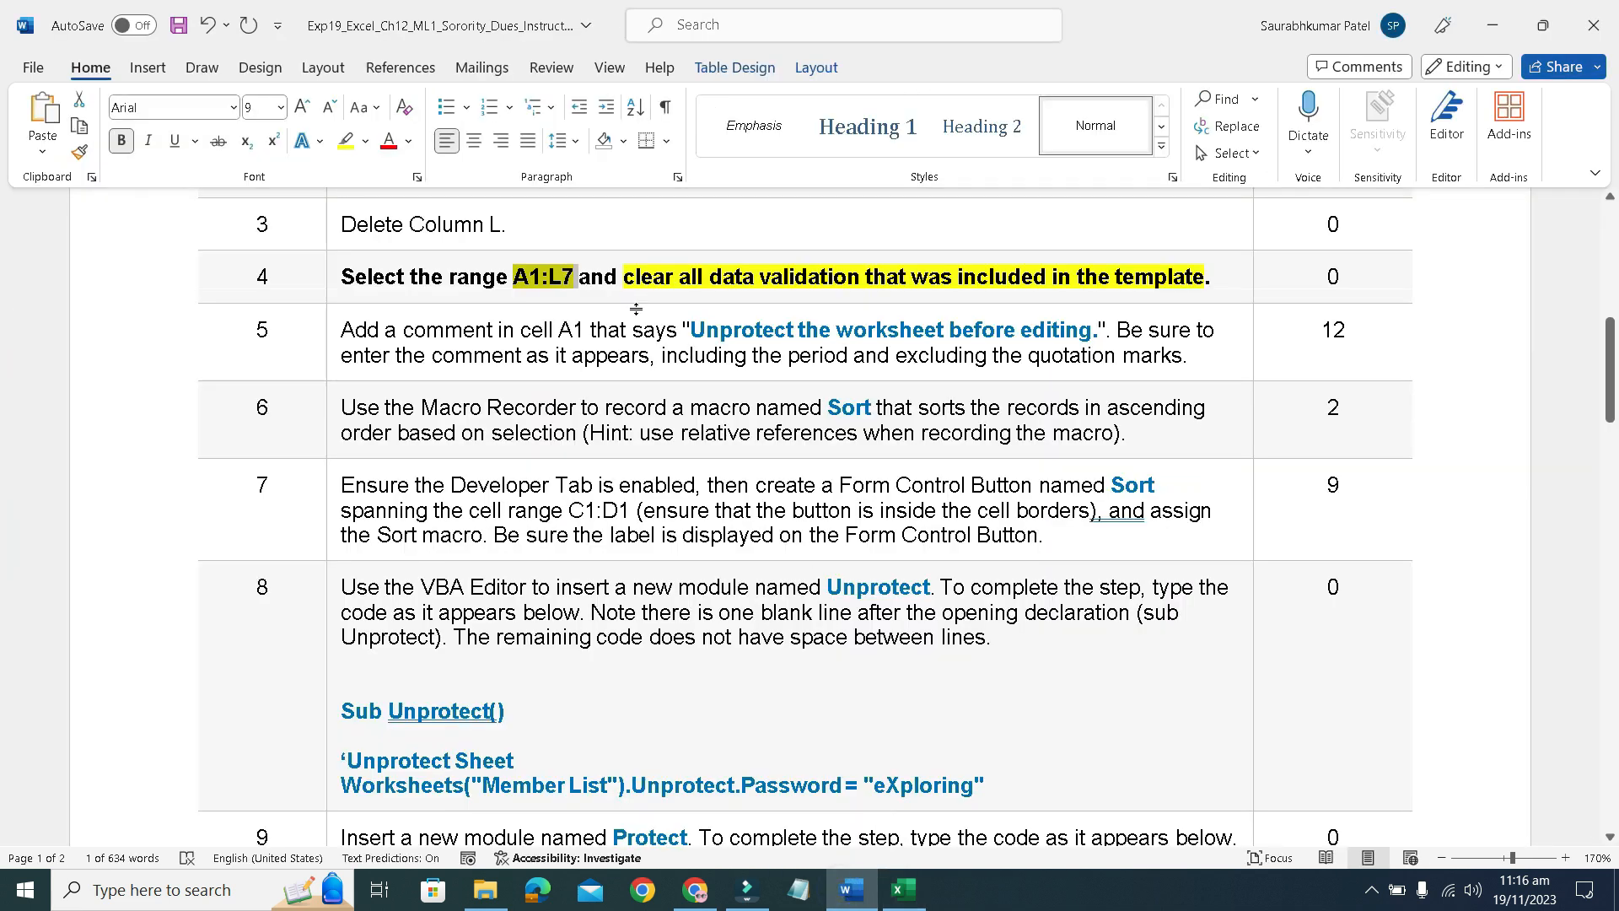
{"action": "left_click", "coordinate": [331, 280]}
{"action": "left_click", "coordinate": [352, 242]}
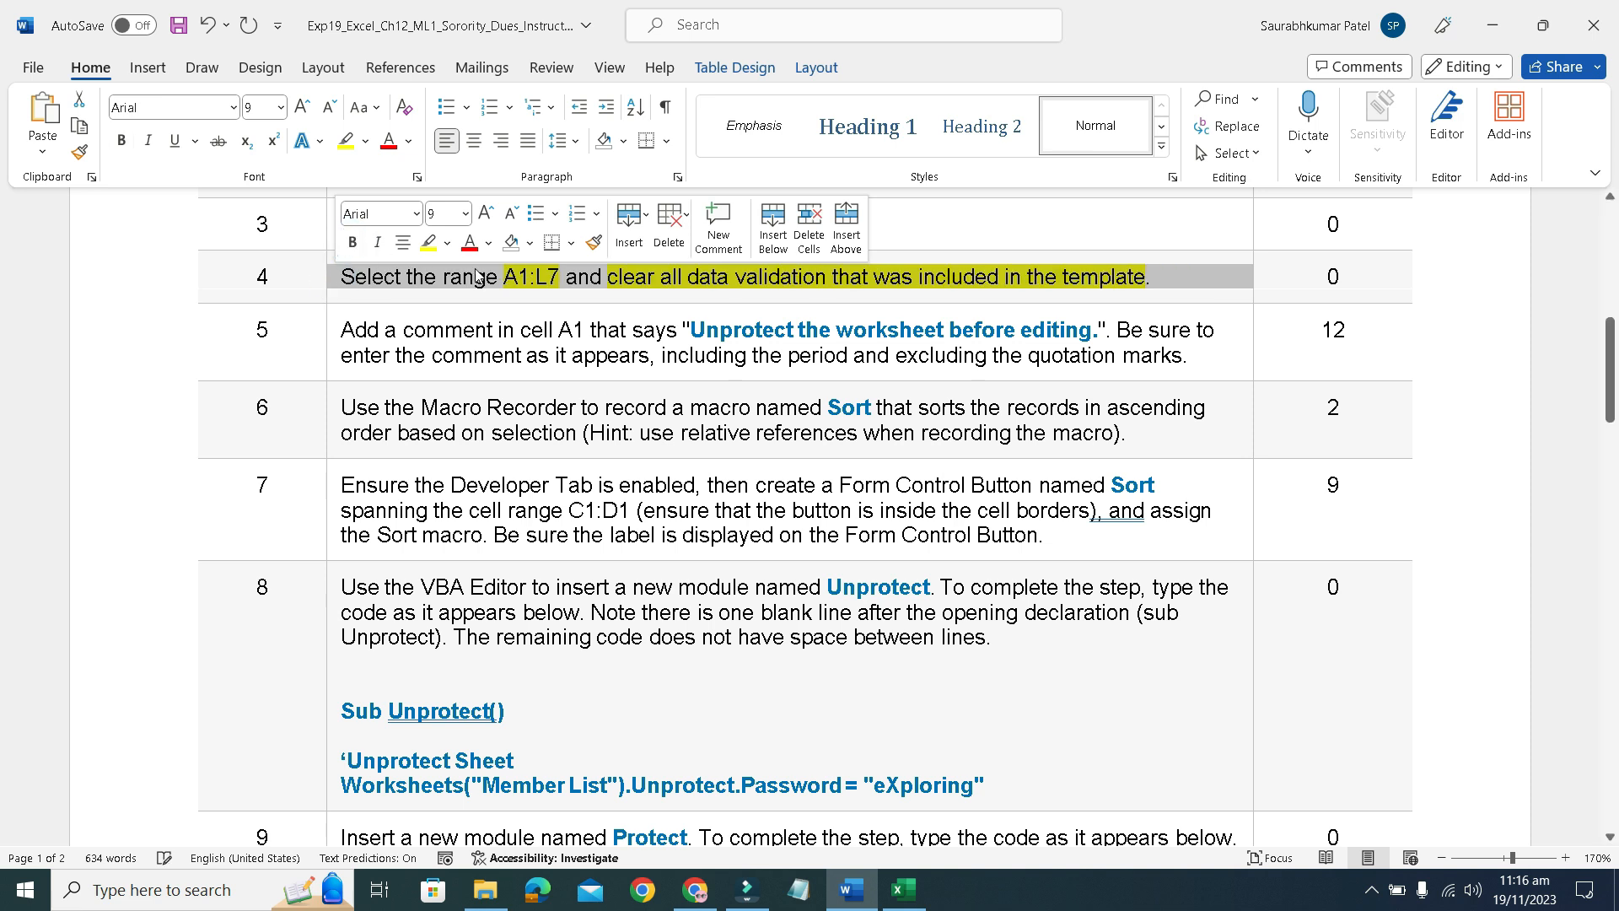
{"action": "left_click", "coordinate": [427, 242]}
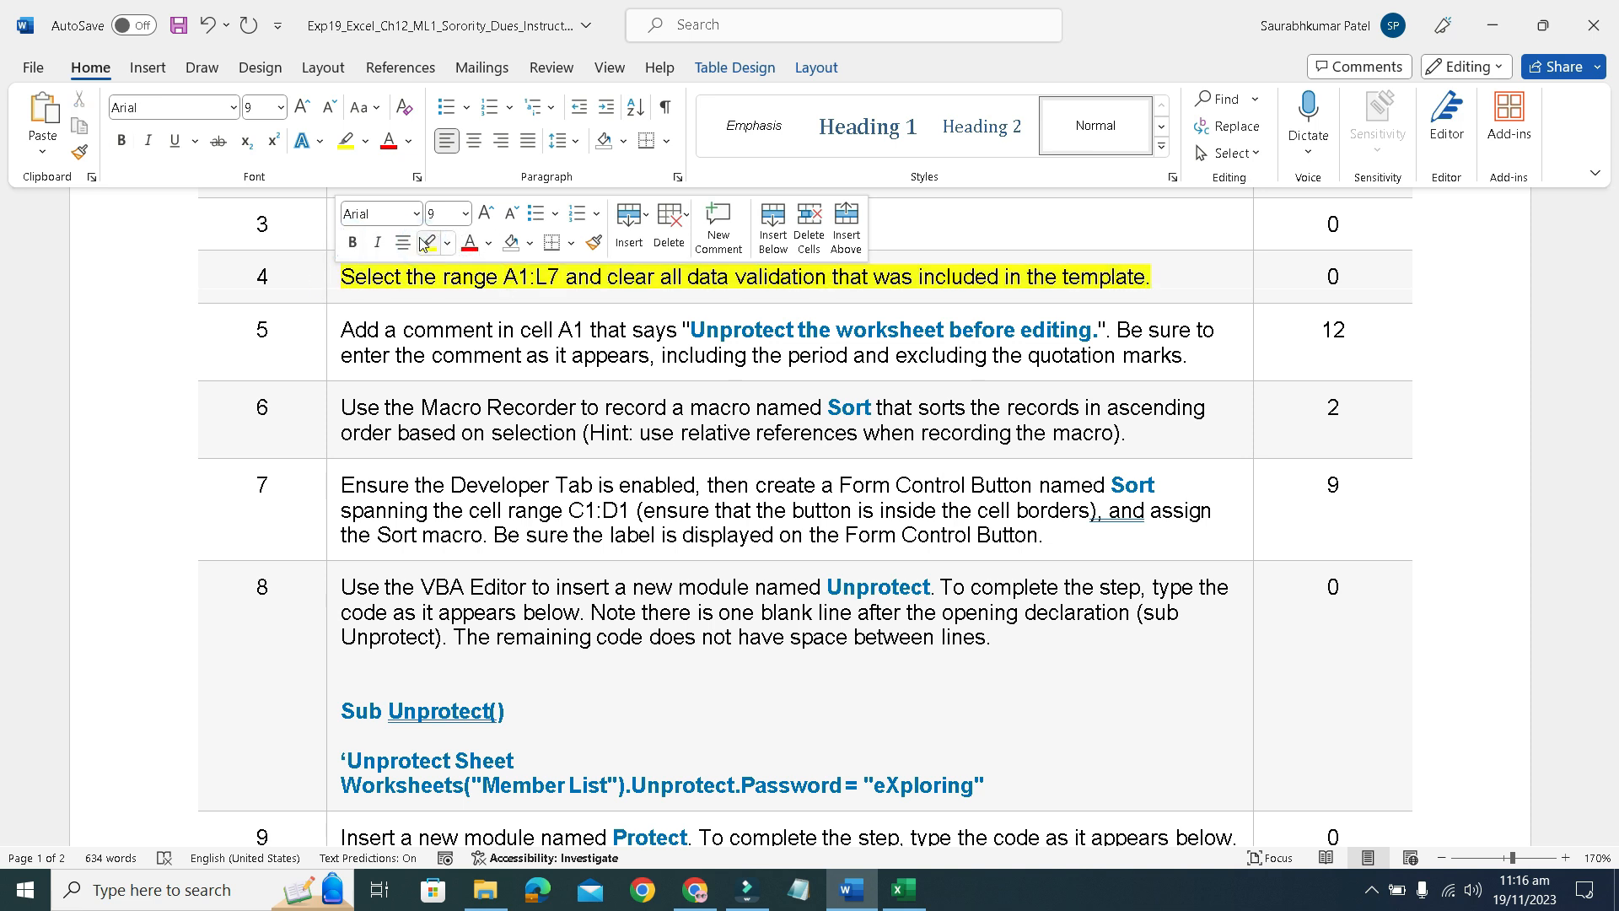
{"action": "left_click", "coordinate": [425, 243]}
{"action": "mouse_move", "coordinate": [346, 280]}
{"action": "left_mouse_down"}
{"action": "mouse_move", "coordinate": [660, 278]}
{"action": "mouse_move", "coordinate": [1065, 355]}
{"action": "mouse_move", "coordinate": [1134, 278]}
{"action": "left_mouse_up"}
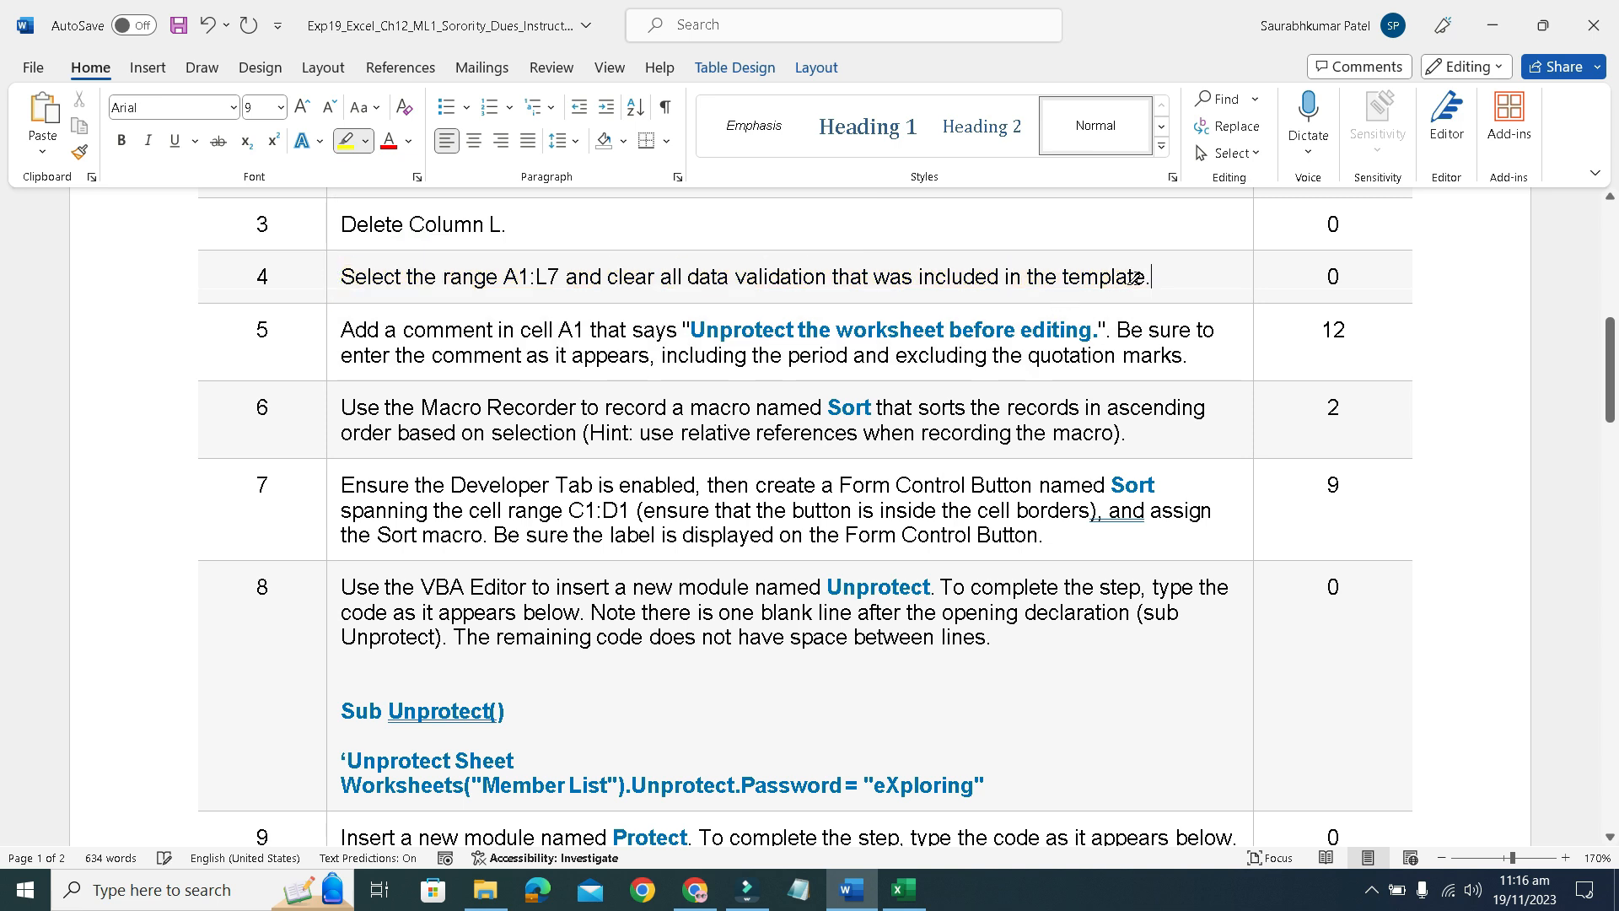
Bold the step 5 instruction and highlight it in yellow from "A1 that says" through the end of its text.
{"action": "left_click", "coordinate": [332, 341]}
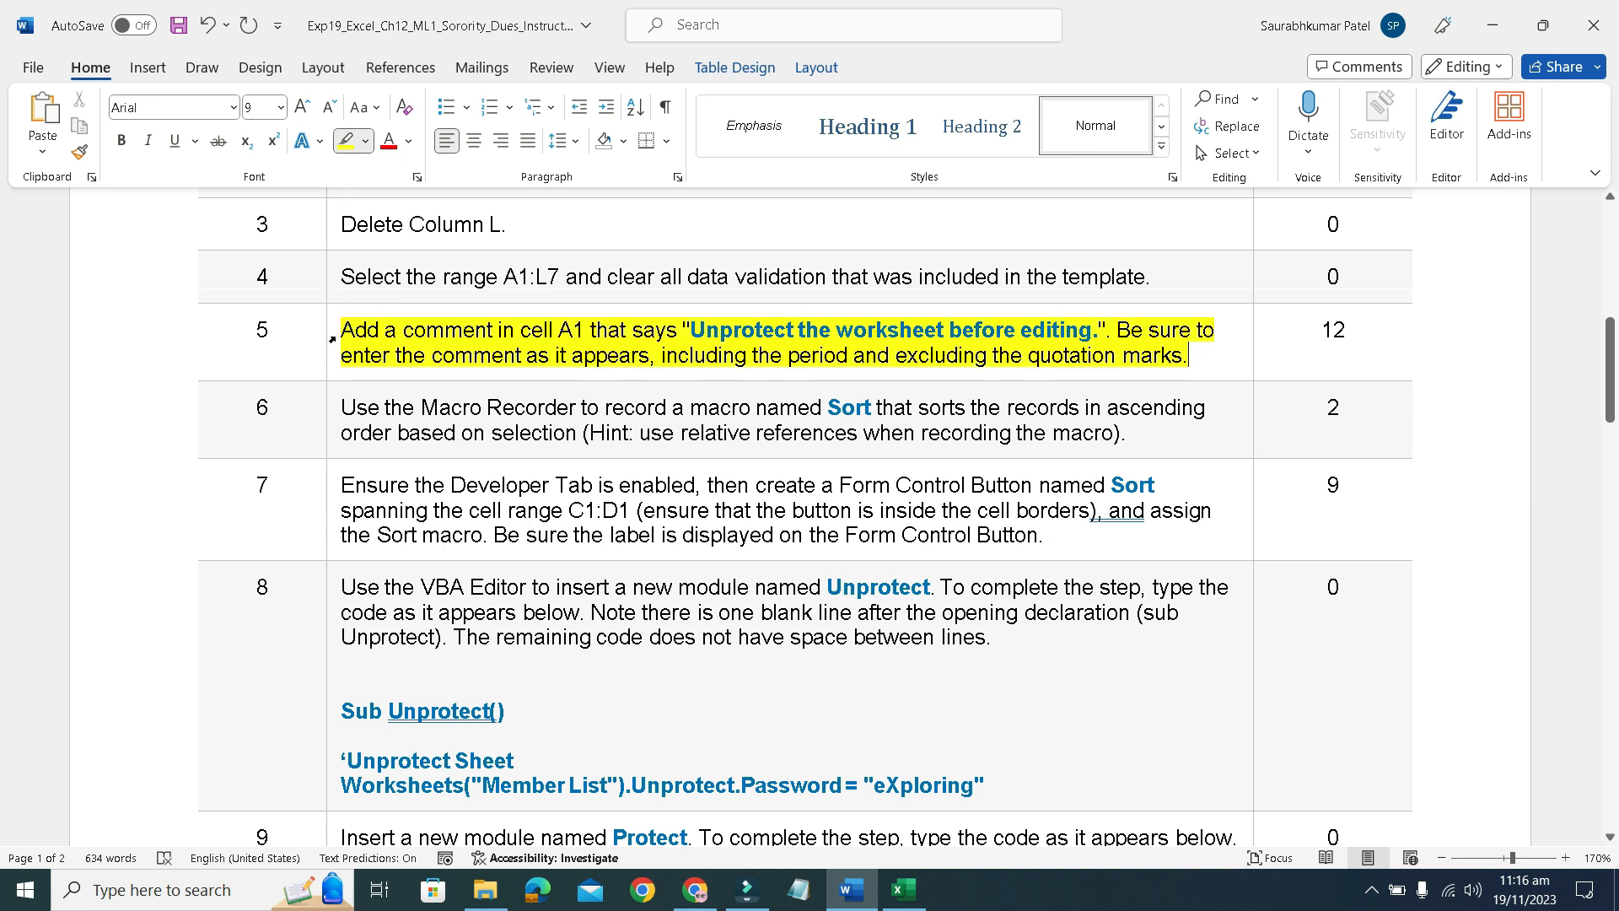
{"action": "left_click", "coordinate": [332, 338]}
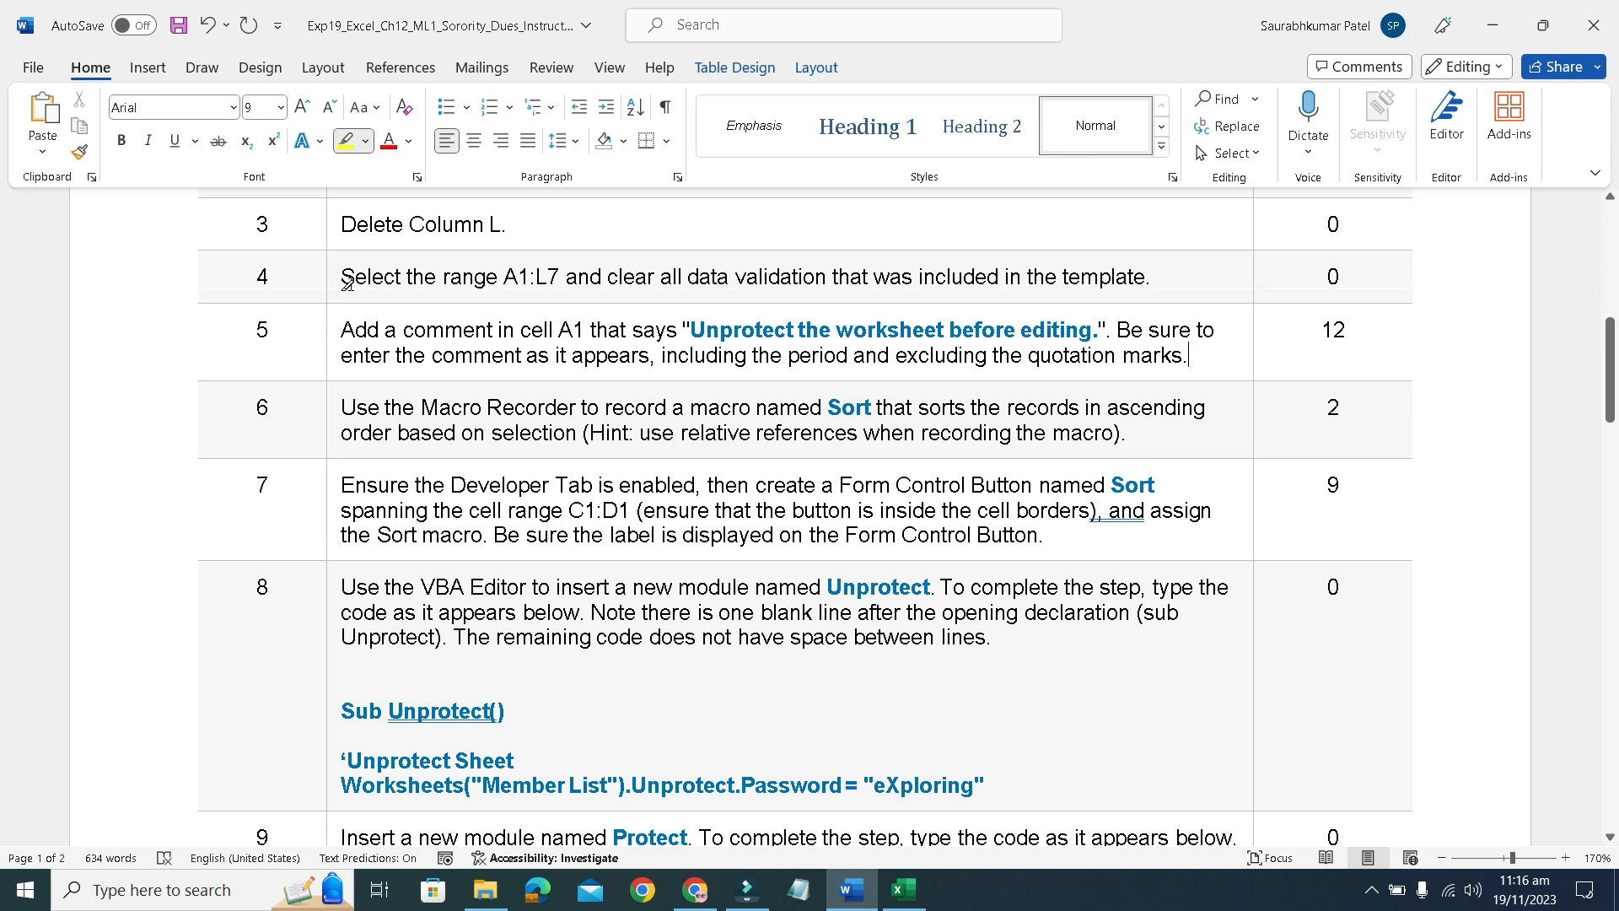
{"action": "left_click", "coordinate": [331, 341]}
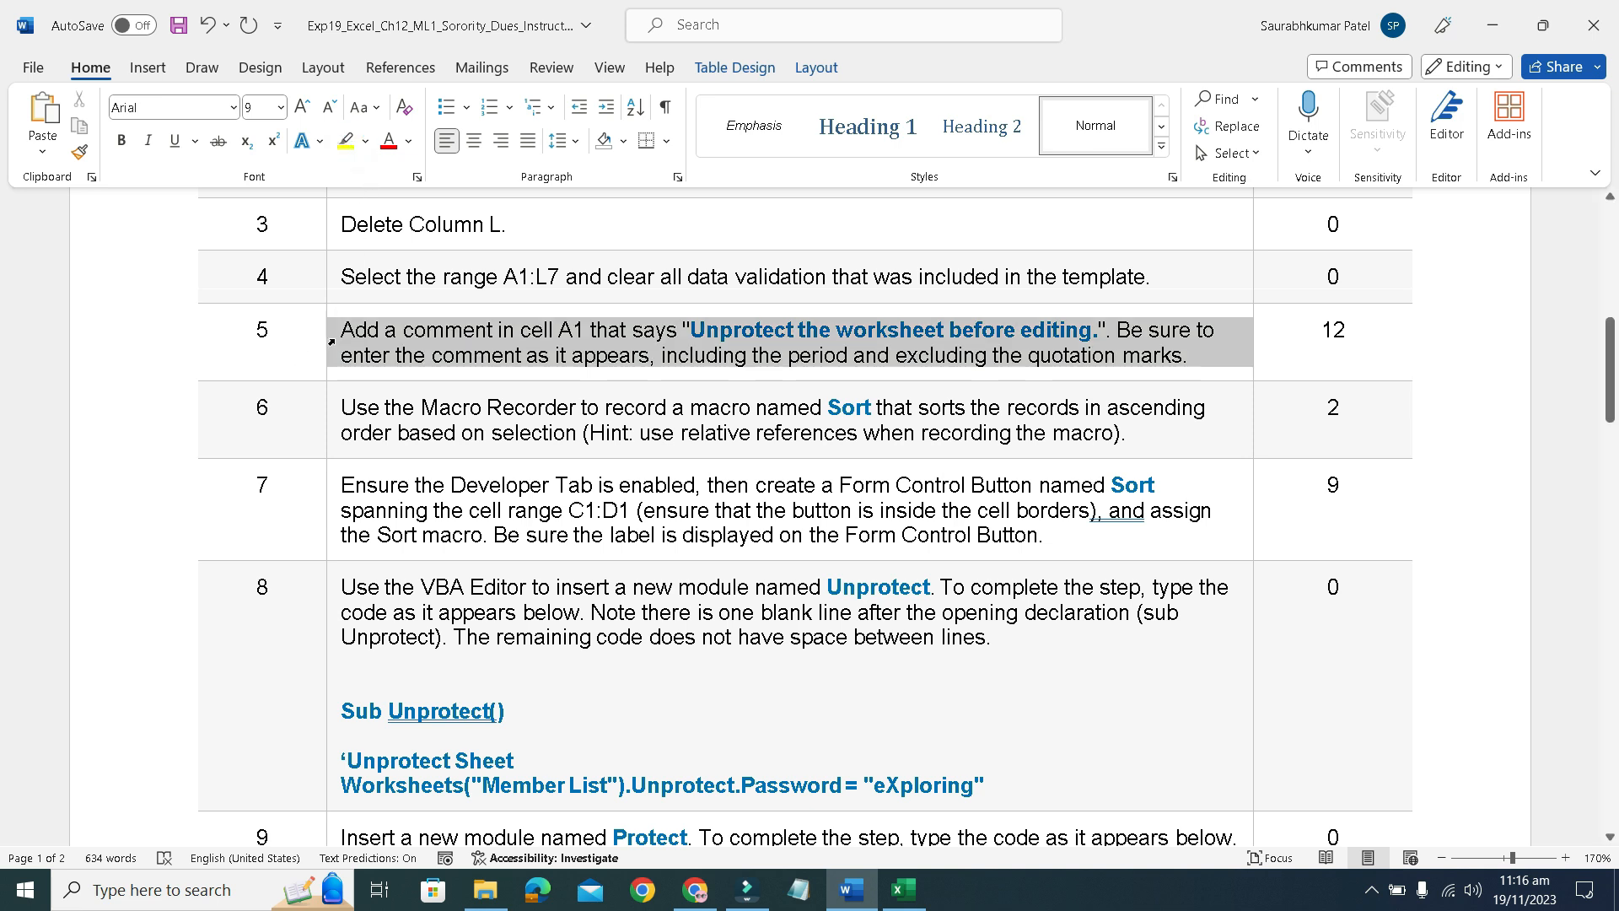
{"action": "key", "text": "ctrl+b"}
{"action": "left_click", "coordinate": [430, 380]}
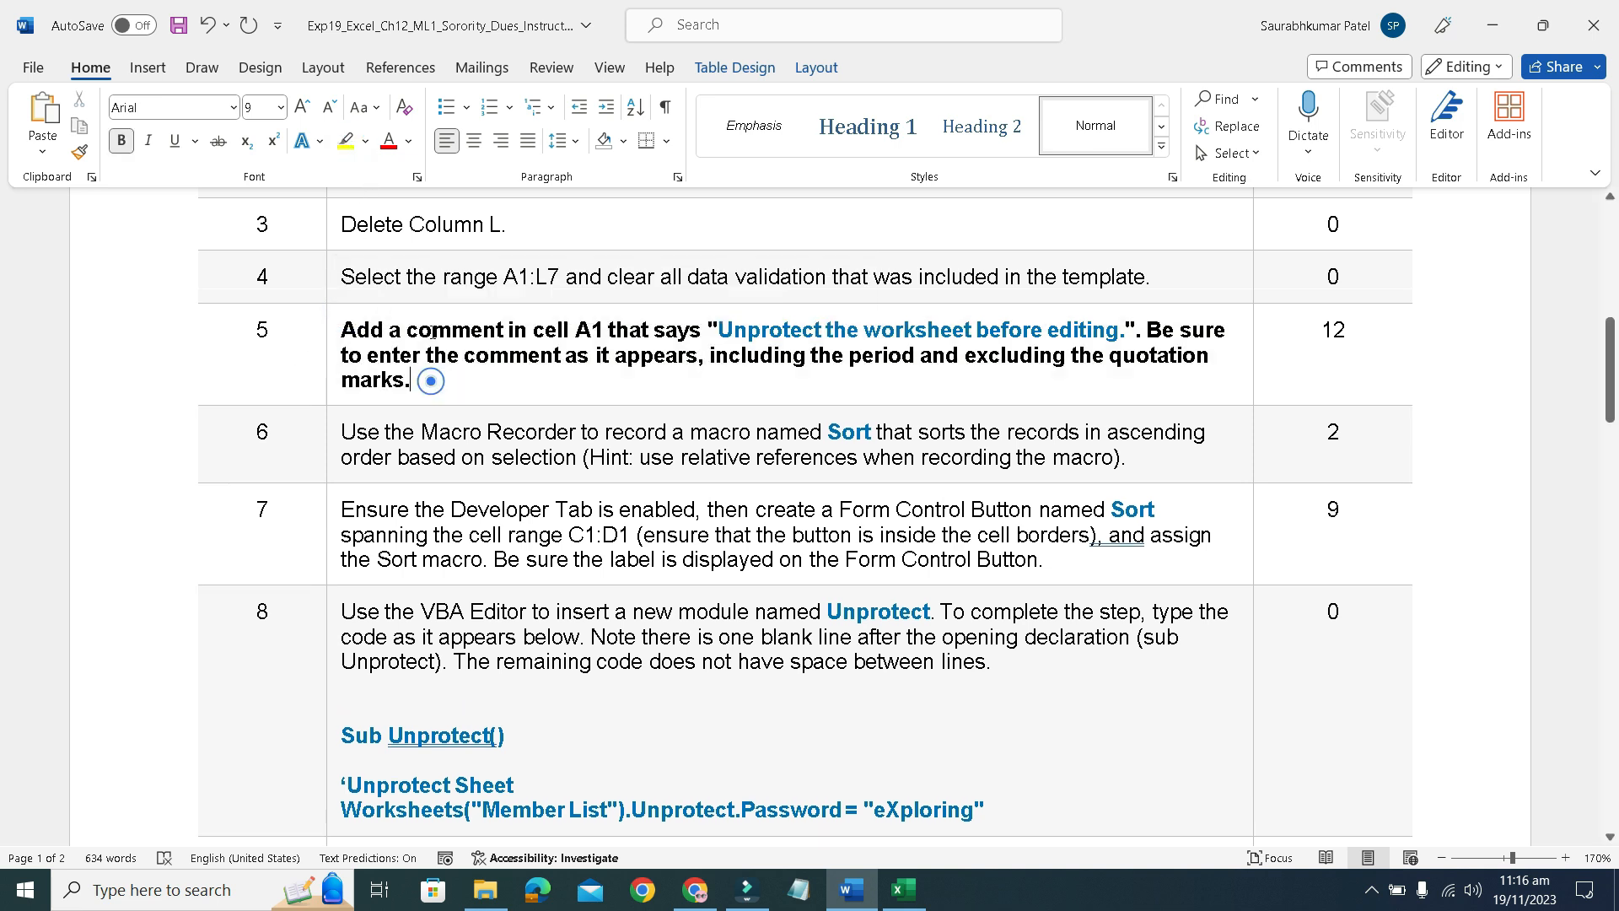
{"action": "left_click", "coordinate": [346, 143]}
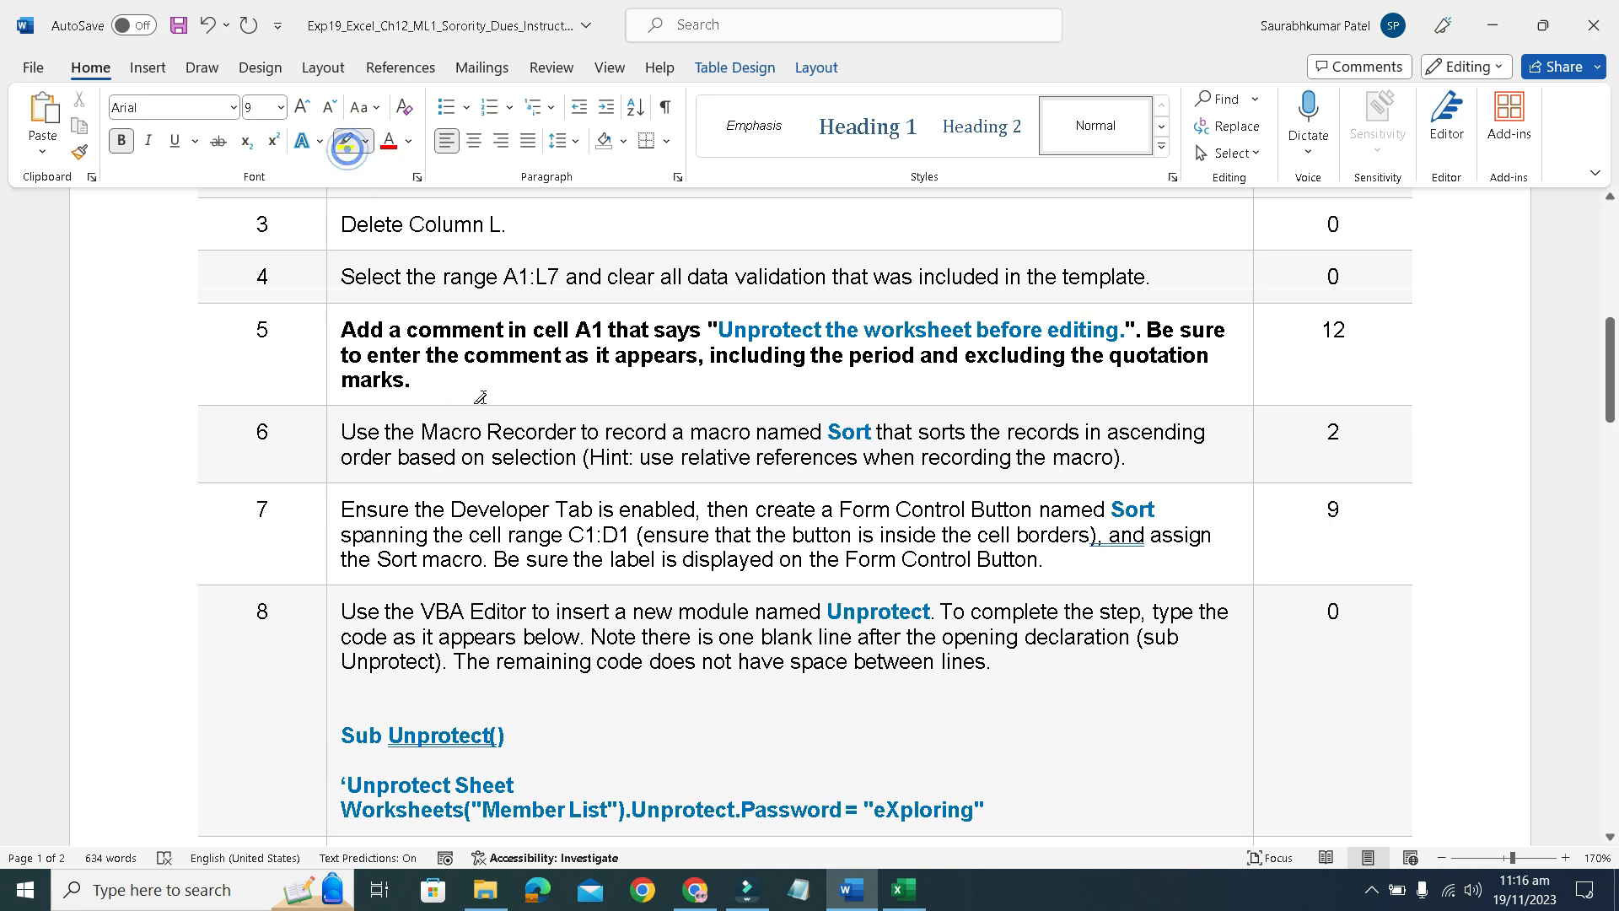
{"action": "left_click_drag", "start_coordinate": [574, 331], "coordinate": [701, 330]}
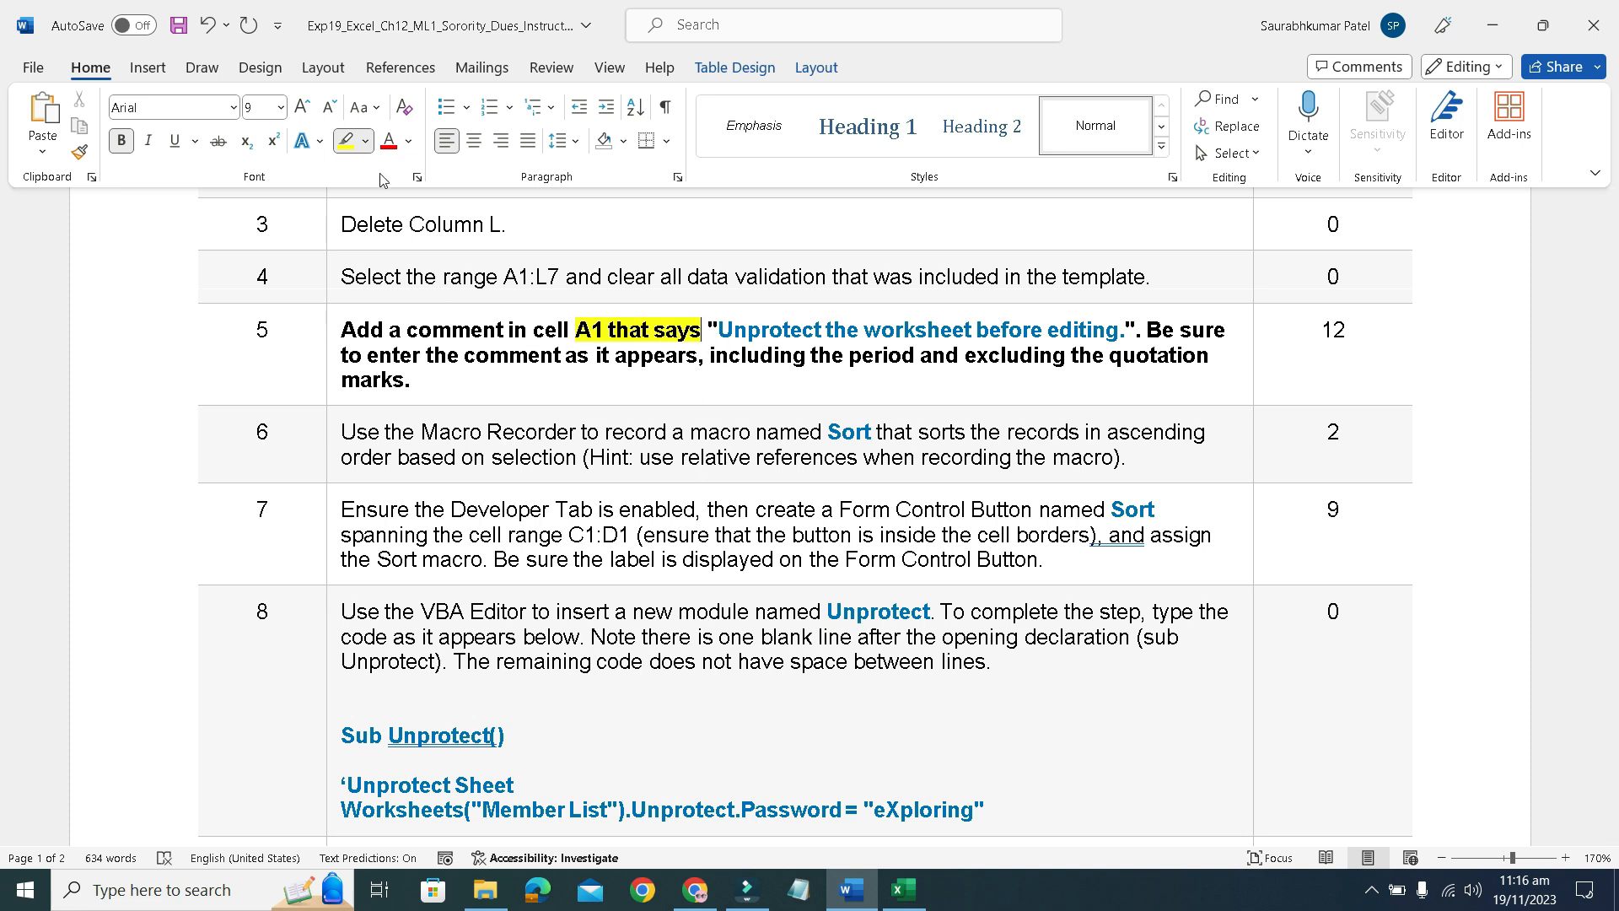
{"action": "mouse_move", "coordinate": [712, 329]}
{"action": "left_mouse_down"}
{"action": "mouse_move", "coordinate": [1021, 358]}
{"action": "mouse_move", "coordinate": [824, 371]}
{"action": "mouse_move", "coordinate": [635, 350]}
{"action": "mouse_move", "coordinate": [710, 380]}
{"action": "left_mouse_up"}
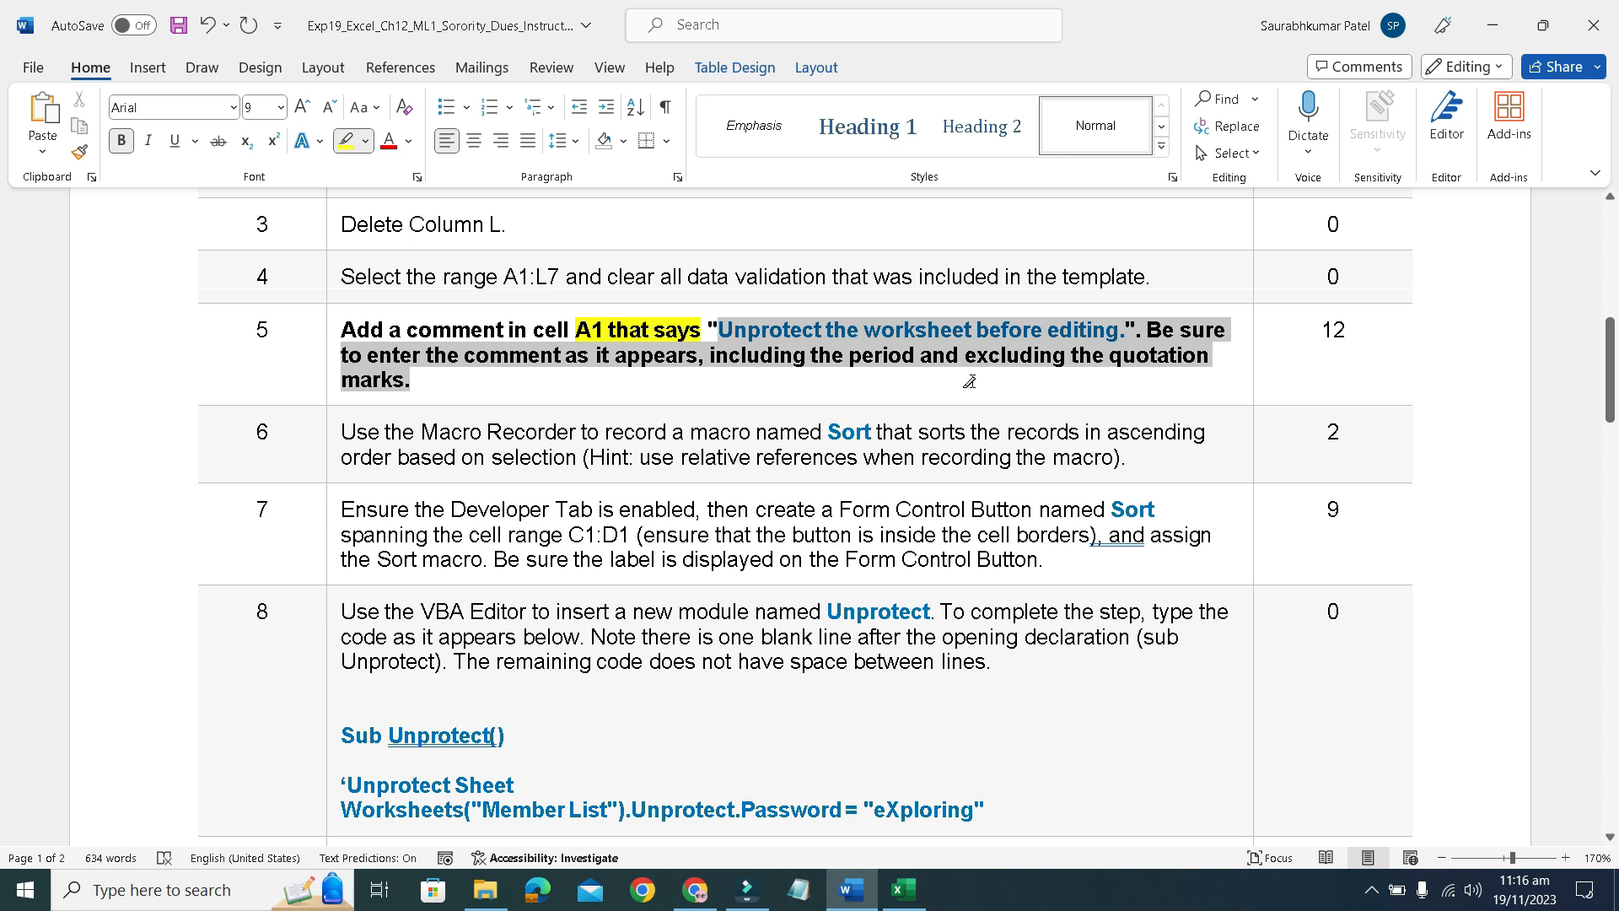
{"action": "left_click_drag", "start_coordinate": [969, 381], "coordinate": [970, 381]}
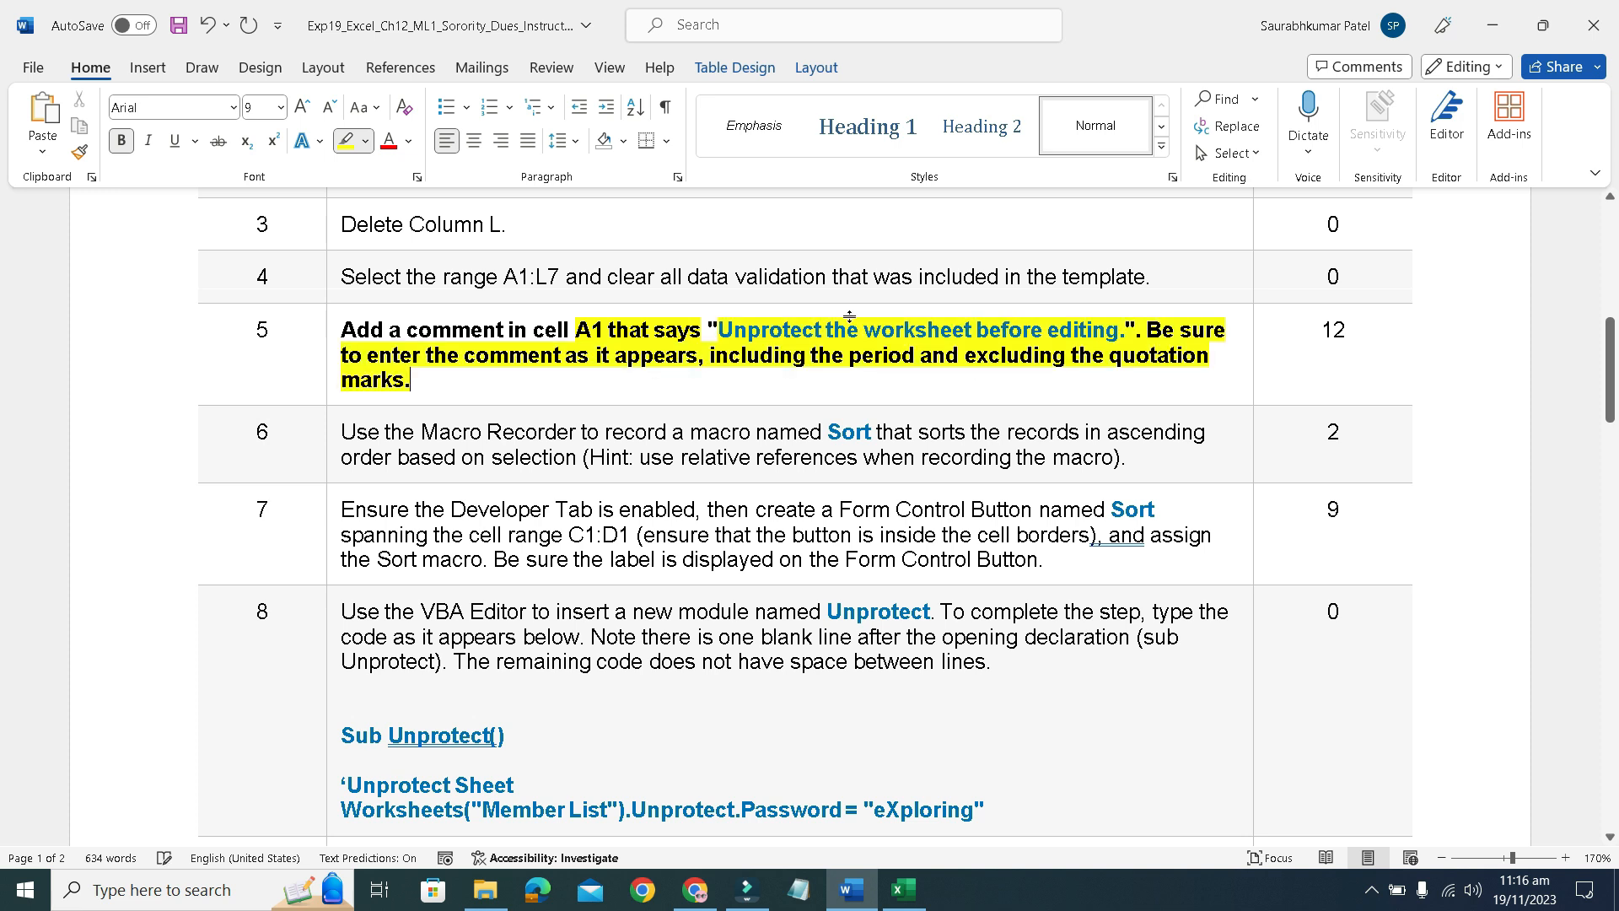
{"action": "left_click", "coordinate": [354, 148]}
Copy "Unprotect the worksheet before editing." with its quotation marks from the step 5 instruction and switch to the Excel workbook.
{"action": "left_click_drag", "start_coordinate": [710, 327], "coordinate": [1136, 329]}
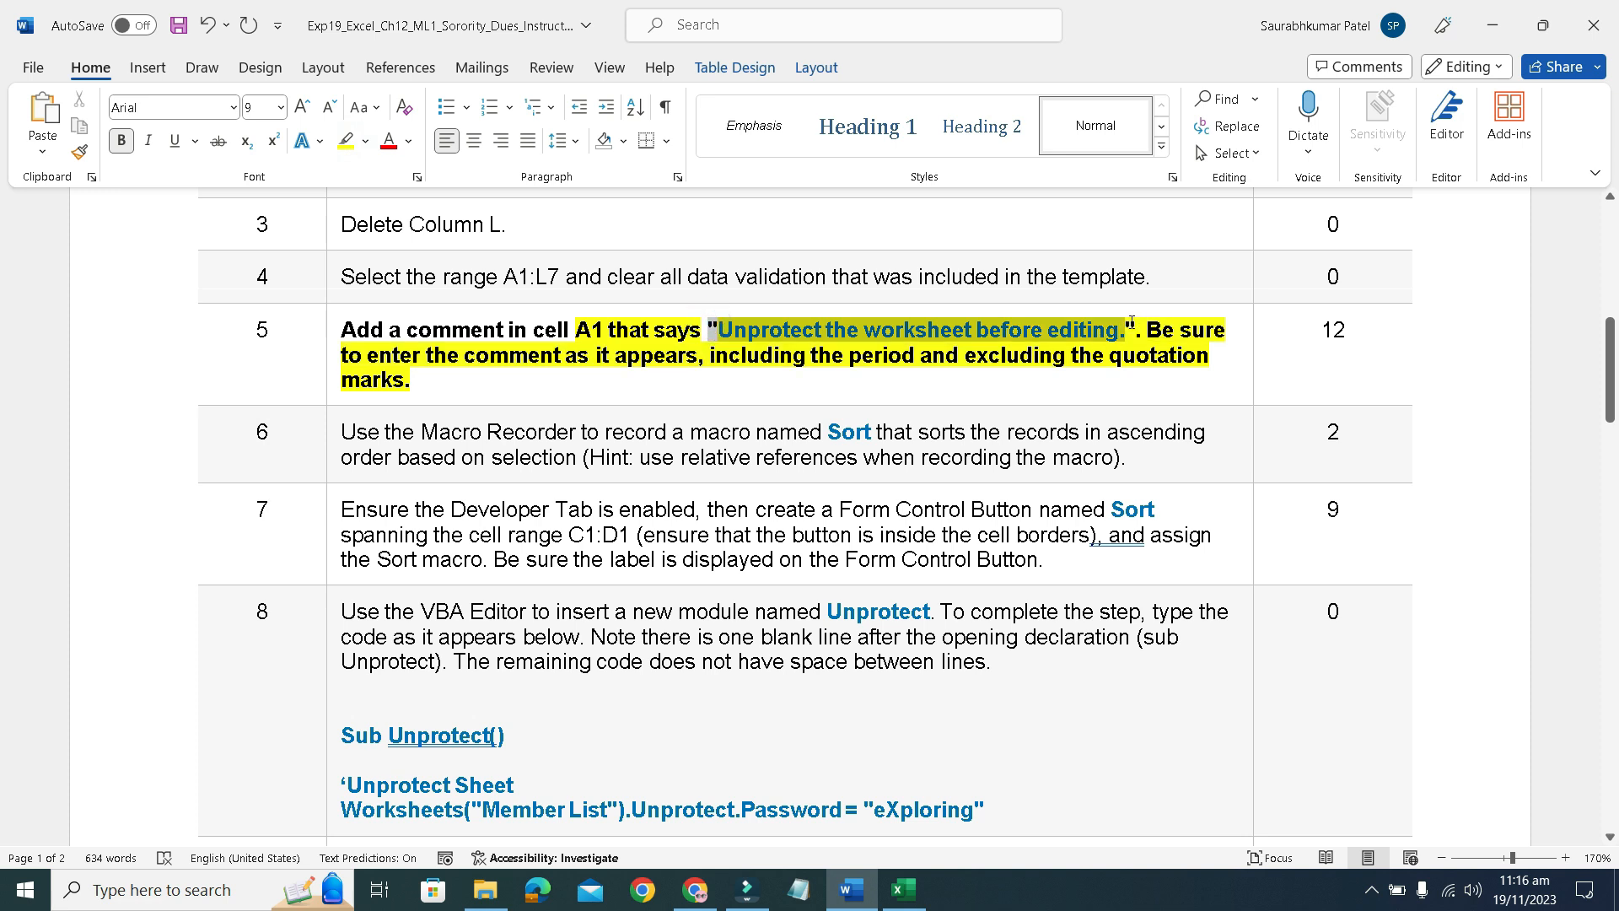
{"action": "left_click_drag", "start_coordinate": [1131, 322], "coordinate": [1131, 323]}
{"action": "key", "text": "ctrl+c"}
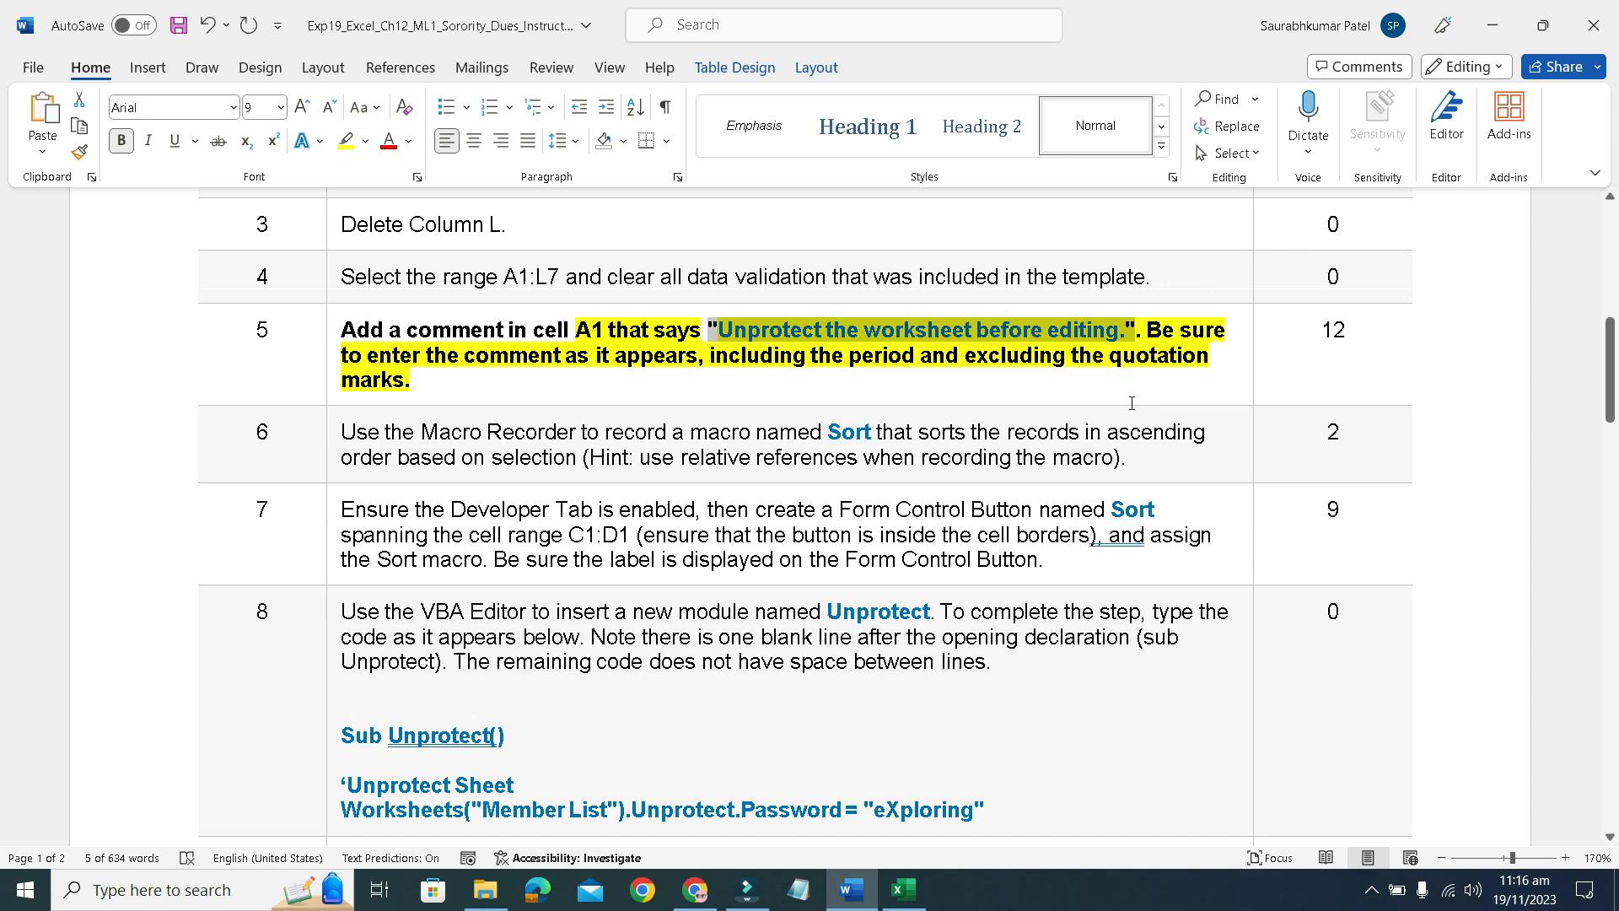
{"action": "left_click", "coordinate": [903, 889]}
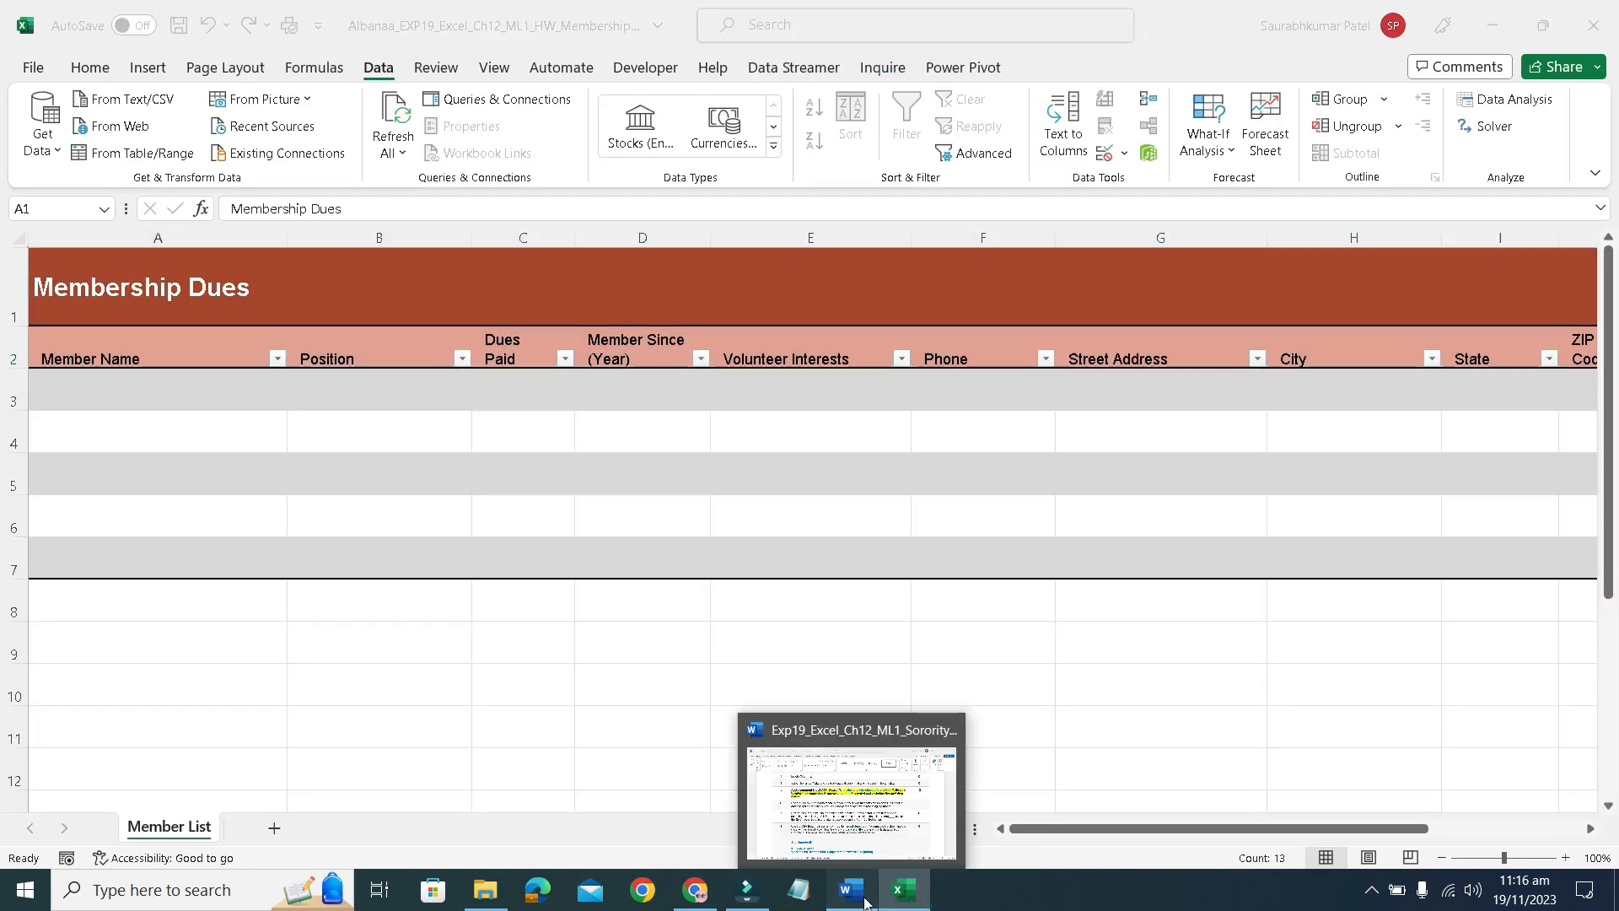
{"action": "left_click", "coordinate": [851, 890]}
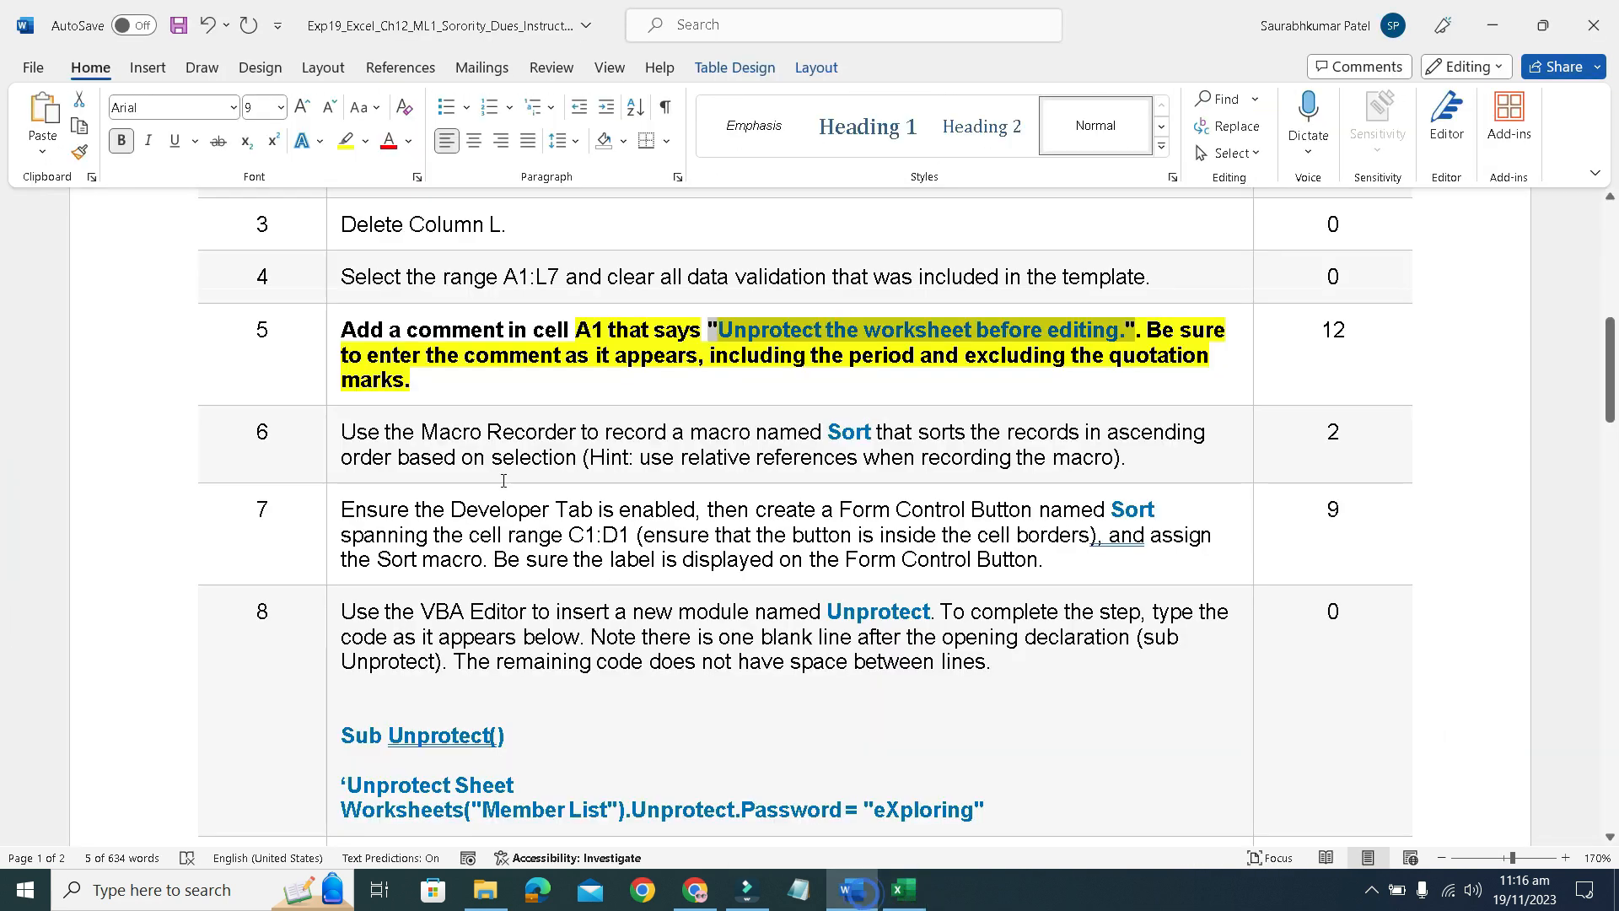
{"action": "left_click", "coordinate": [903, 890]}
Post a new comment on cell A1 containing the copied text "Unprotect the worksheet before editing." with its quotation marks.
{"action": "left_click", "coordinate": [148, 304]}
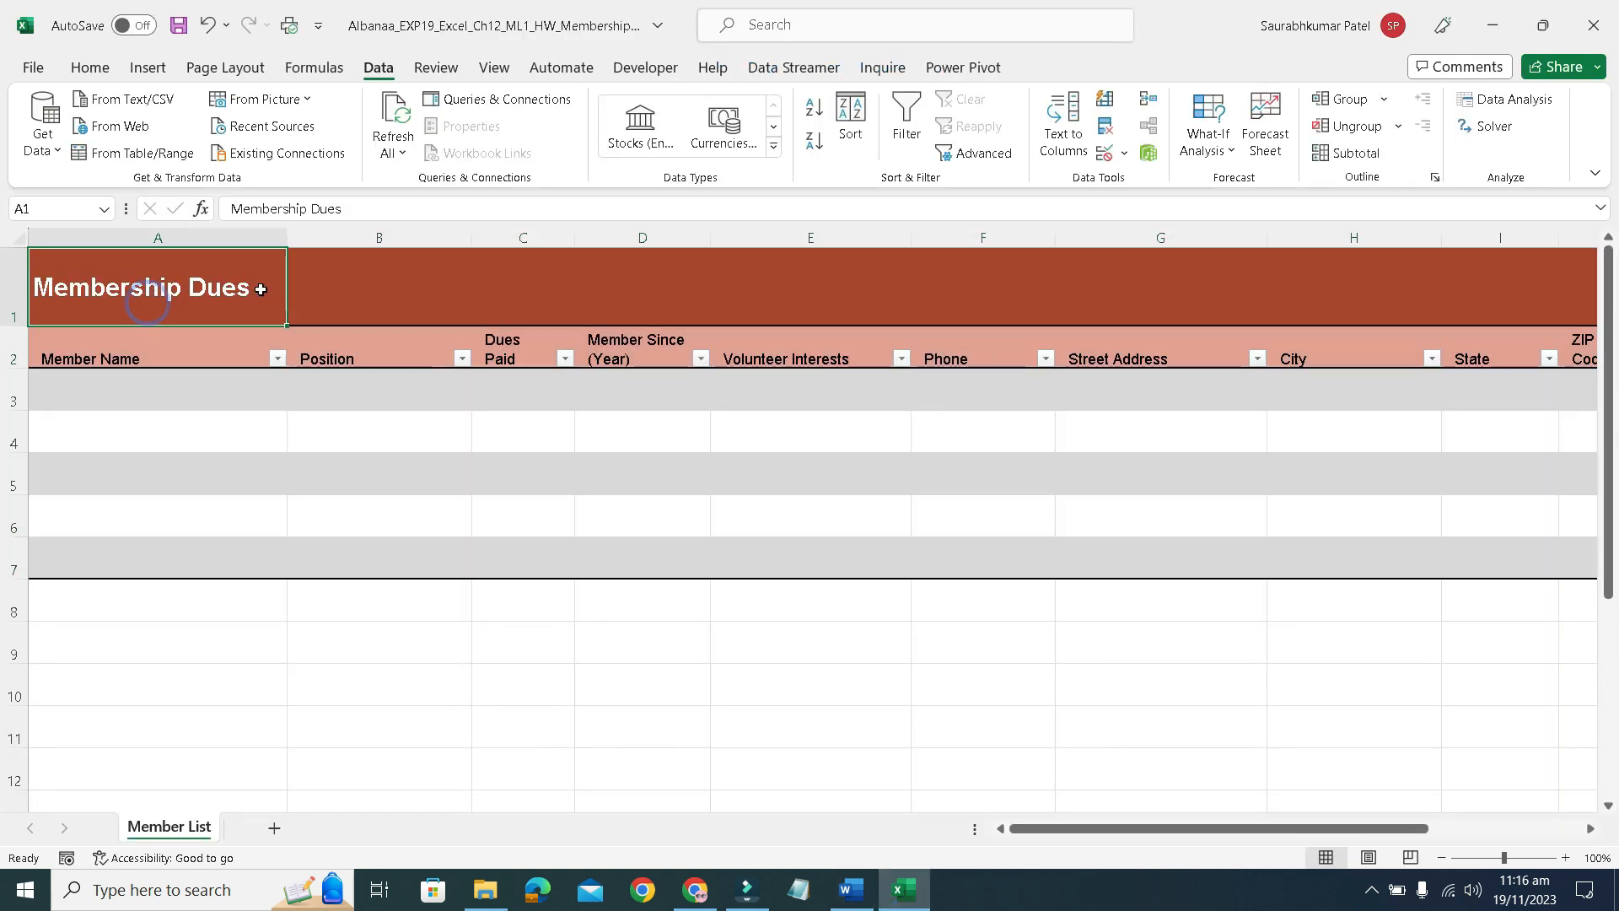
{"action": "left_click", "coordinate": [207, 74]}
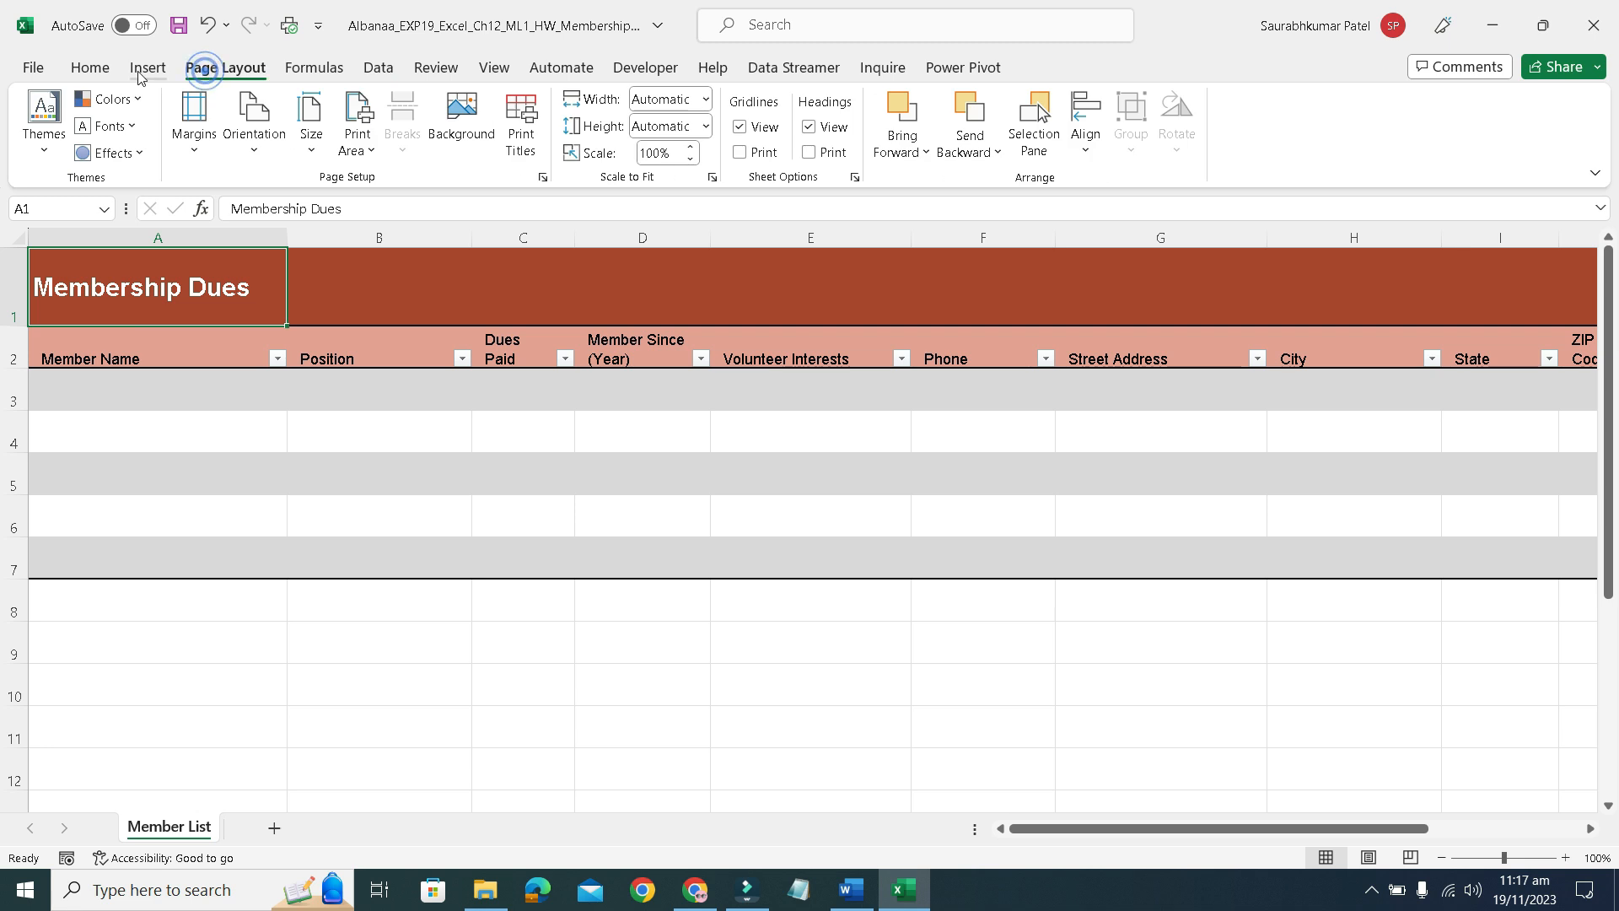
{"action": "left_click", "coordinate": [148, 69]}
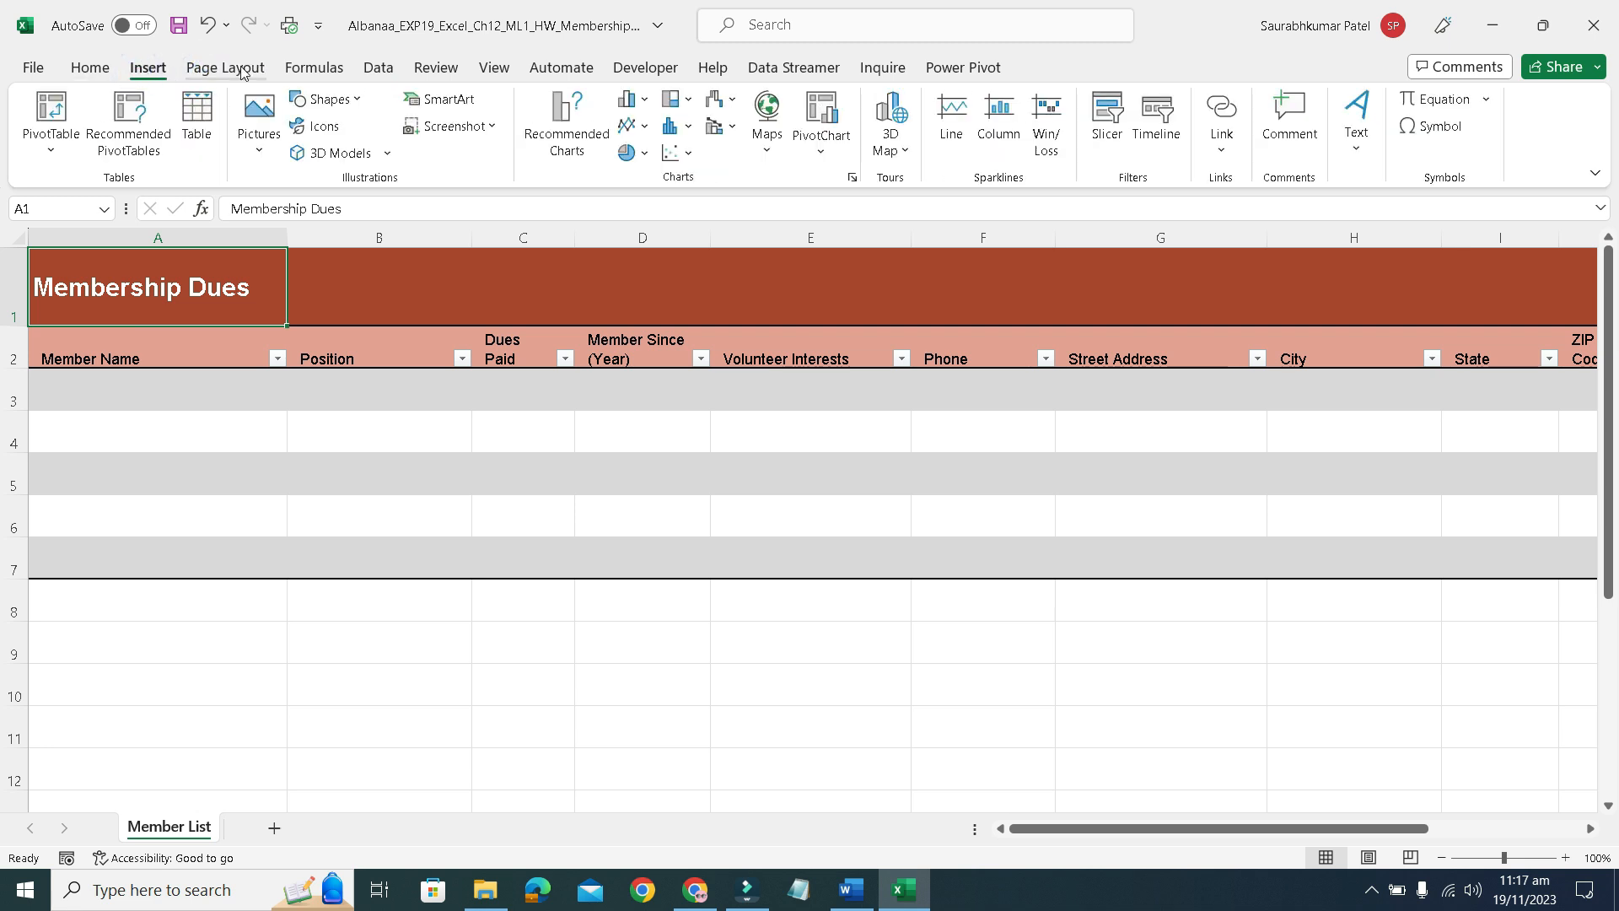
{"action": "left_click", "coordinate": [421, 71]}
{"action": "left_click", "coordinate": [544, 139]}
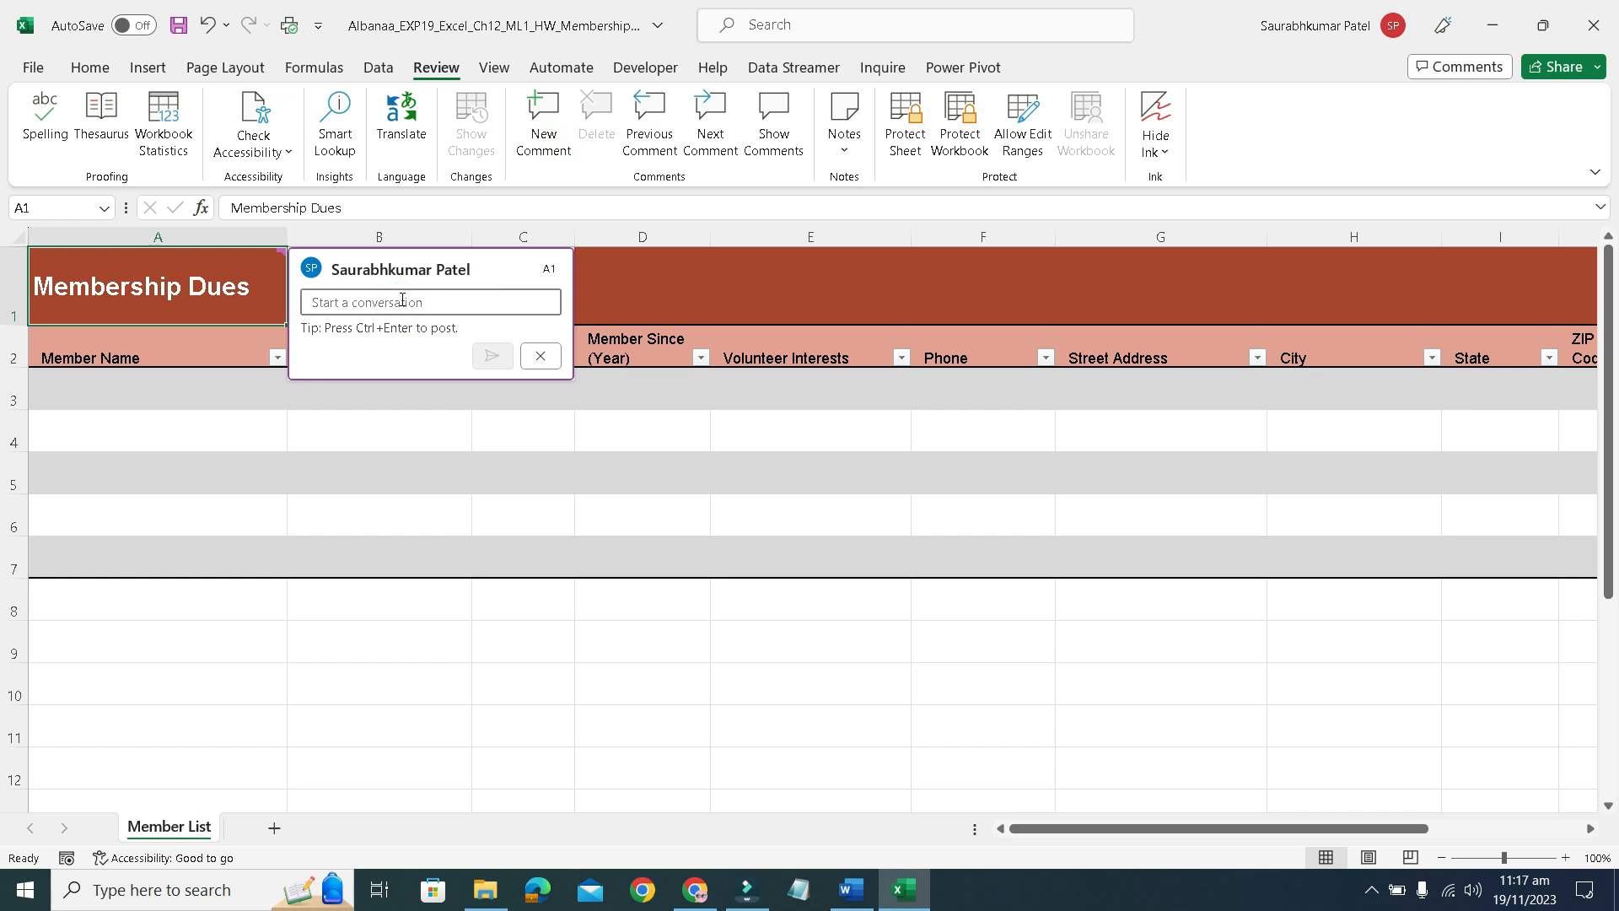
{"action": "key", "text": "ctrl+v"}
{"action": "left_click", "coordinate": [487, 365]}
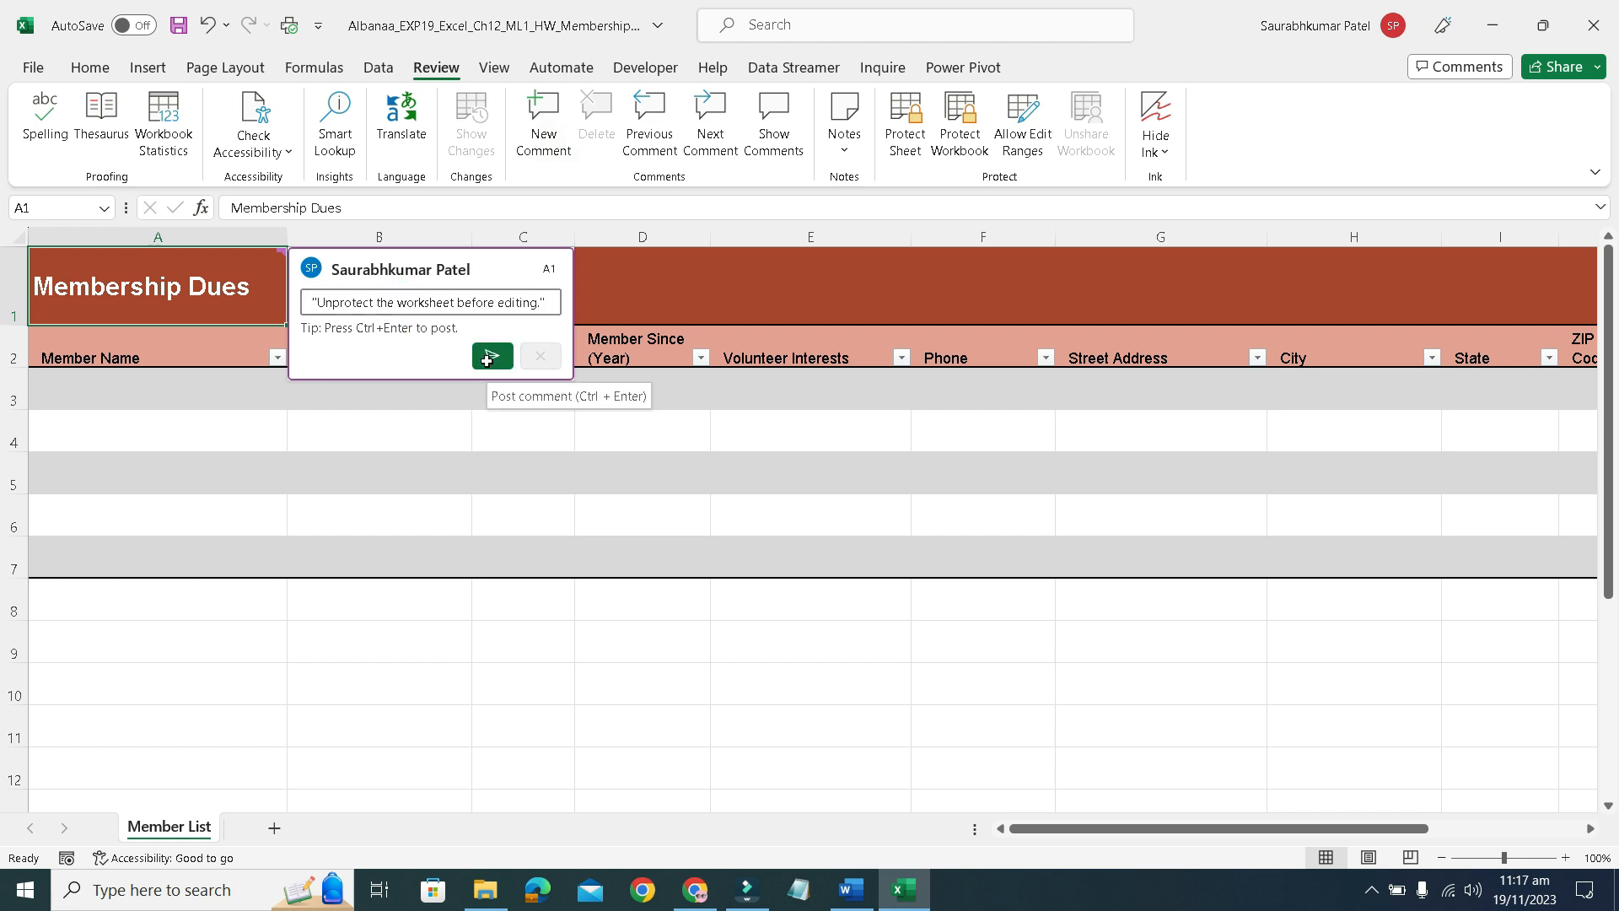
{"action": "left_click", "coordinate": [650, 753]}
Switch to the Word instructions and remove the bold and yellow highlight from the step 5 instruction.
{"action": "left_click", "coordinate": [851, 890]}
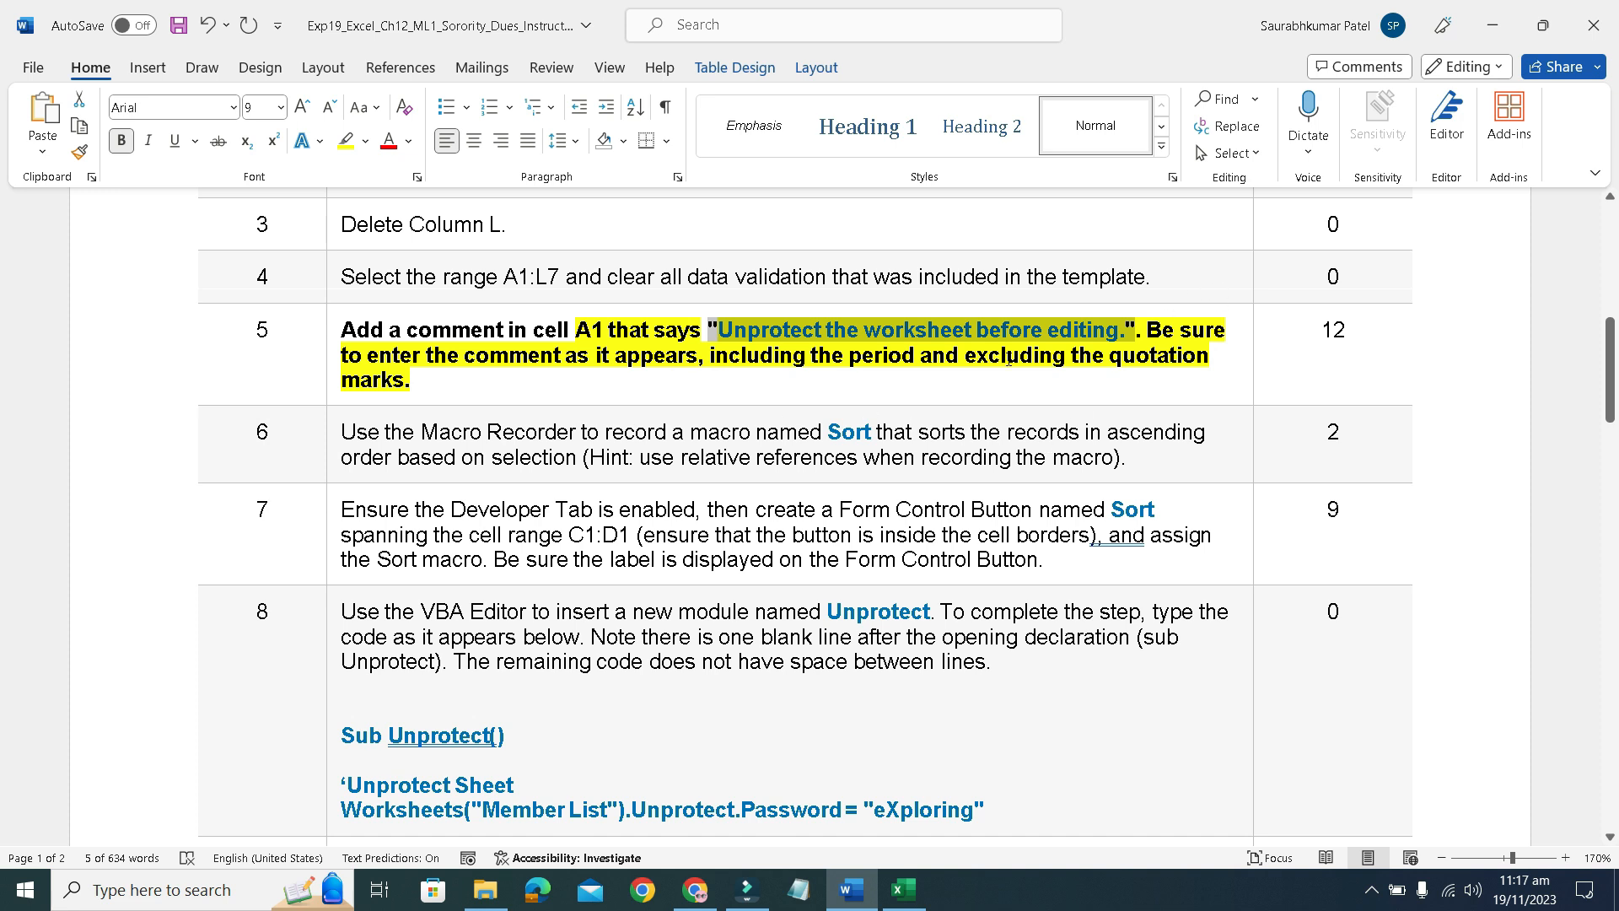
{"action": "left_click", "coordinate": [330, 339]}
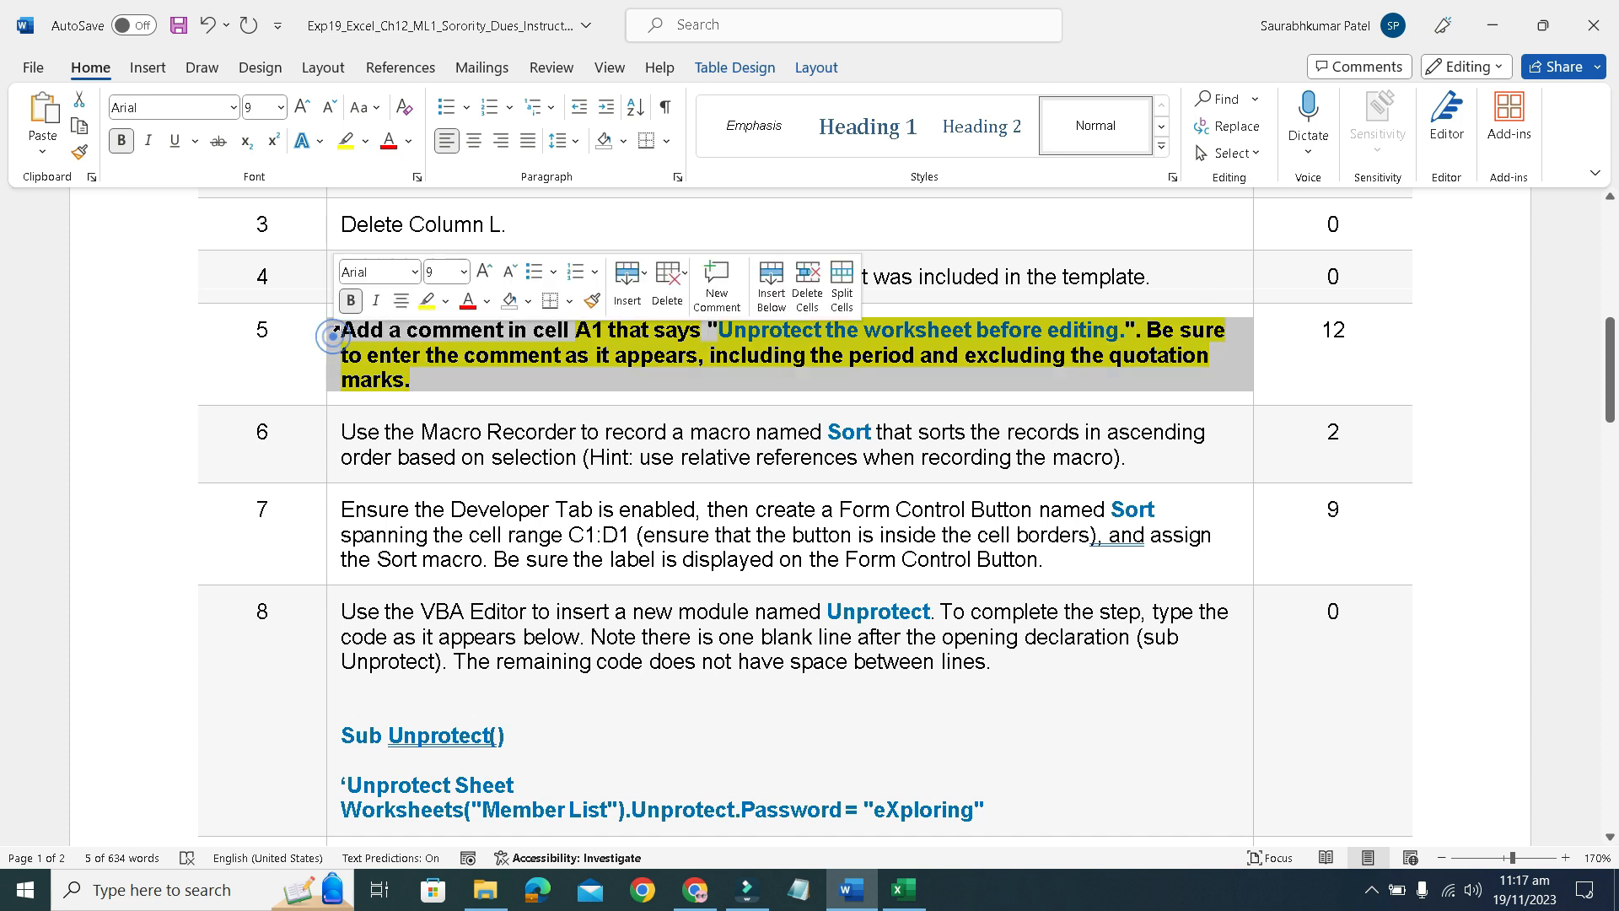
{"action": "left_click", "coordinate": [348, 300]}
{"action": "left_click", "coordinate": [427, 301]}
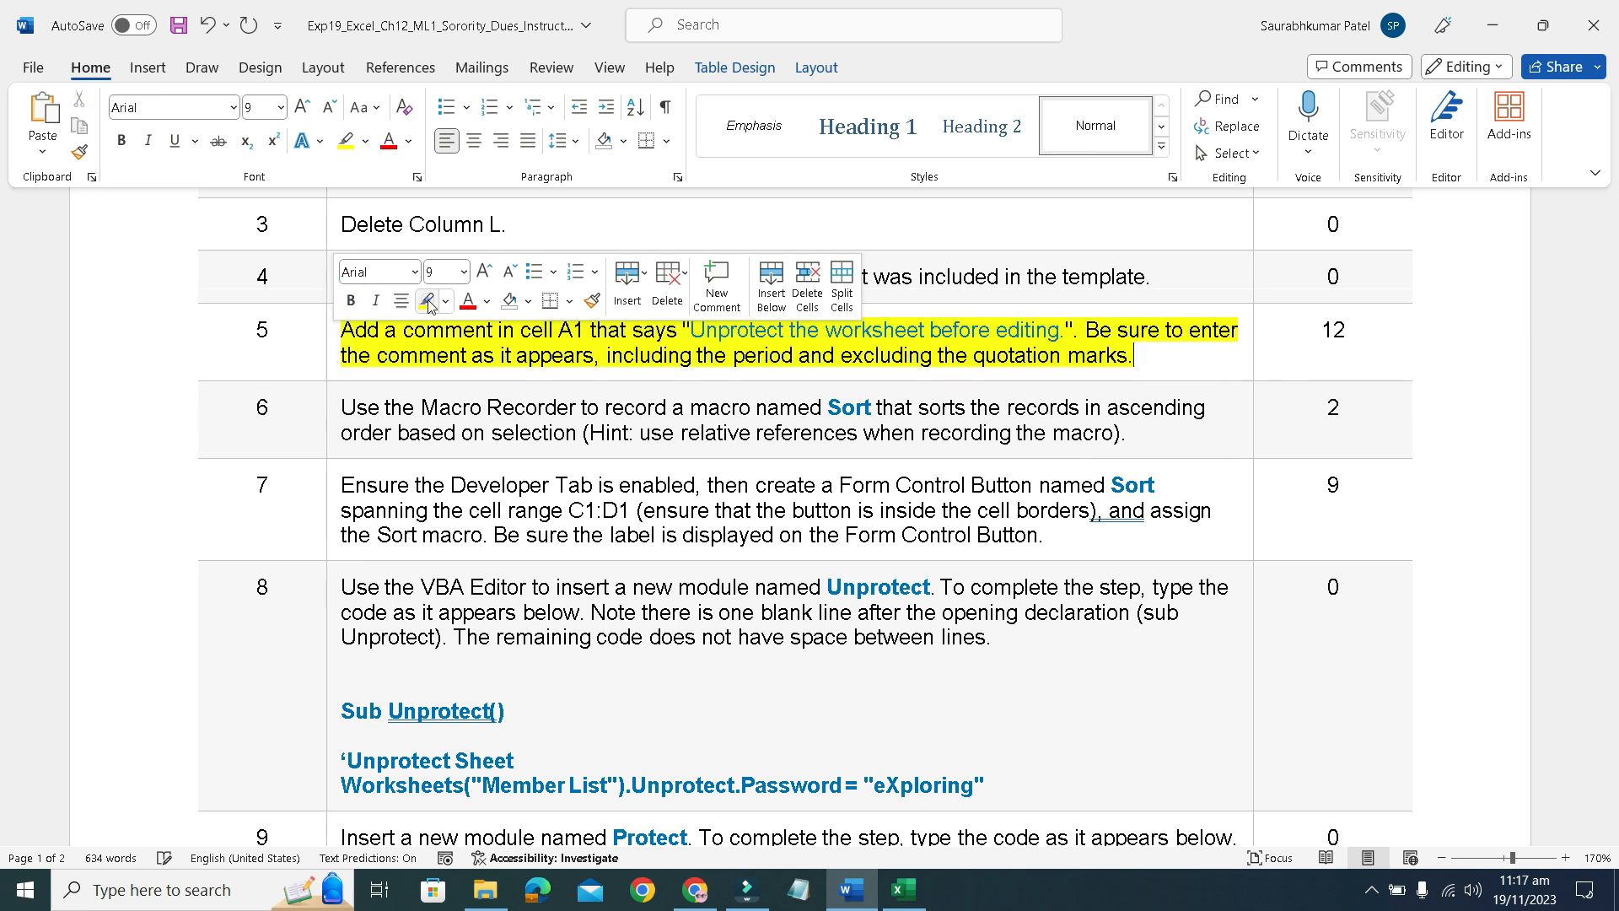
{"action": "mouse_move", "coordinate": [1161, 353]}
{"action": "left_mouse_down"}
{"action": "mouse_move", "coordinate": [859, 301]}
{"action": "mouse_move", "coordinate": [326, 304]}
{"action": "mouse_move", "coordinate": [358, 344]}
{"action": "left_mouse_up"}
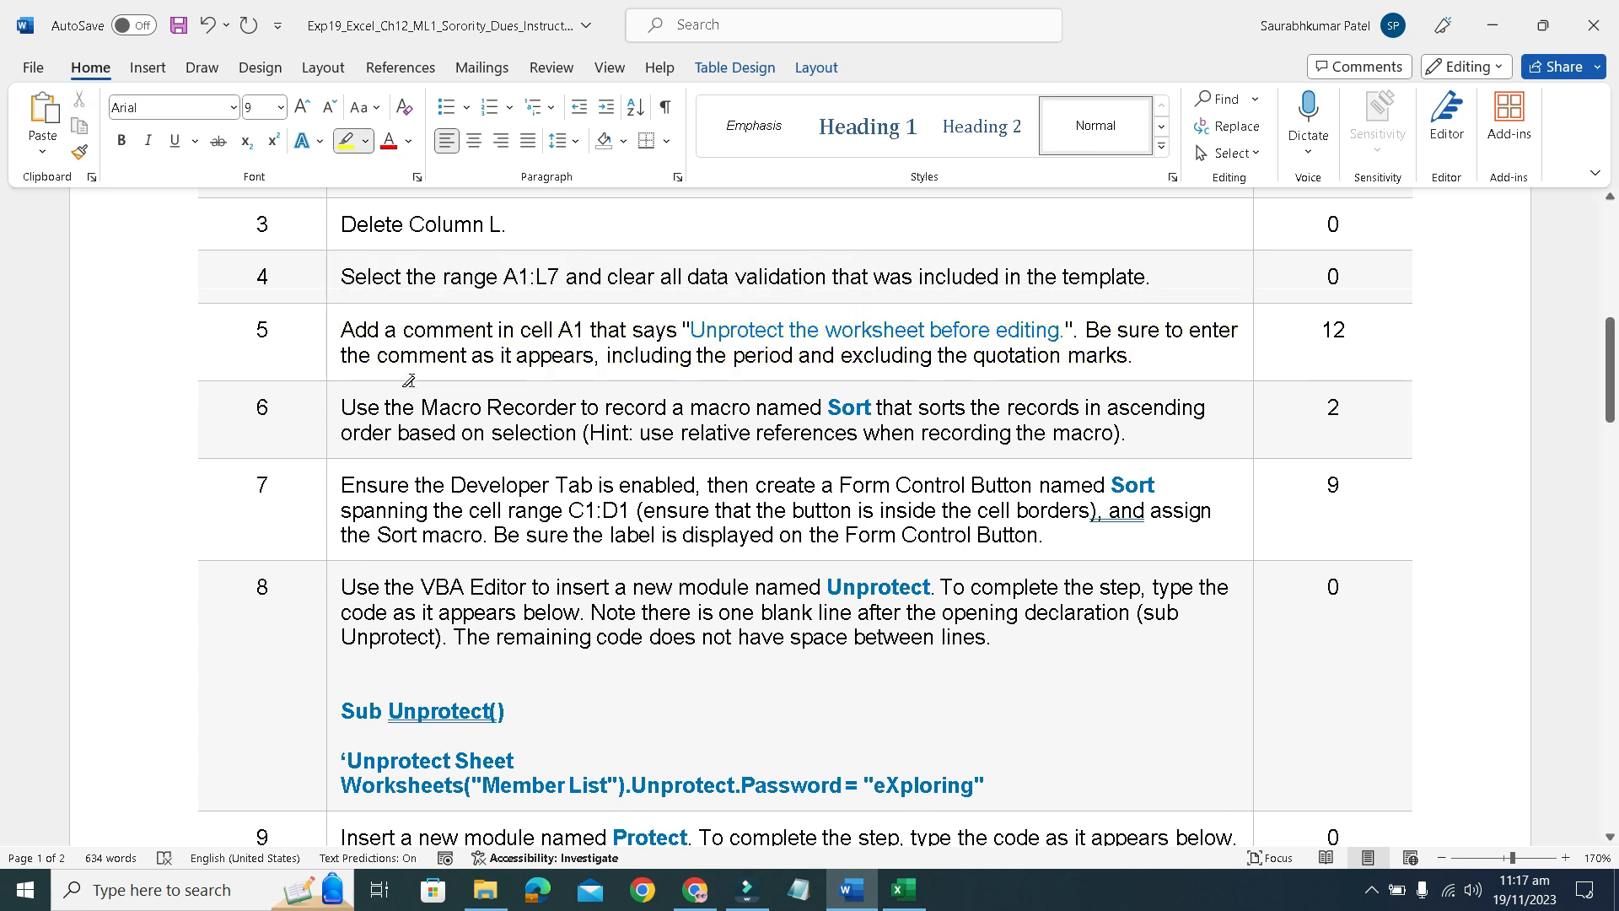
Highlight the whole step 6 instruction about recording the Sort macro in yellow and make it bold.
{"action": "left_click", "coordinate": [331, 416]}
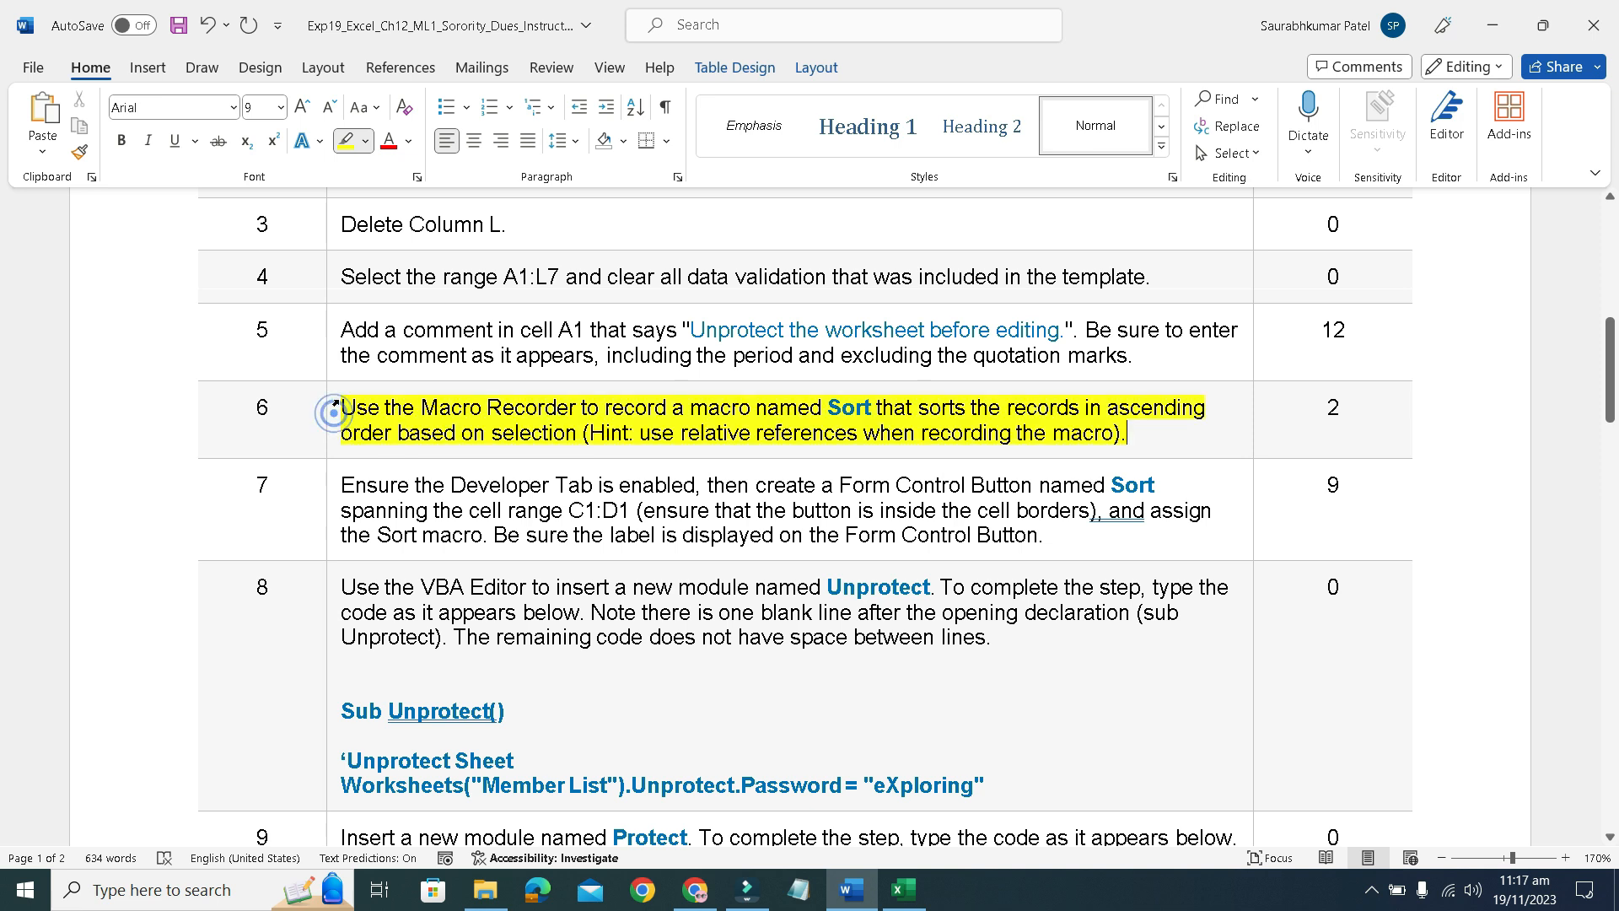
{"action": "left_click", "coordinate": [335, 141]}
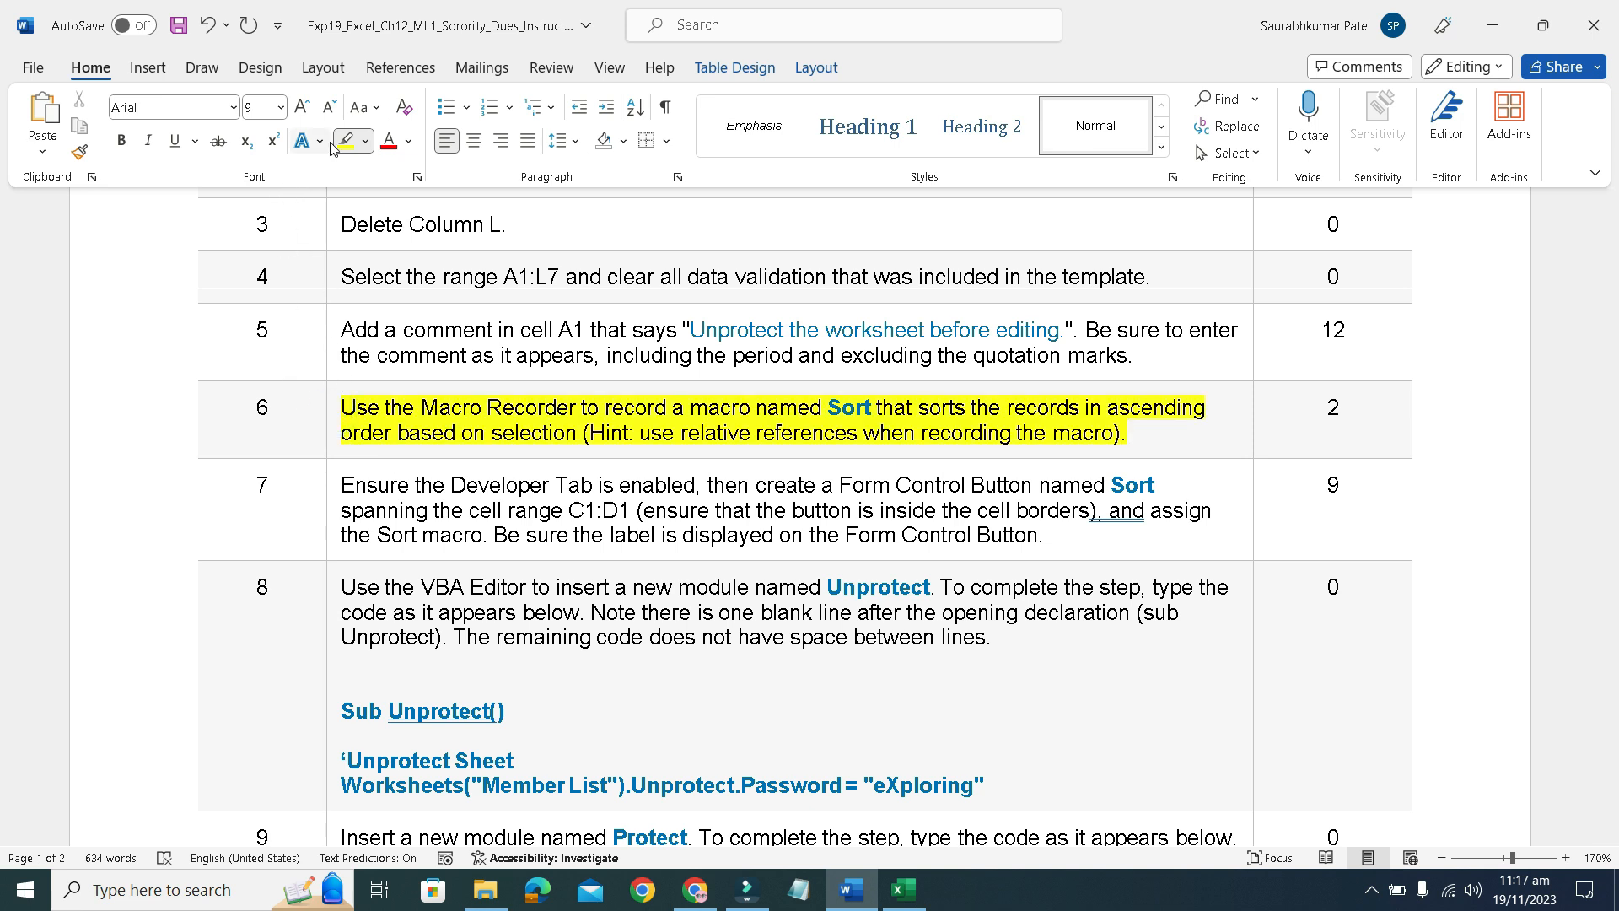
{"action": "left_click", "coordinate": [330, 424]}
{"action": "left_click", "coordinate": [349, 386]}
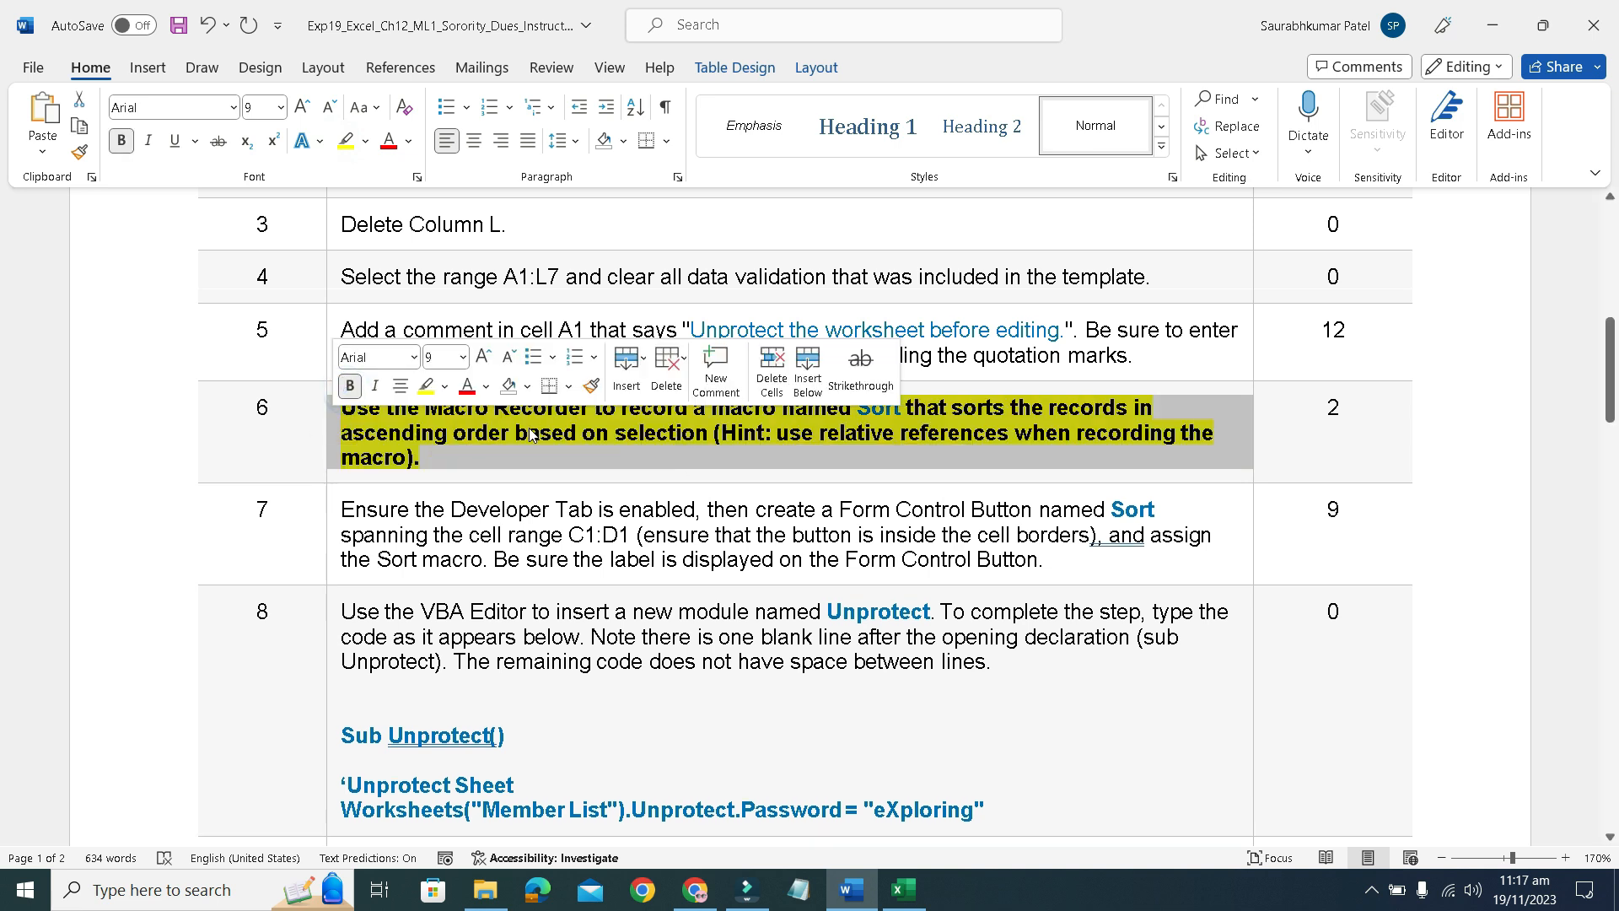
{"action": "left_click", "coordinate": [530, 434]}
{"action": "scroll", "coordinate": [498, 442], "scroll_direction": "down", "scroll_amount": 15}
{"action": "scroll", "coordinate": [695, 482], "scroll_direction": "down", "scroll_amount": 15}
{"action": "scroll", "coordinate": [694, 482], "scroll_direction": "up", "scroll_amount": 20}
{"action": "scroll", "coordinate": [694, 484], "scroll_direction": "up", "scroll_amount": 4}
{"action": "scroll", "coordinate": [695, 485], "scroll_direction": "down", "scroll_amount": 2}
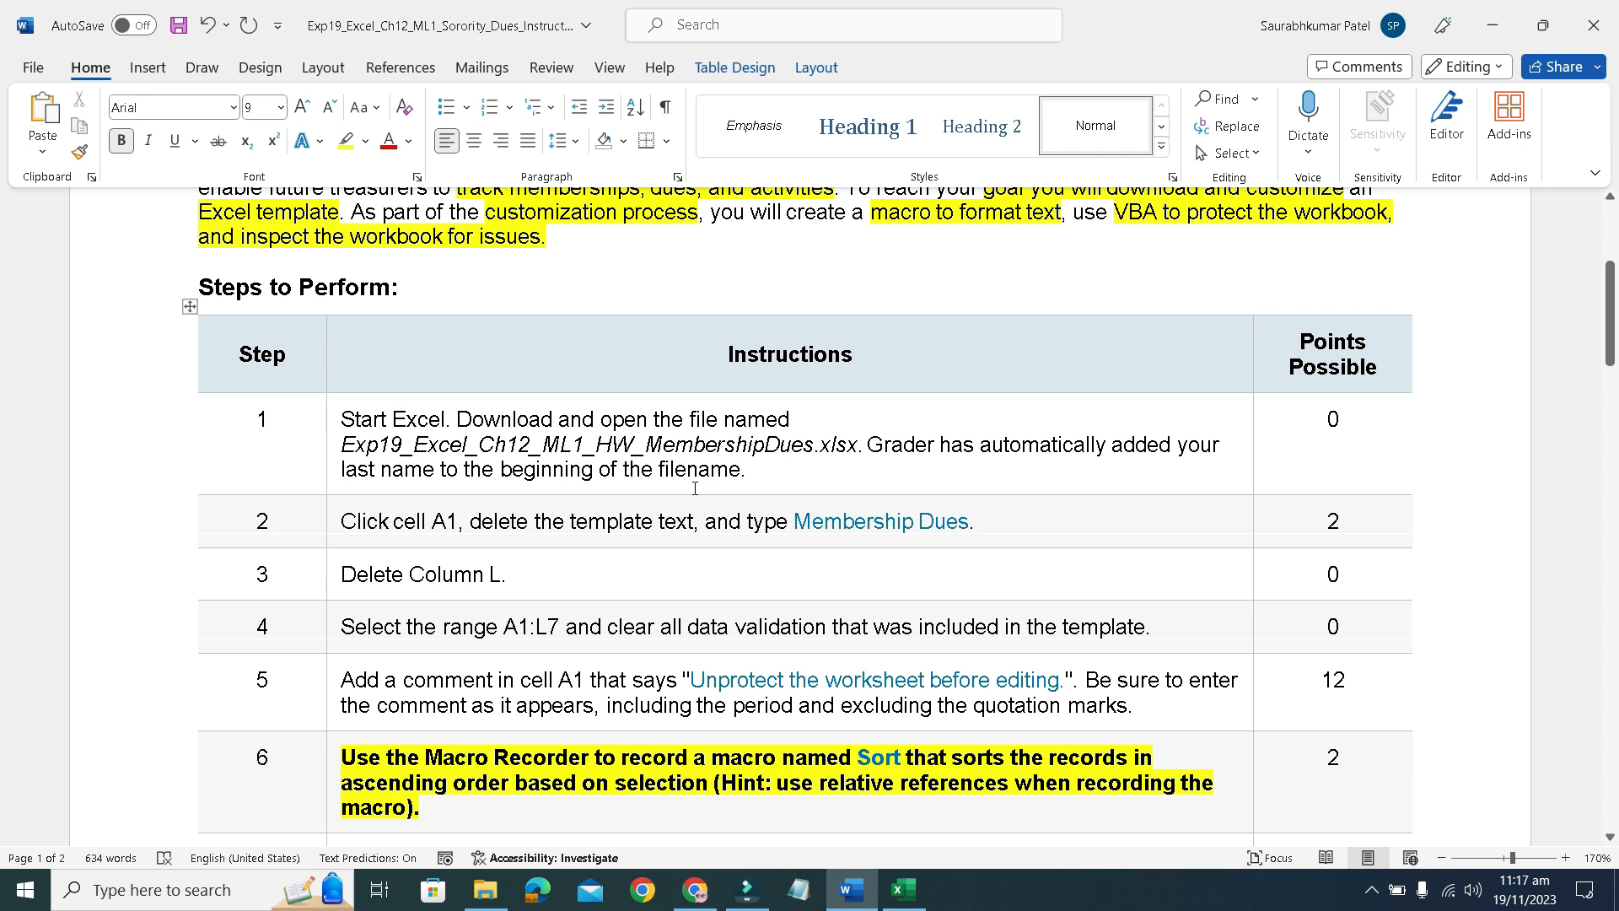
{"action": "scroll", "coordinate": [695, 488], "scroll_direction": "down", "scroll_amount": 5}
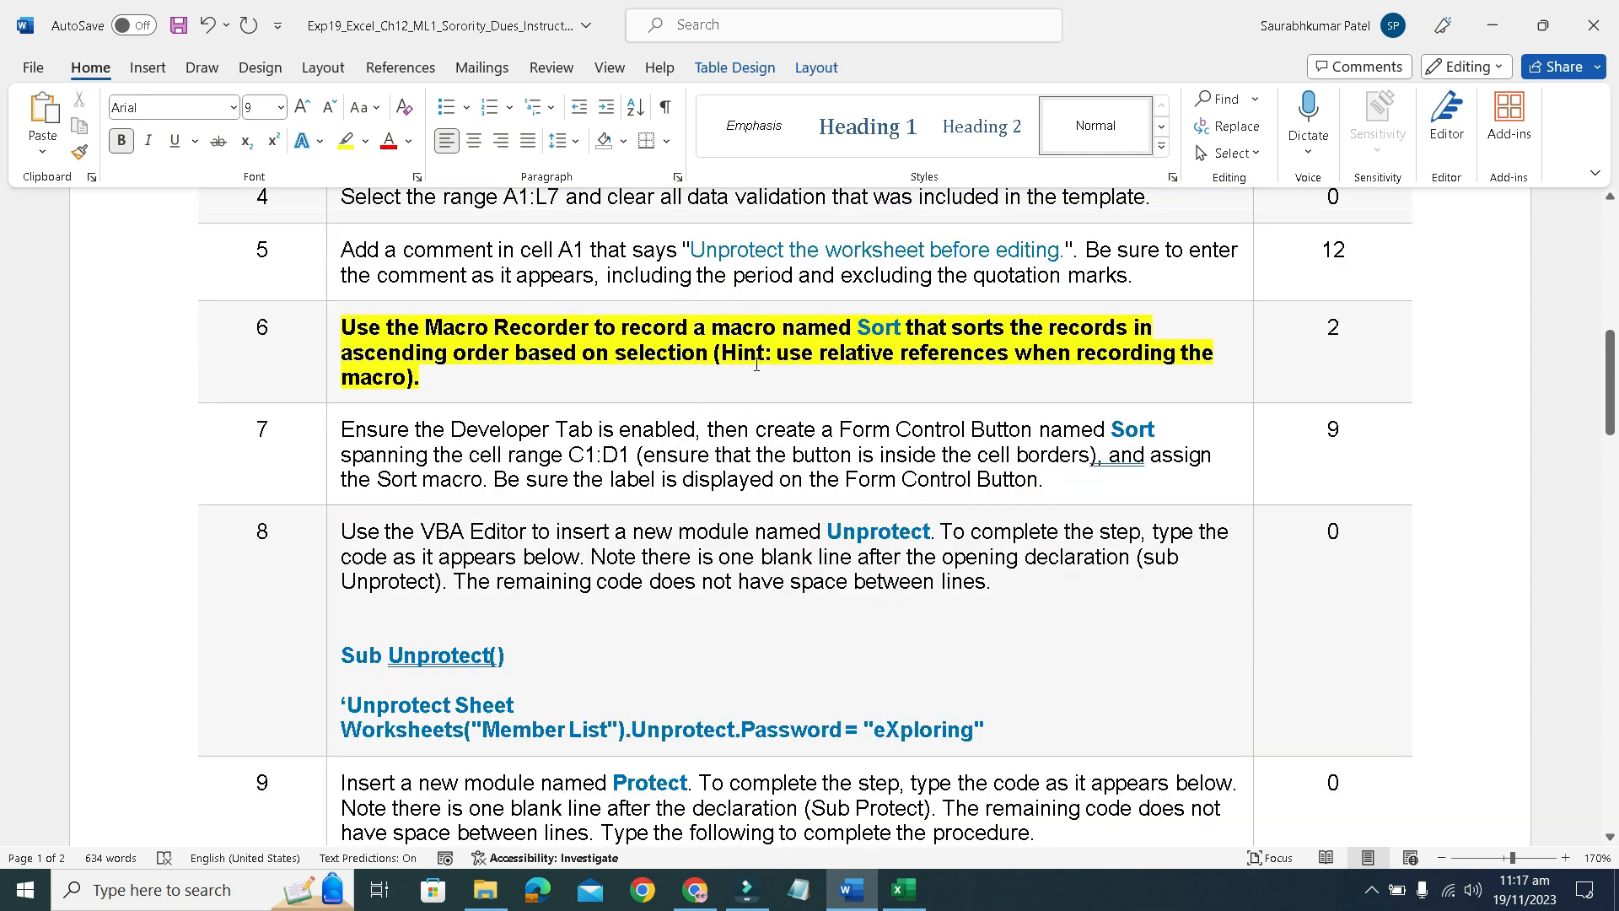
Switch to the Excel workbook and start recording a macro named Sort, stored in This Workbook.
{"action": "double_click", "coordinate": [858, 327]}
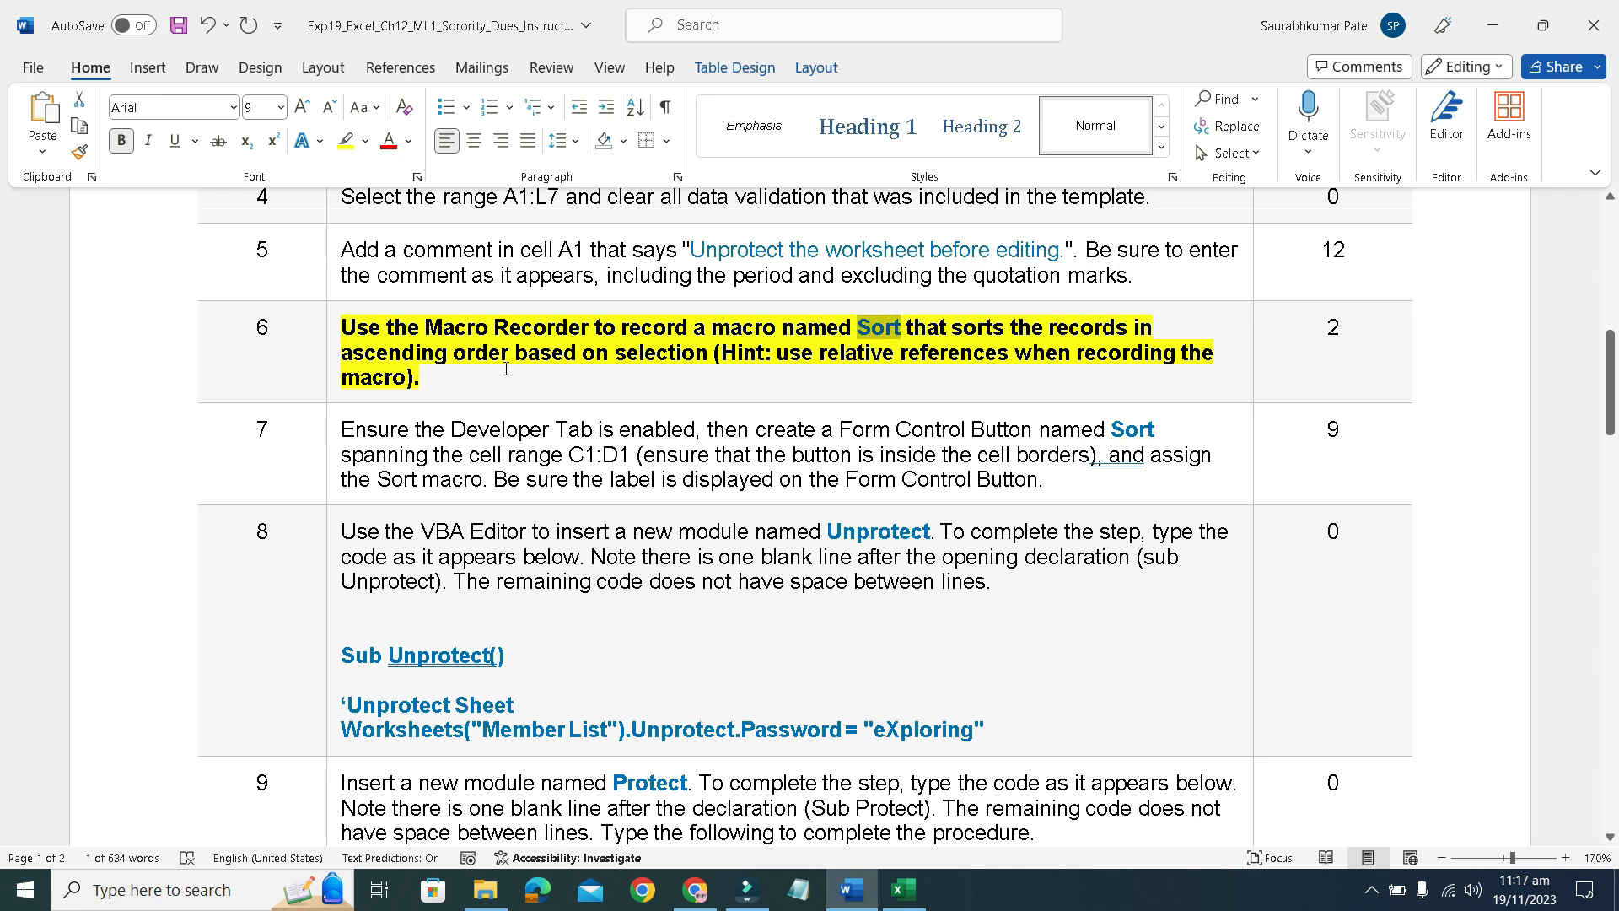
{"action": "scroll", "coordinate": [839, 391], "scroll_direction": "up", "scroll_amount": 7}
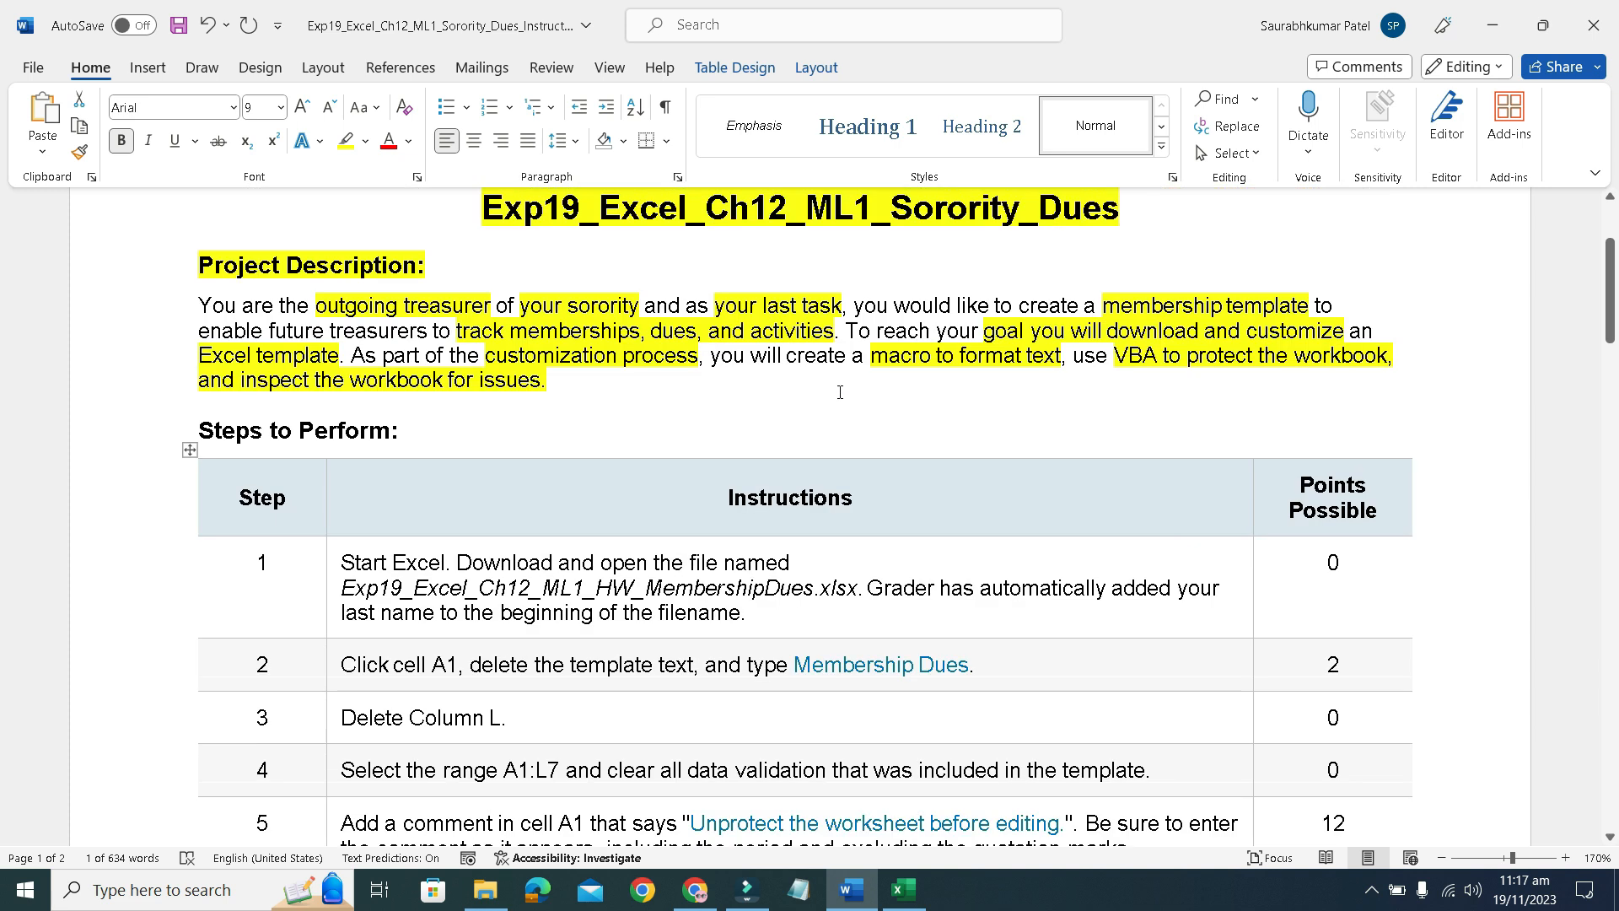
{"action": "scroll", "coordinate": [839, 392], "scroll_direction": "up", "scroll_amount": 1}
{"action": "scroll", "coordinate": [839, 392], "scroll_direction": "down", "scroll_amount": 6}
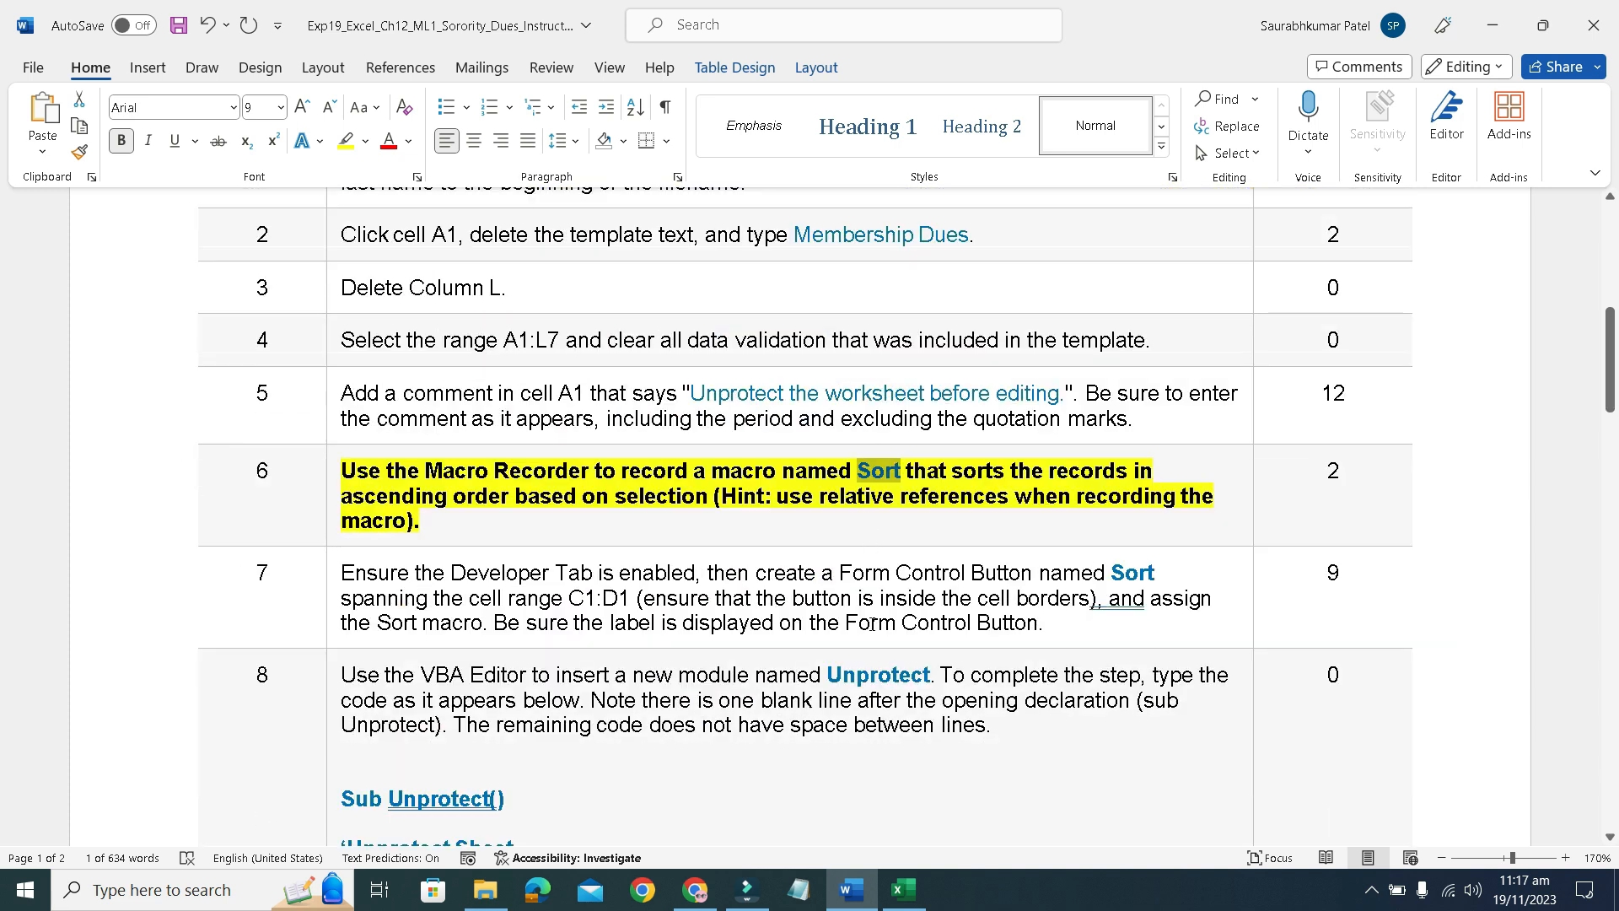
{"action": "left_click", "coordinate": [904, 889]}
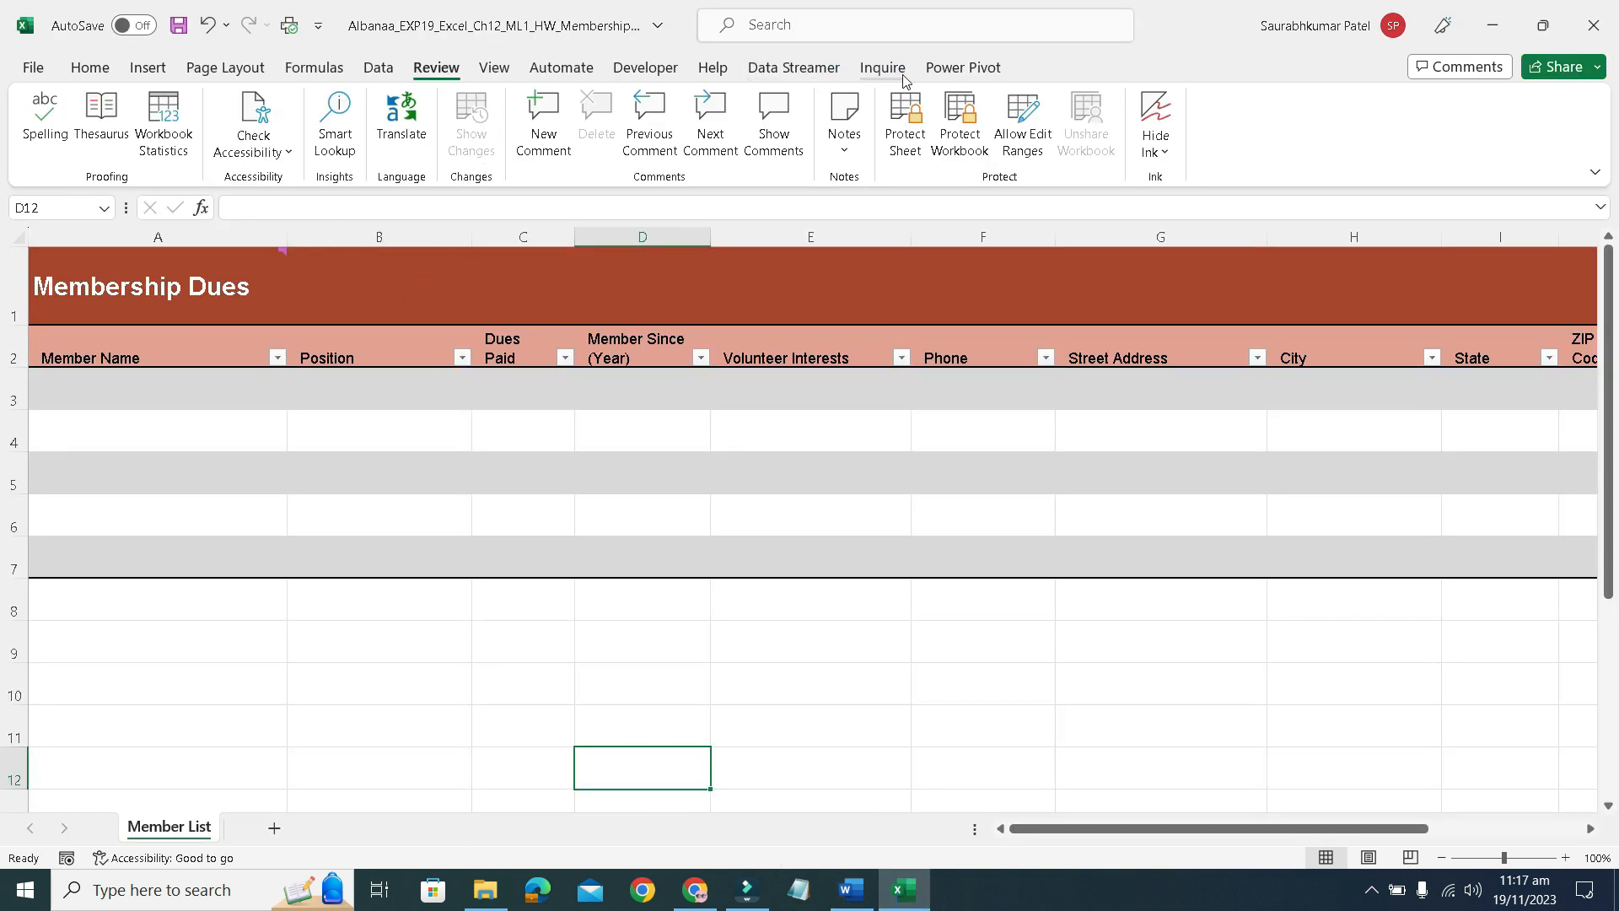
{"action": "left_click", "coordinate": [816, 74]}
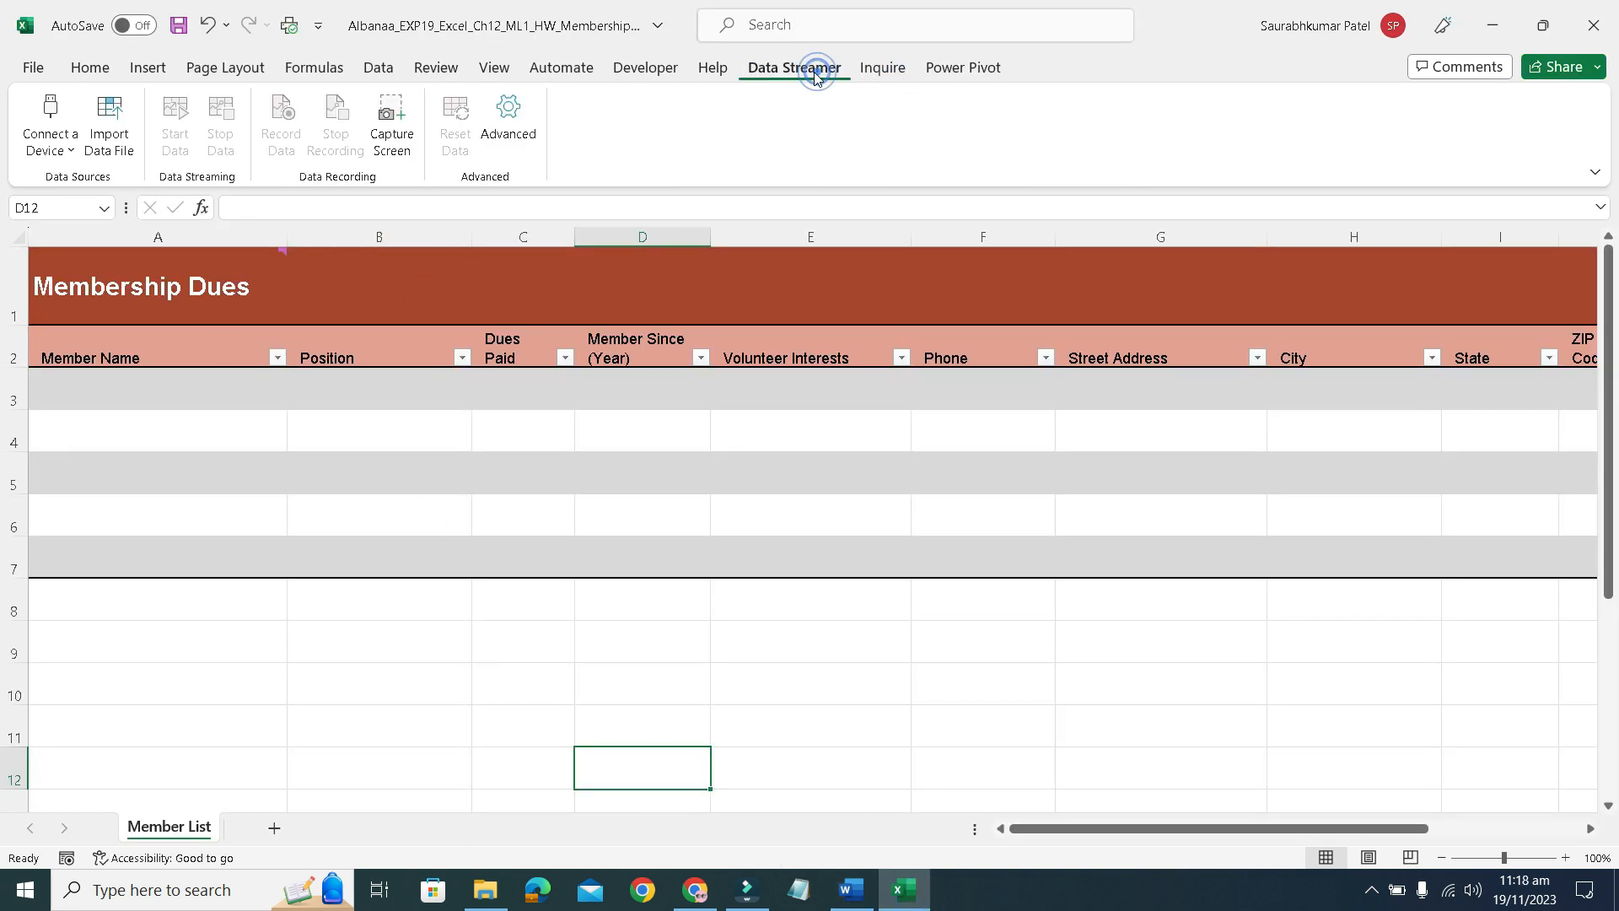
{"action": "left_click", "coordinate": [901, 69]}
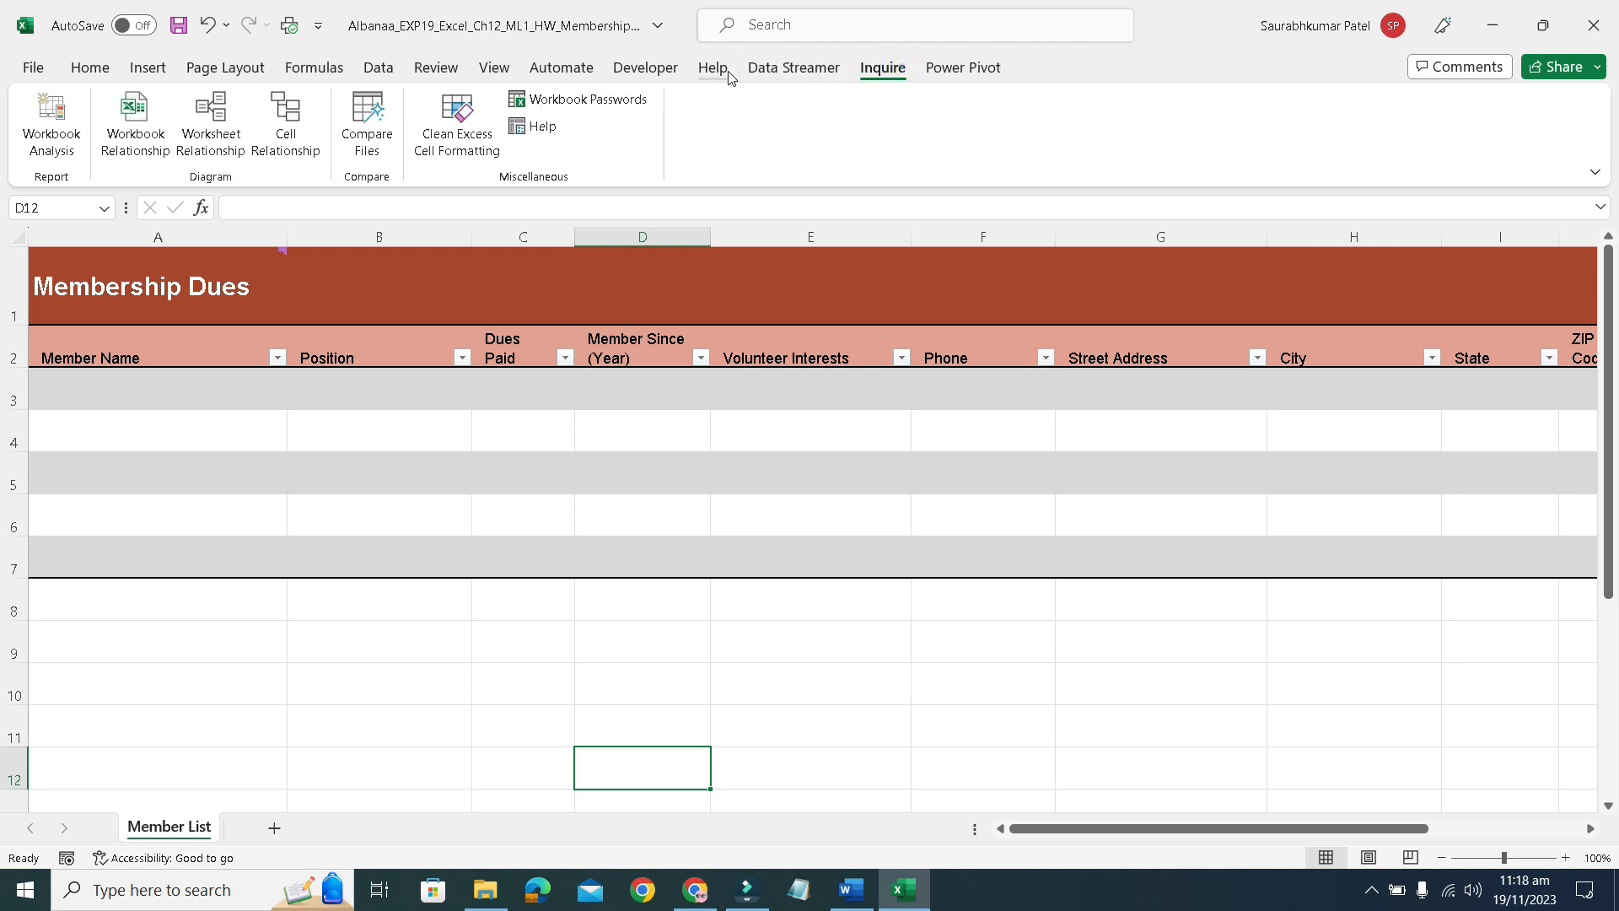
{"action": "left_click", "coordinate": [784, 70]}
{"action": "left_click", "coordinate": [659, 69]}
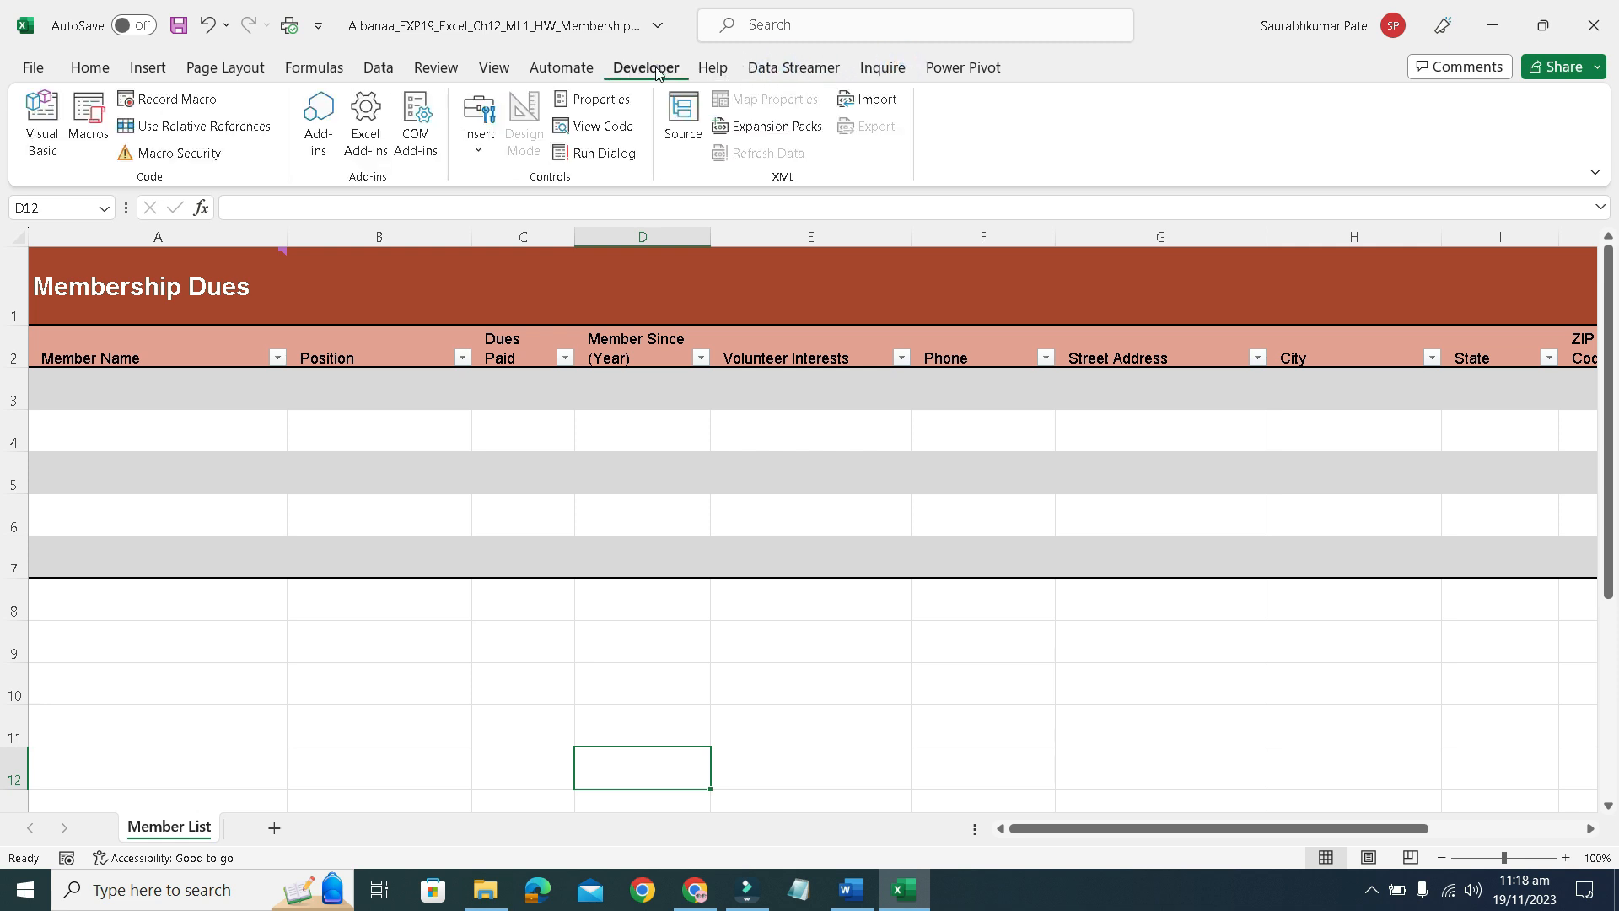
{"action": "left_click", "coordinate": [189, 99]}
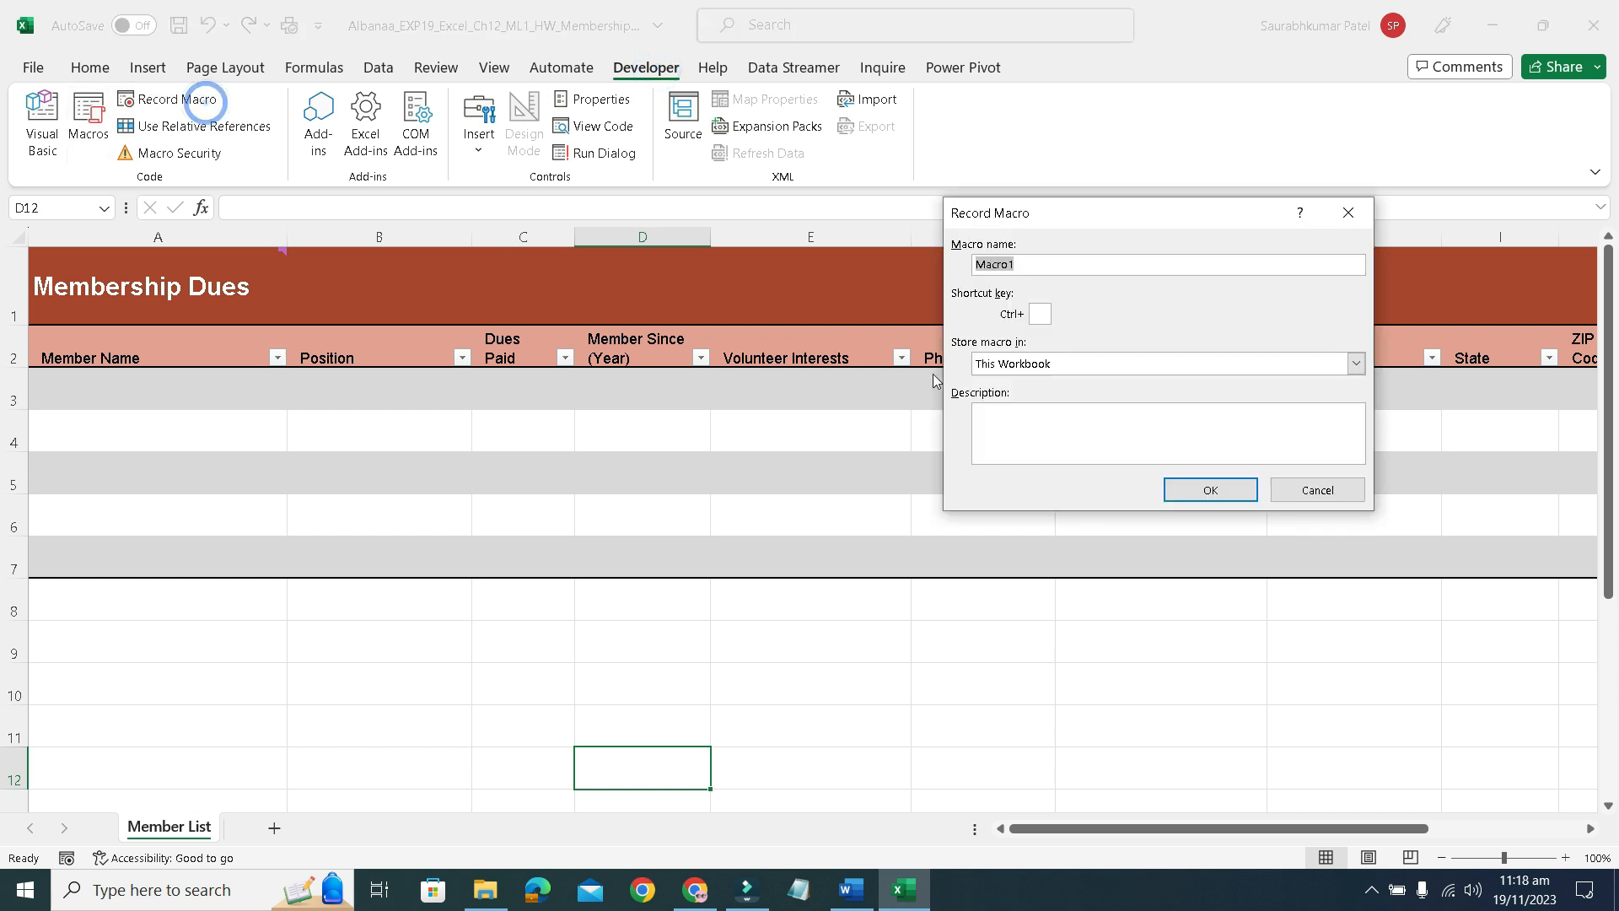
{"action": "type", "text": "Sort"}
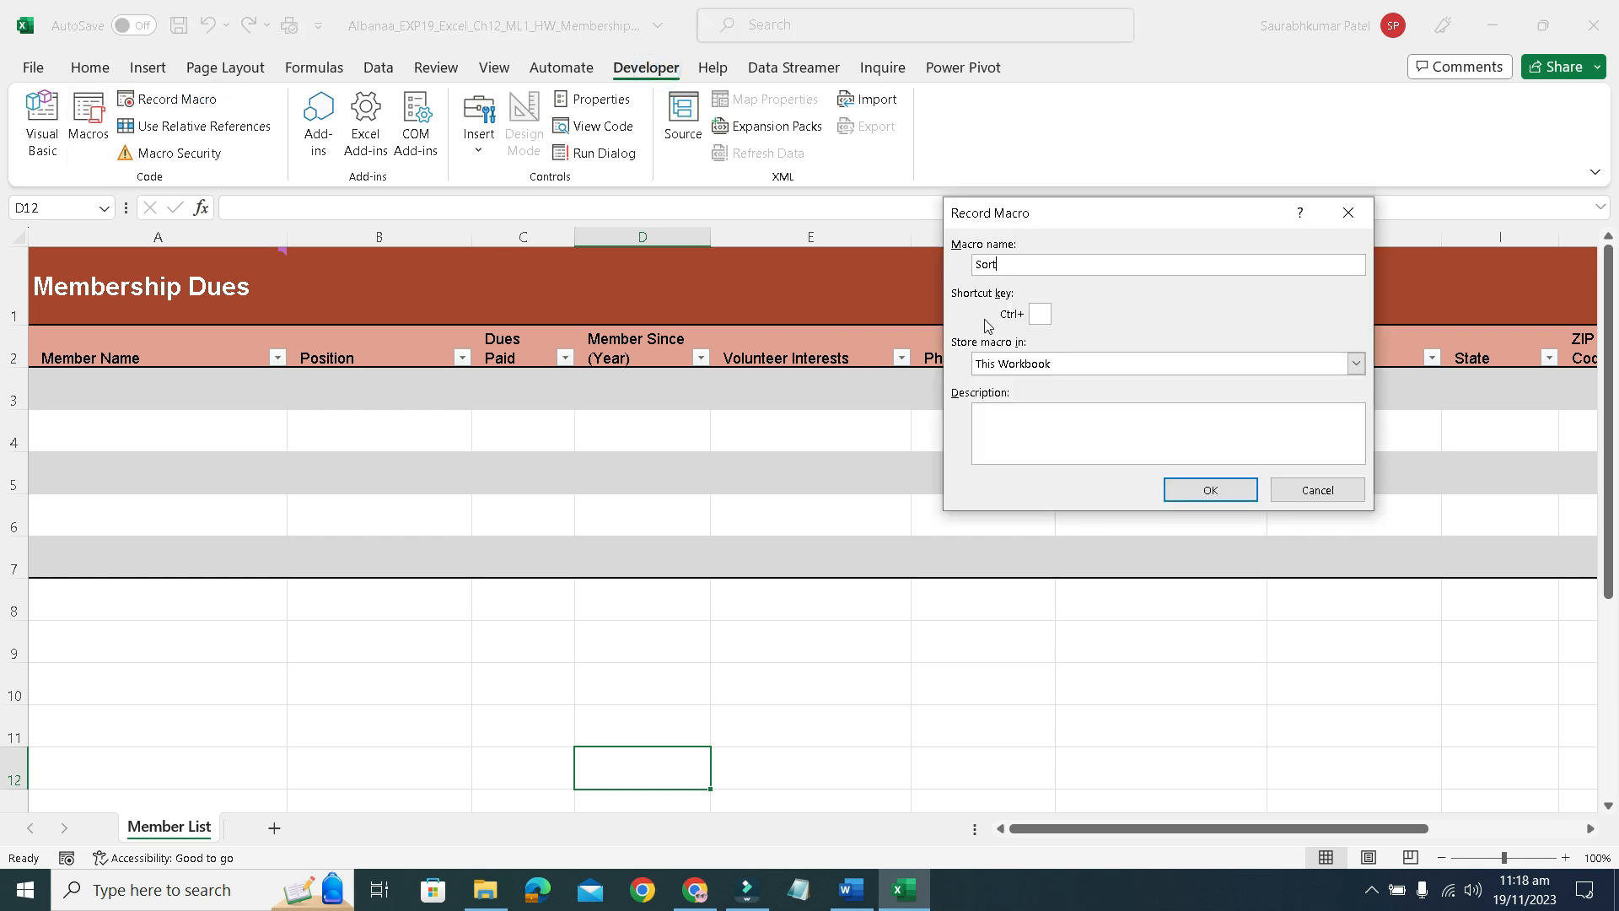
{"action": "left_click", "coordinate": [1172, 500]}
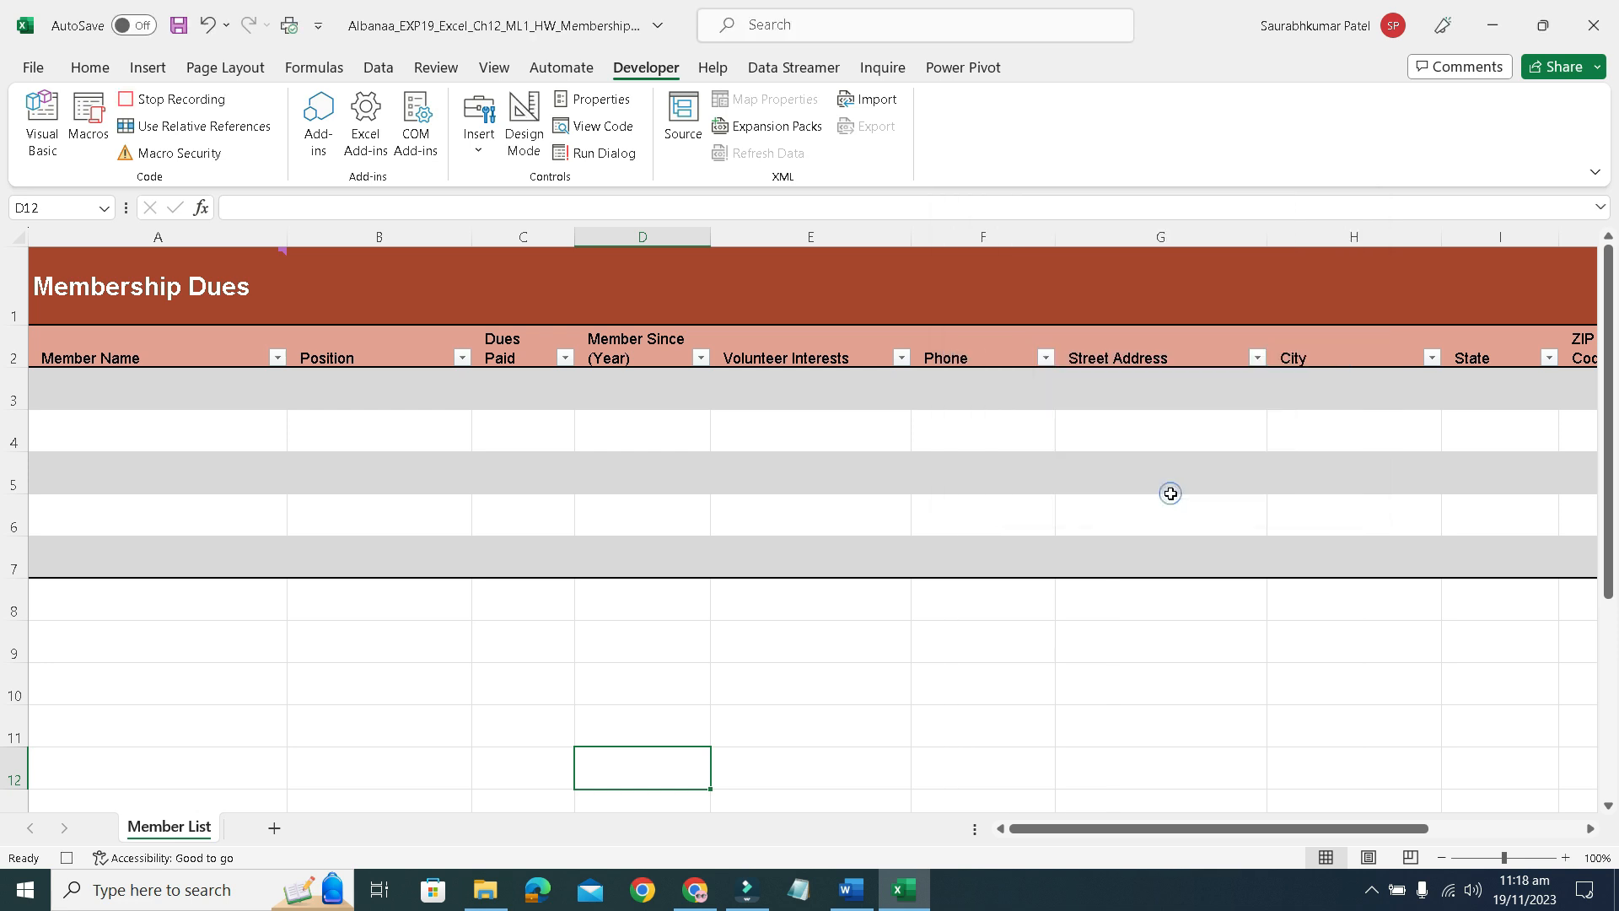
Recheck the step 6 instruction in Word, return to the Excel workbook and select the range A1:L7 for sorting.
{"action": "left_click", "coordinate": [839, 885]}
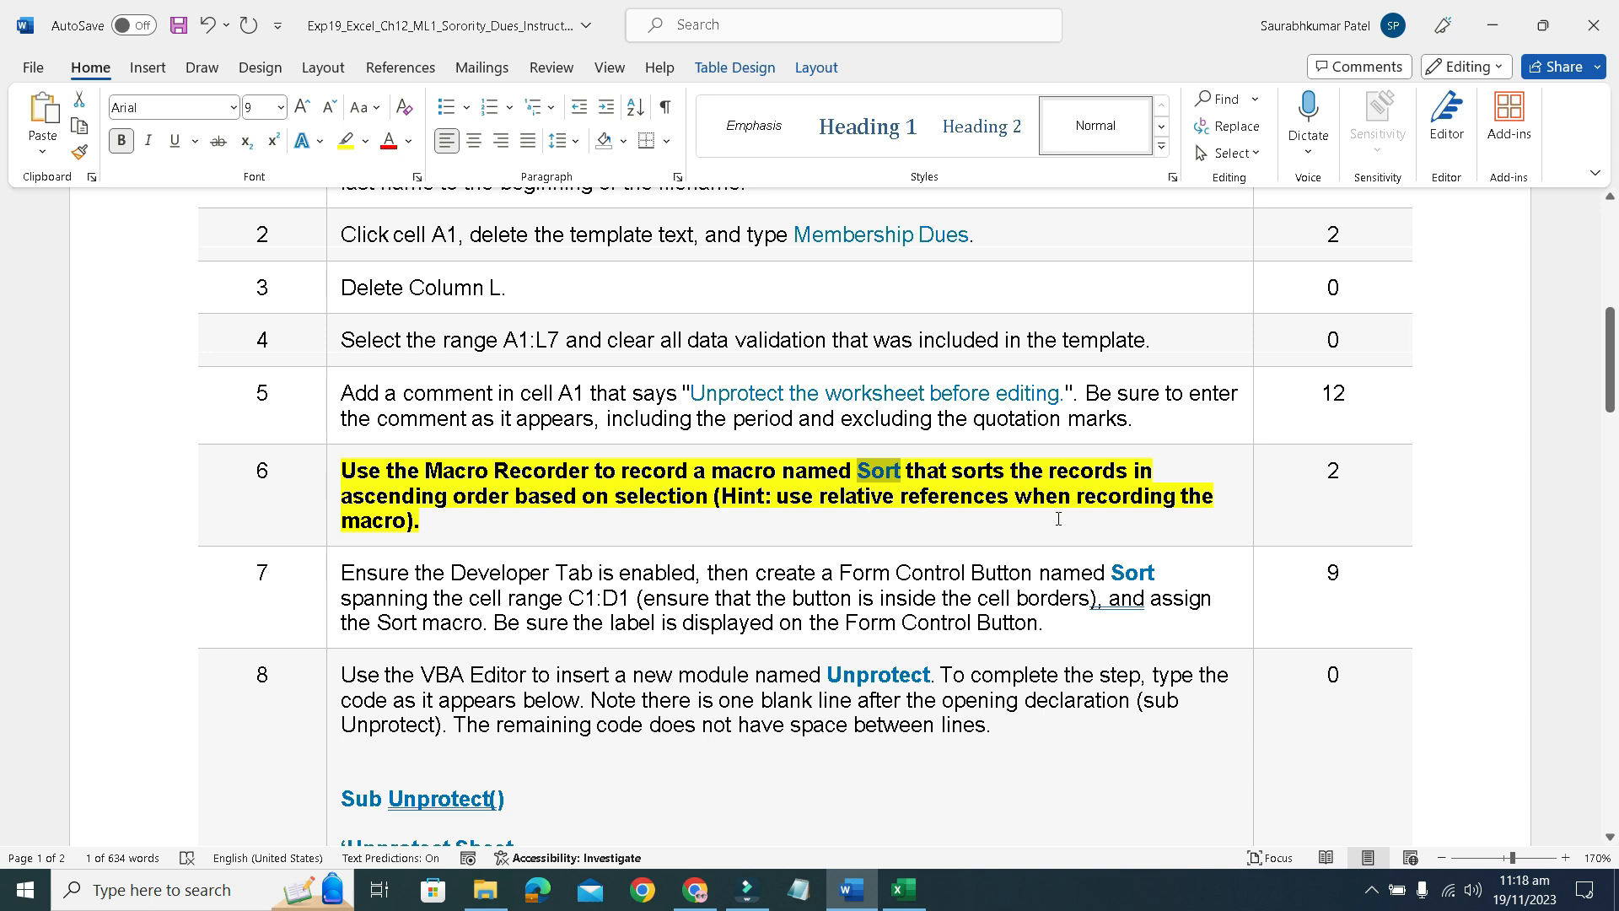
{"action": "left_click", "coordinate": [903, 887]}
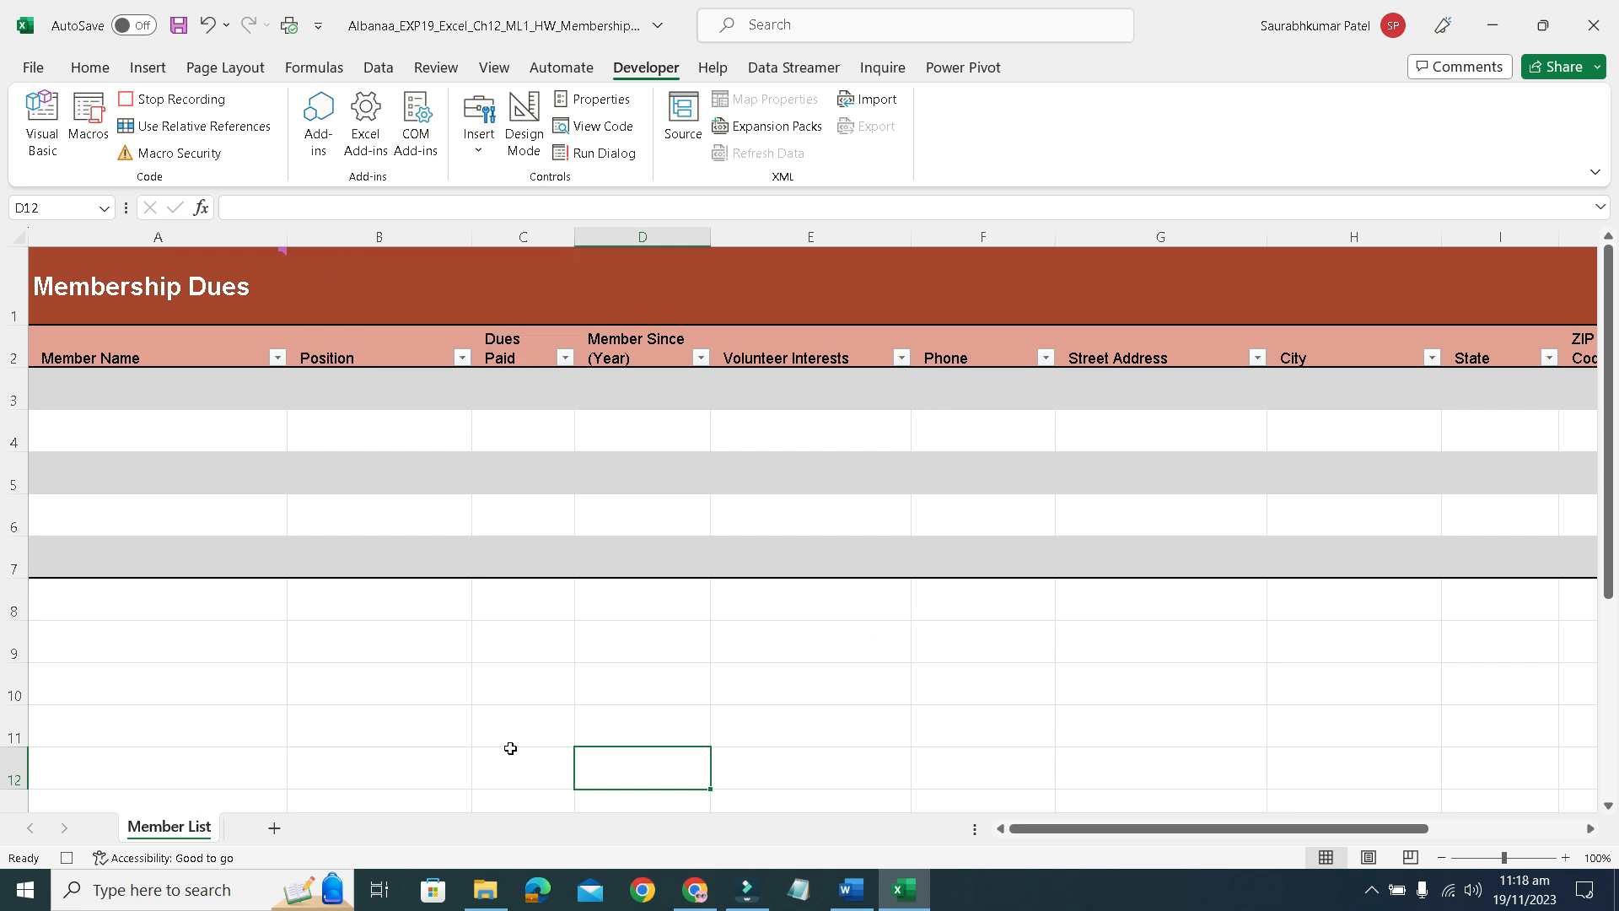
{"action": "mouse_move", "coordinate": [1008, 828]}
{"action": "left_mouse_down"}
{"action": "mouse_move", "coordinate": [1088, 825]}
{"action": "mouse_move", "coordinate": [1004, 827]}
{"action": "left_mouse_up"}
{"action": "mouse_move", "coordinate": [57, 272]}
{"action": "left_click_drag", "start_coordinate": [56, 273], "coordinate": [1413, 552]}
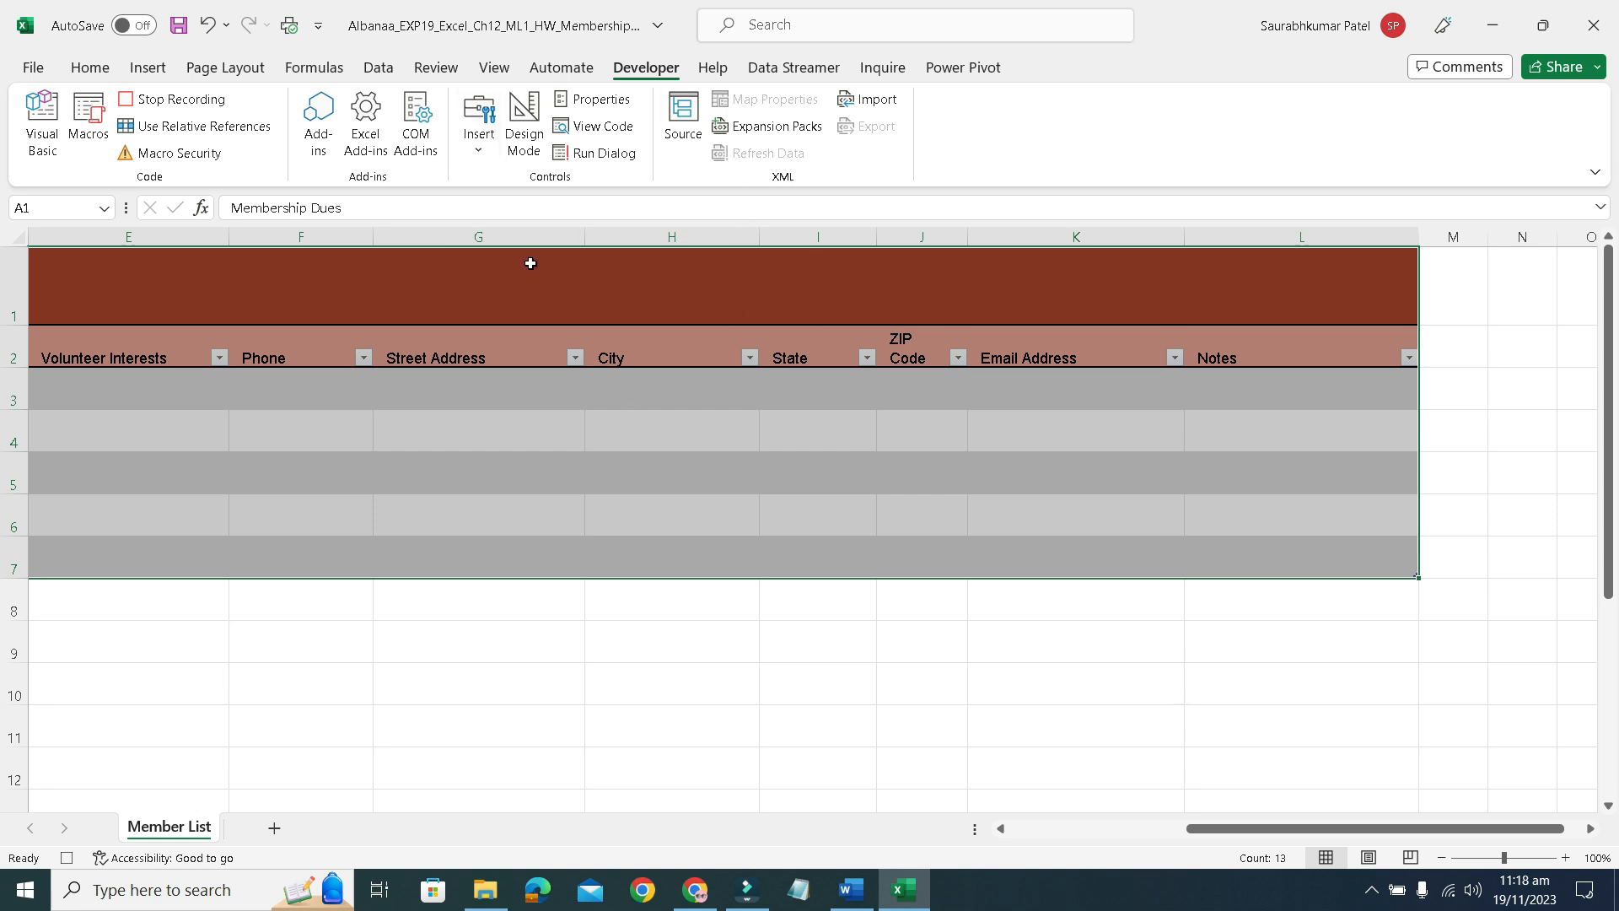
{"action": "left_click", "coordinate": [84, 66]}
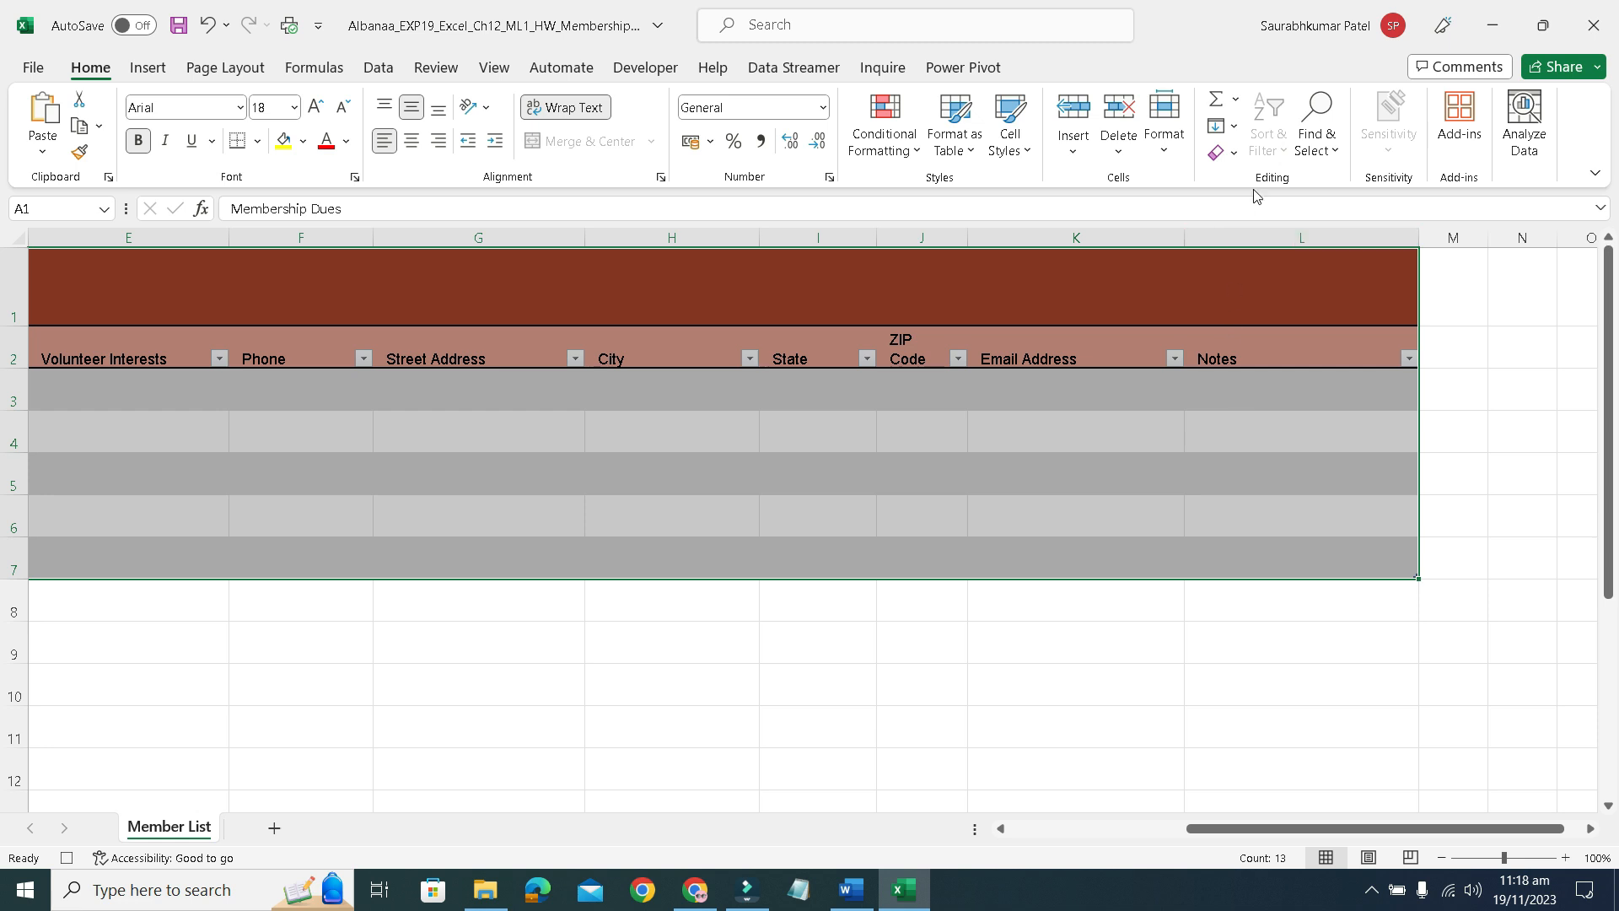
Try to sort in ascending order from cell K1 in the title row.
{"action": "left_click", "coordinate": [824, 590]}
{"action": "left_click", "coordinate": [819, 242]}
{"action": "left_click", "coordinate": [1068, 268]}
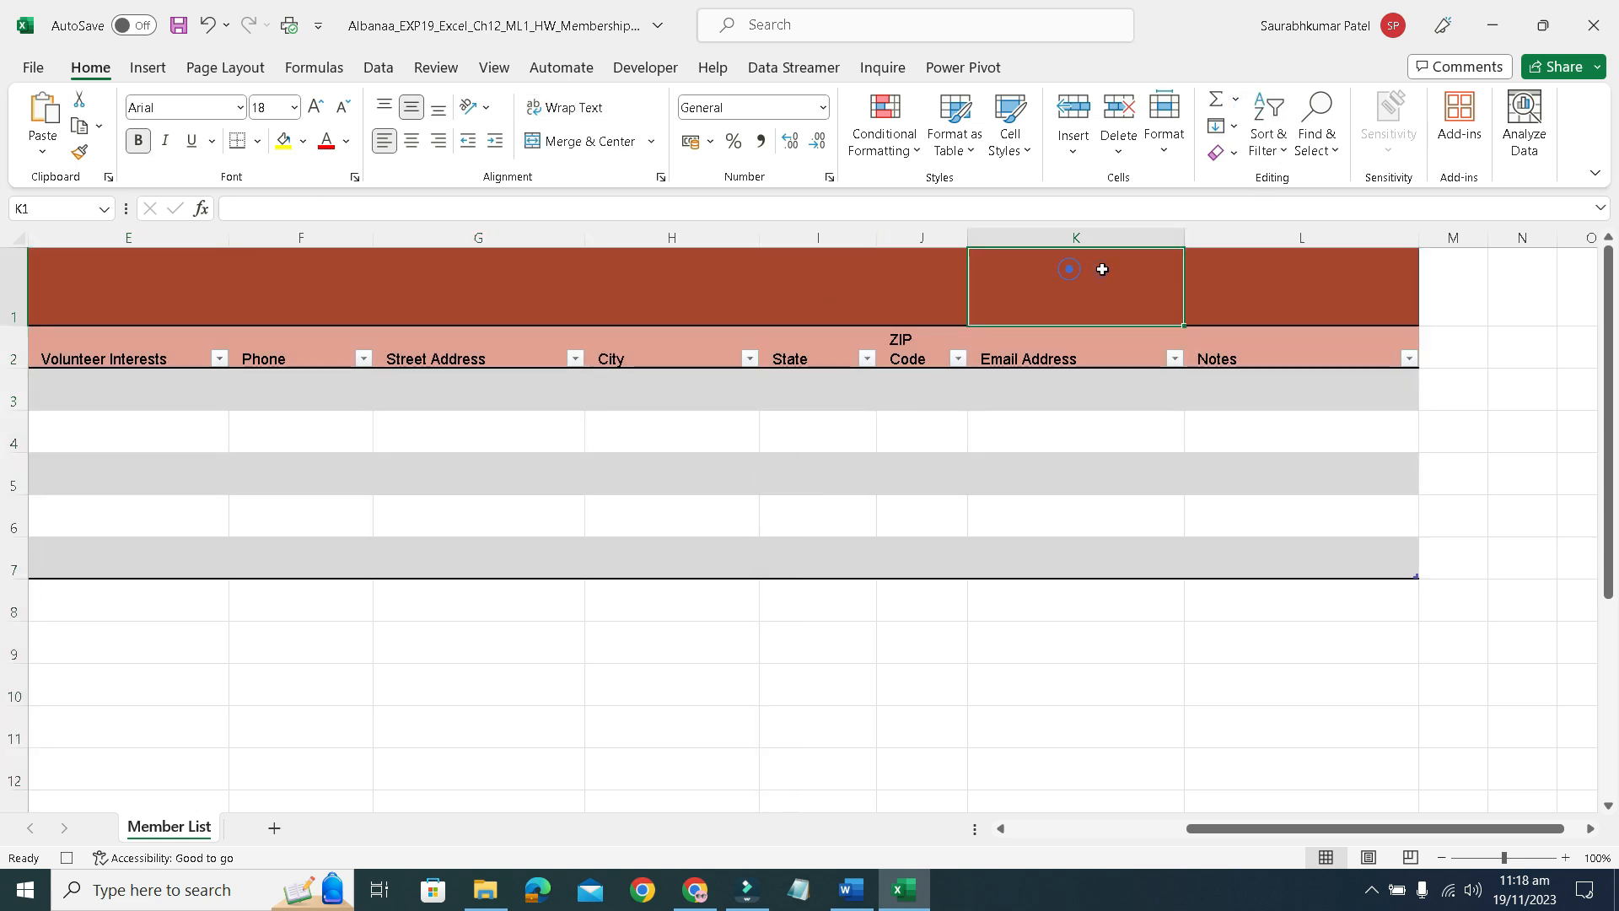
{"action": "left_click", "coordinate": [1269, 139]}
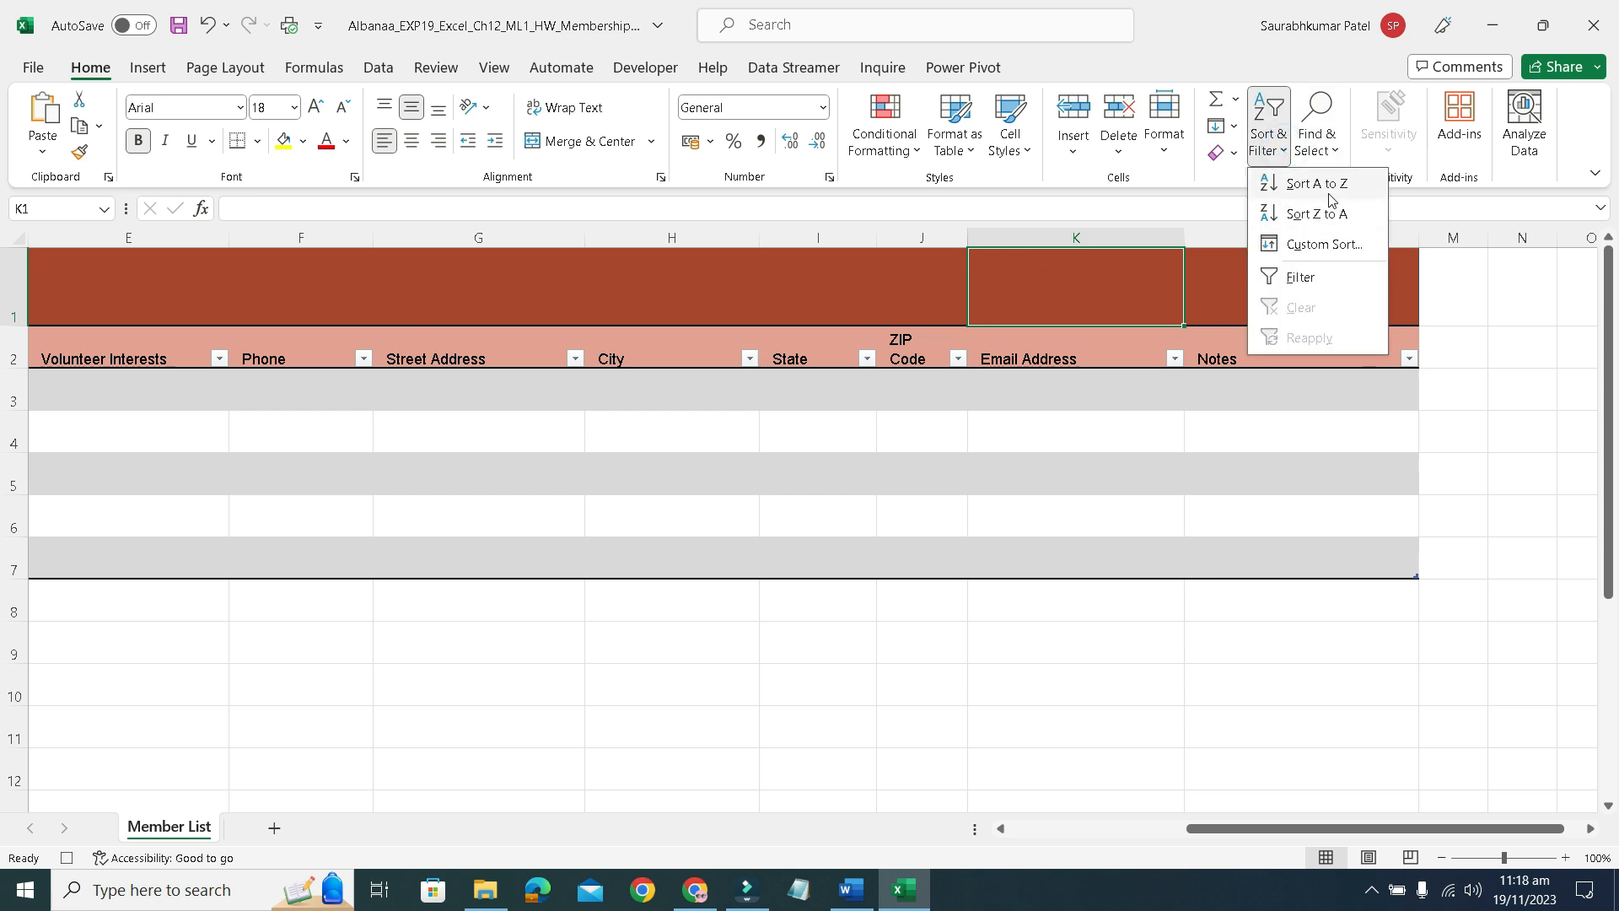
{"action": "left_click", "coordinate": [1332, 207]}
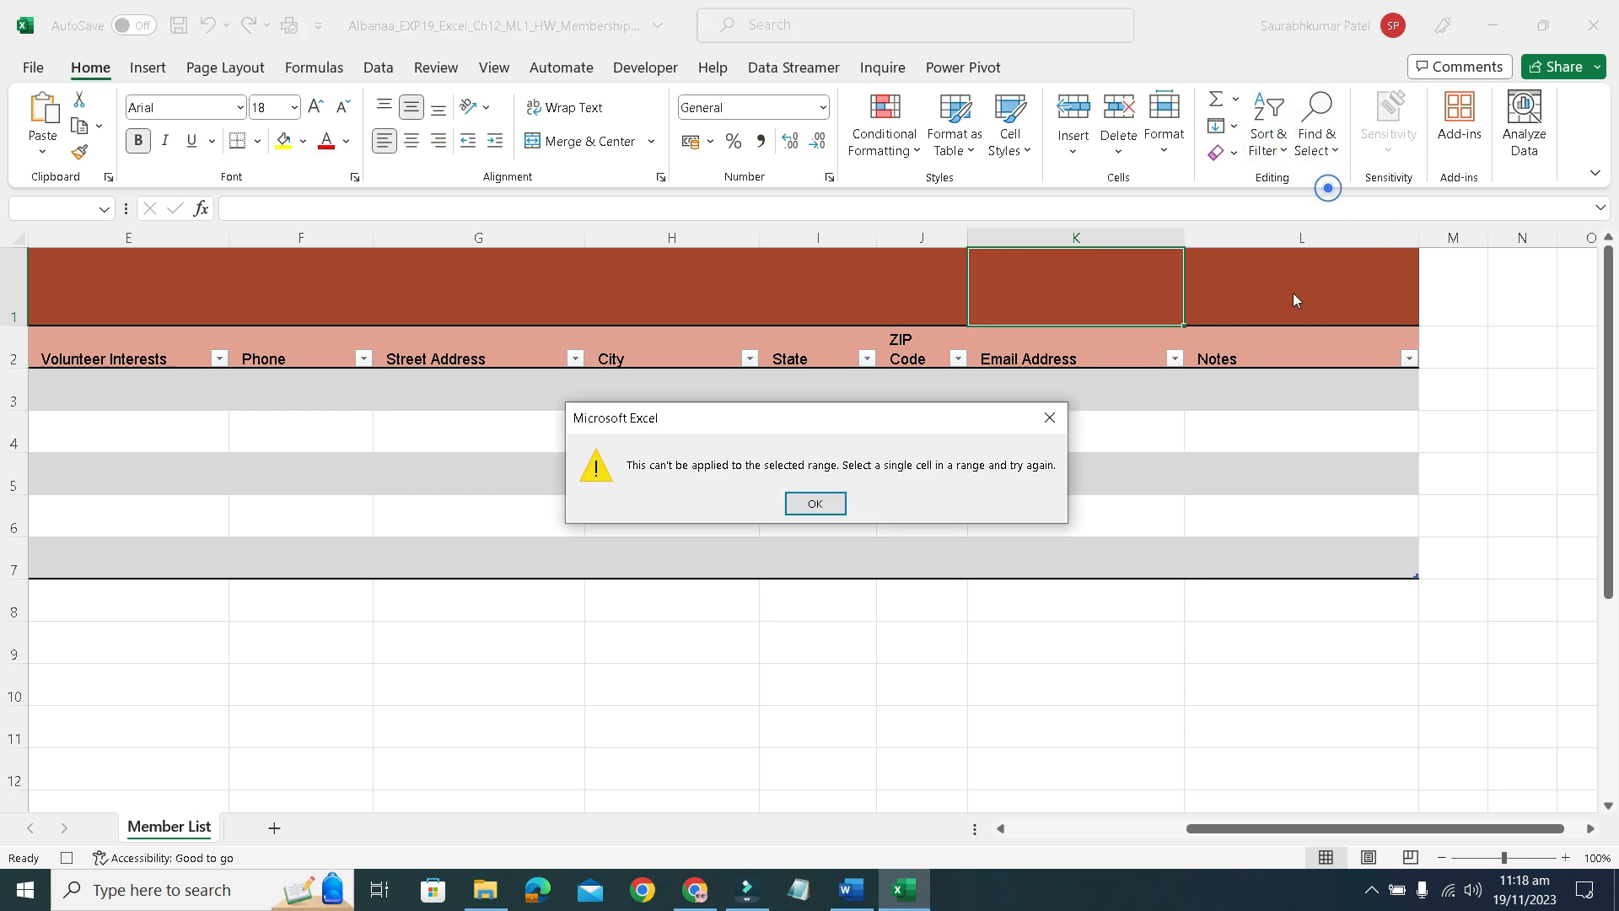
{"action": "left_click", "coordinate": [812, 503]}
Sort the table in ascending order by the Phone column from cell F4, and select cell G10.
{"action": "left_click", "coordinate": [680, 458]}
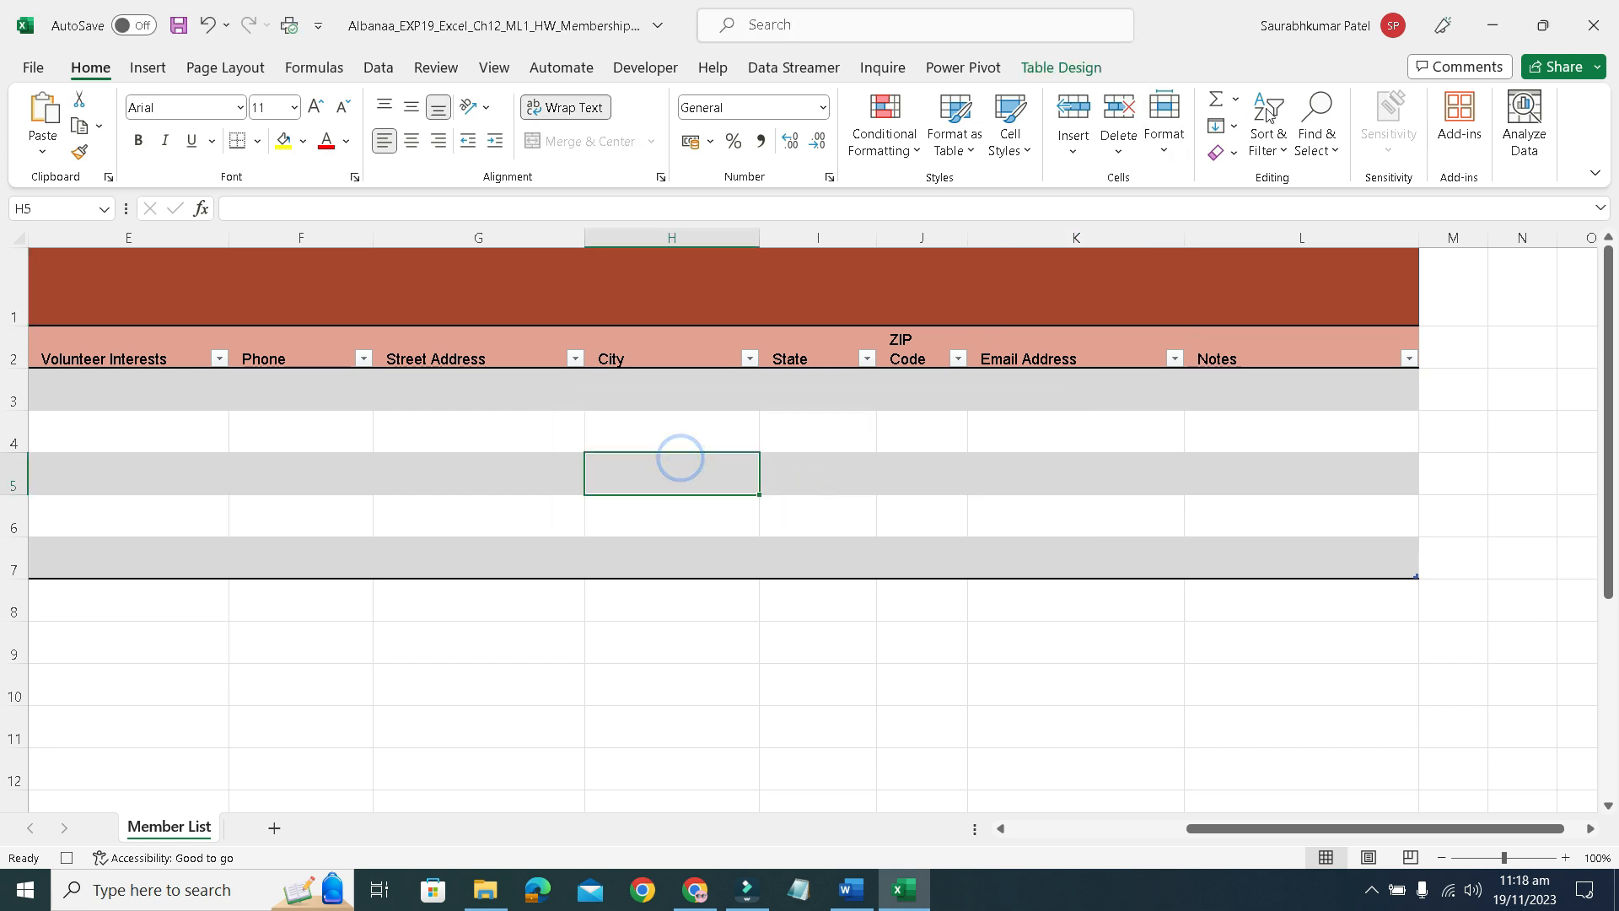
{"action": "left_click", "coordinate": [347, 417]}
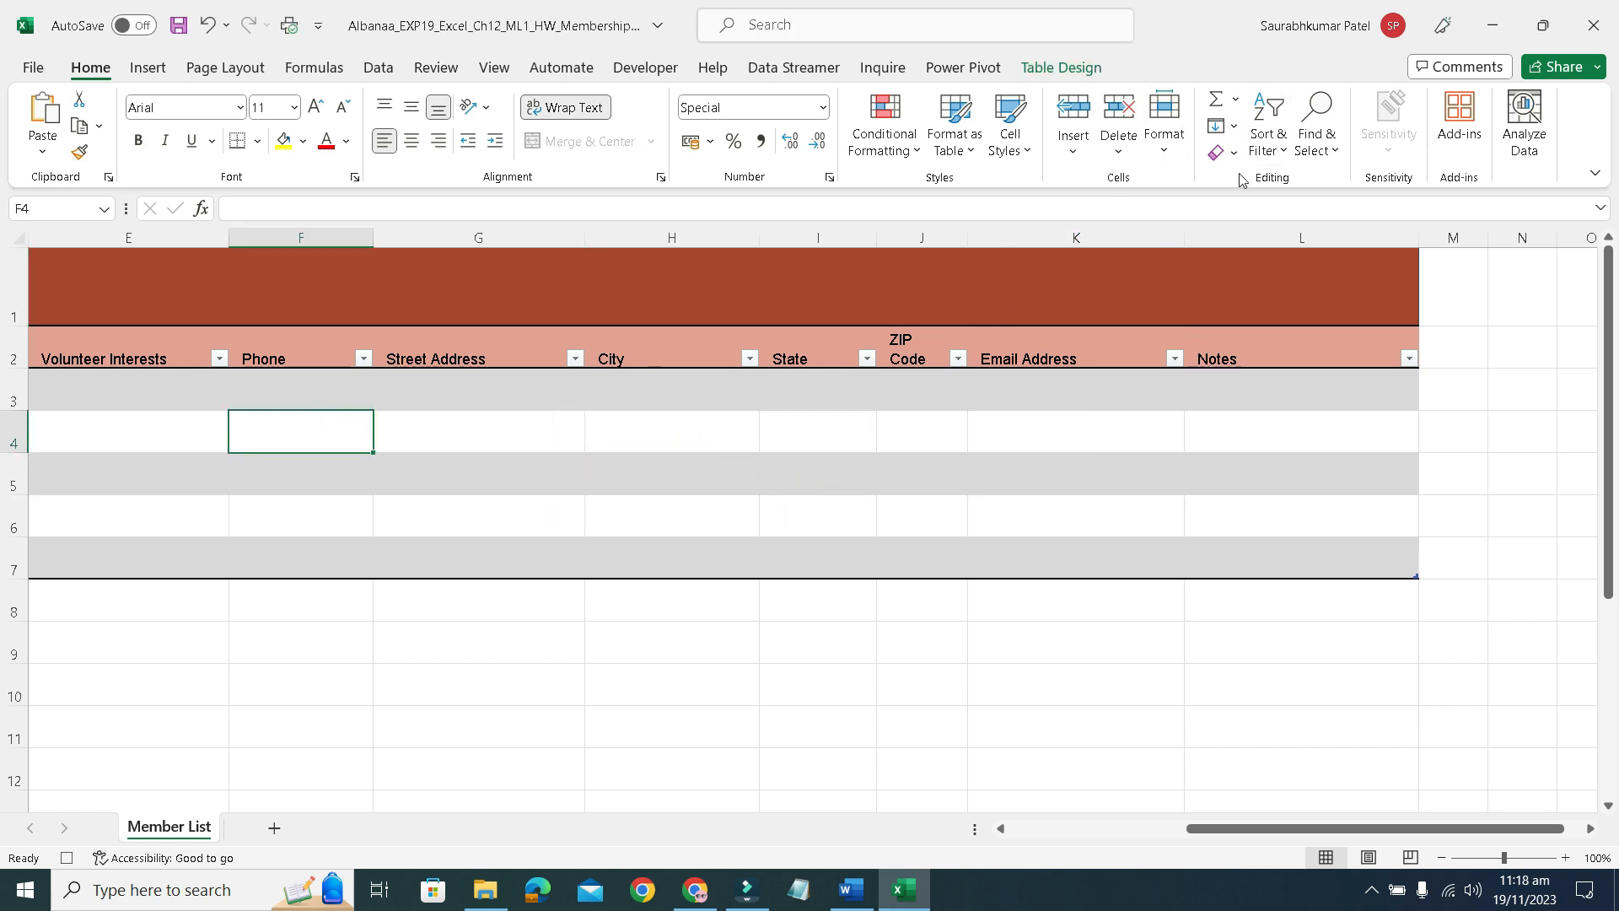
{"action": "left_click", "coordinate": [1268, 139]}
{"action": "left_click", "coordinate": [1278, 182]}
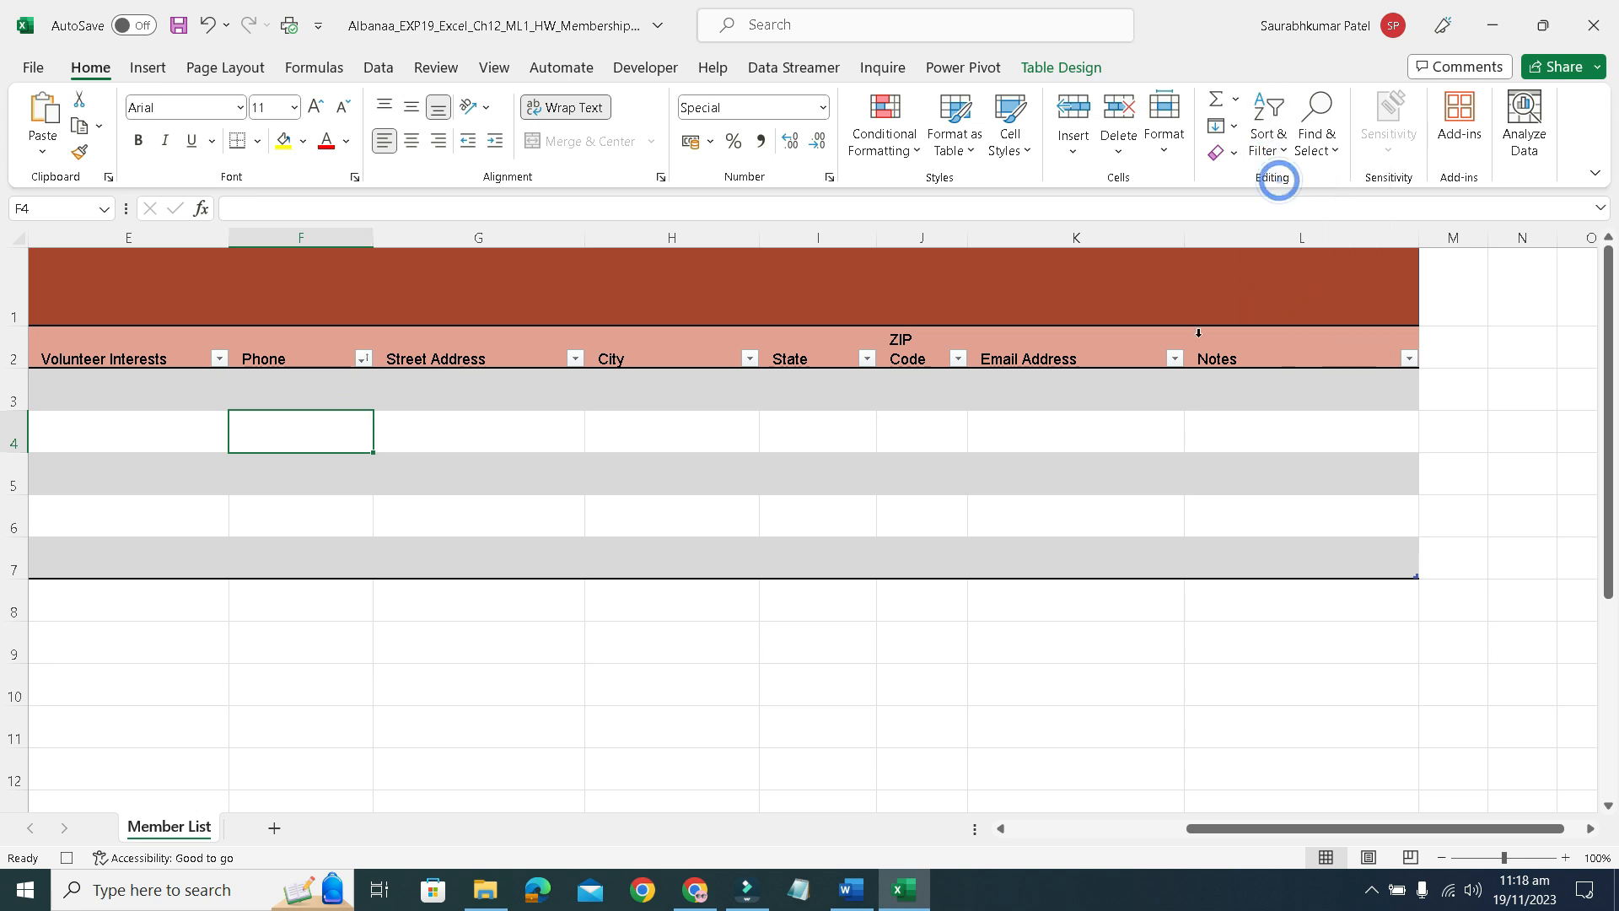
{"action": "left_click", "coordinate": [550, 689]}
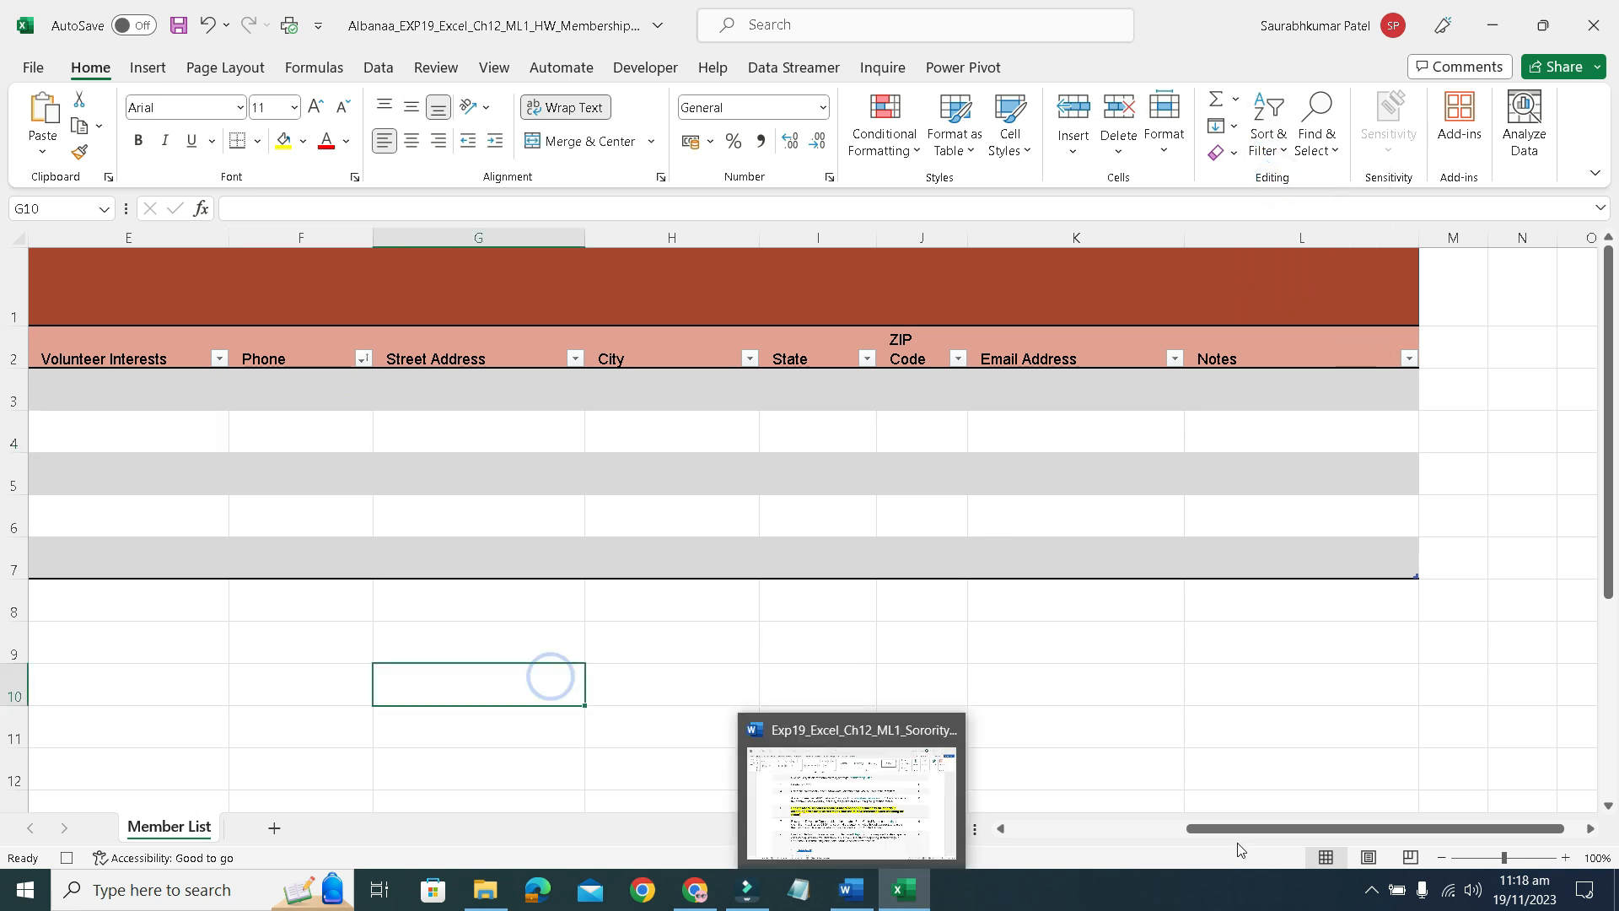
Switch to the Word instructions and remove the bold and yellow highlight from the step 6 instruction.
{"action": "left_click_drag", "start_coordinate": [1223, 836], "coordinate": [998, 867]}
{"action": "left_click", "coordinate": [851, 889]}
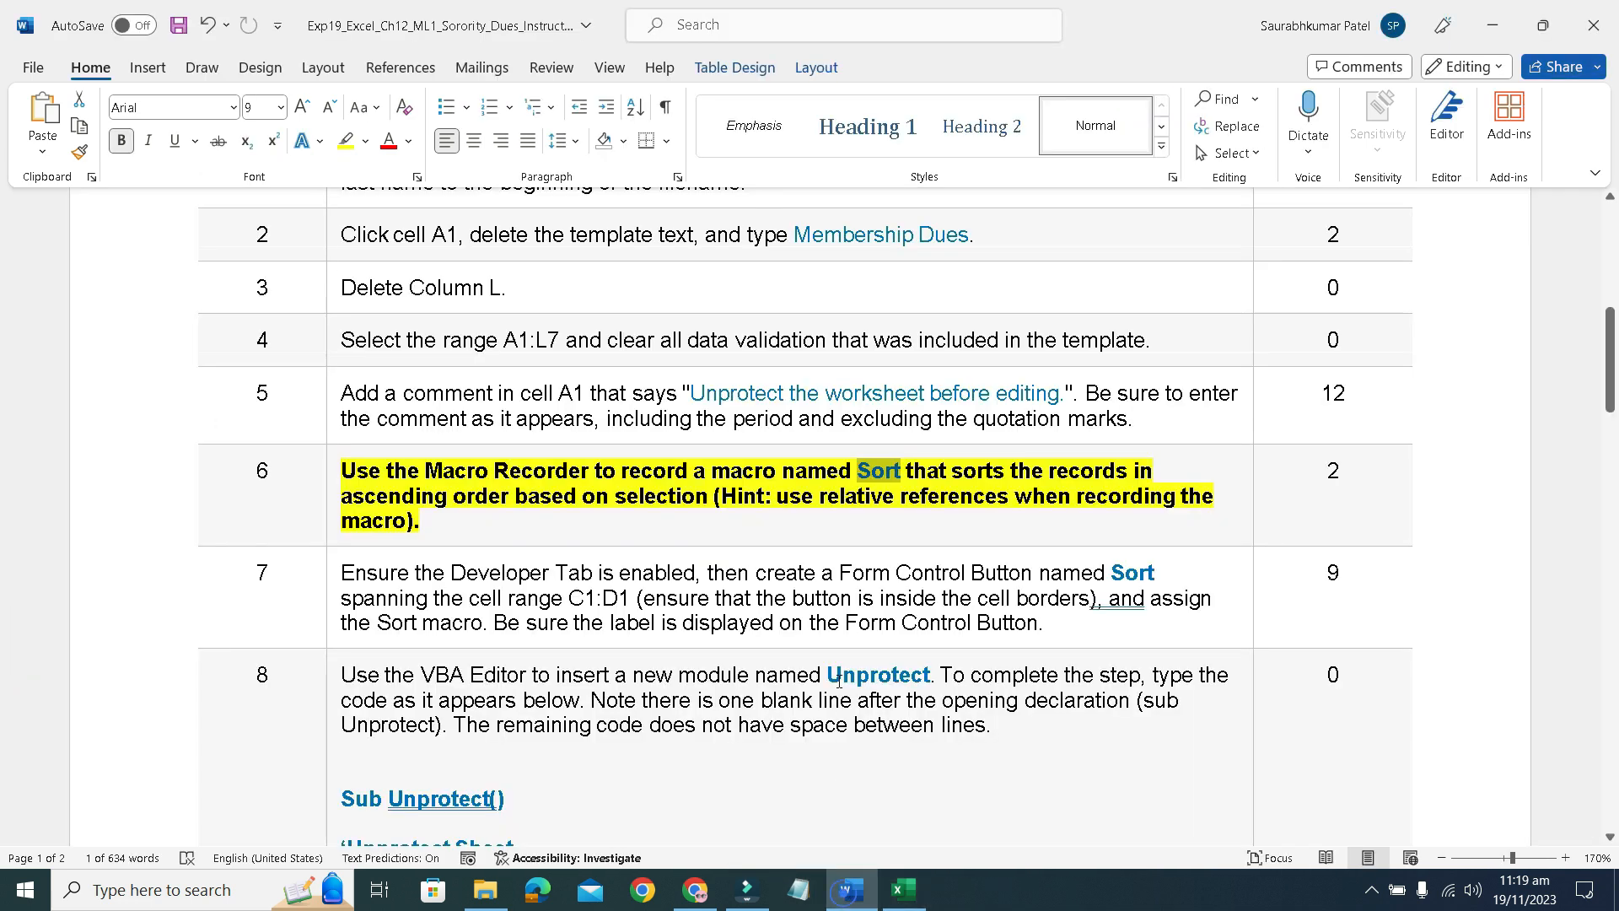
{"action": "left_click", "coordinate": [341, 476]}
{"action": "left_click", "coordinate": [357, 441]}
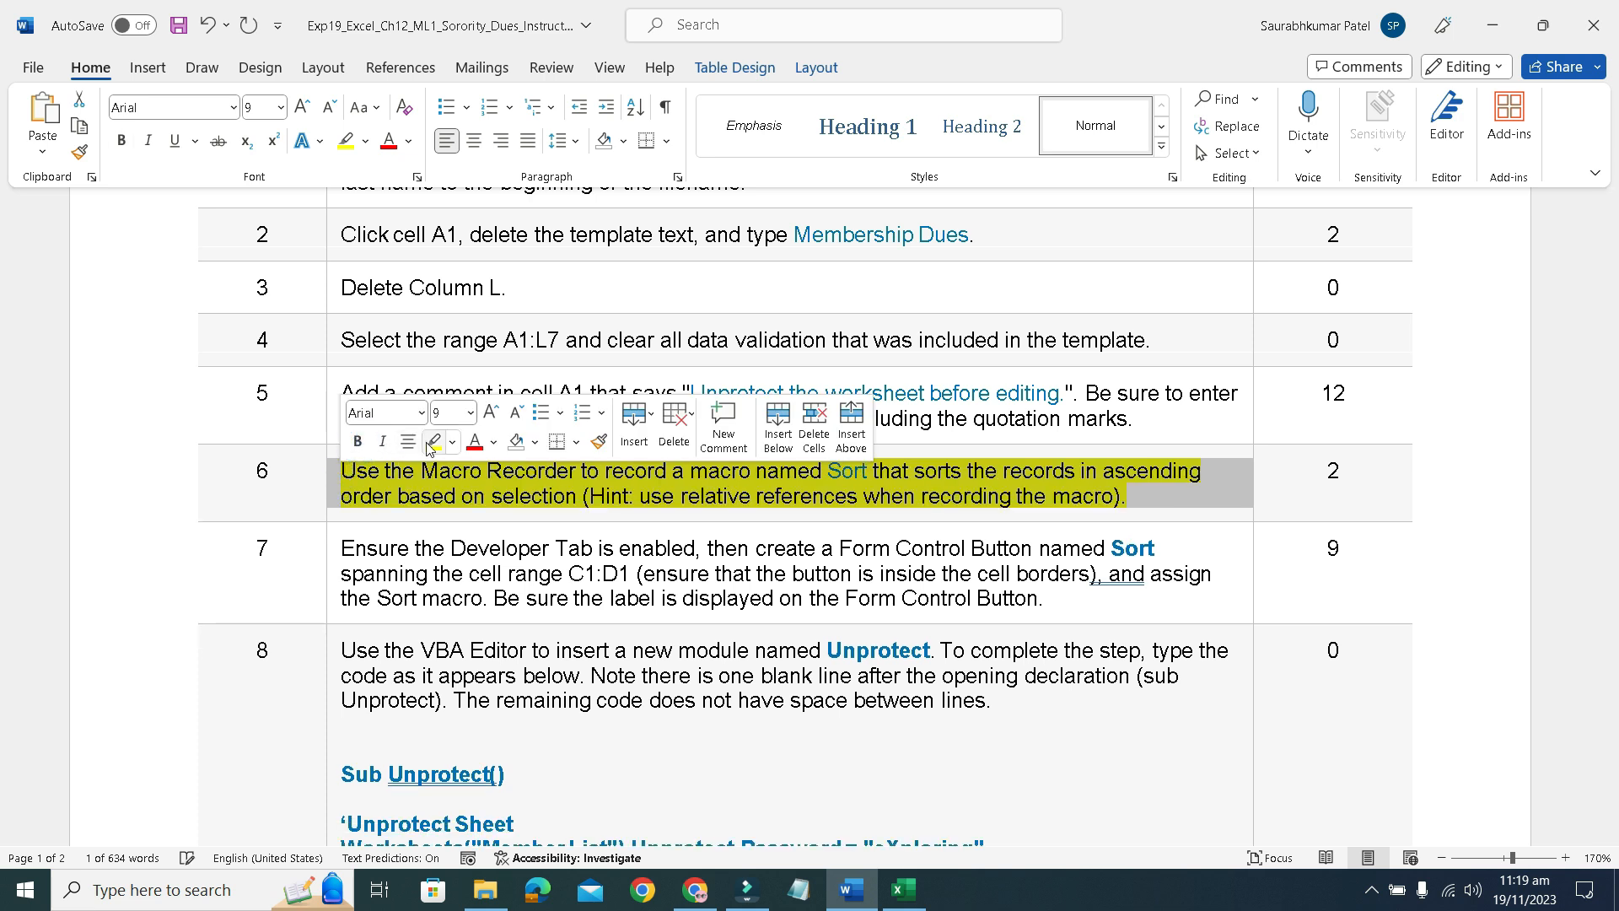
{"action": "left_click", "coordinate": [431, 442]}
Make the whole step 7 instruction about the Sort Form Control Button bold, highlight it in yellow and read its requirements.
{"action": "left_click", "coordinate": [337, 558]}
{"action": "left_click", "coordinate": [357, 526]}
{"action": "left_click", "coordinate": [431, 526]}
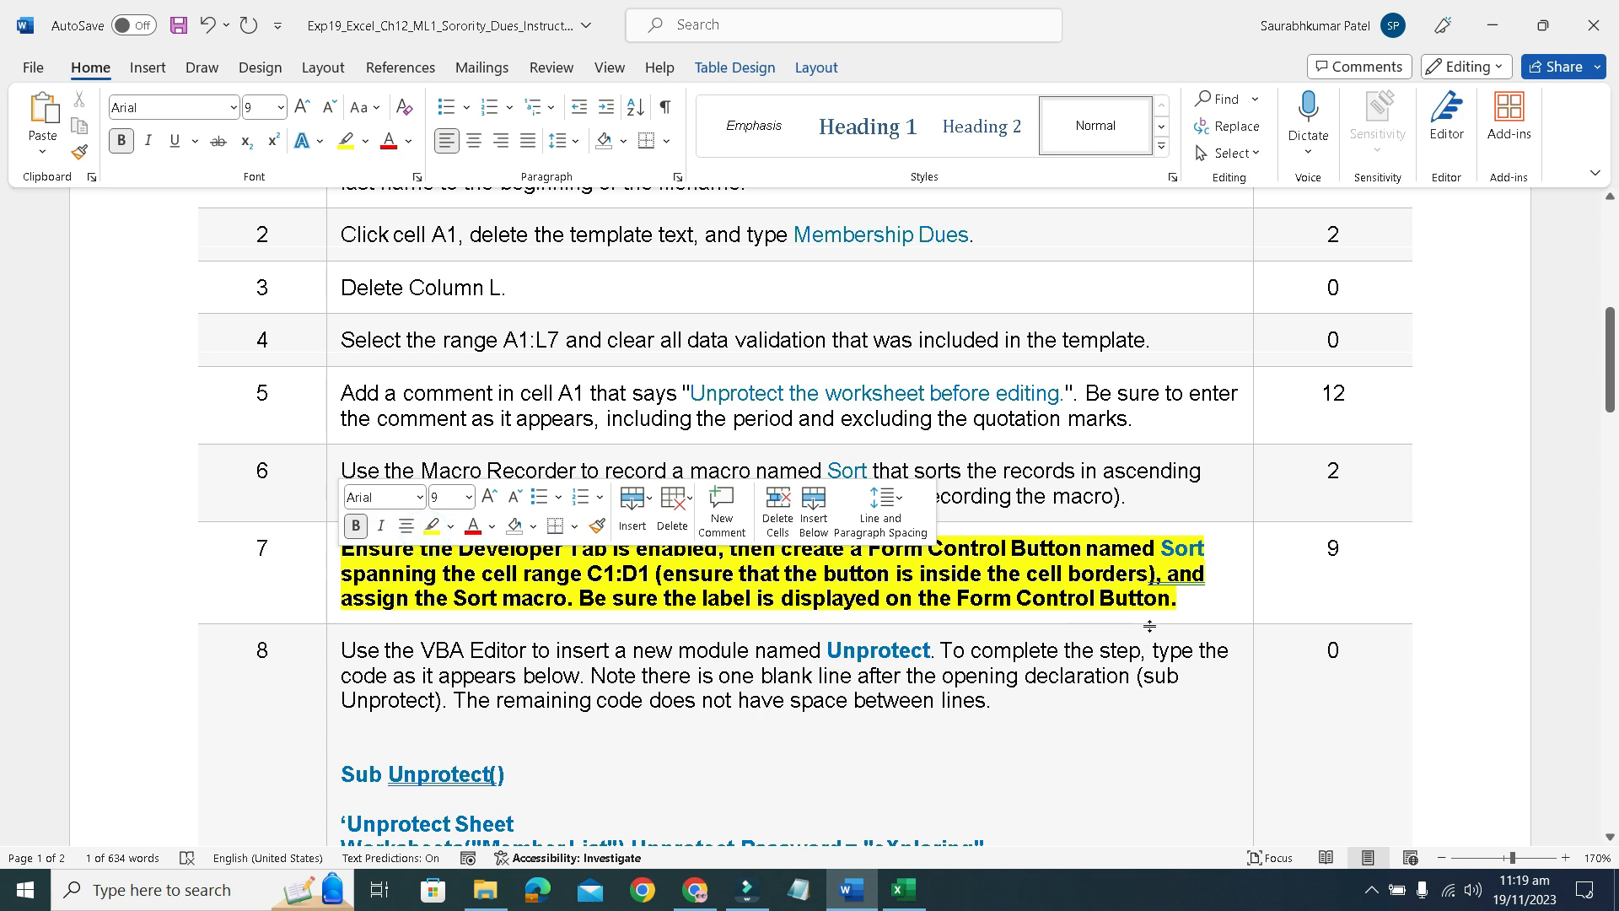
{"action": "left_click", "coordinate": [1179, 616]}
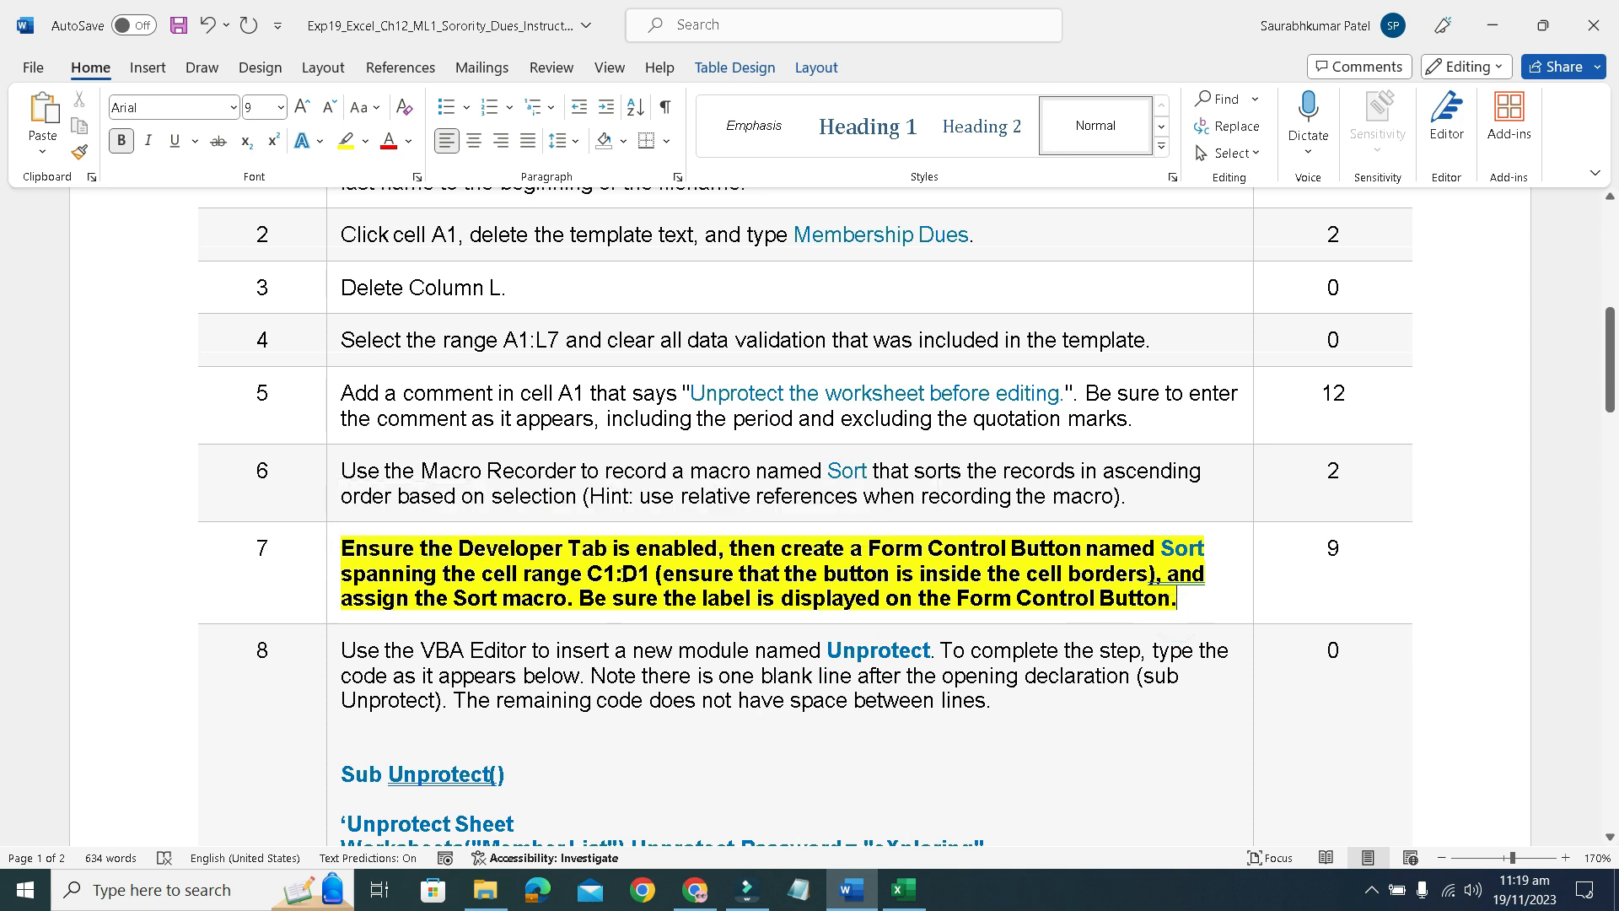
{"action": "left_click_drag", "start_coordinate": [458, 548], "coordinate": [716, 548]}
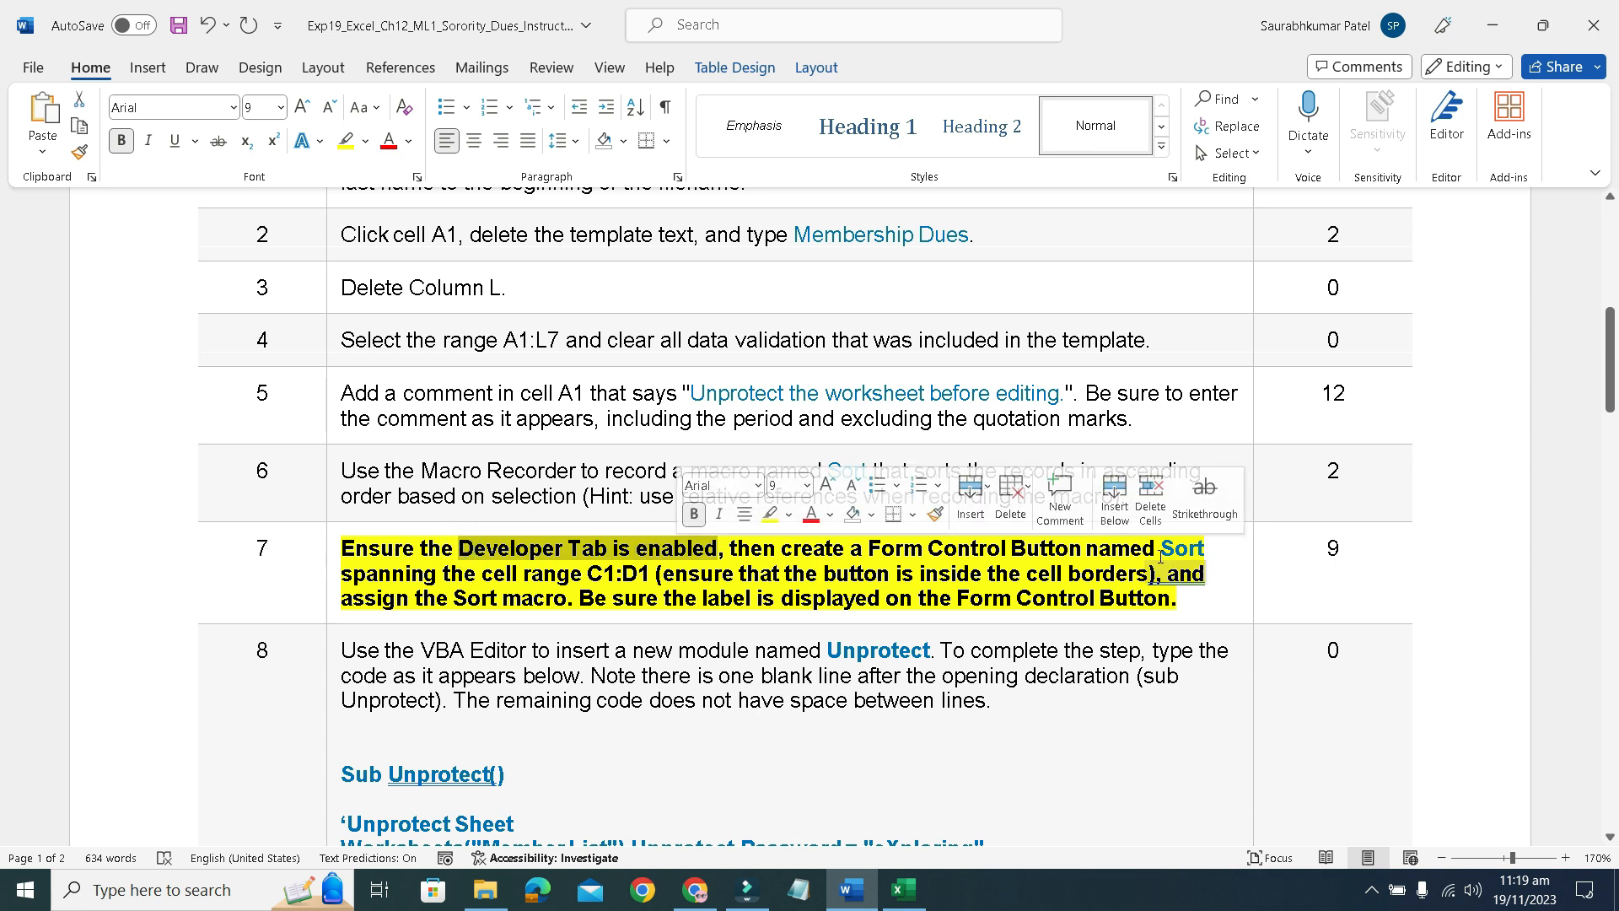
{"action": "left_click_drag", "start_coordinate": [1161, 549], "coordinate": [1201, 553]}
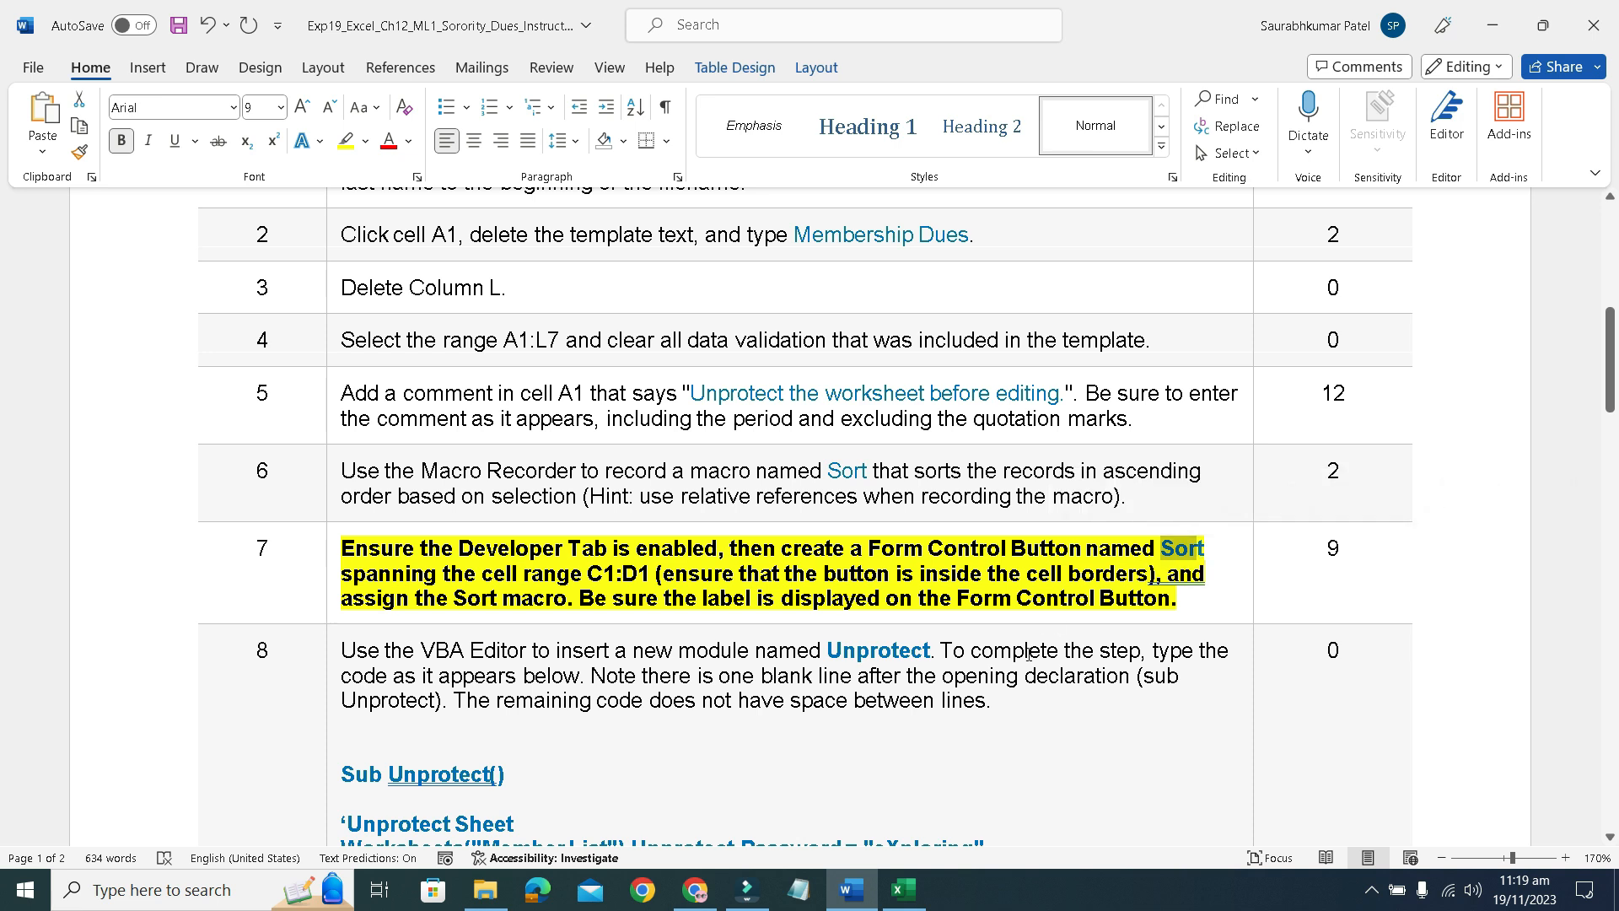
View the available form controls in the Excel workbook, and mark the button's C1:D1 range in step 7 of the Word instructions.
{"action": "mouse_move", "coordinate": [903, 889]}
{"action": "left_click", "coordinate": [859, 837]}
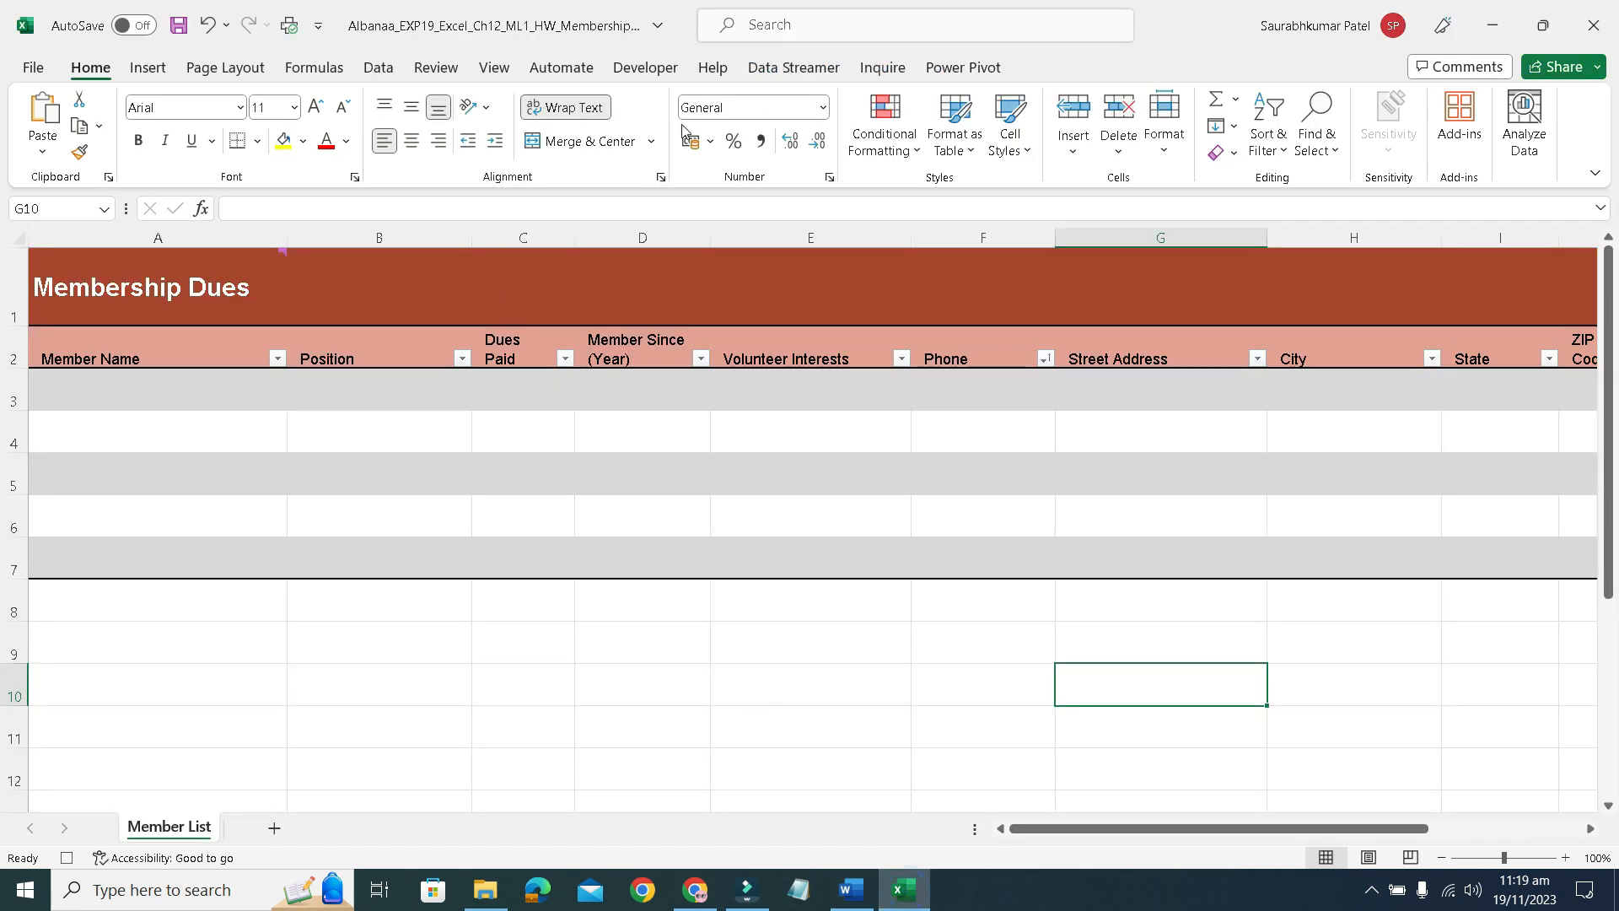
{"action": "left_click", "coordinate": [670, 73]}
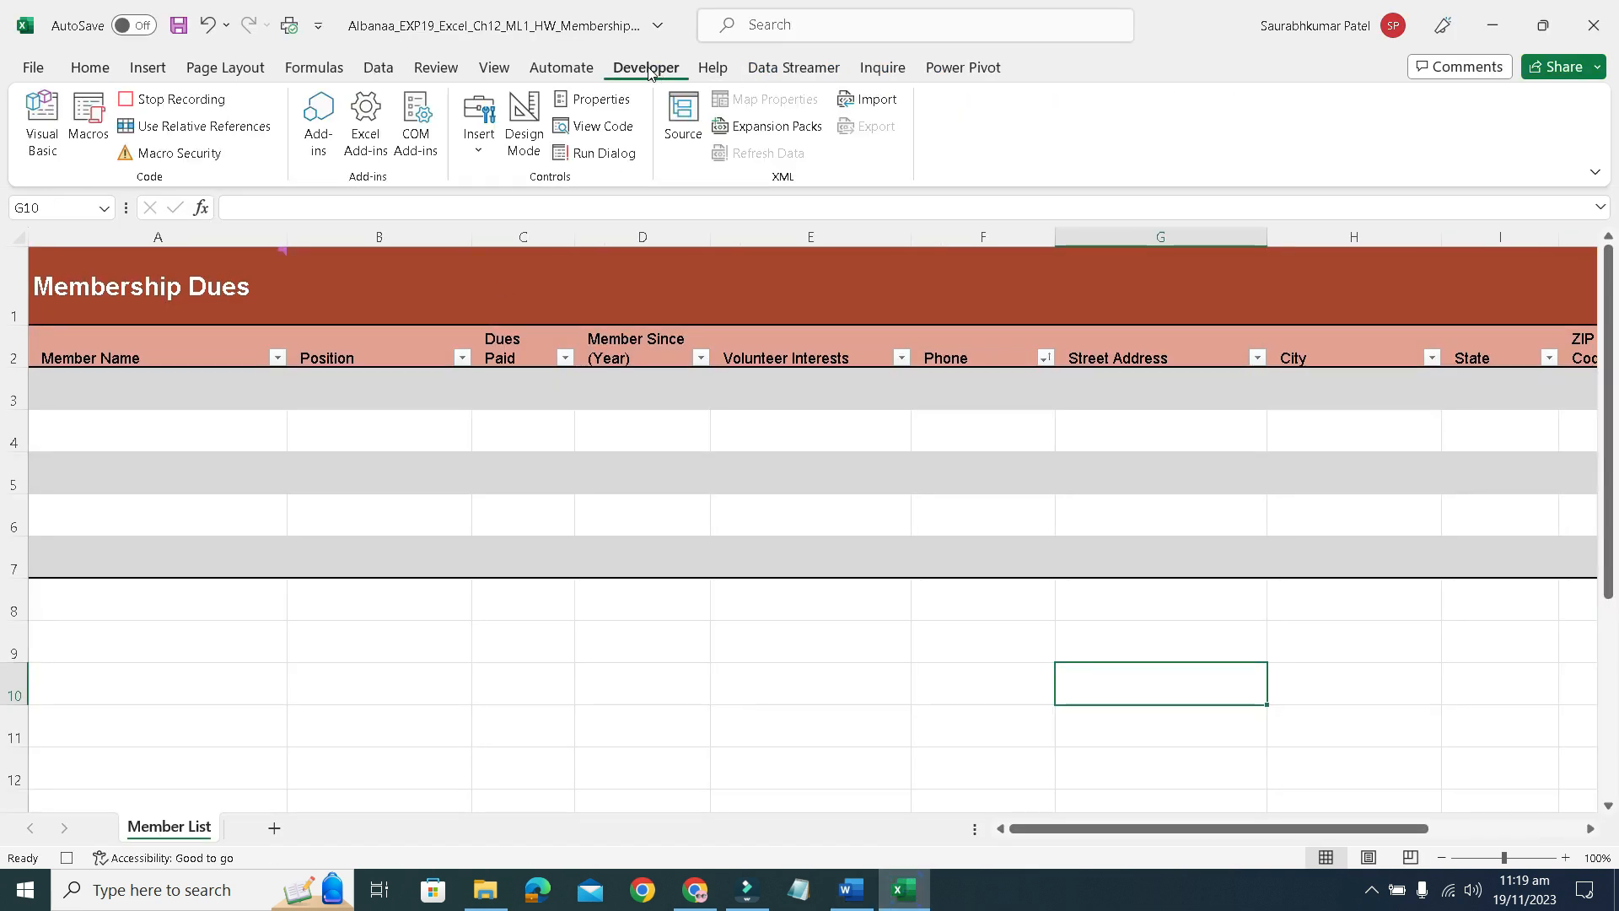
{"action": "left_click", "coordinate": [479, 155]}
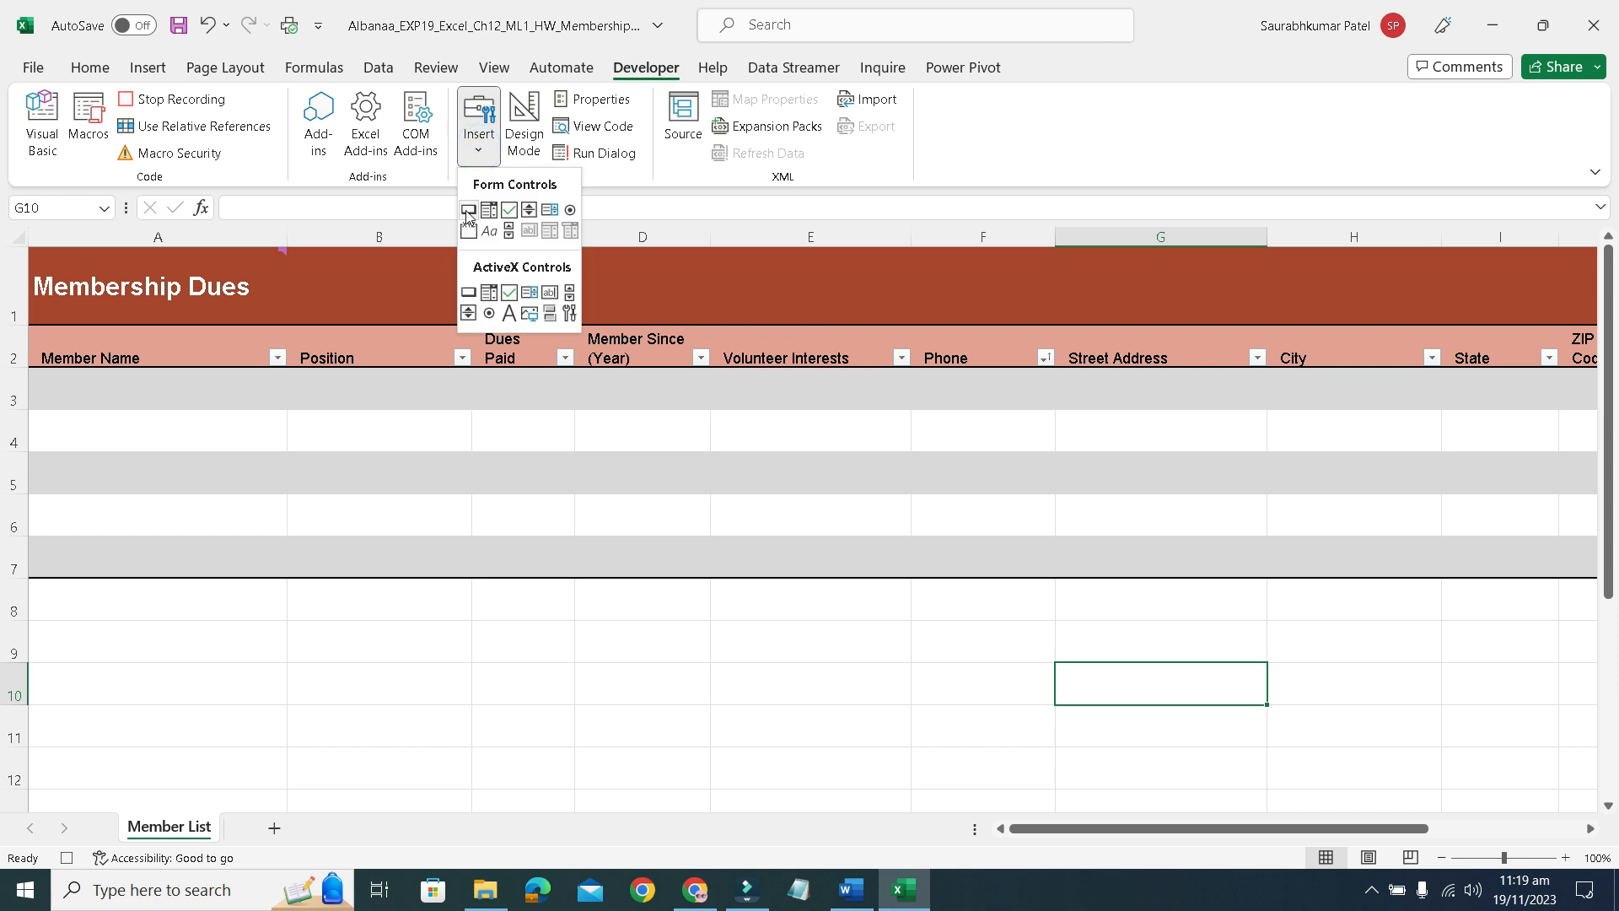
{"action": "left_click", "coordinate": [851, 890]}
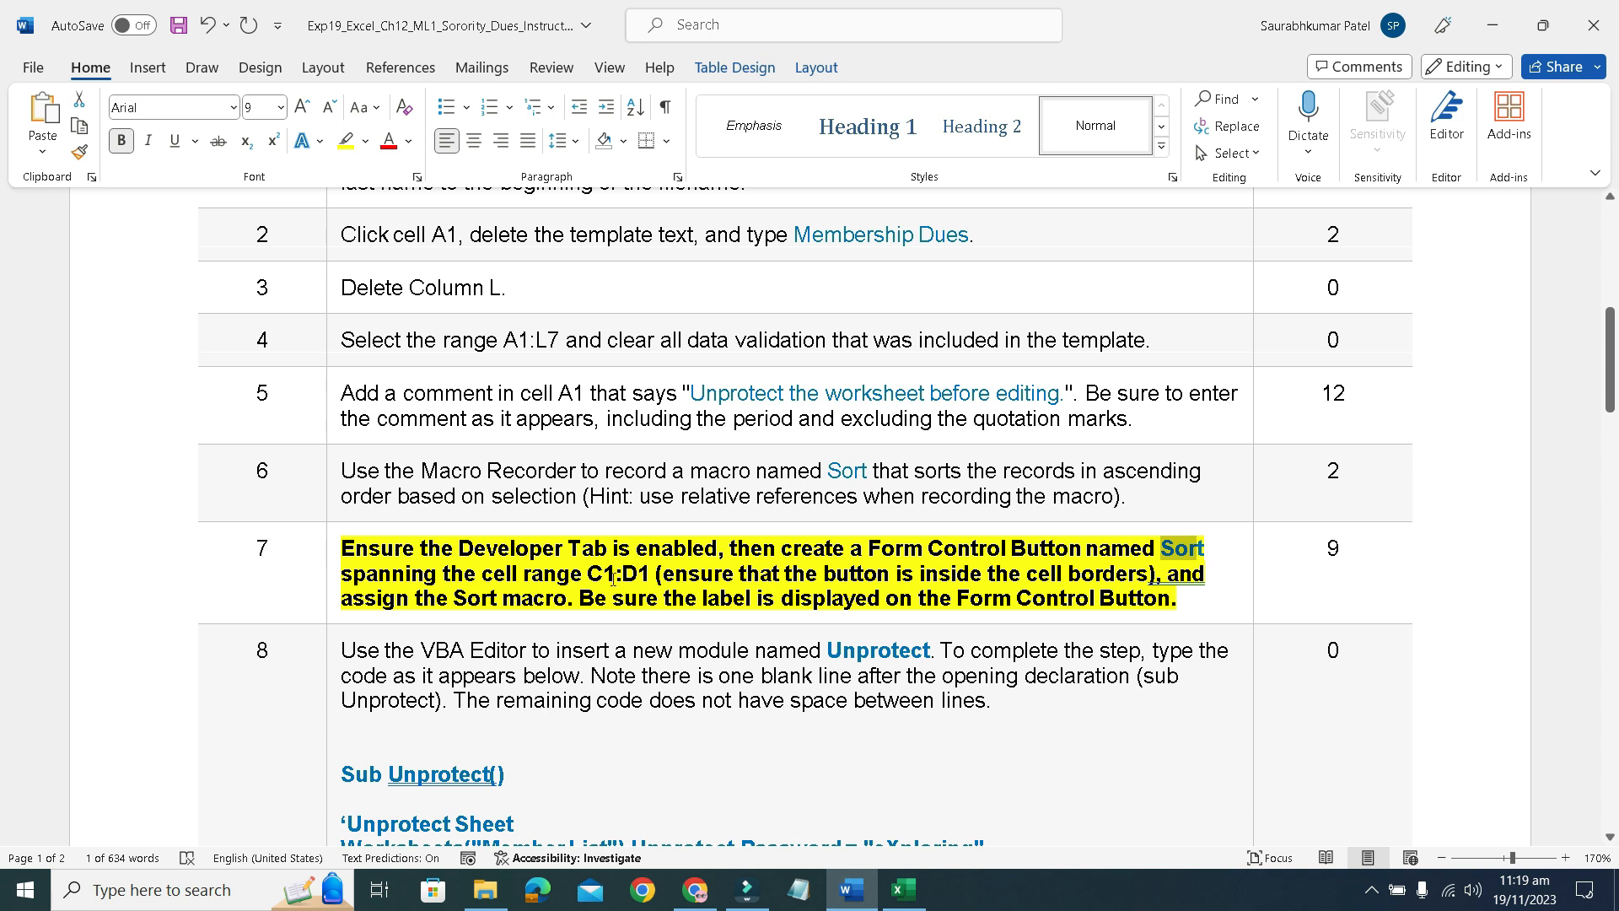
{"action": "left_click_drag", "start_coordinate": [585, 582], "coordinate": [647, 573]}
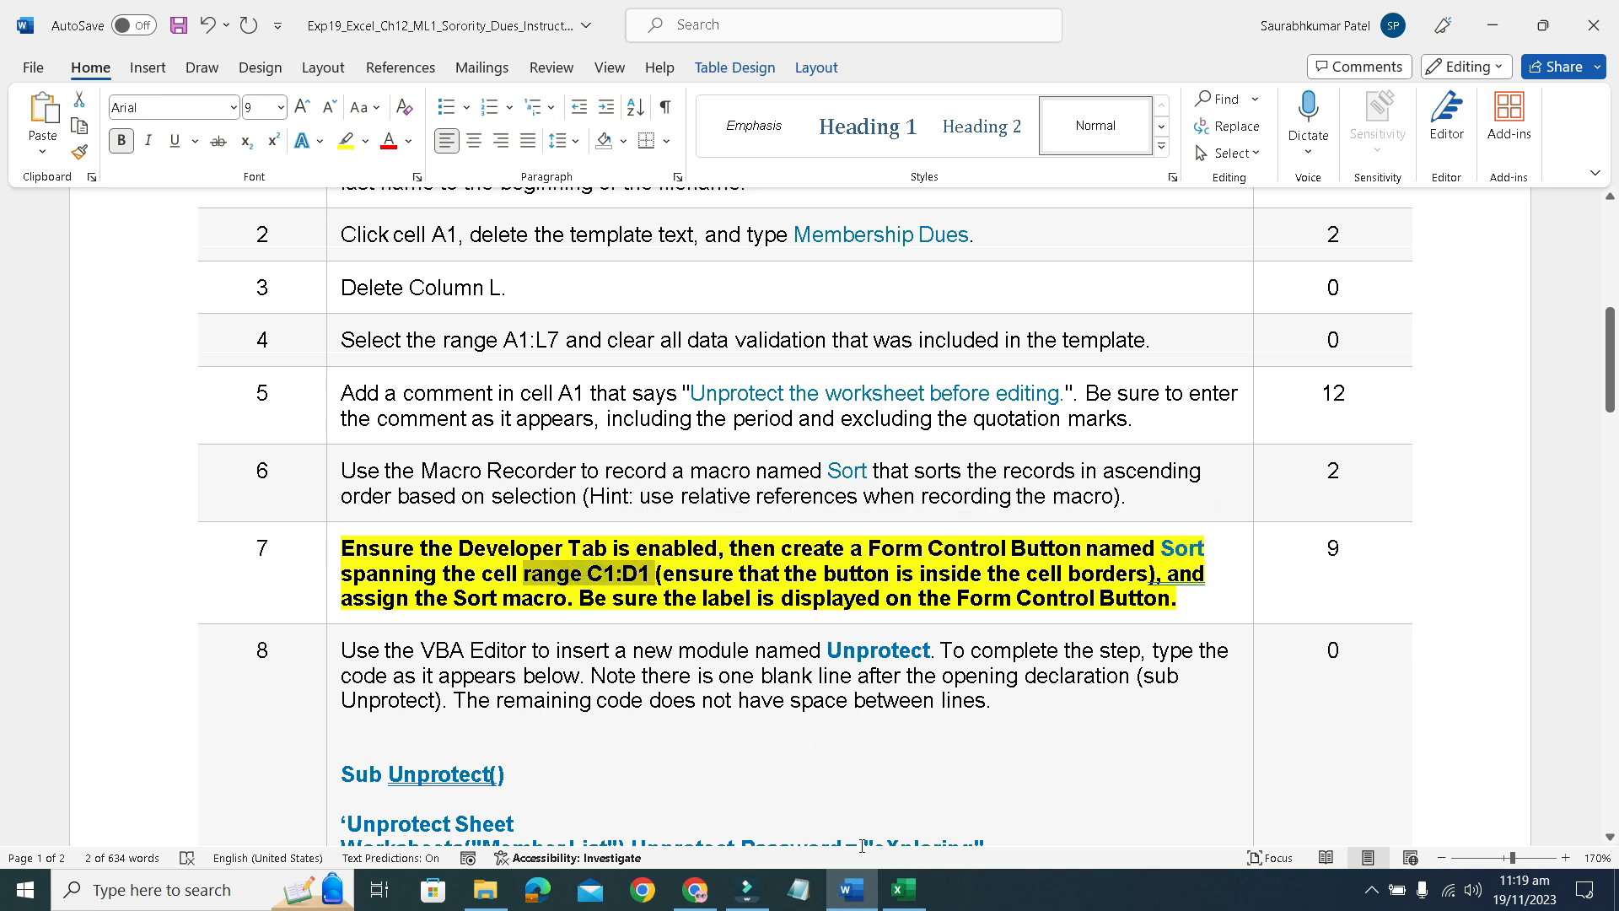
Switch to the Excel workbook and draw a Form Control Button inside the borders of cells C1:D1.
{"action": "left_click", "coordinate": [903, 890]}
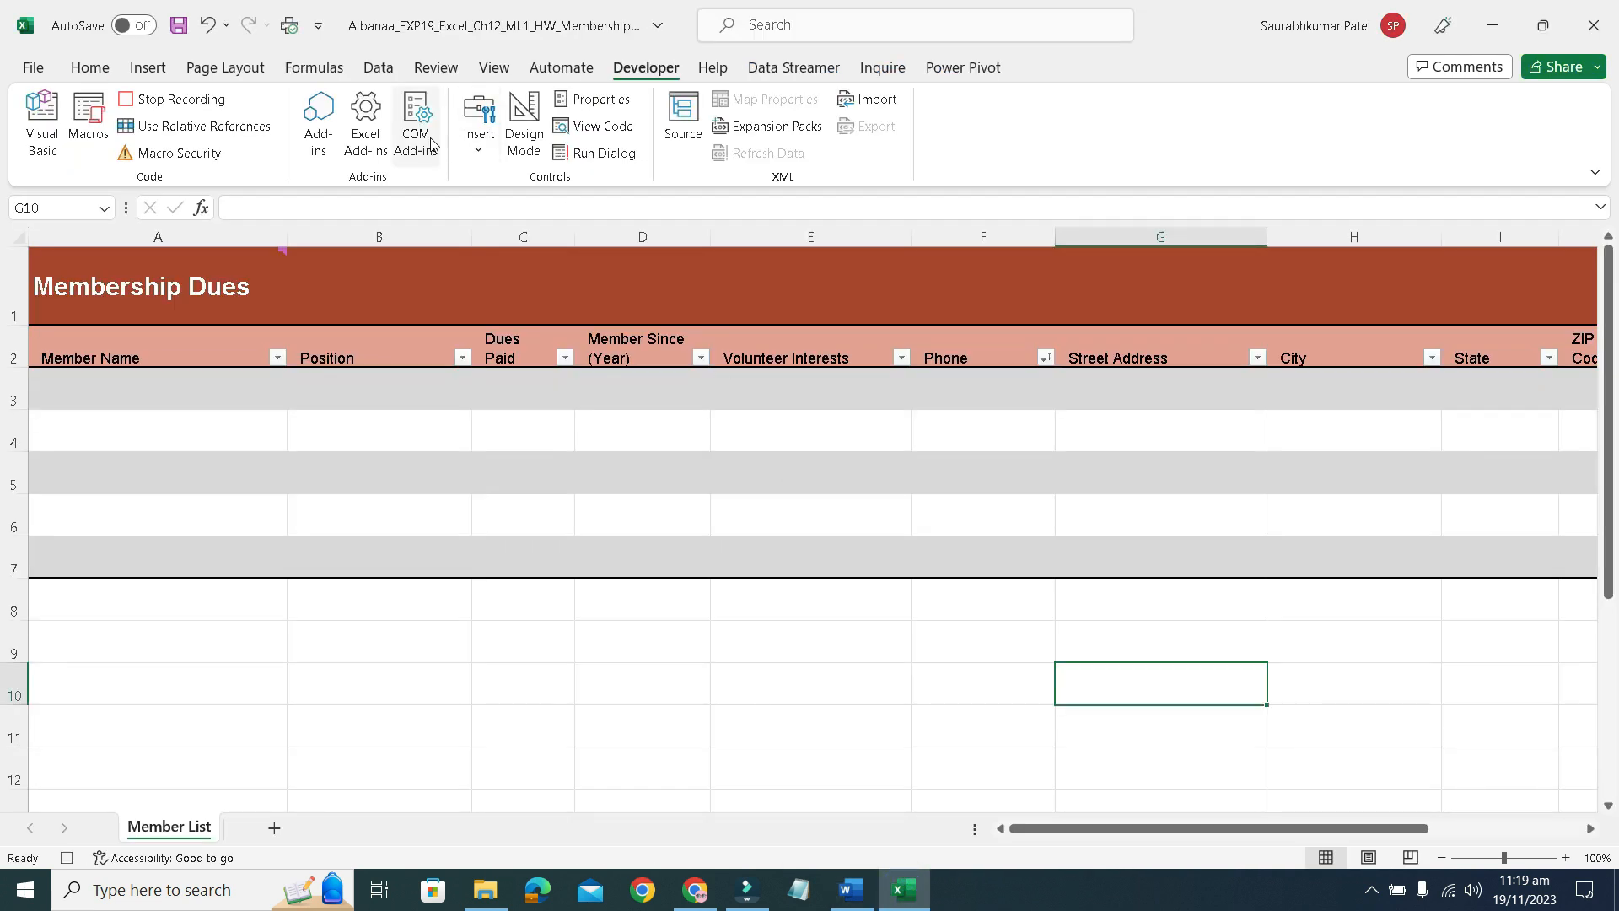
{"action": "left_click", "coordinate": [477, 148]}
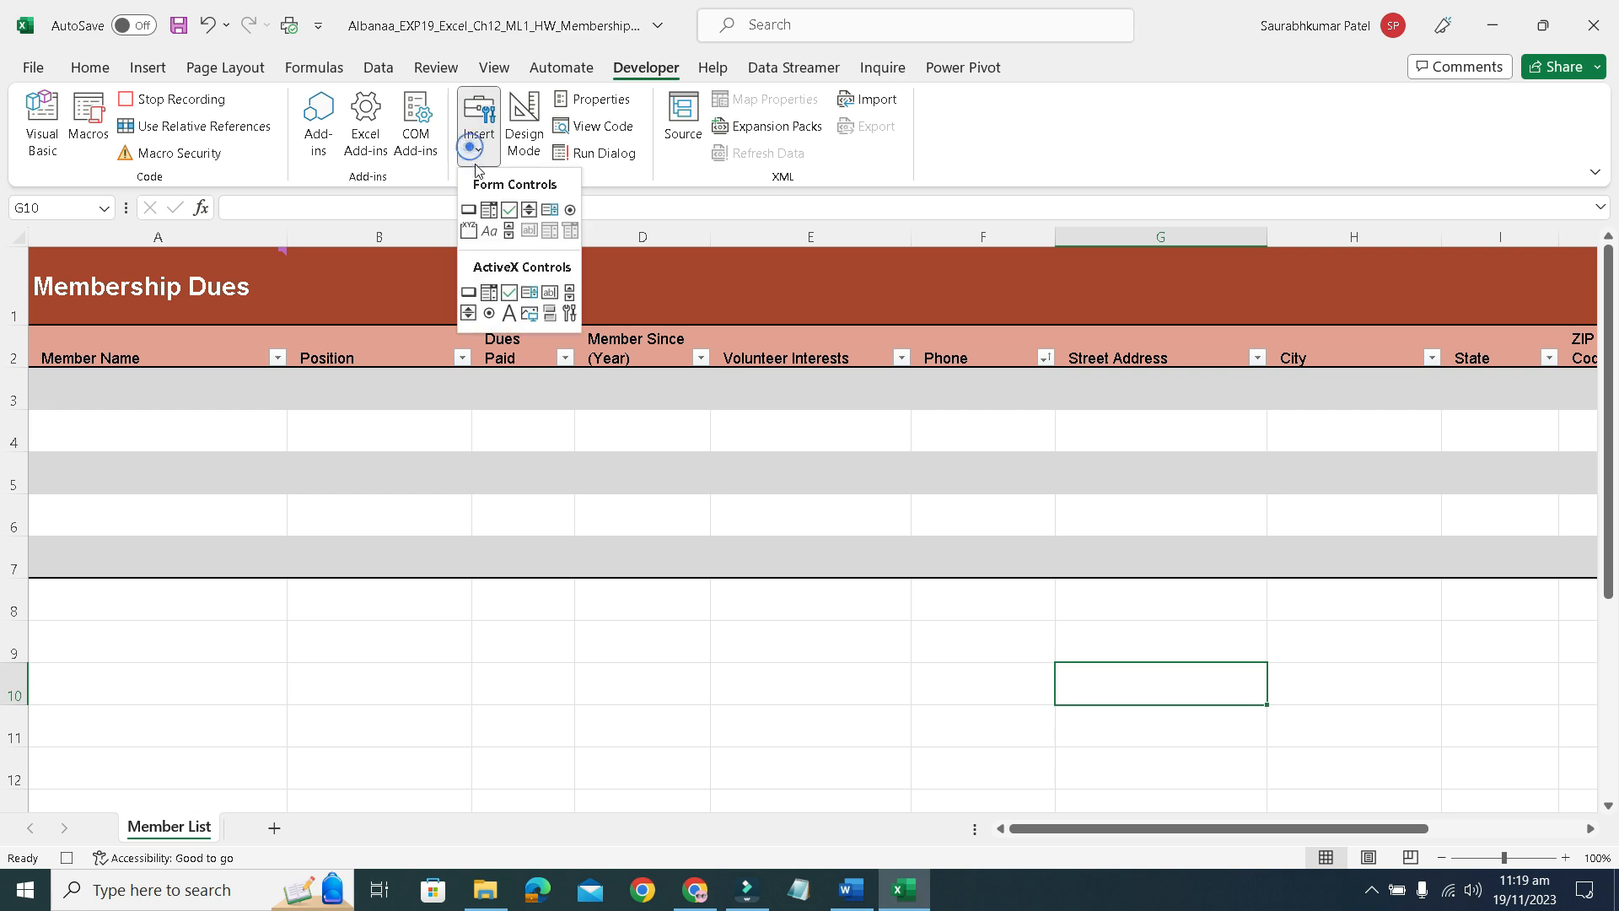
{"action": "left_click", "coordinate": [470, 210]}
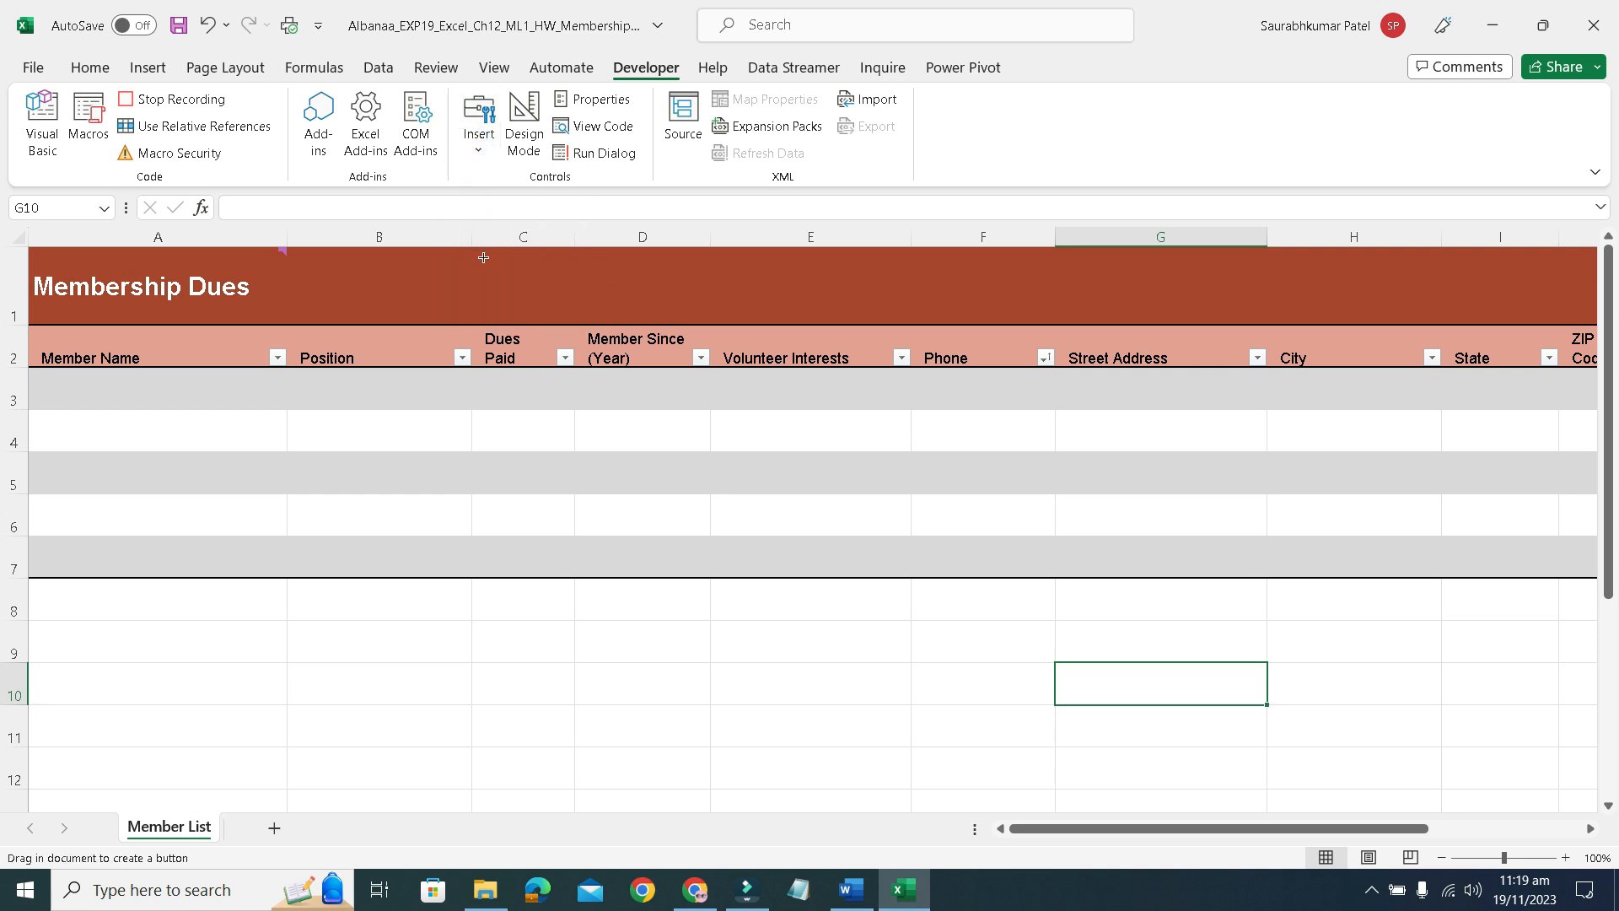
{"action": "left_click_drag", "start_coordinate": [481, 273], "coordinate": [514, 322]}
{"action": "left_click_drag", "start_coordinate": [619, 326], "coordinate": [707, 324]}
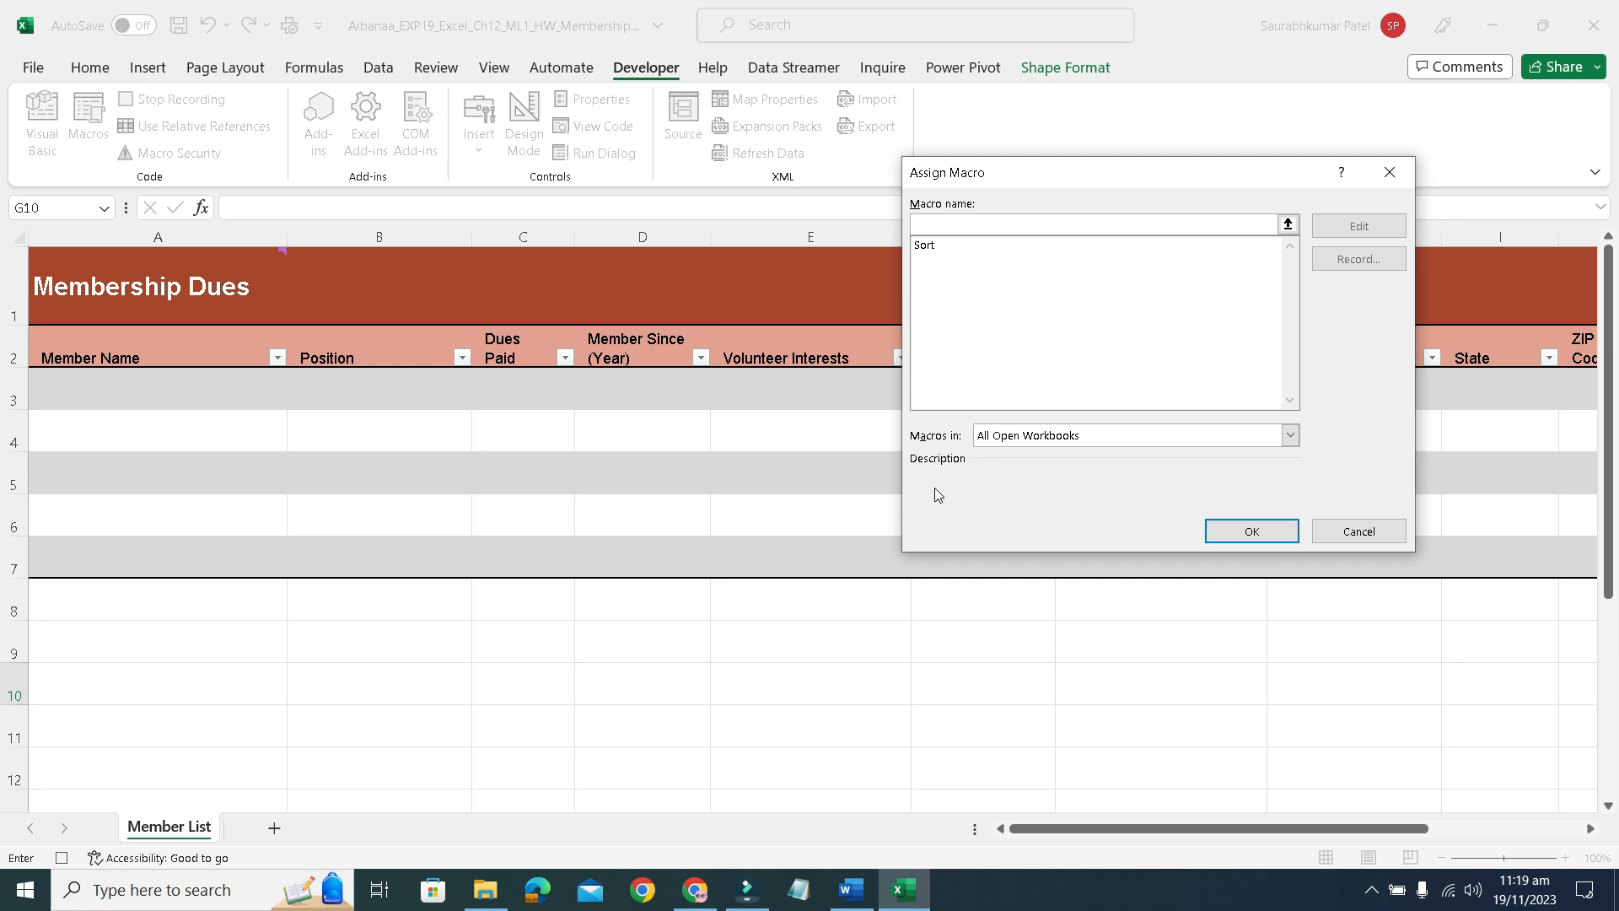
Recheck step 7 in the Word instructions and assign the Sort macro to the new Form Control Button in Excel.
{"action": "left_click", "coordinate": [849, 888]}
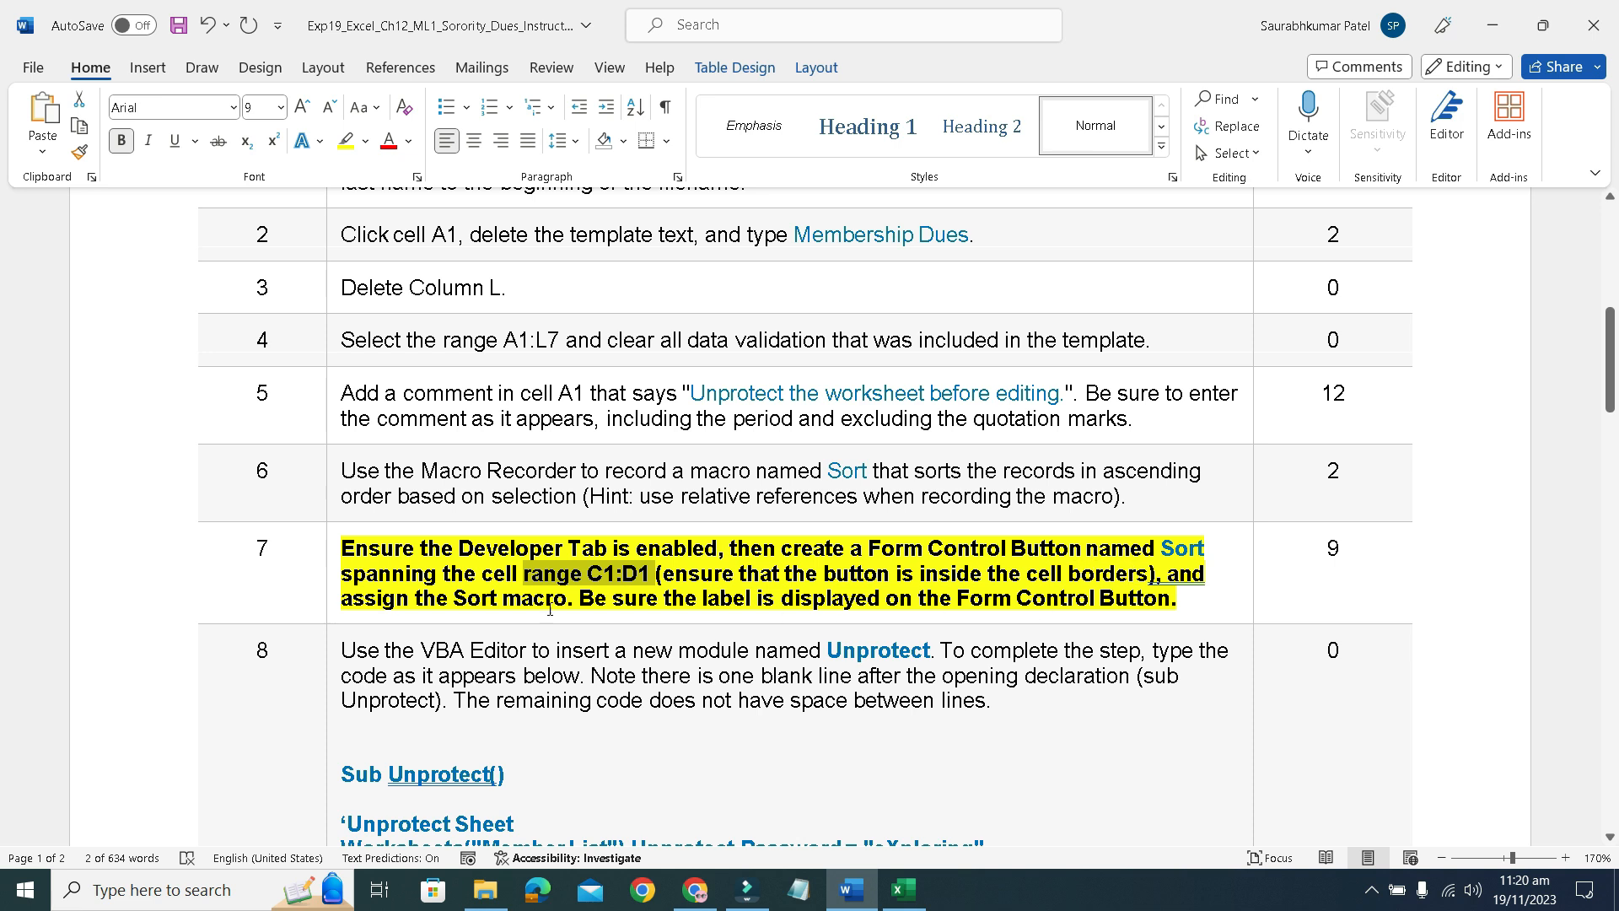
{"action": "mouse_move", "coordinate": [851, 889]}
{"action": "left_click", "coordinate": [850, 822]}
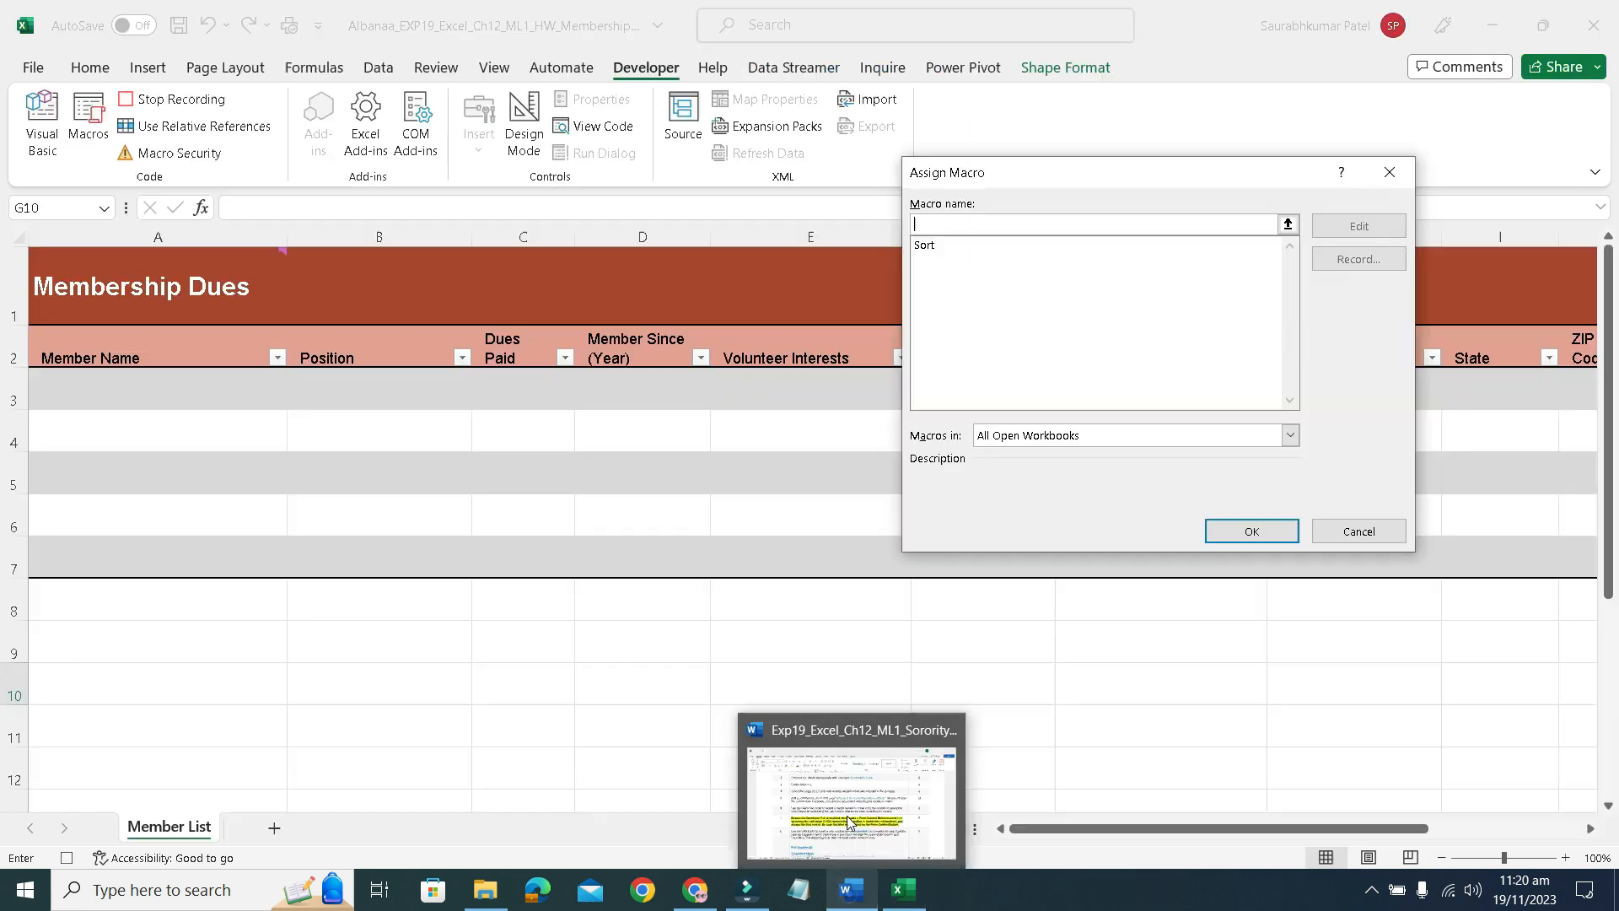
{"action": "left_click", "coordinate": [950, 246]}
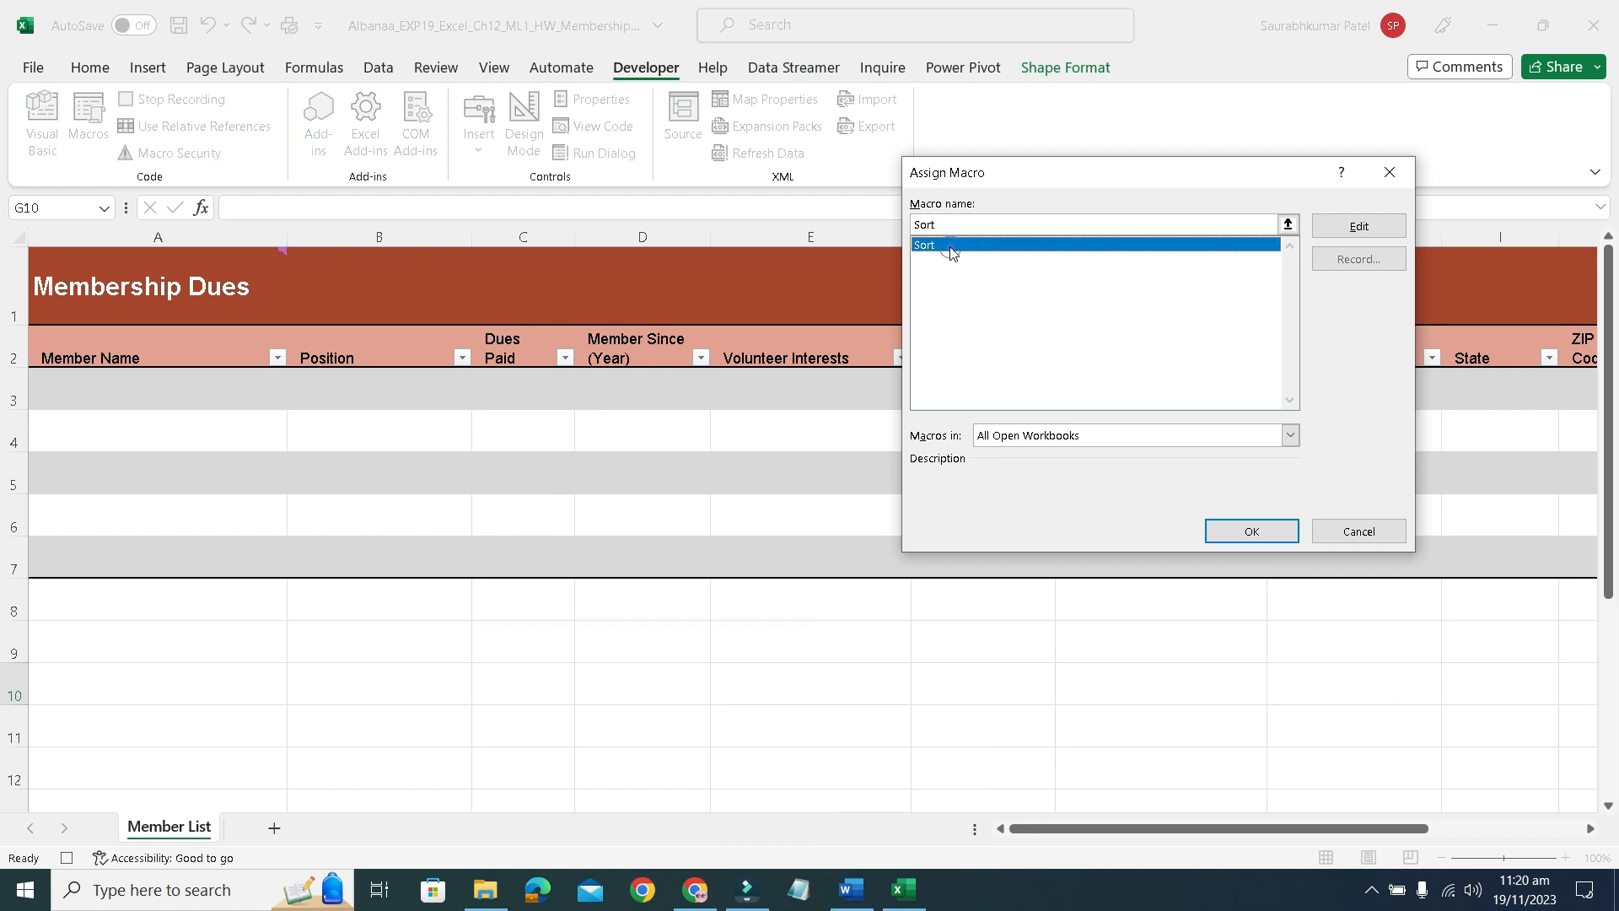
{"action": "left_click", "coordinate": [1260, 530]}
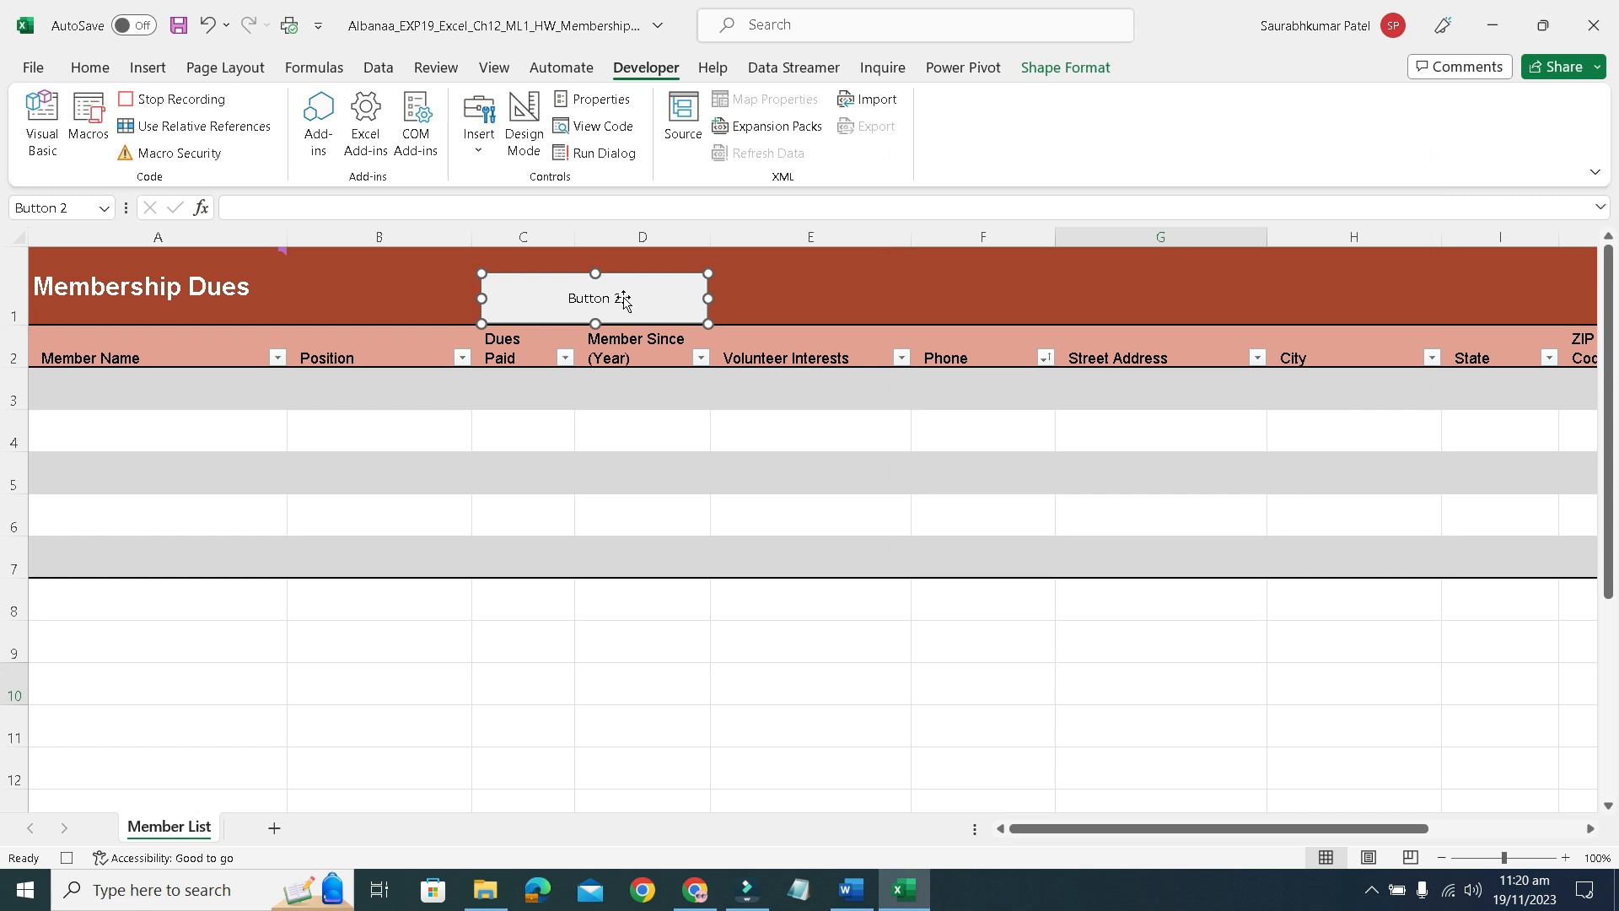
Open the button's label for editing, check the required button name in Word step 7, and return to Excel.
{"action": "left_click", "coordinate": [570, 292]}
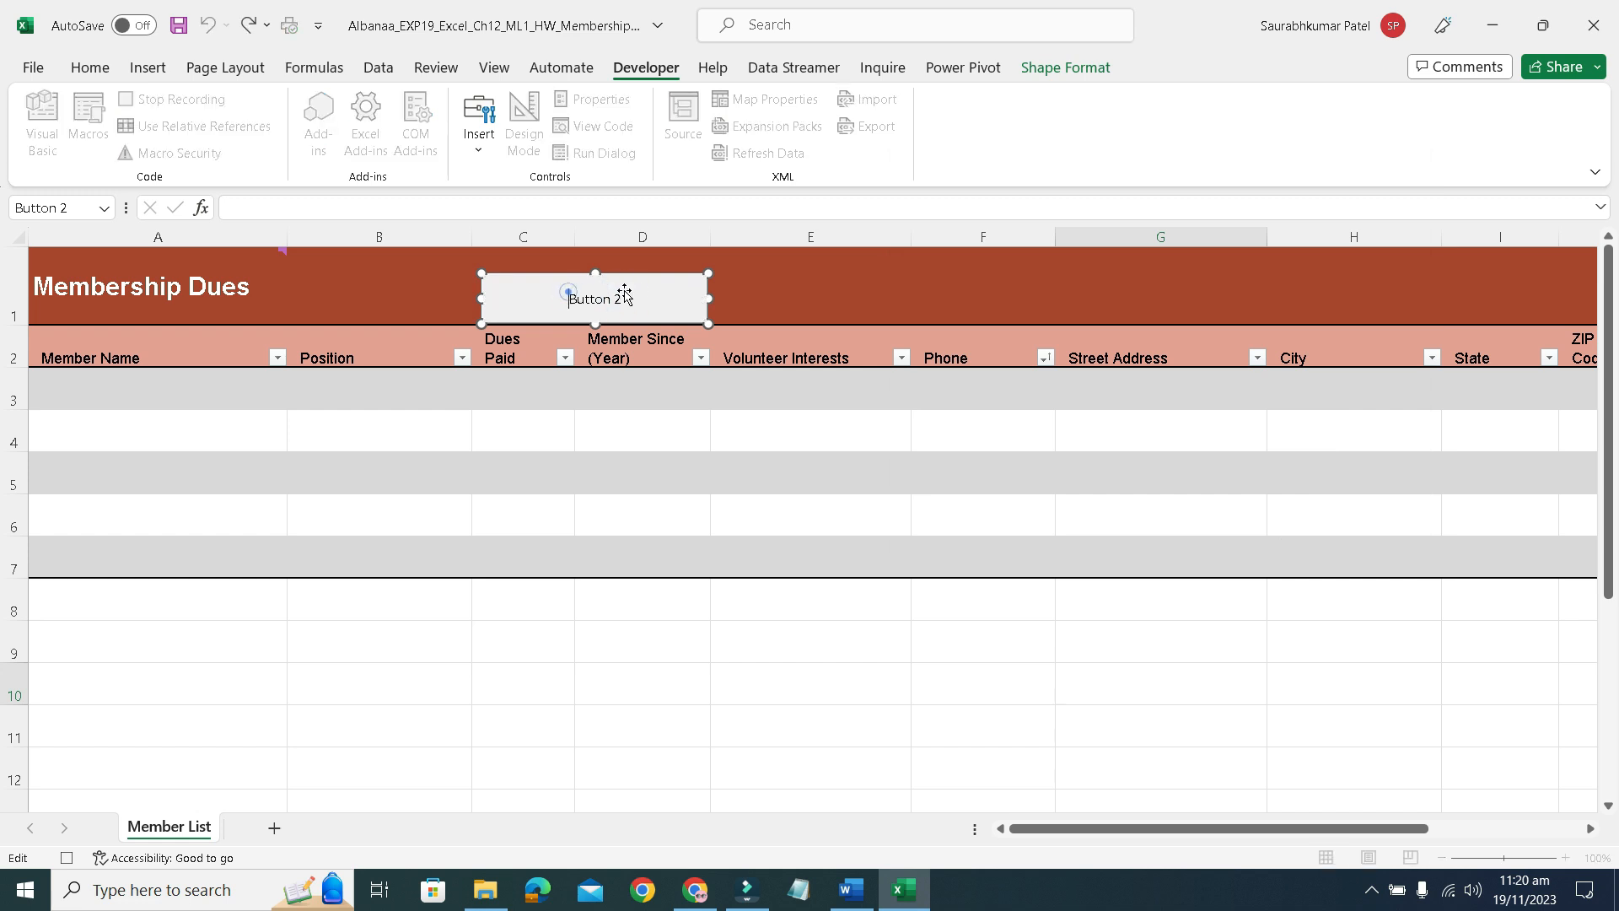
{"action": "left_click", "coordinate": [855, 892]}
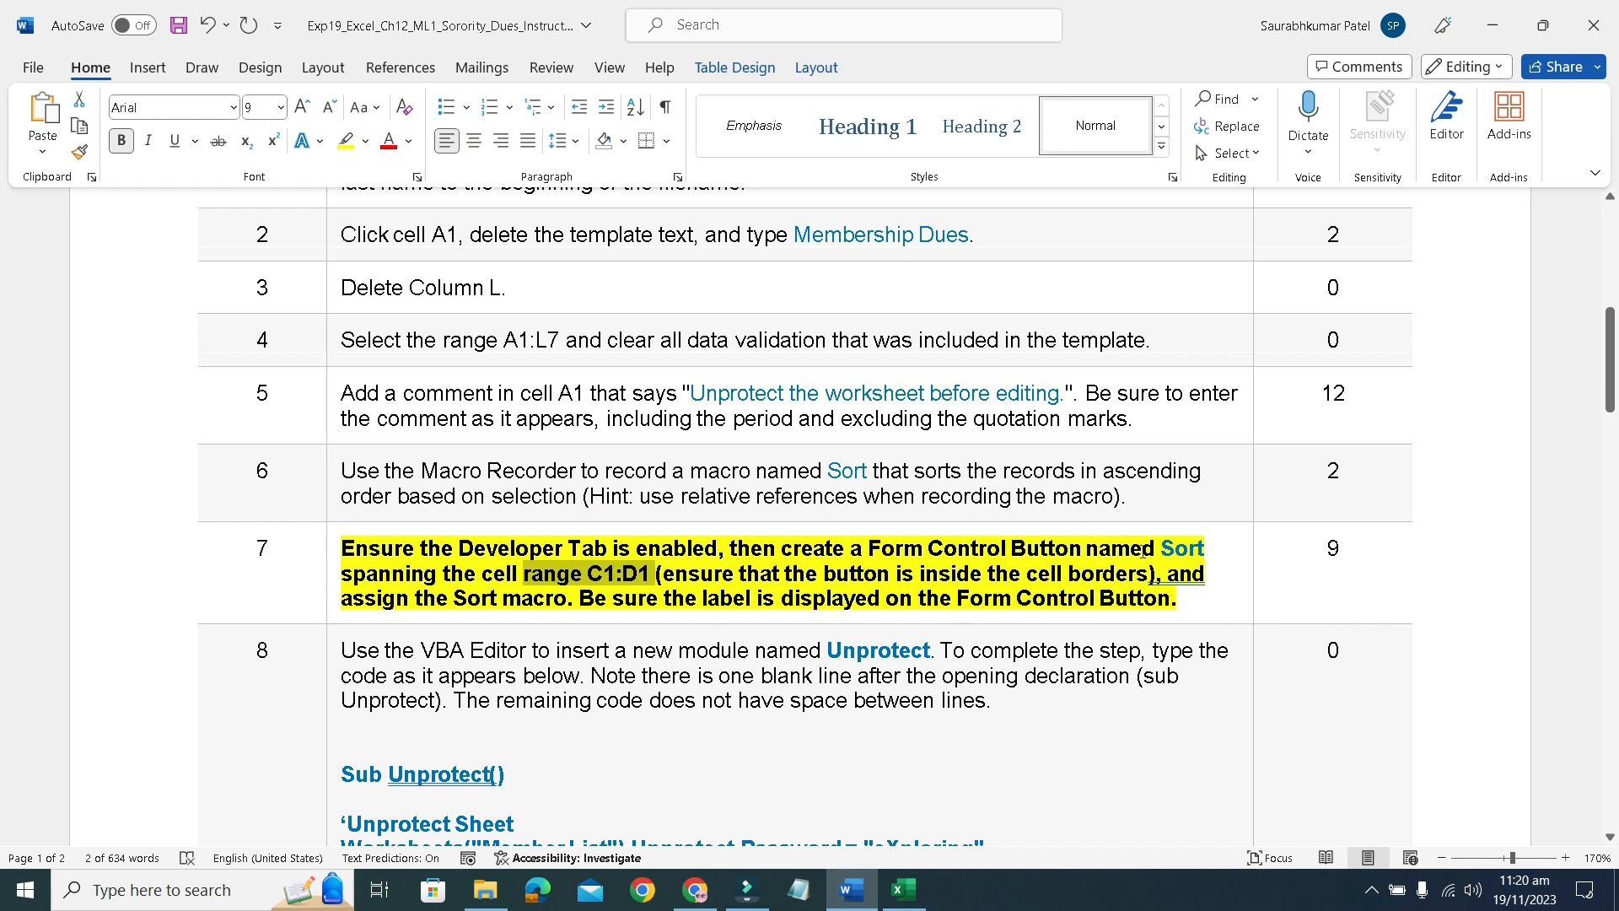
{"action": "left_click_drag", "start_coordinate": [1159, 552], "coordinate": [1208, 555]}
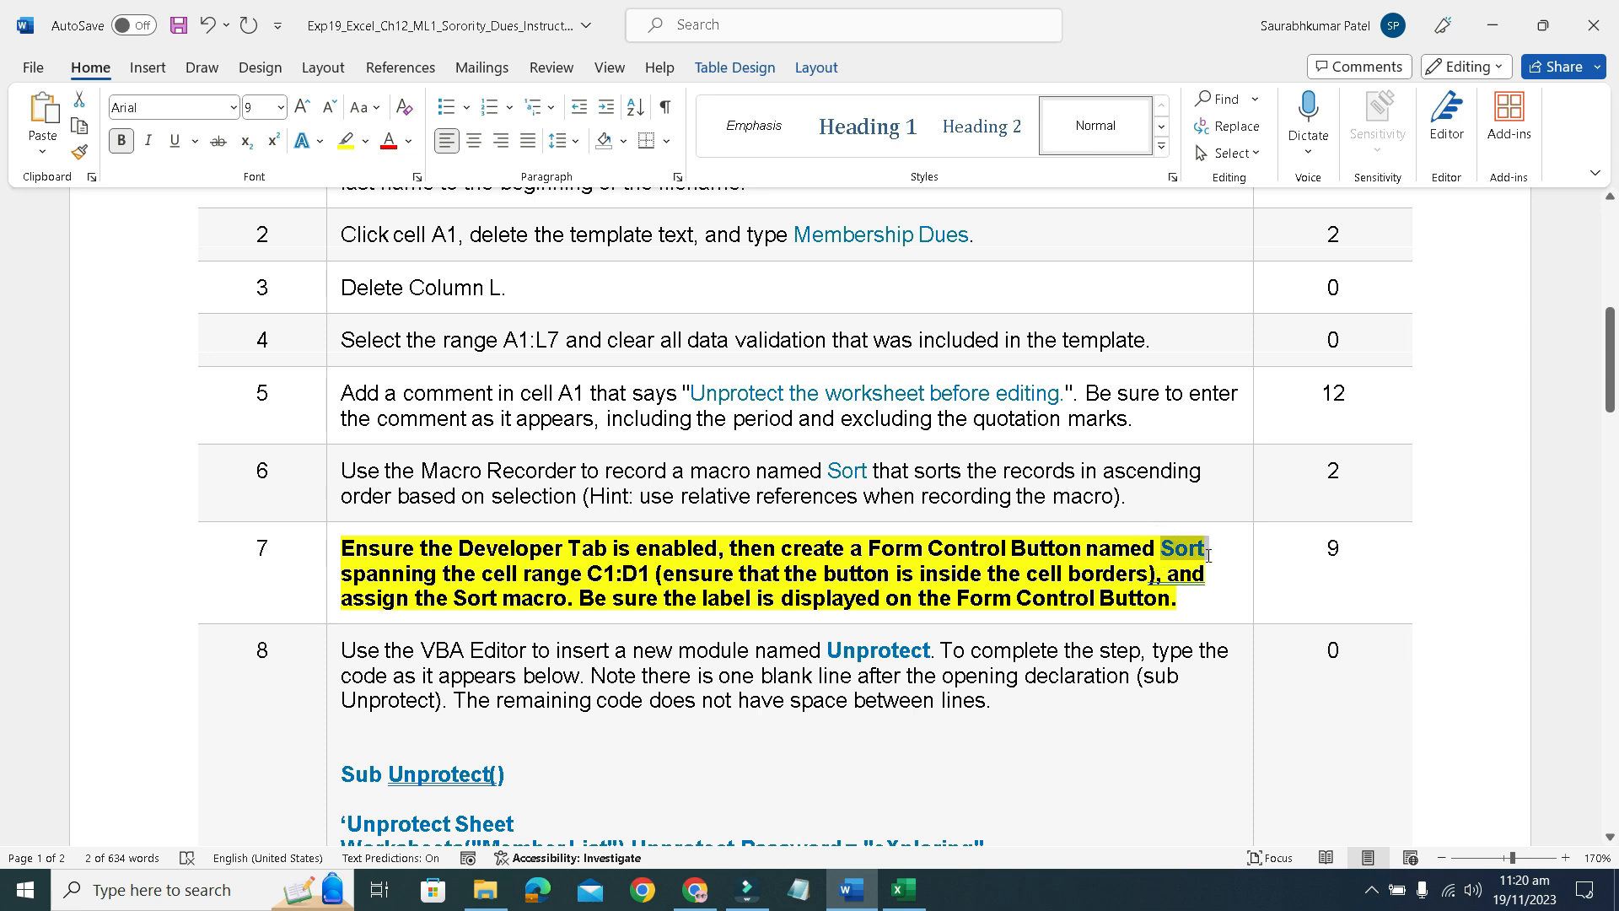
{"action": "left_click", "coordinate": [890, 895]}
Replace the label of the Form Control Button over C1:D1 with Sort and deselect the button.
{"action": "left_click_drag", "start_coordinate": [575, 297], "coordinate": [623, 299]}
{"action": "left_click", "coordinate": [623, 301]}
{"action": "triple_click", "coordinate": [621, 300]}
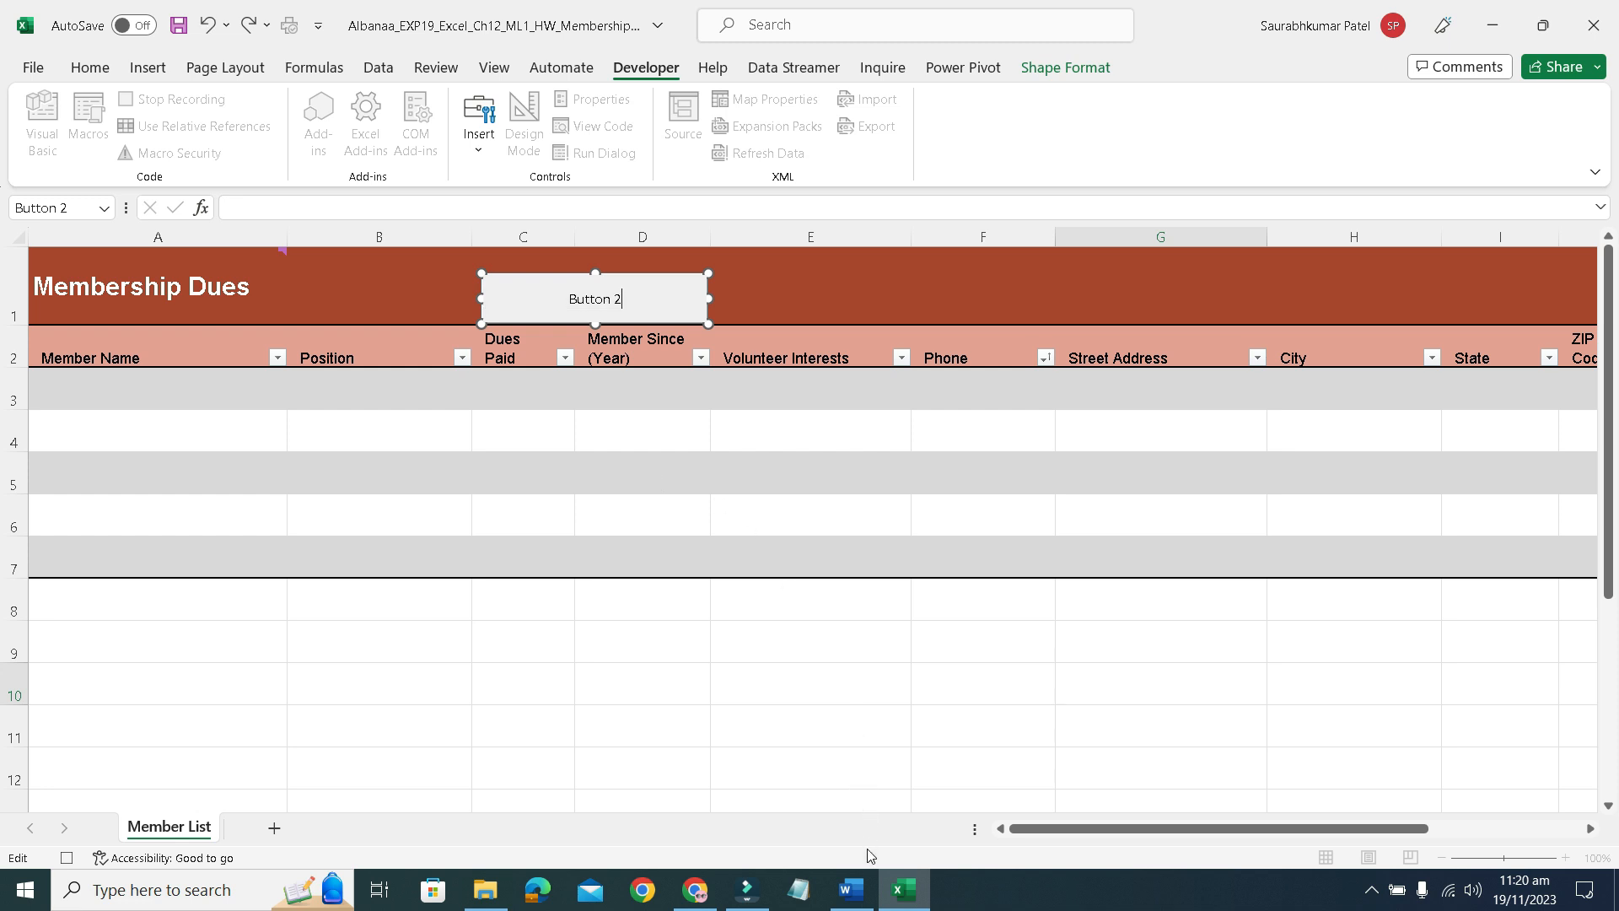
{"action": "left_click", "coordinate": [853, 889]}
{"action": "left_click", "coordinate": [853, 889]}
{"action": "triple_click", "coordinate": [621, 296]}
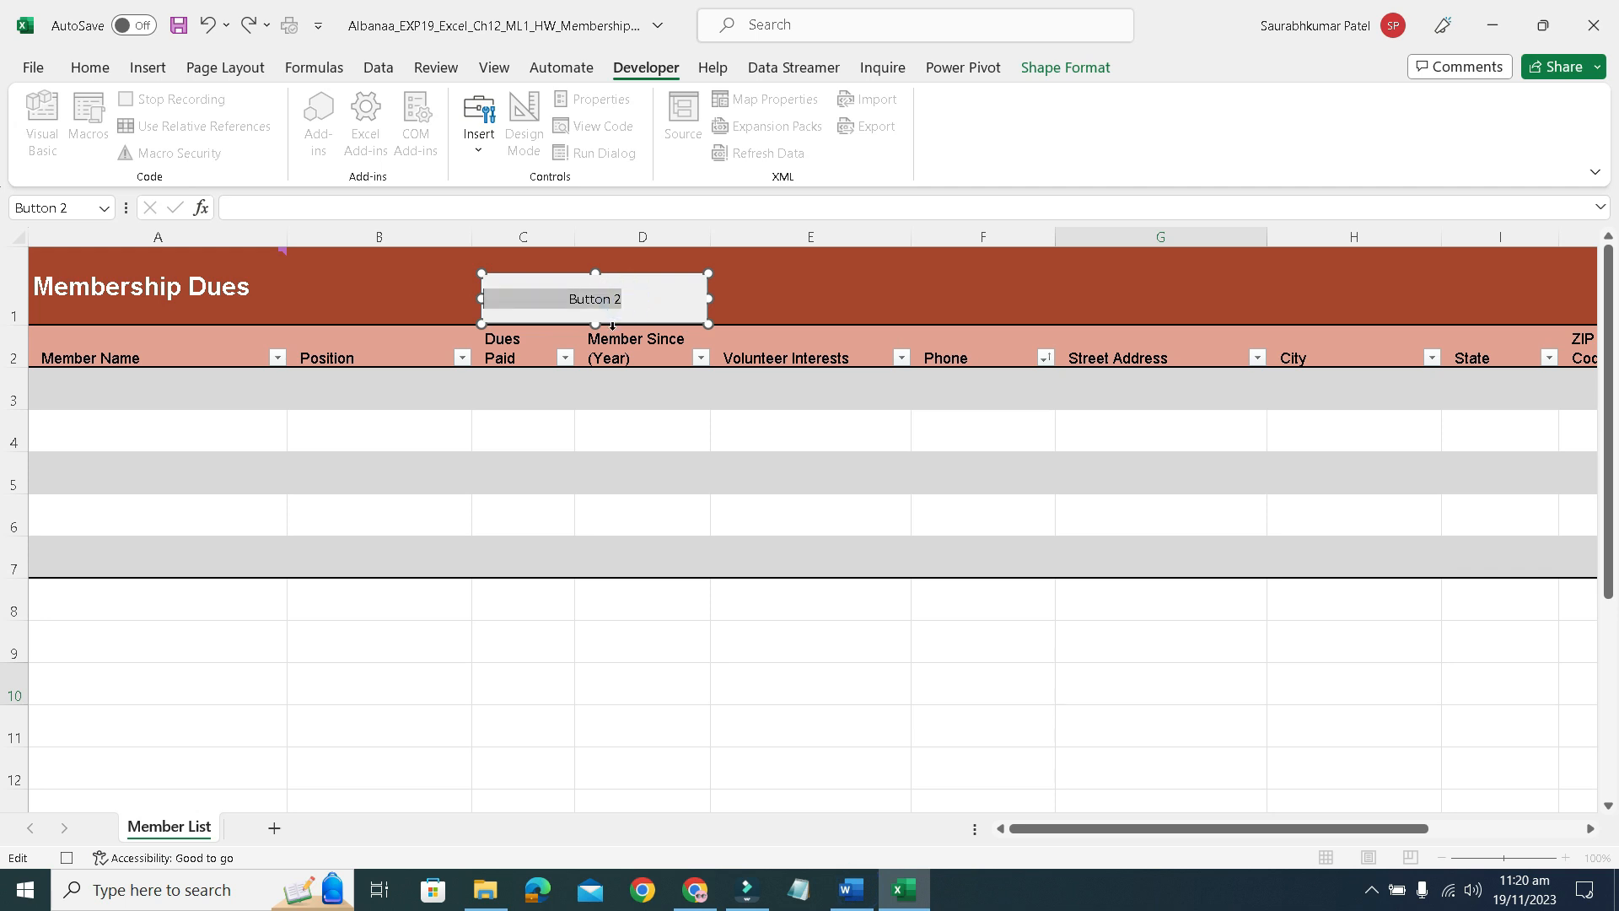
{"action": "type", "text": "Sort"}
{"action": "key", "text": "Return"}
{"action": "key", "text": "BackSpace"}
{"action": "left_click", "coordinate": [814, 287]}
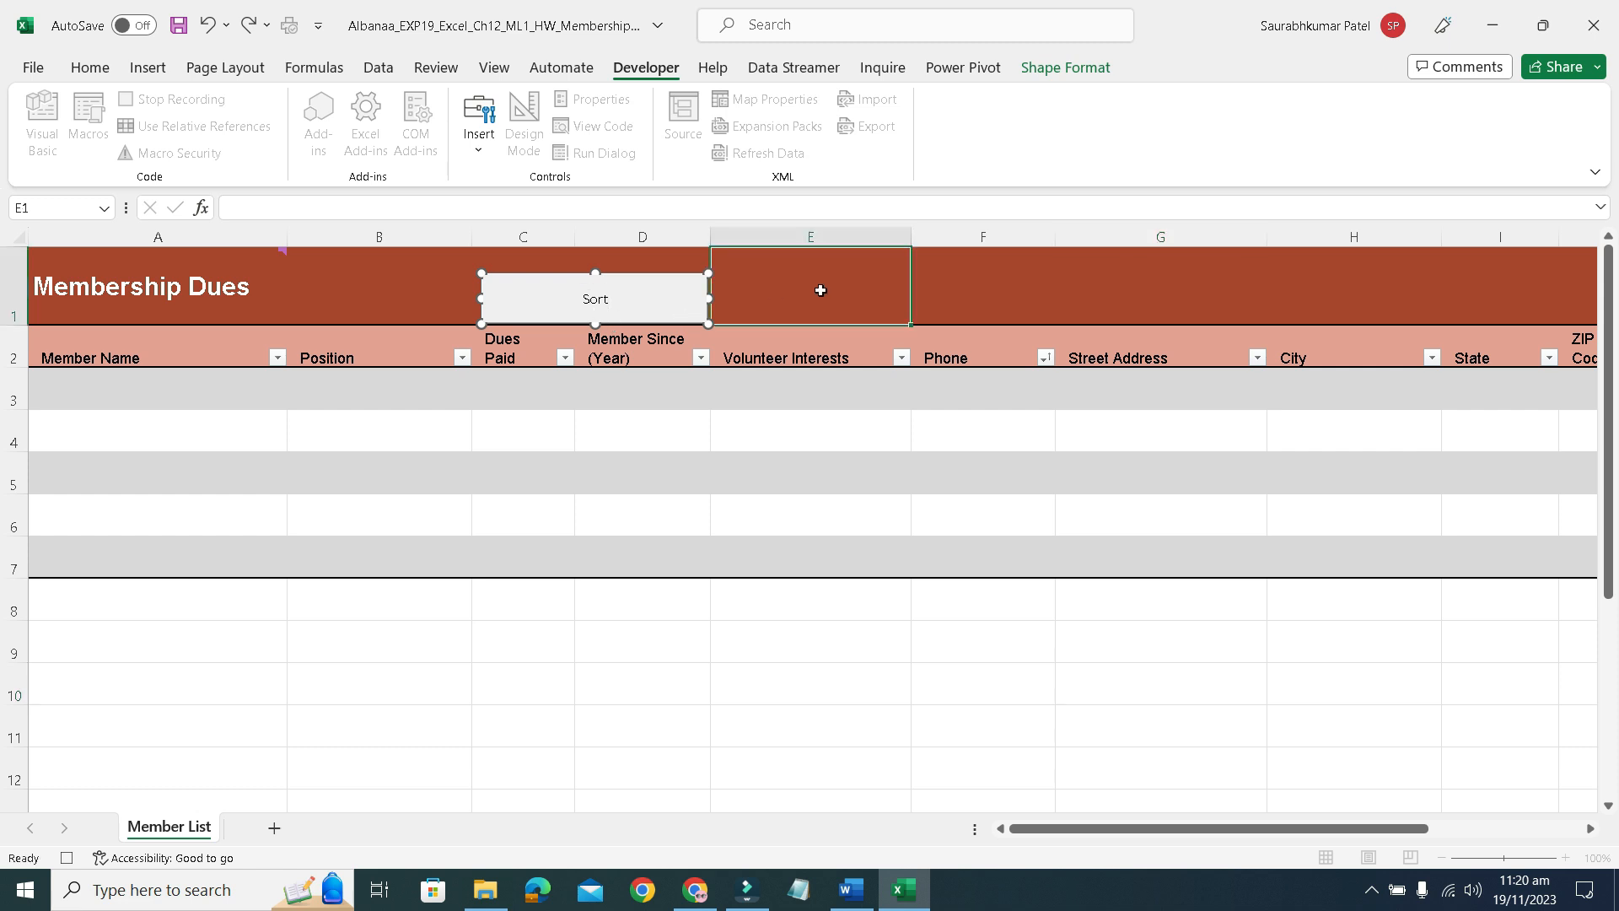
{"action": "left_click", "coordinate": [549, 305]}
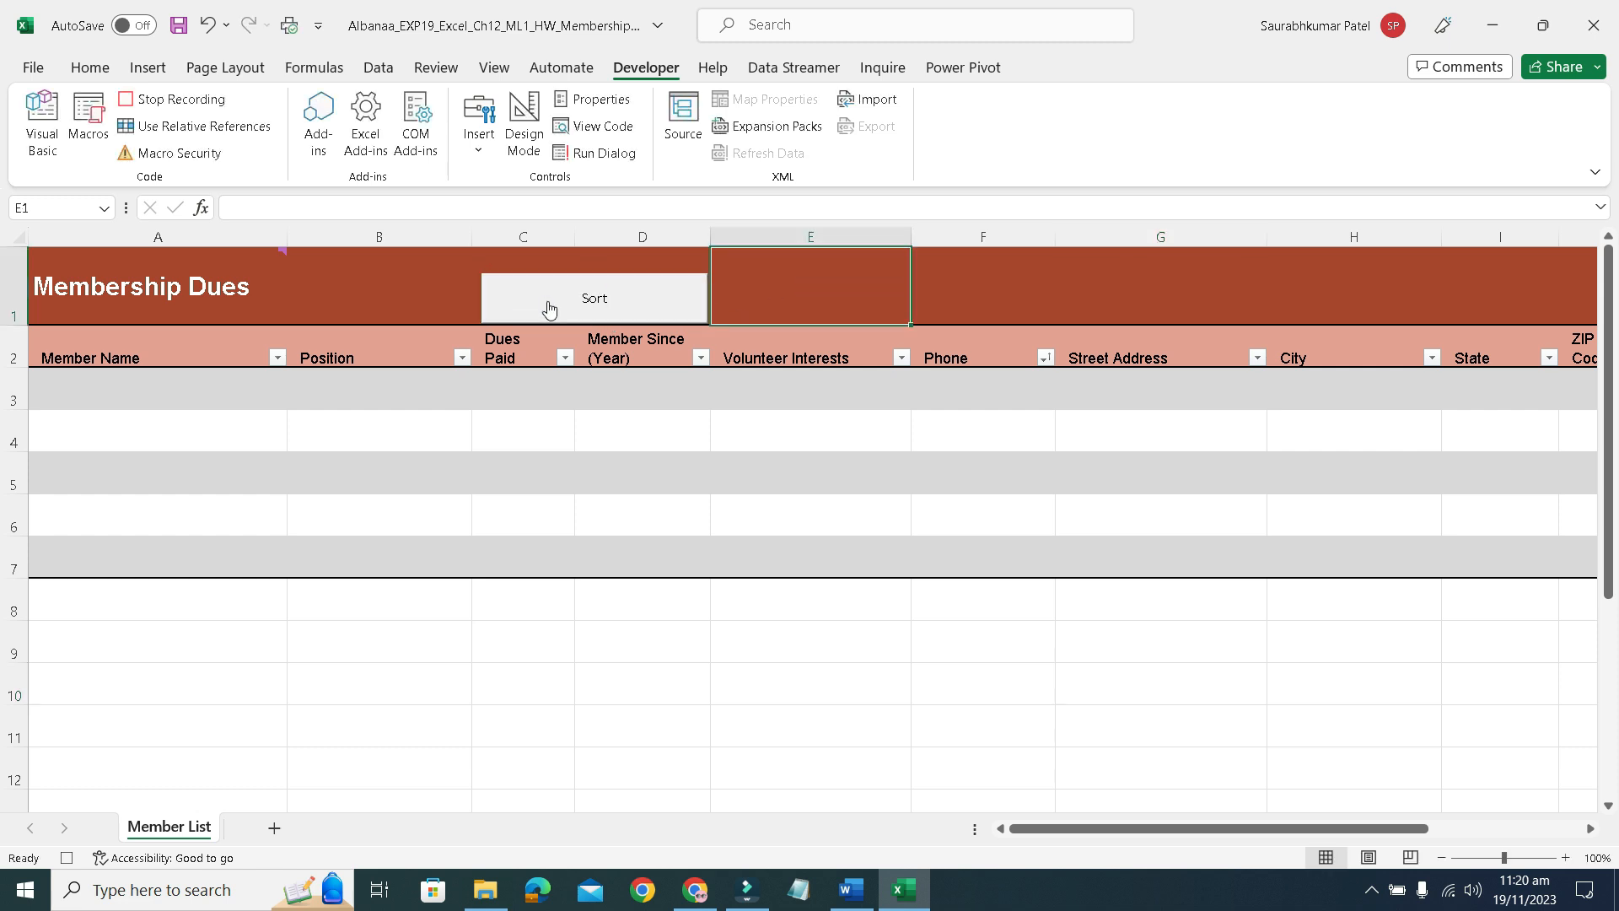
Switch to the Word instructions and remove the bold and yellow highlight from the step 7 instruction.
{"action": "left_click", "coordinate": [859, 894]}
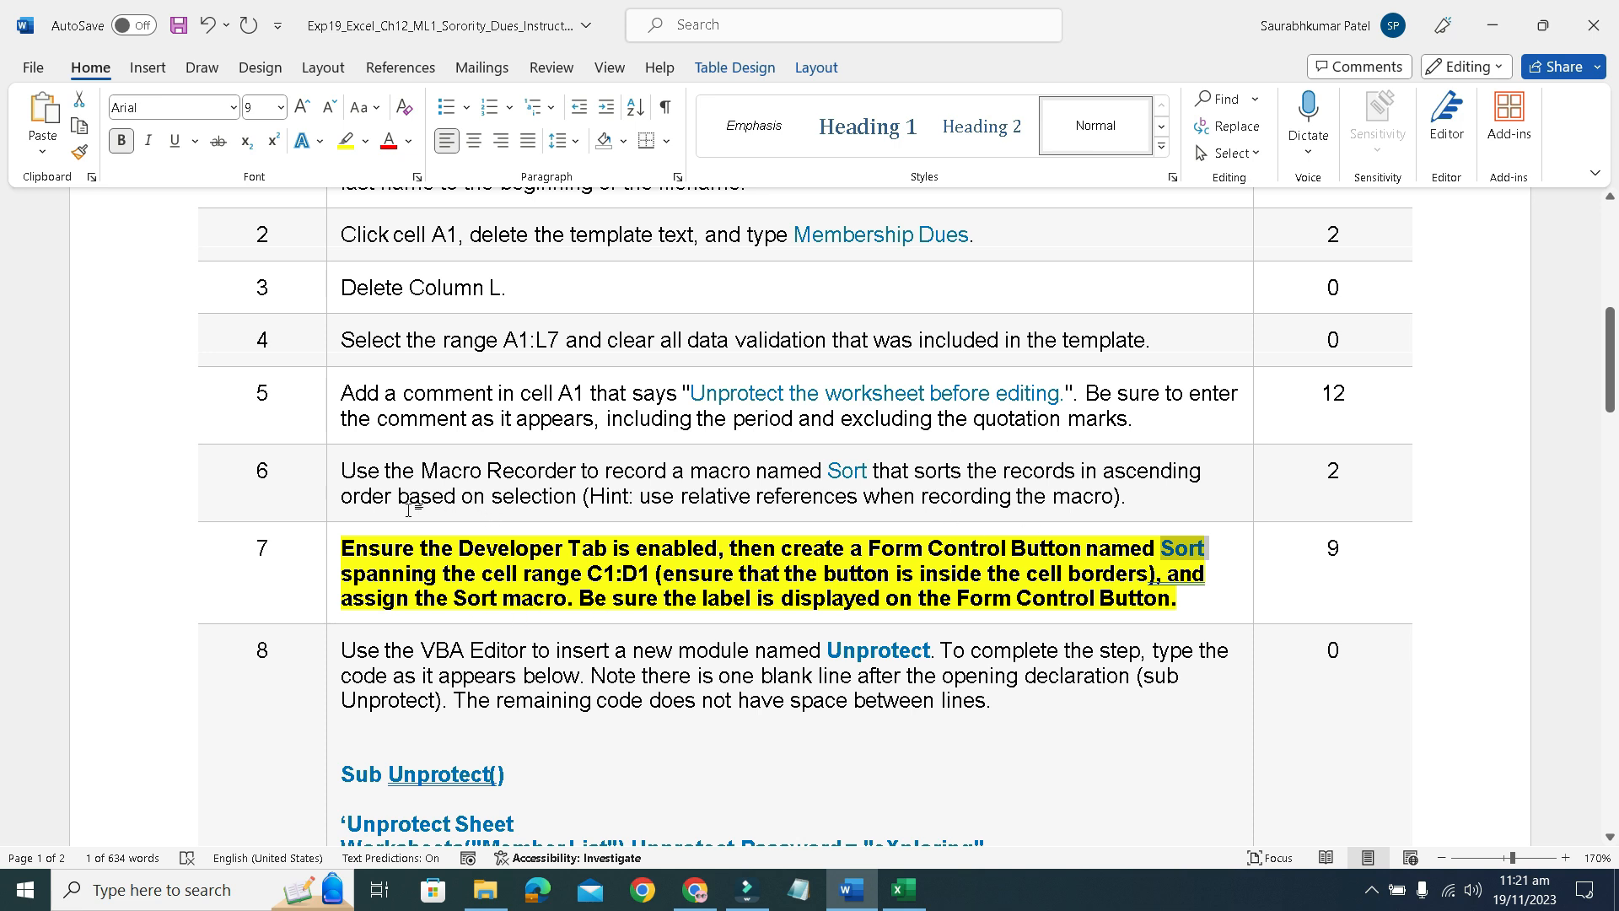
{"action": "left_click", "coordinate": [332, 560]}
{"action": "left_click", "coordinate": [350, 520]}
{"action": "left_click", "coordinate": [421, 519]}
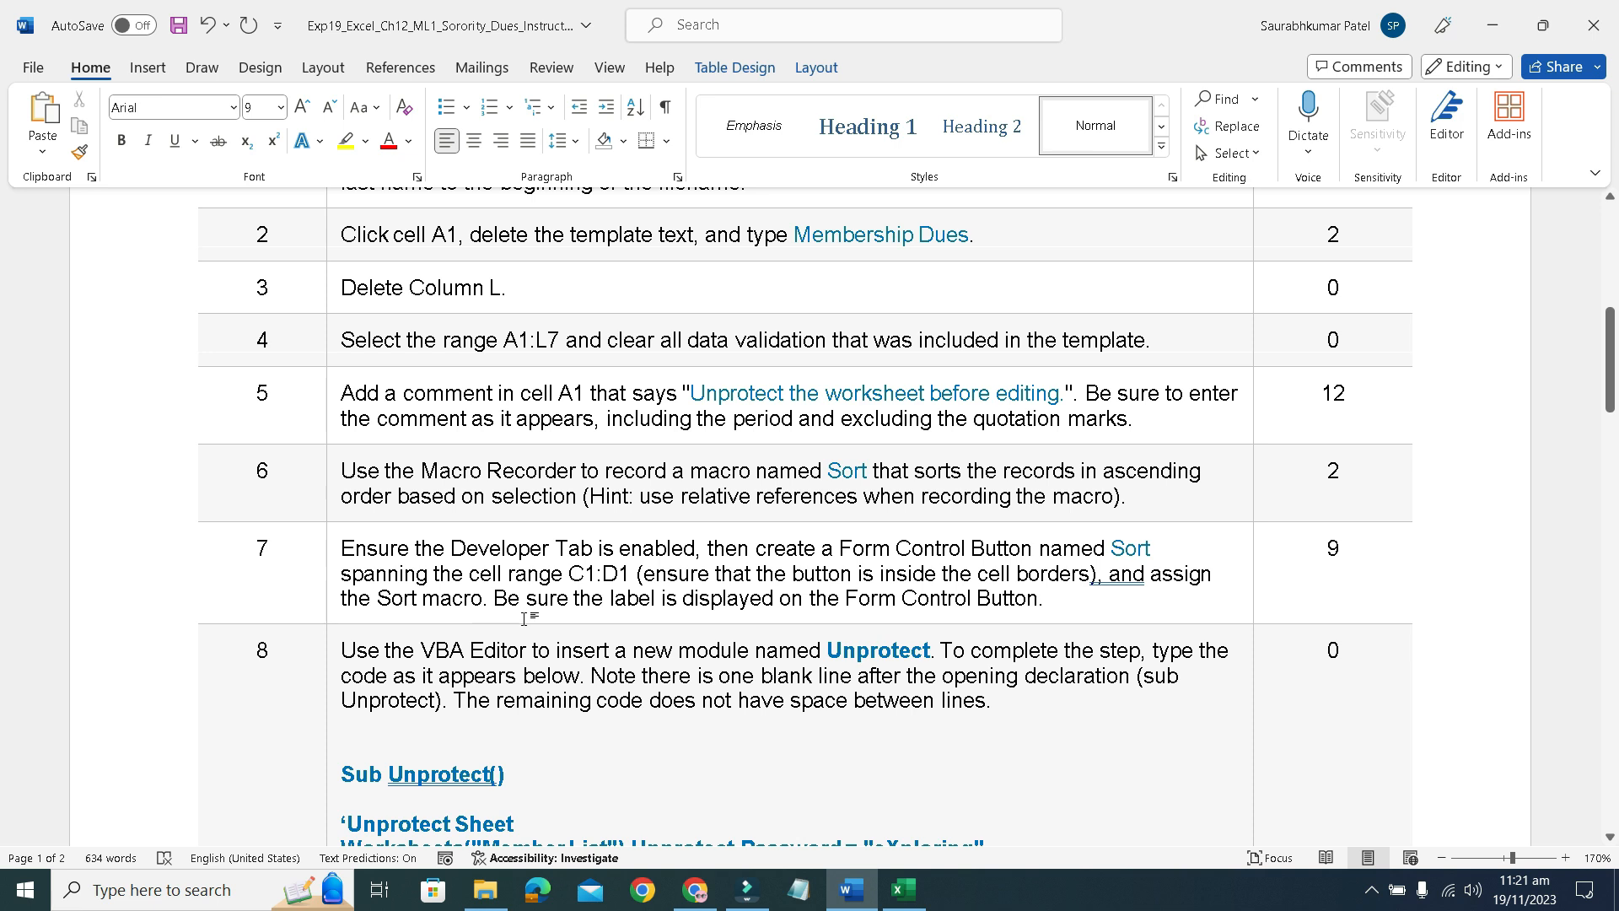
Make the whole step 8 instruction about the Unprotect module bold and highlight it in yellow.
{"action": "scroll", "coordinate": [918, 632], "scroll_direction": "down", "scroll_amount": 3}
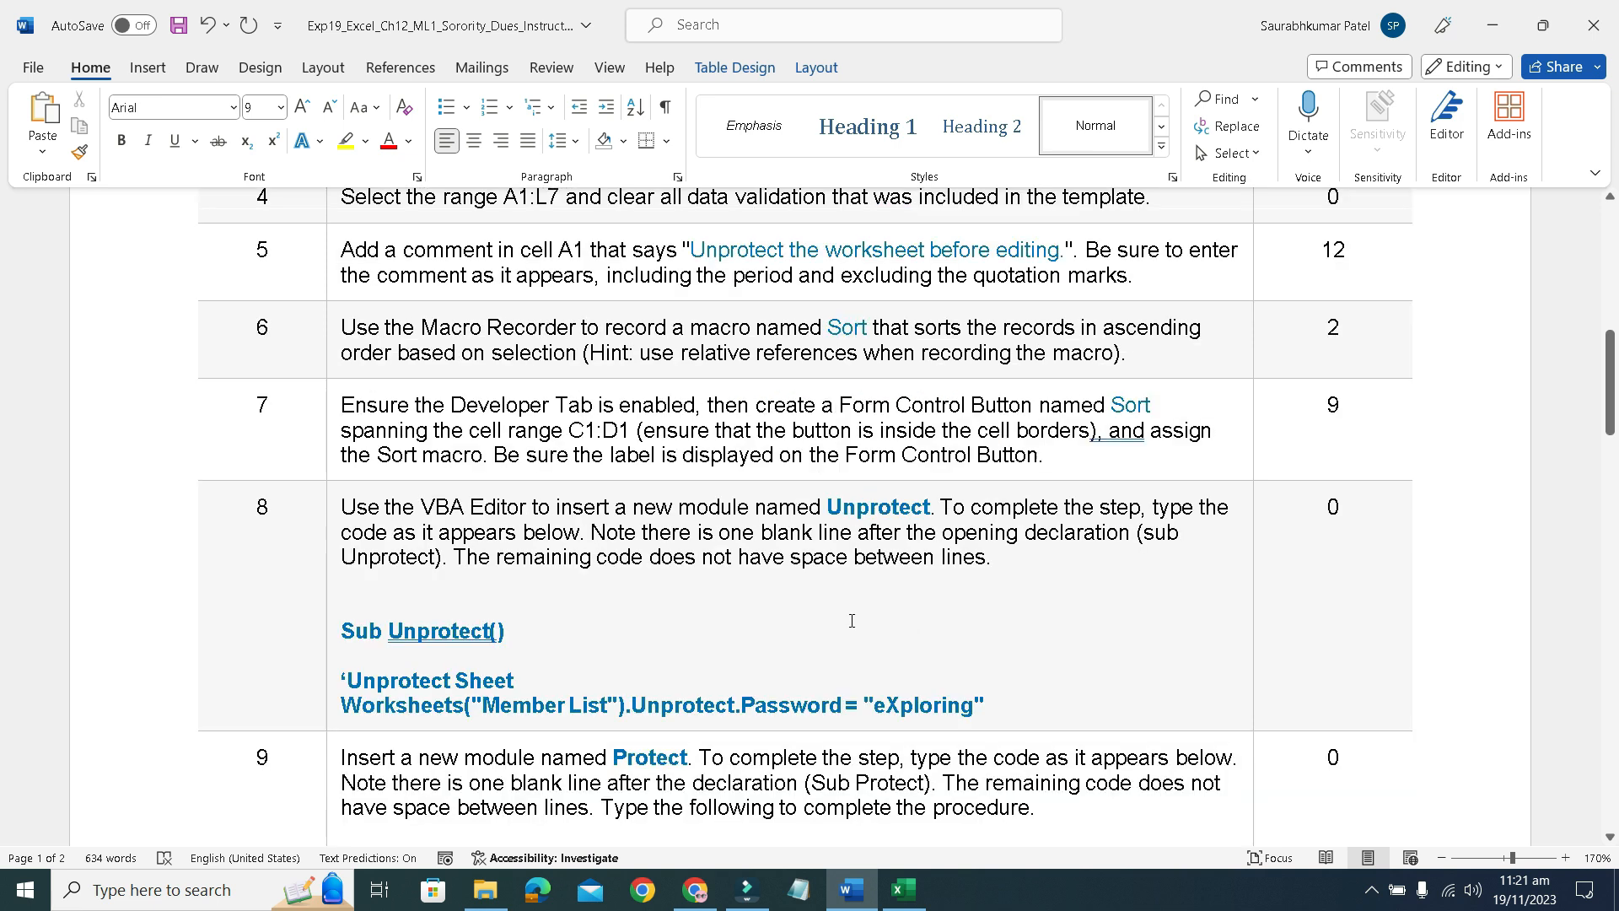
{"action": "left_click", "coordinate": [327, 381]}
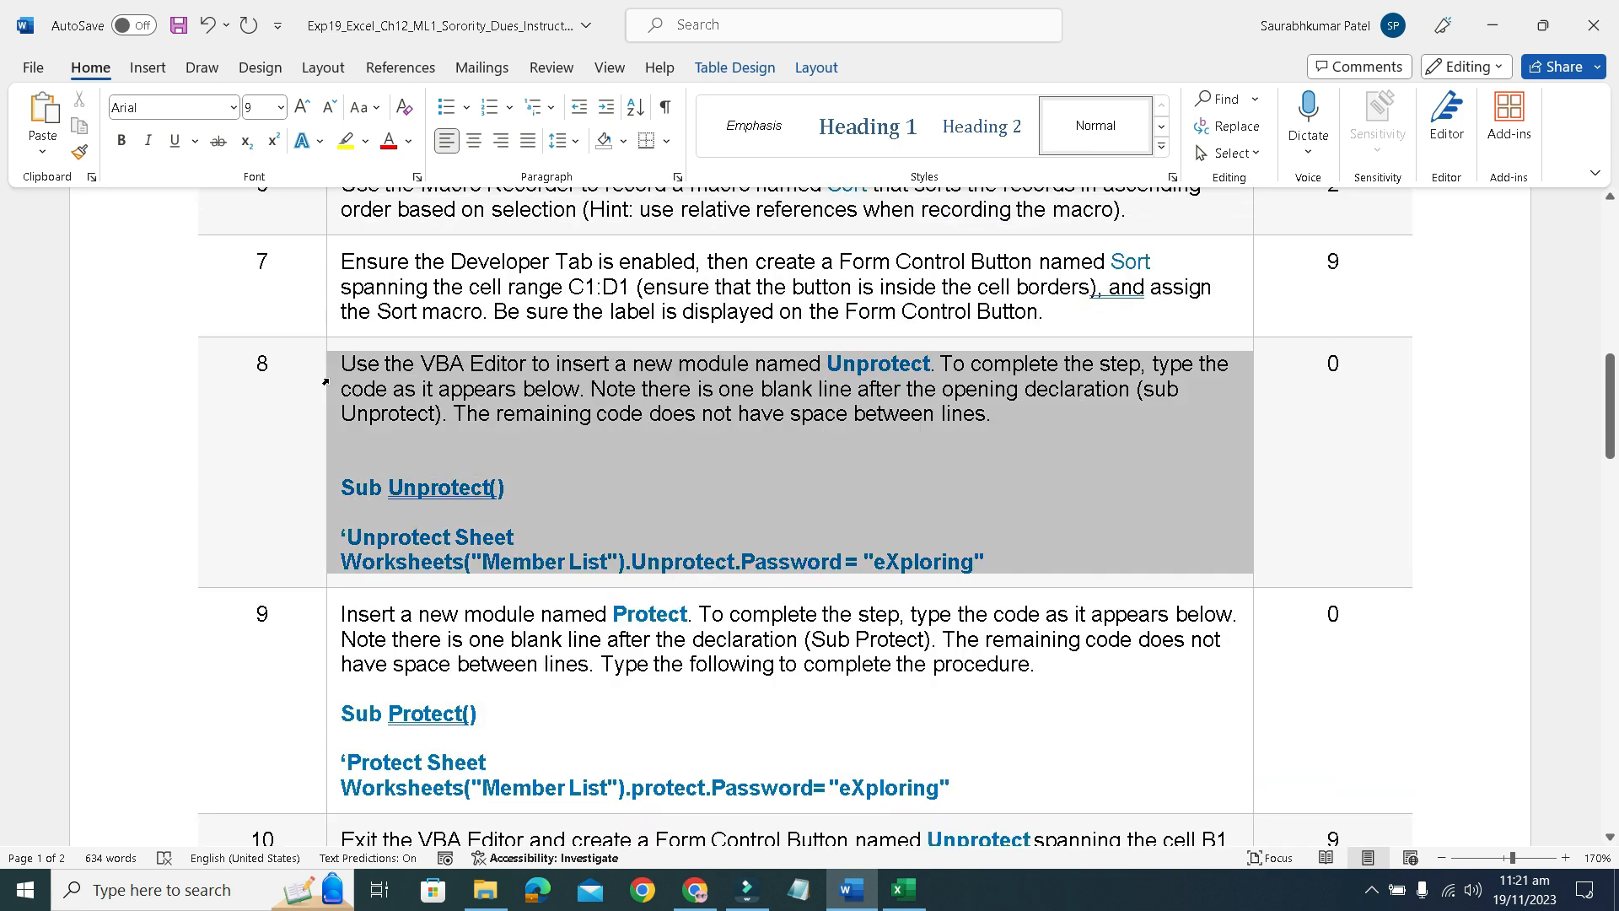
{"action": "left_click", "coordinate": [344, 342]}
{"action": "left_click", "coordinate": [418, 346]}
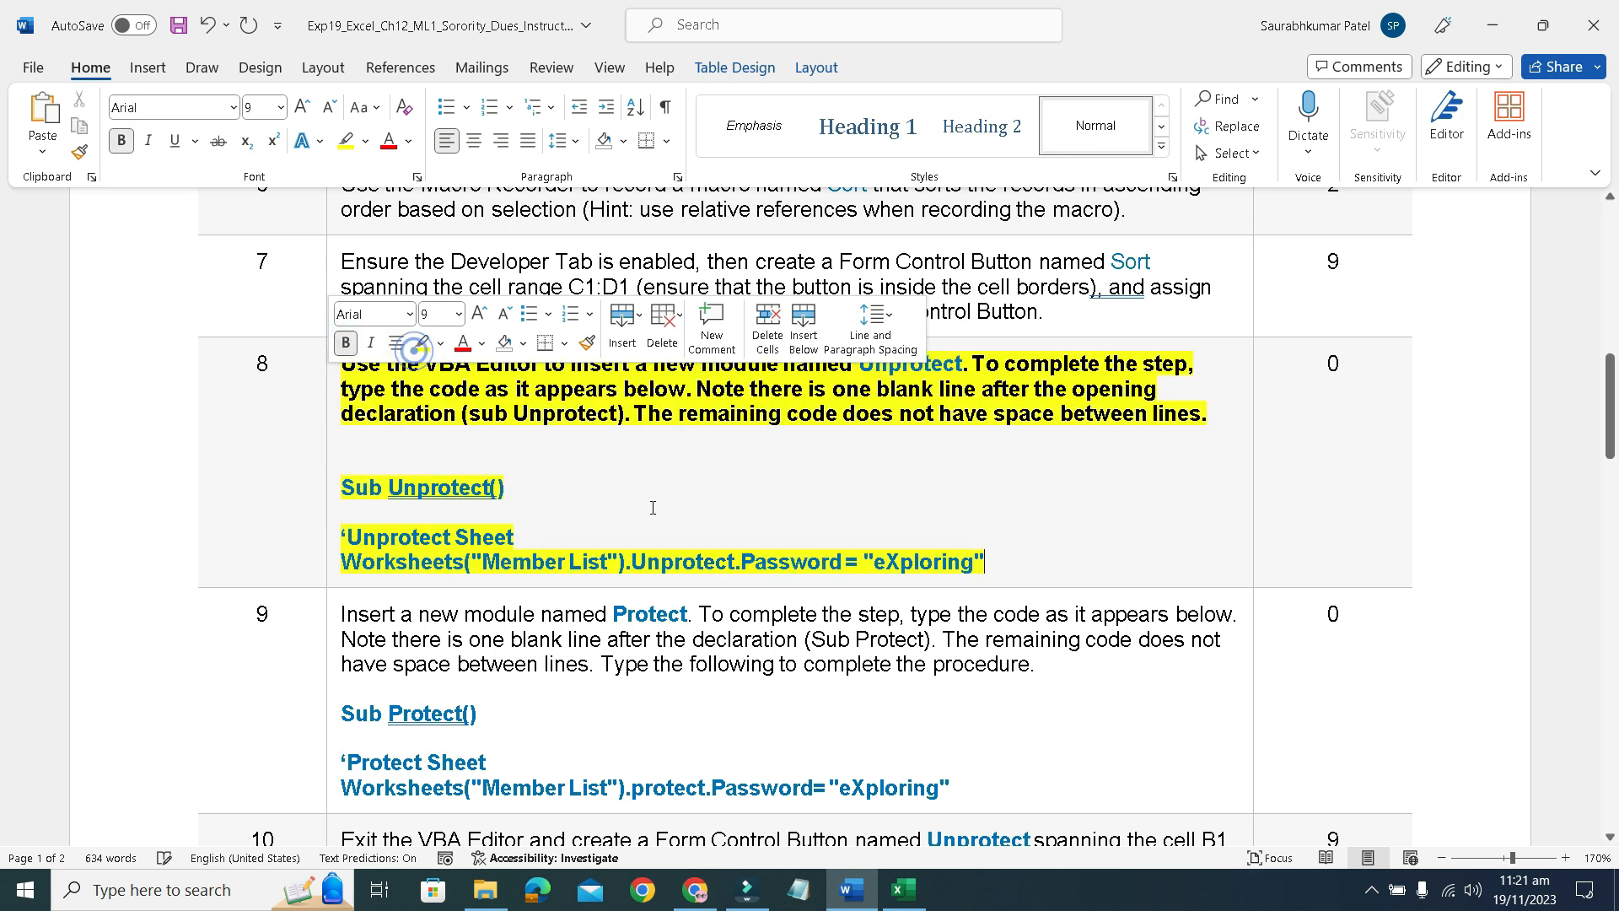
Copy the module name Unprotect from the step 8 instruction and open the Visual Basic Editor from the Excel workbook.
{"action": "scroll", "coordinate": [698, 505], "scroll_direction": "down", "scroll_amount": 2}
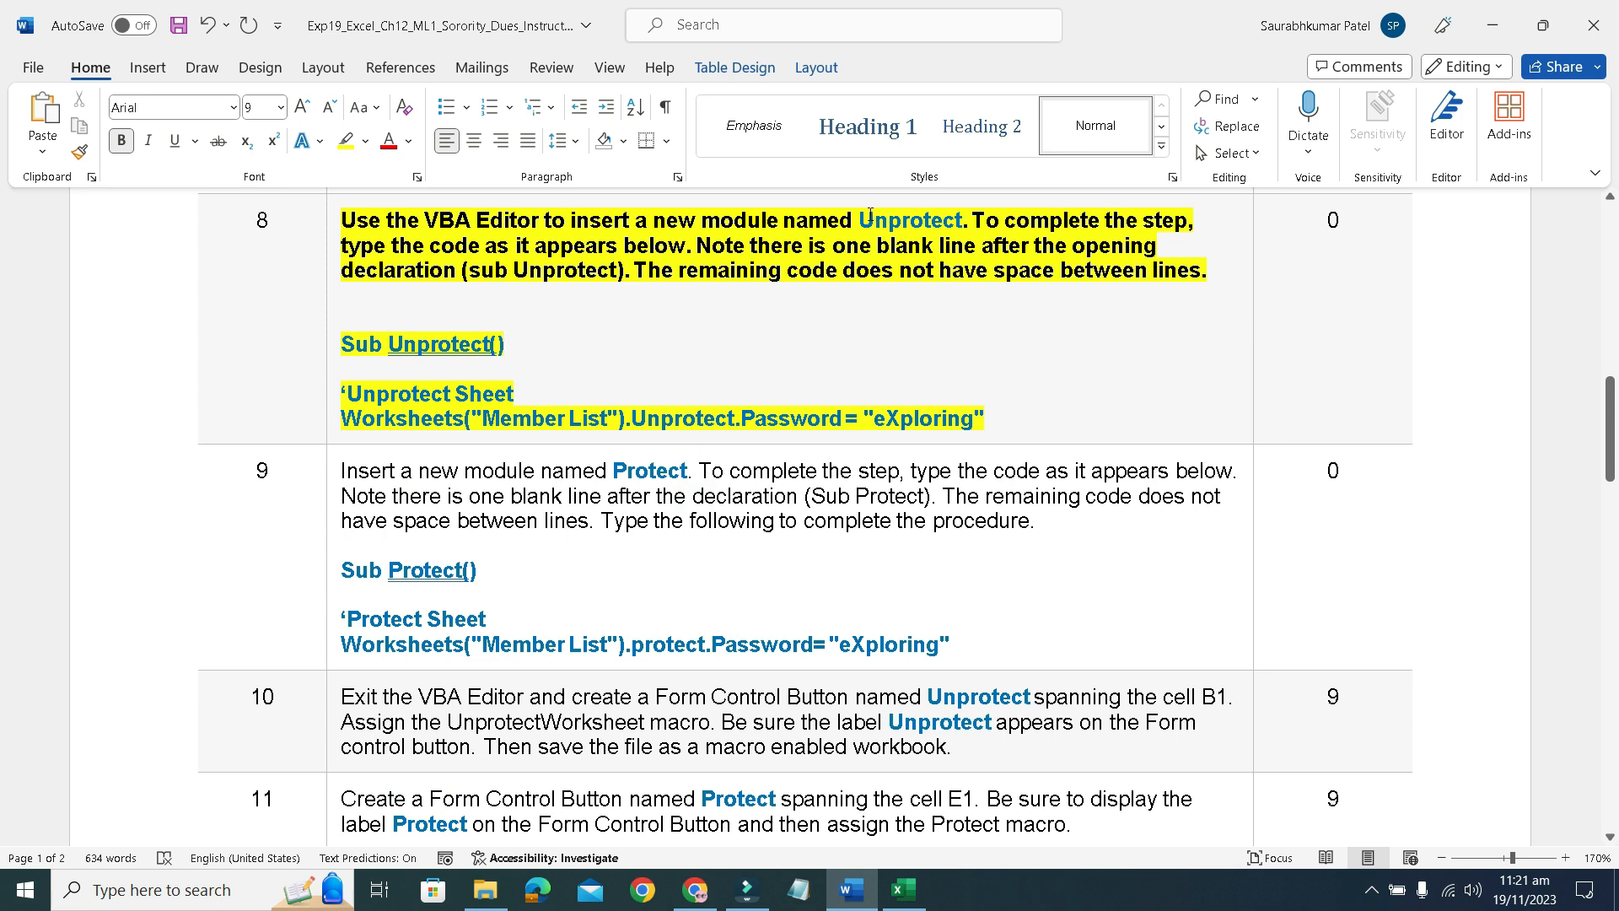
{"action": "left_click_drag", "start_coordinate": [860, 217], "coordinate": [966, 221]}
{"action": "key", "text": "ctrl+c"}
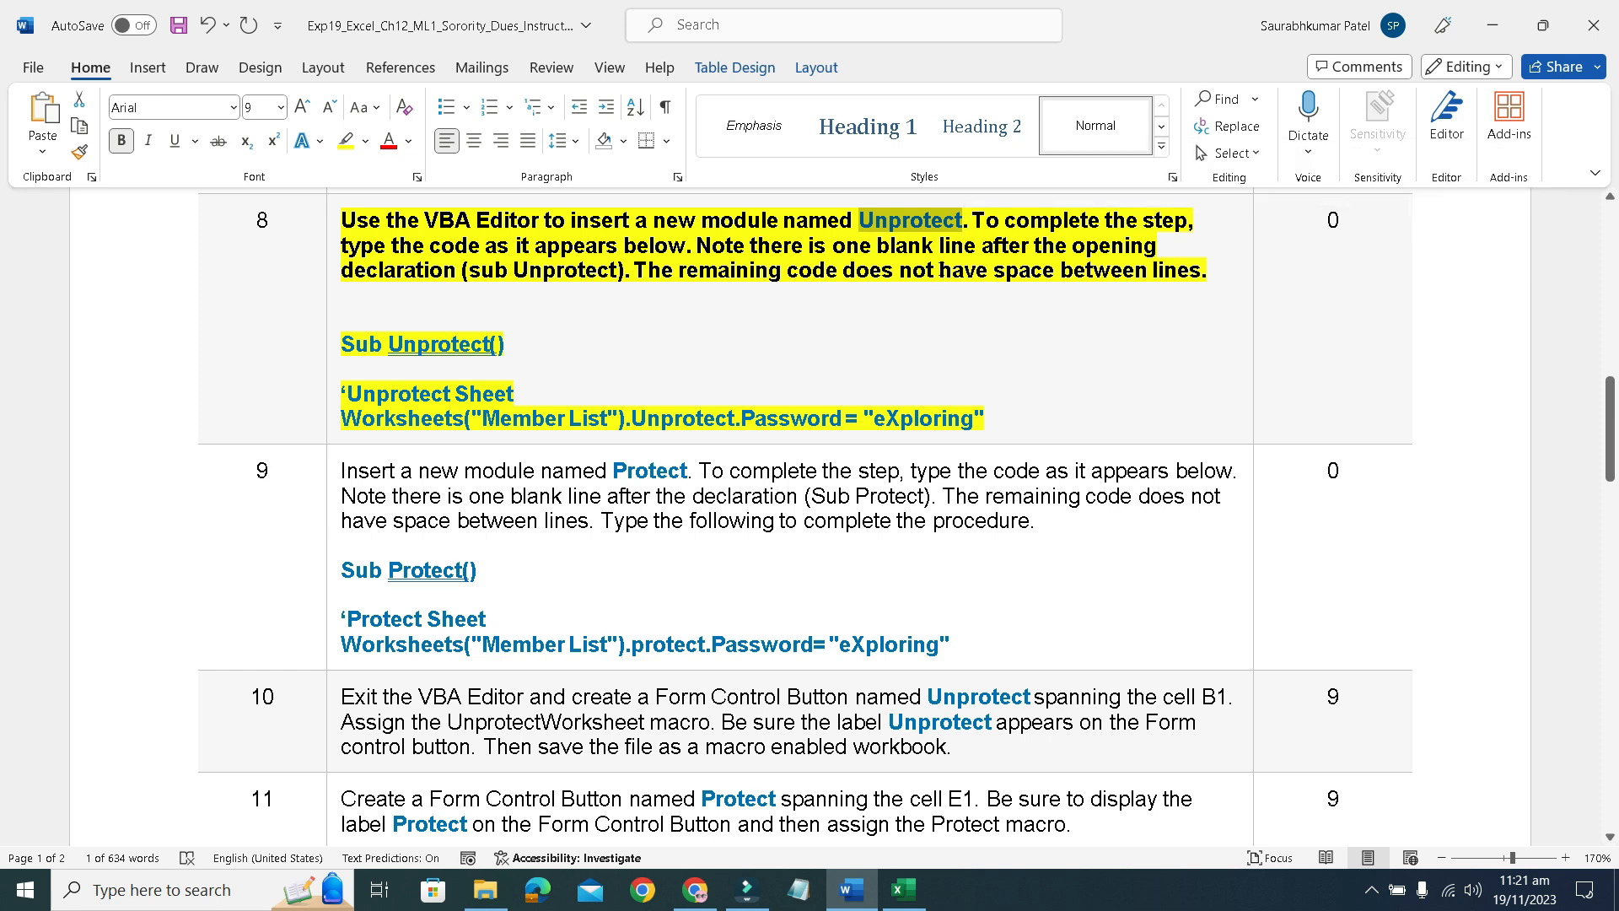
{"action": "left_click", "coordinate": [903, 890]}
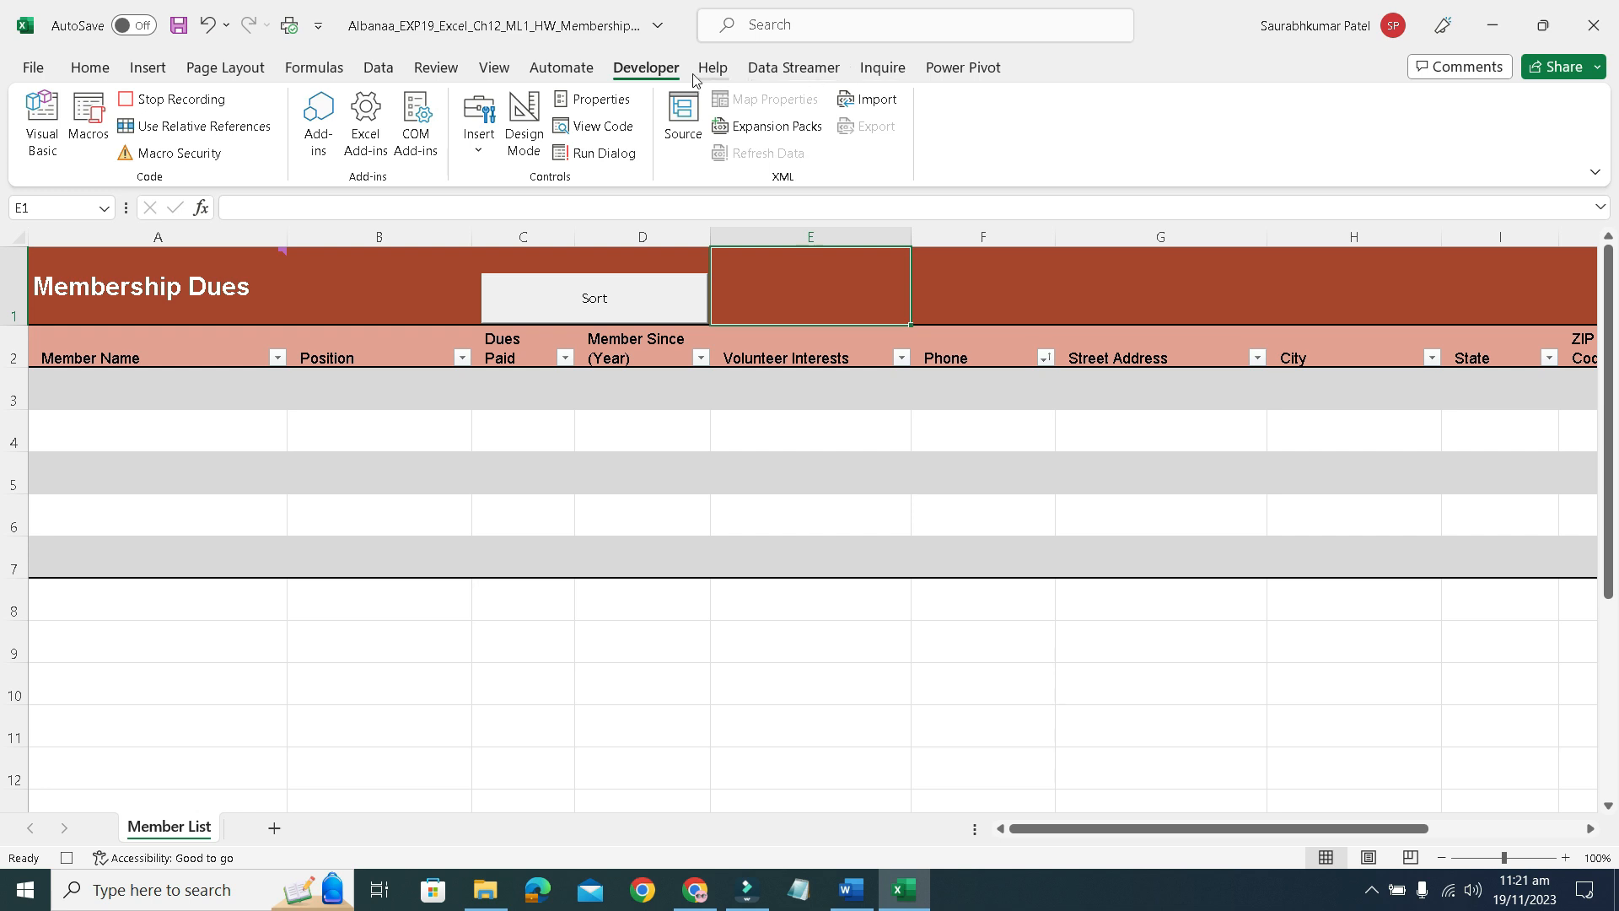
{"action": "left_click", "coordinate": [42, 123]}
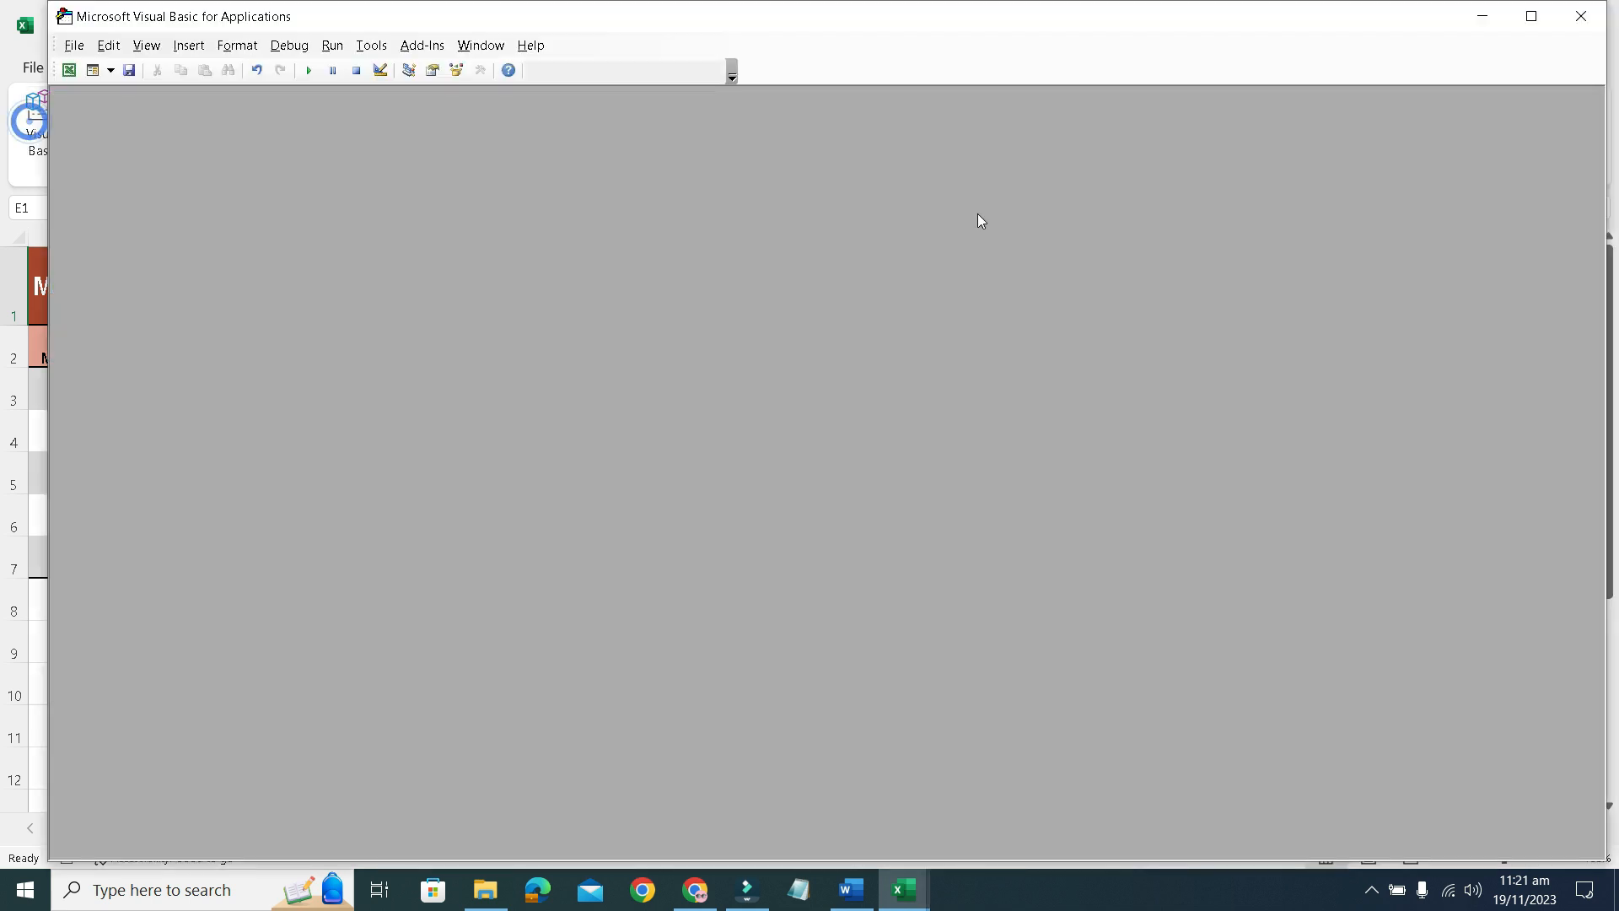
{"action": "left_click", "coordinate": [106, 45]}
{"action": "left_click", "coordinate": [106, 45]}
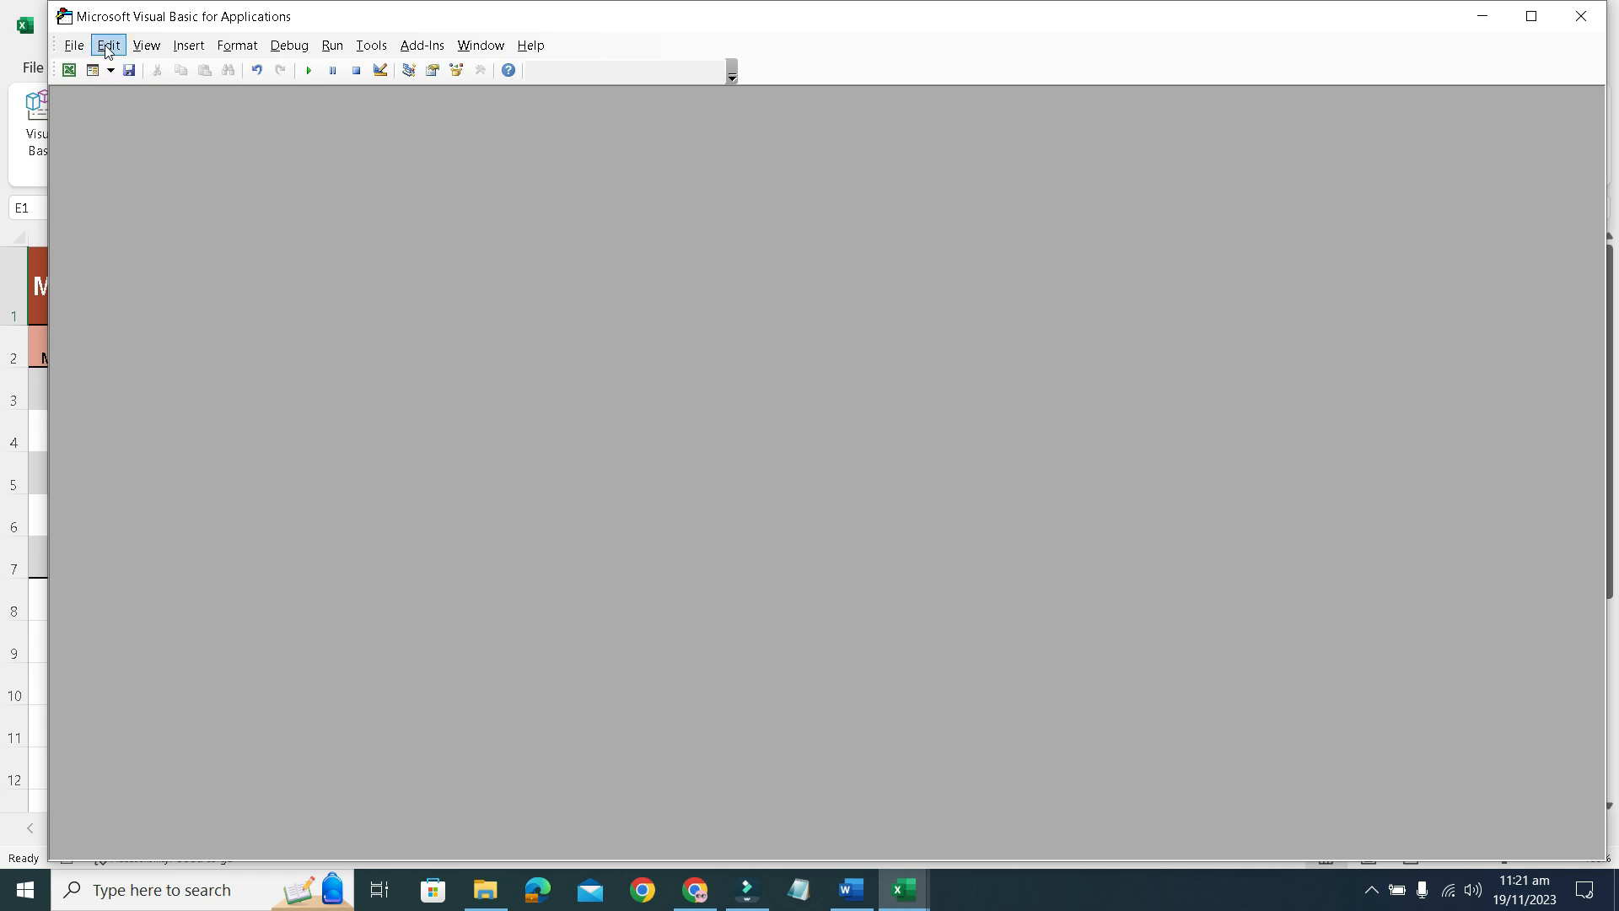
{"action": "left_click", "coordinate": [69, 70]}
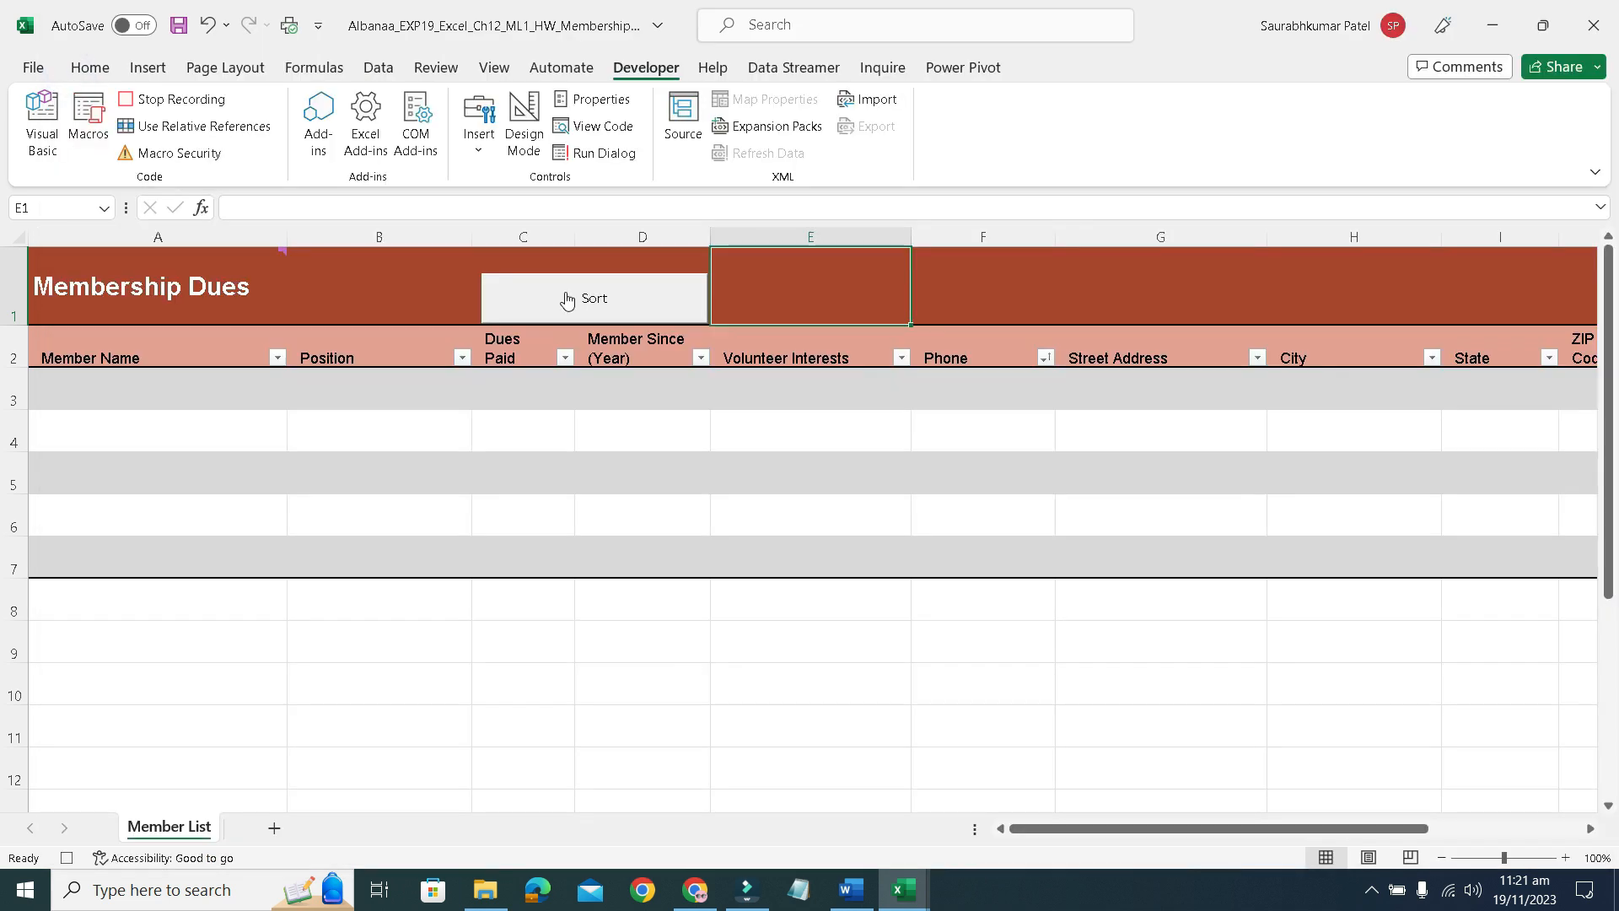
{"action": "mouse_move", "coordinate": [925, 905]}
{"action": "left_click", "coordinate": [954, 831]}
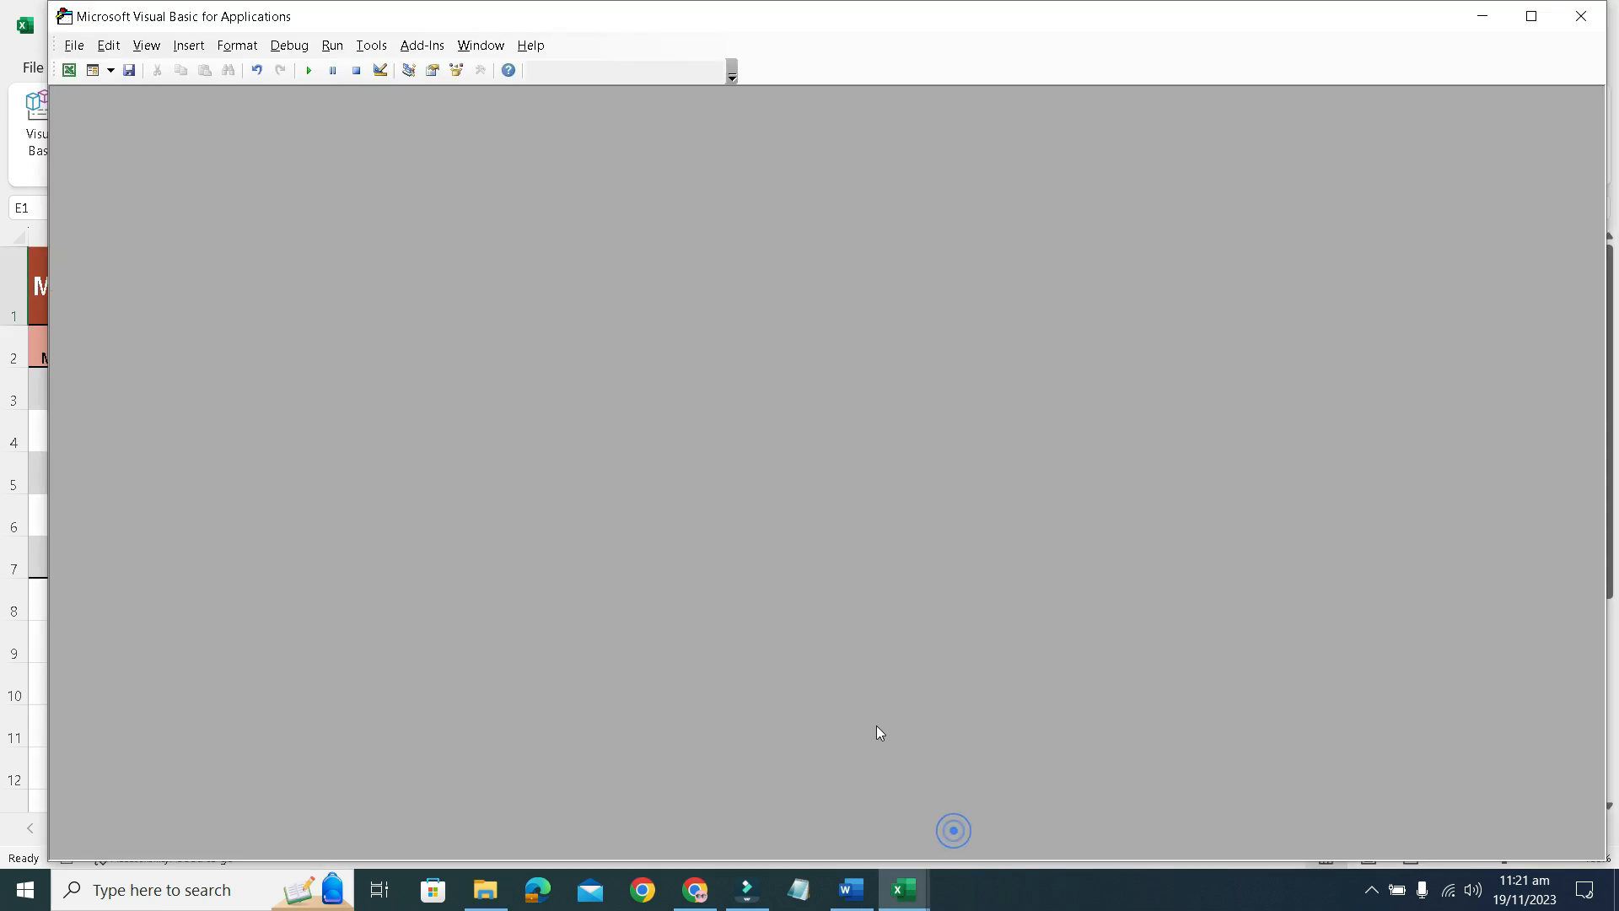
Insert three blank UserForms into the VBA project and try to close the form in the designer.
{"action": "left_click", "coordinate": [98, 72]}
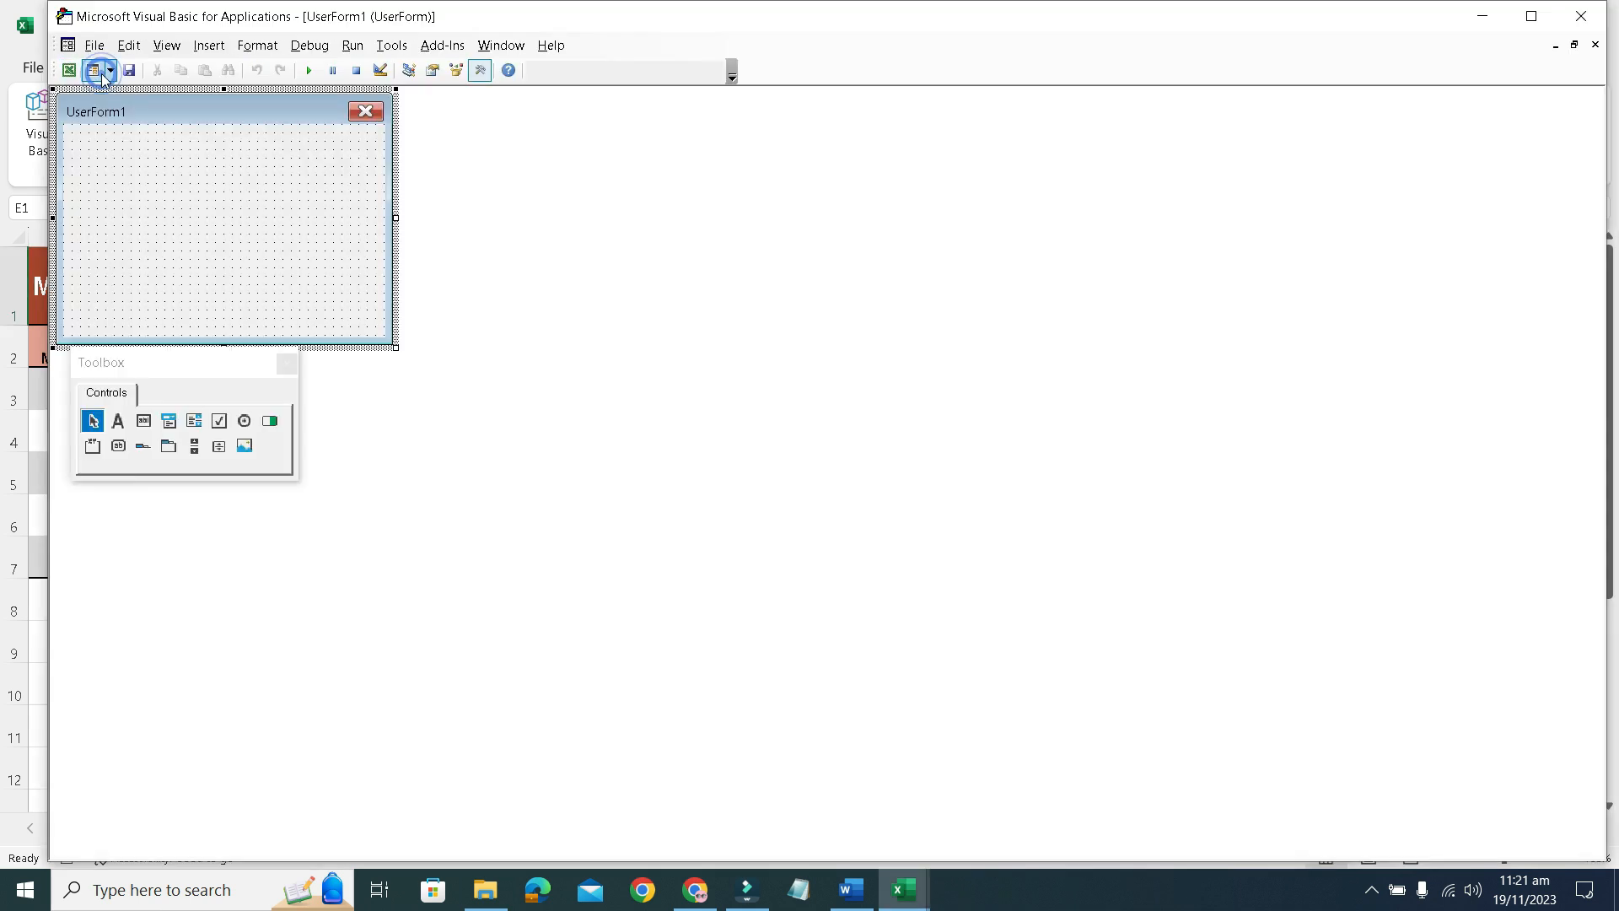
{"action": "left_click", "coordinate": [363, 110]}
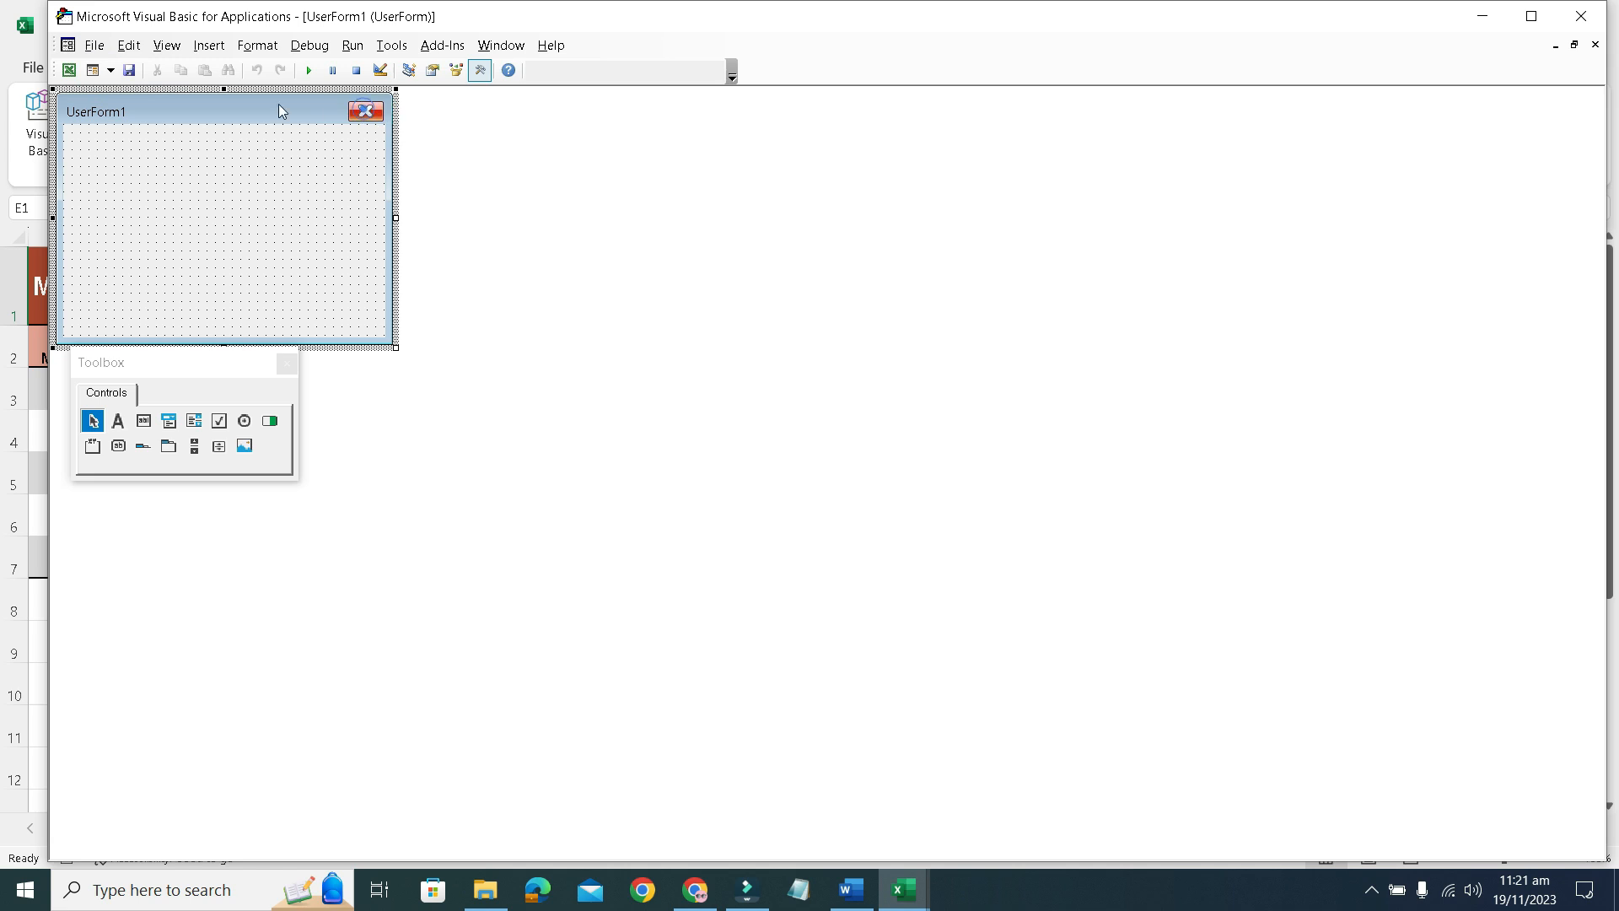
{"action": "left_click", "coordinate": [103, 72]}
{"action": "left_click", "coordinate": [112, 71]}
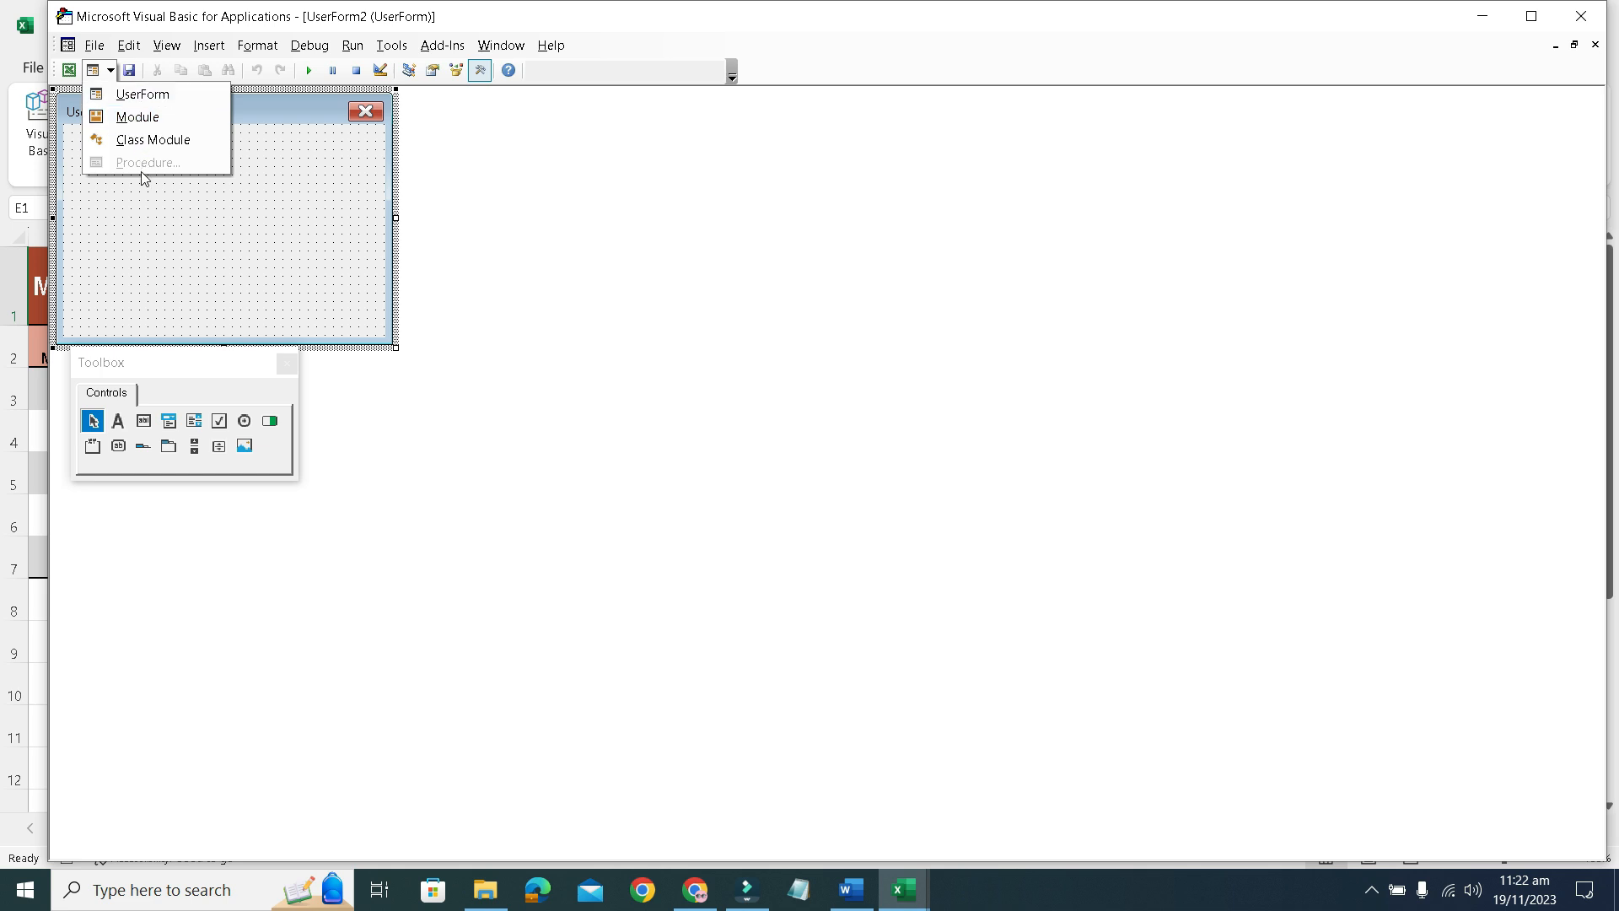
{"action": "left_click", "coordinate": [158, 98]}
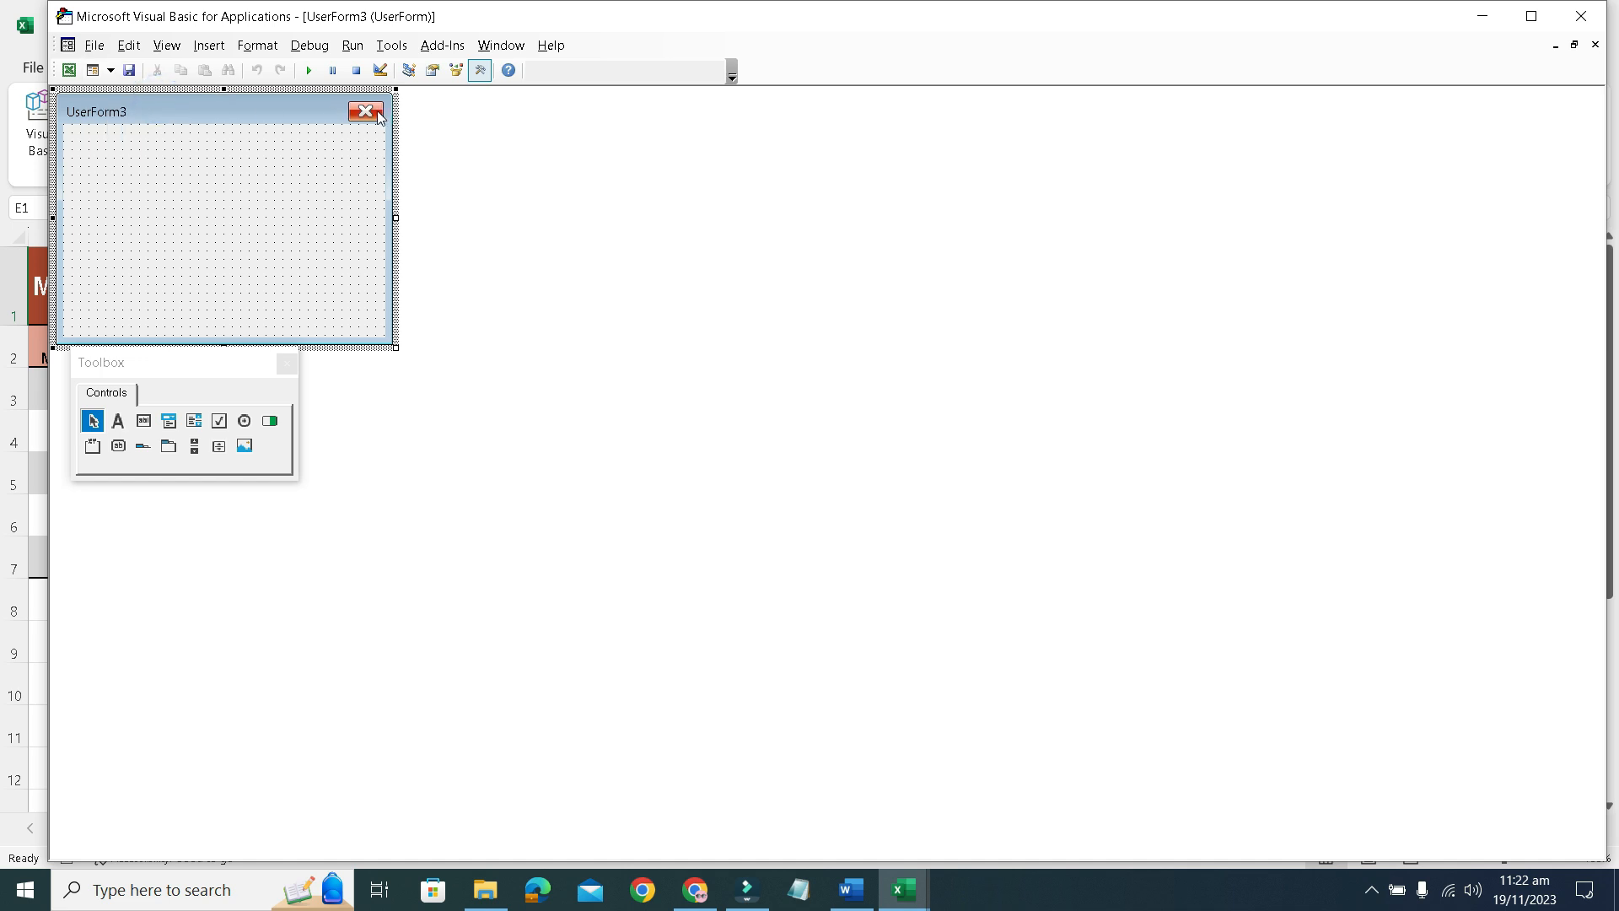
{"action": "left_click", "coordinate": [296, 110]}
{"action": "left_click", "coordinate": [365, 118]}
Insert a new standard module into the VBA project.
{"action": "left_click", "coordinate": [209, 45]}
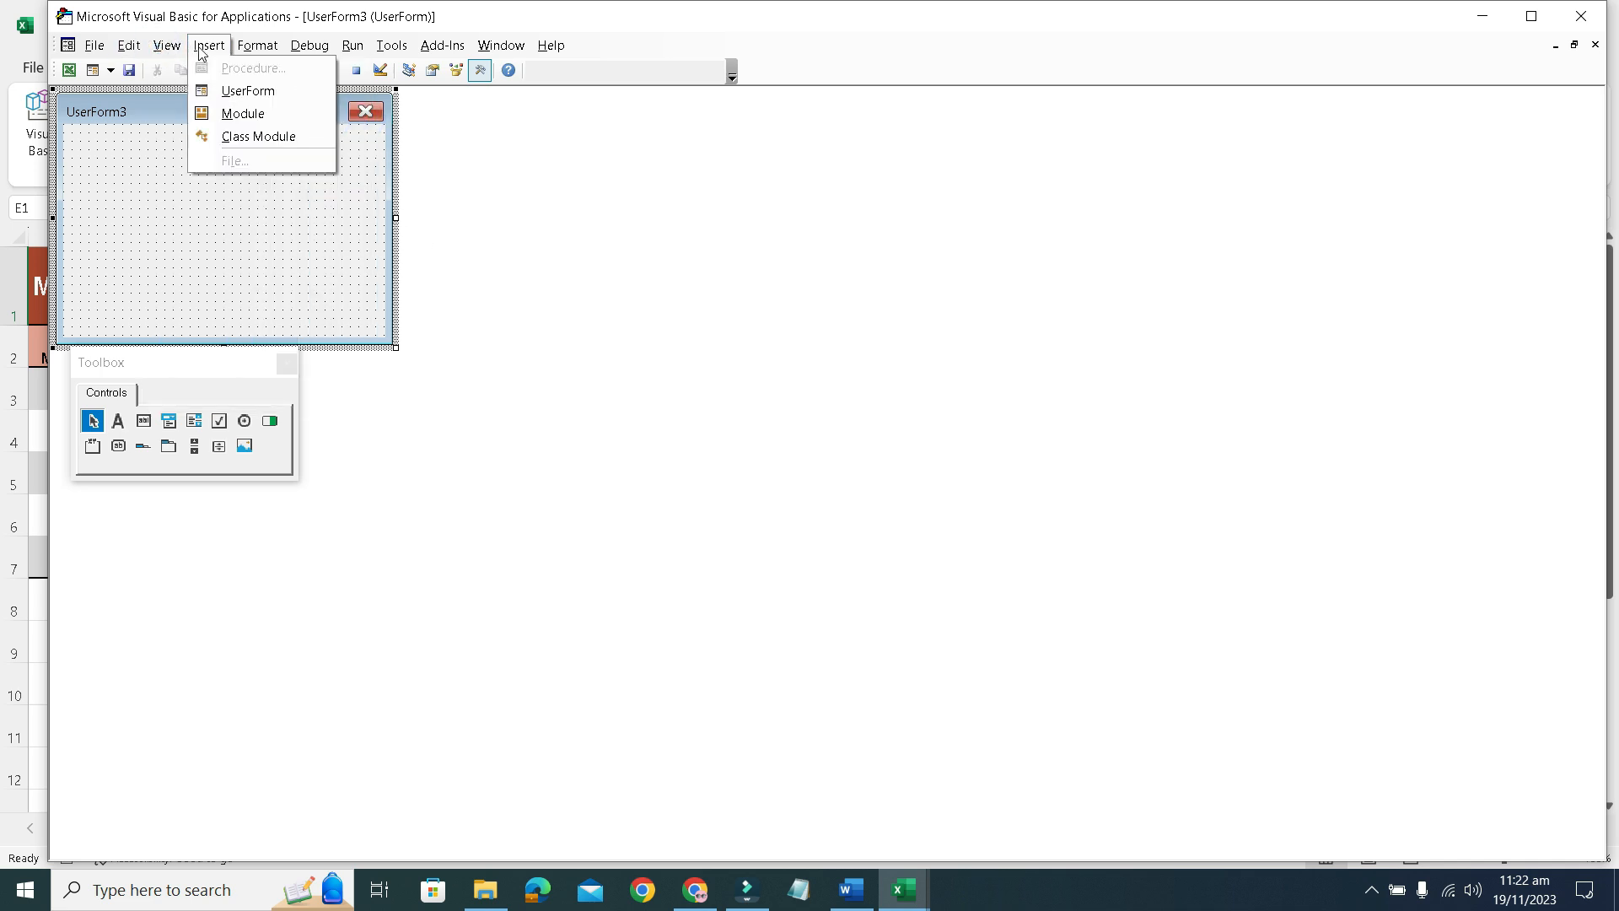
{"action": "left_click", "coordinate": [242, 128]}
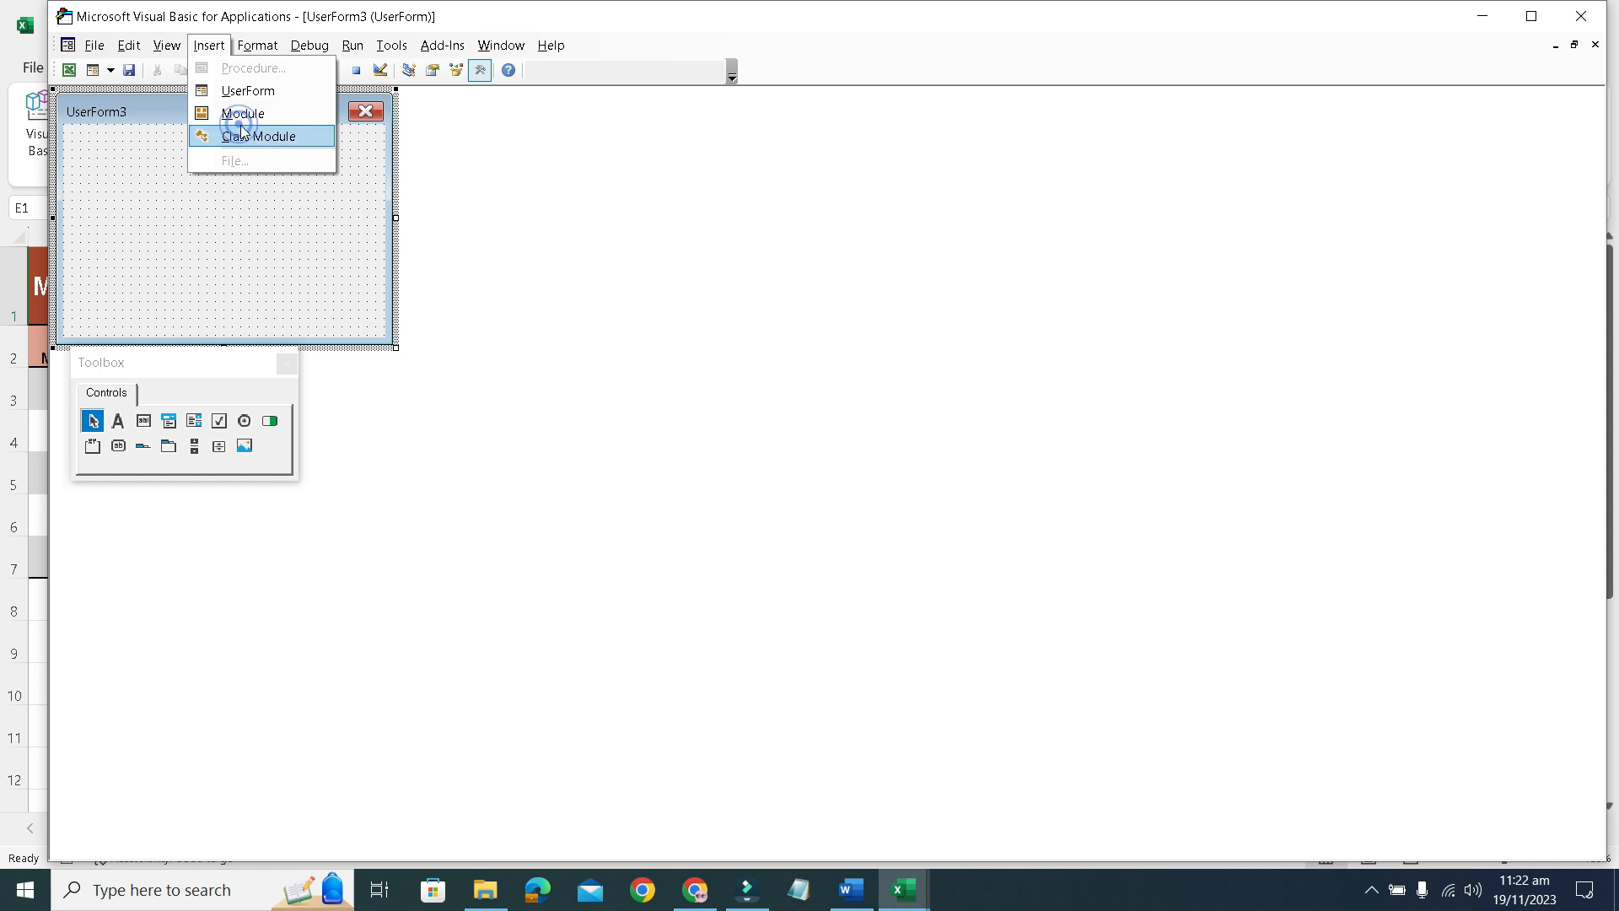
{"action": "left_click", "coordinate": [242, 113]}
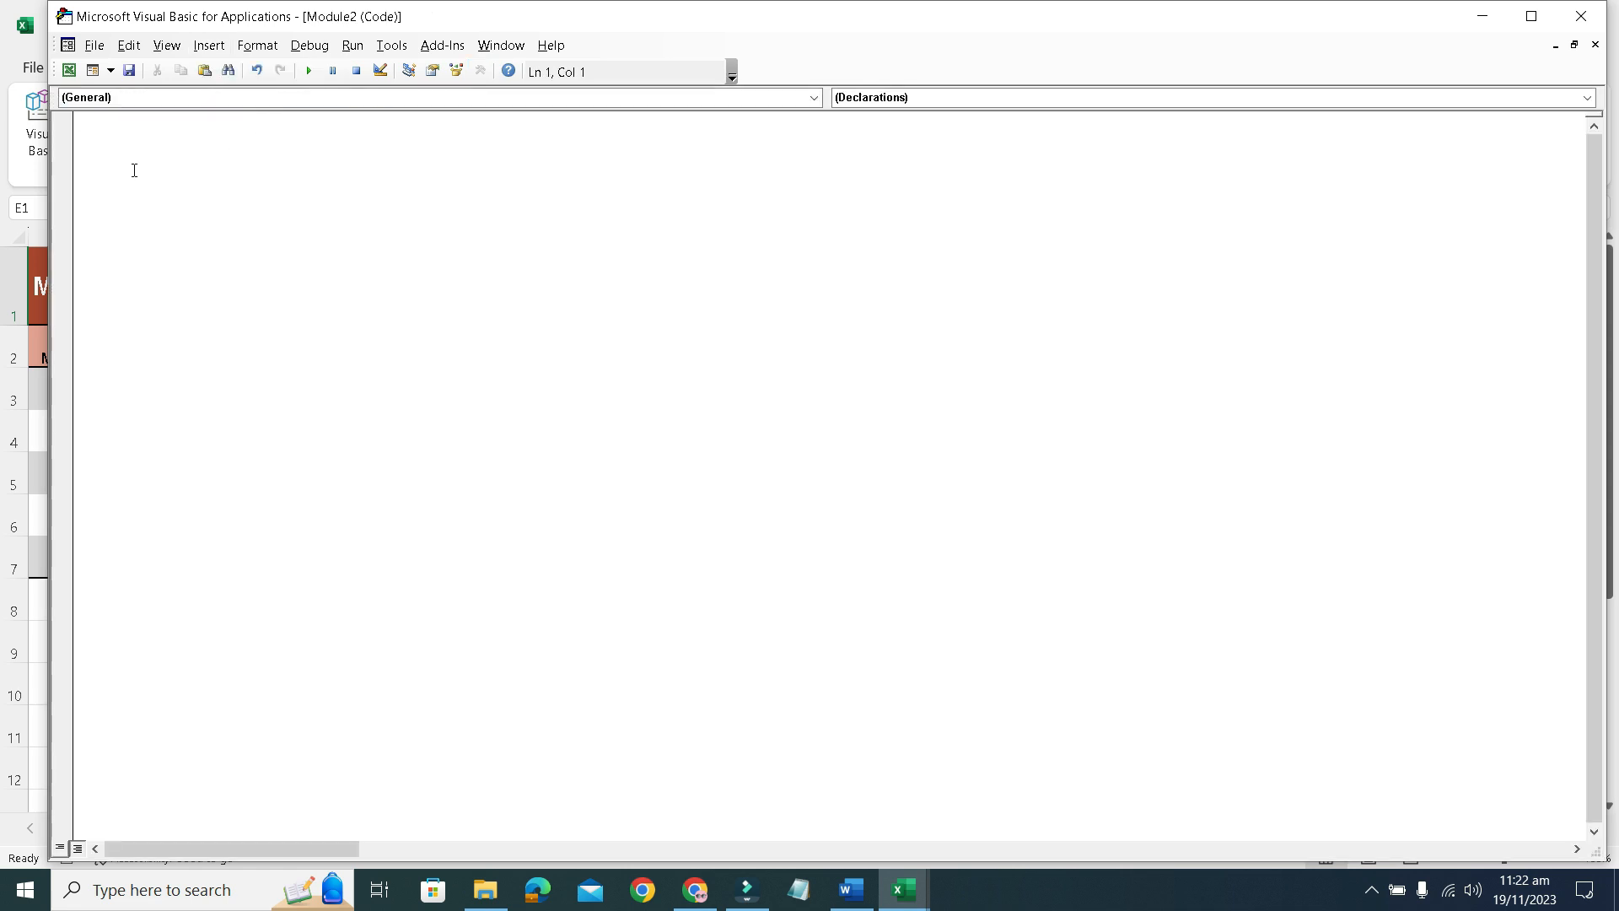
Insert two more blank UserForms into the VBA project.
{"action": "left_click", "coordinate": [100, 70]}
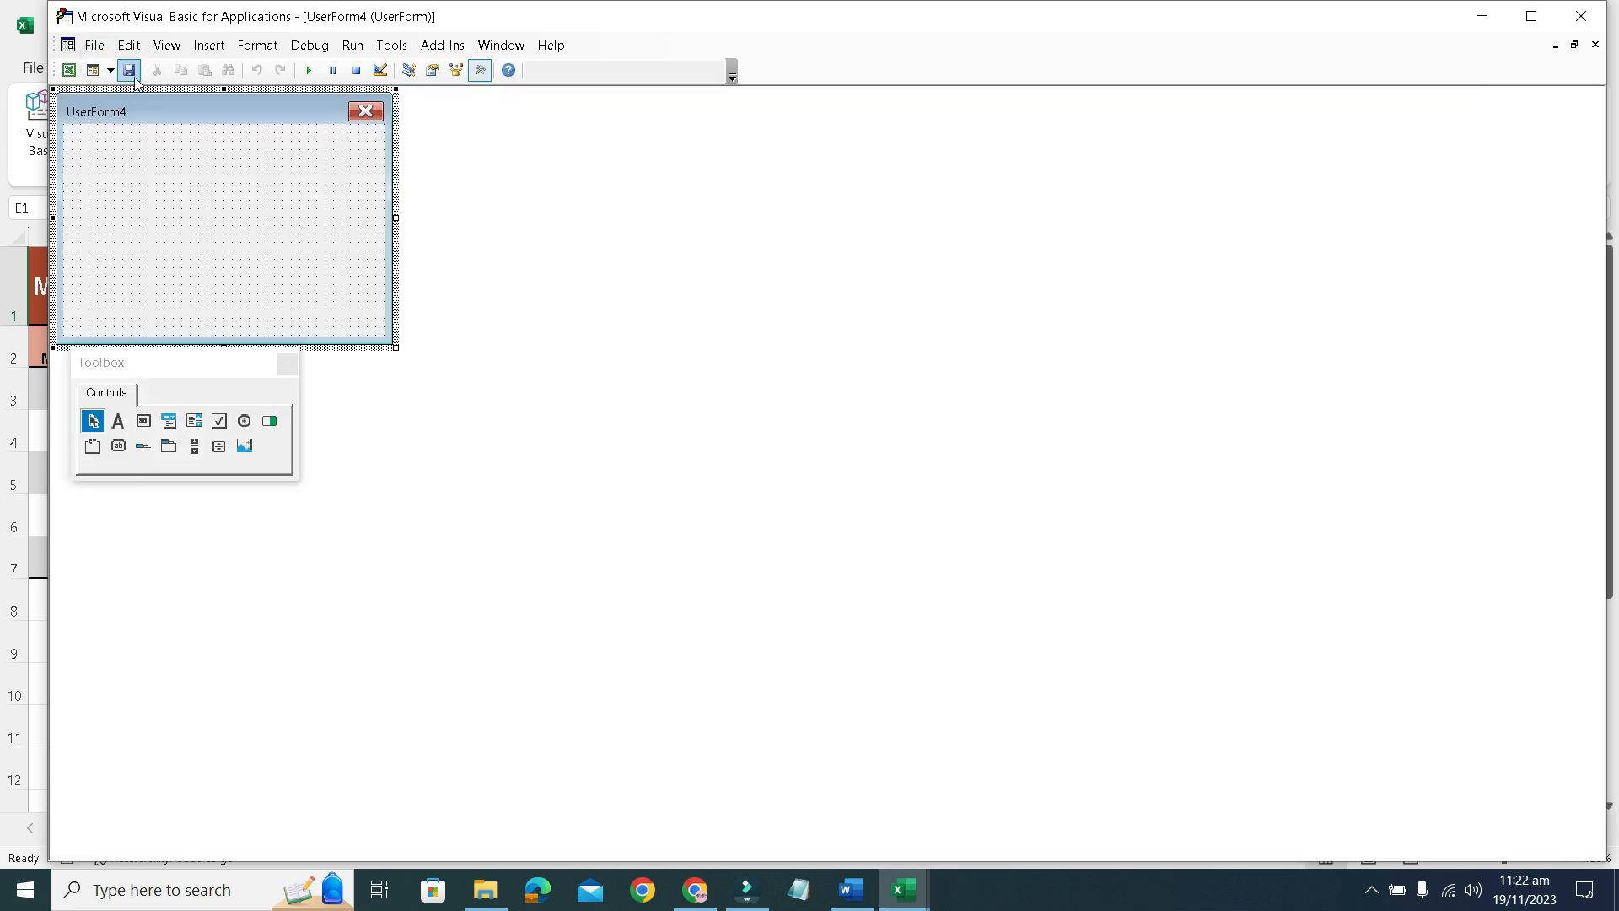
{"action": "left_click", "coordinate": [115, 71]}
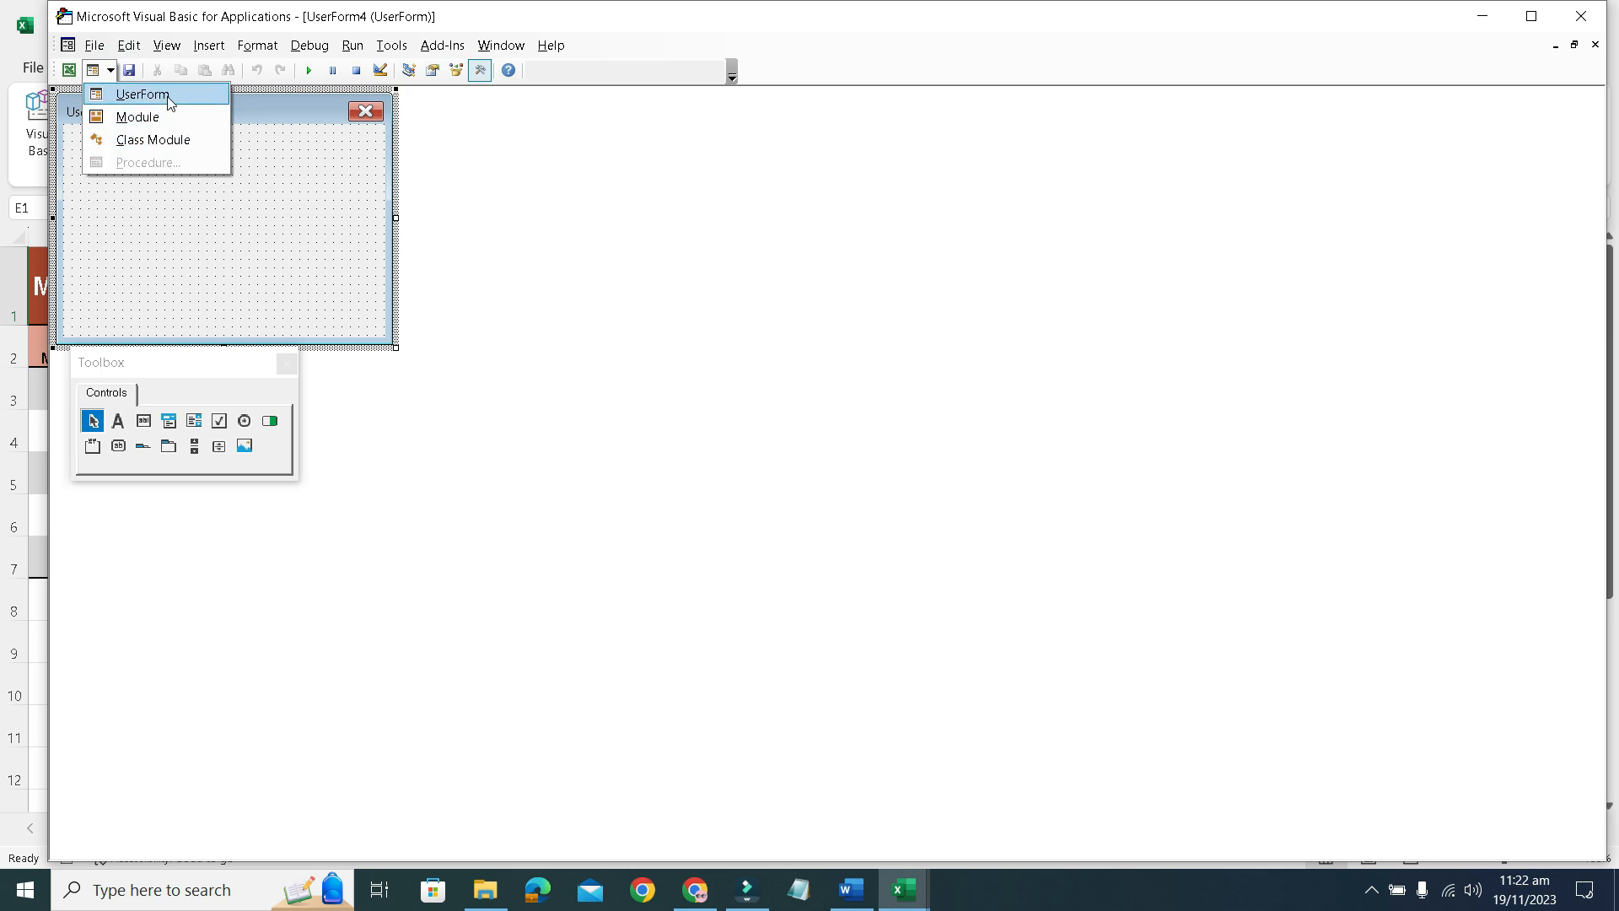
{"action": "left_click", "coordinate": [143, 93]}
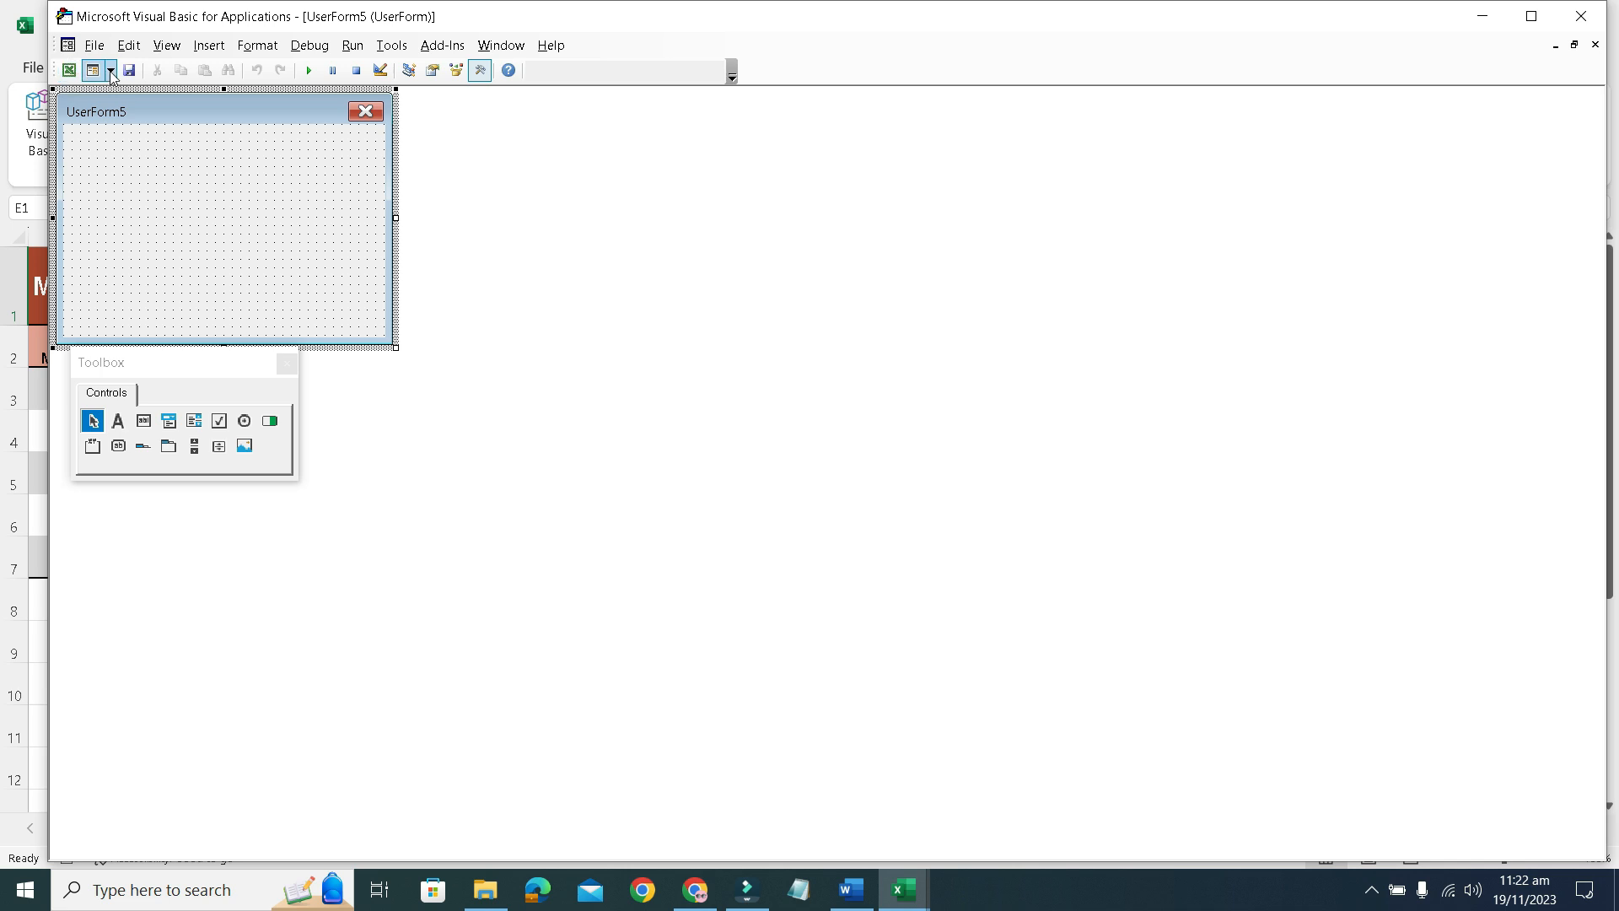
Insert another standard module and check the object and procedure lists of its code window.
{"action": "left_click", "coordinate": [211, 49]}
{"action": "left_click", "coordinate": [215, 52]}
{"action": "left_click", "coordinate": [216, 53]}
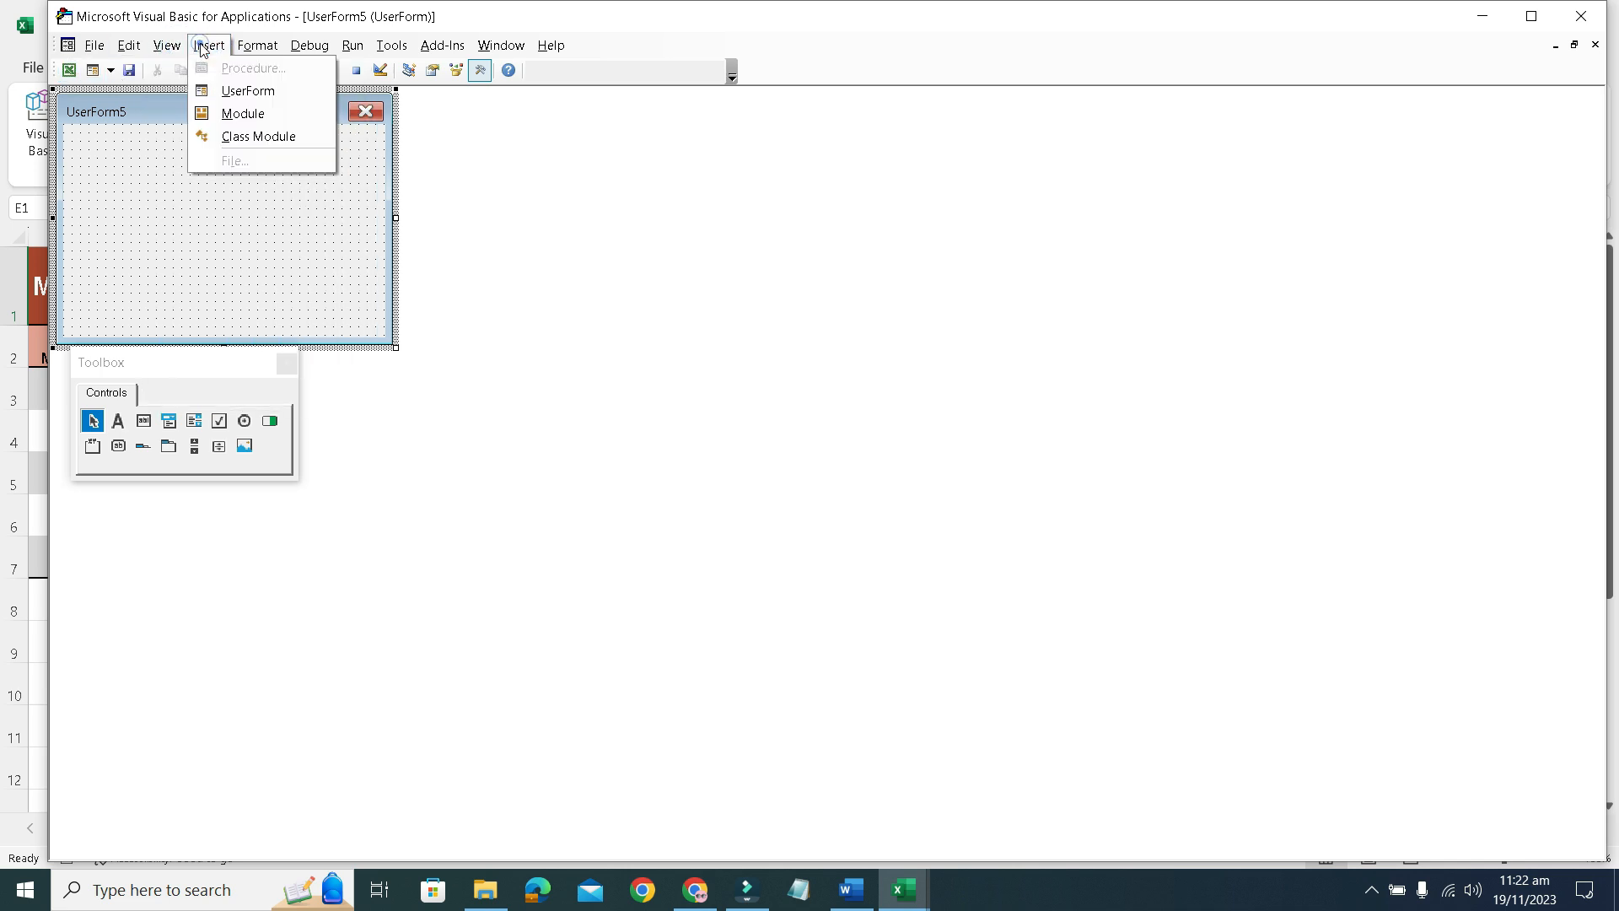
{"action": "left_click", "coordinate": [253, 113]}
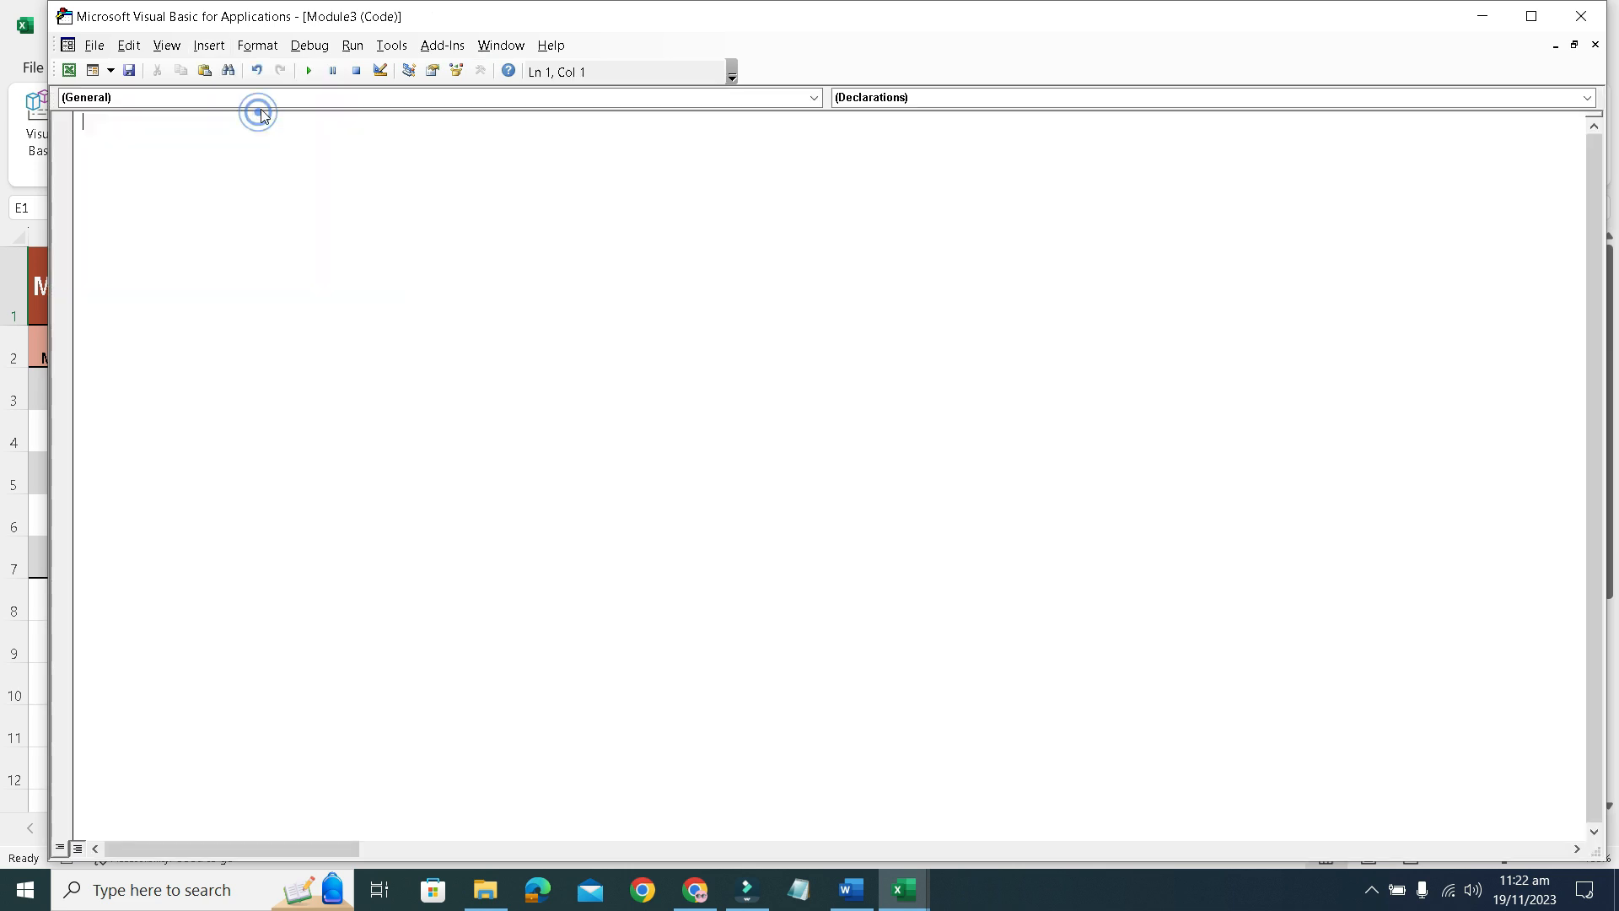
{"action": "left_click", "coordinate": [856, 95]}
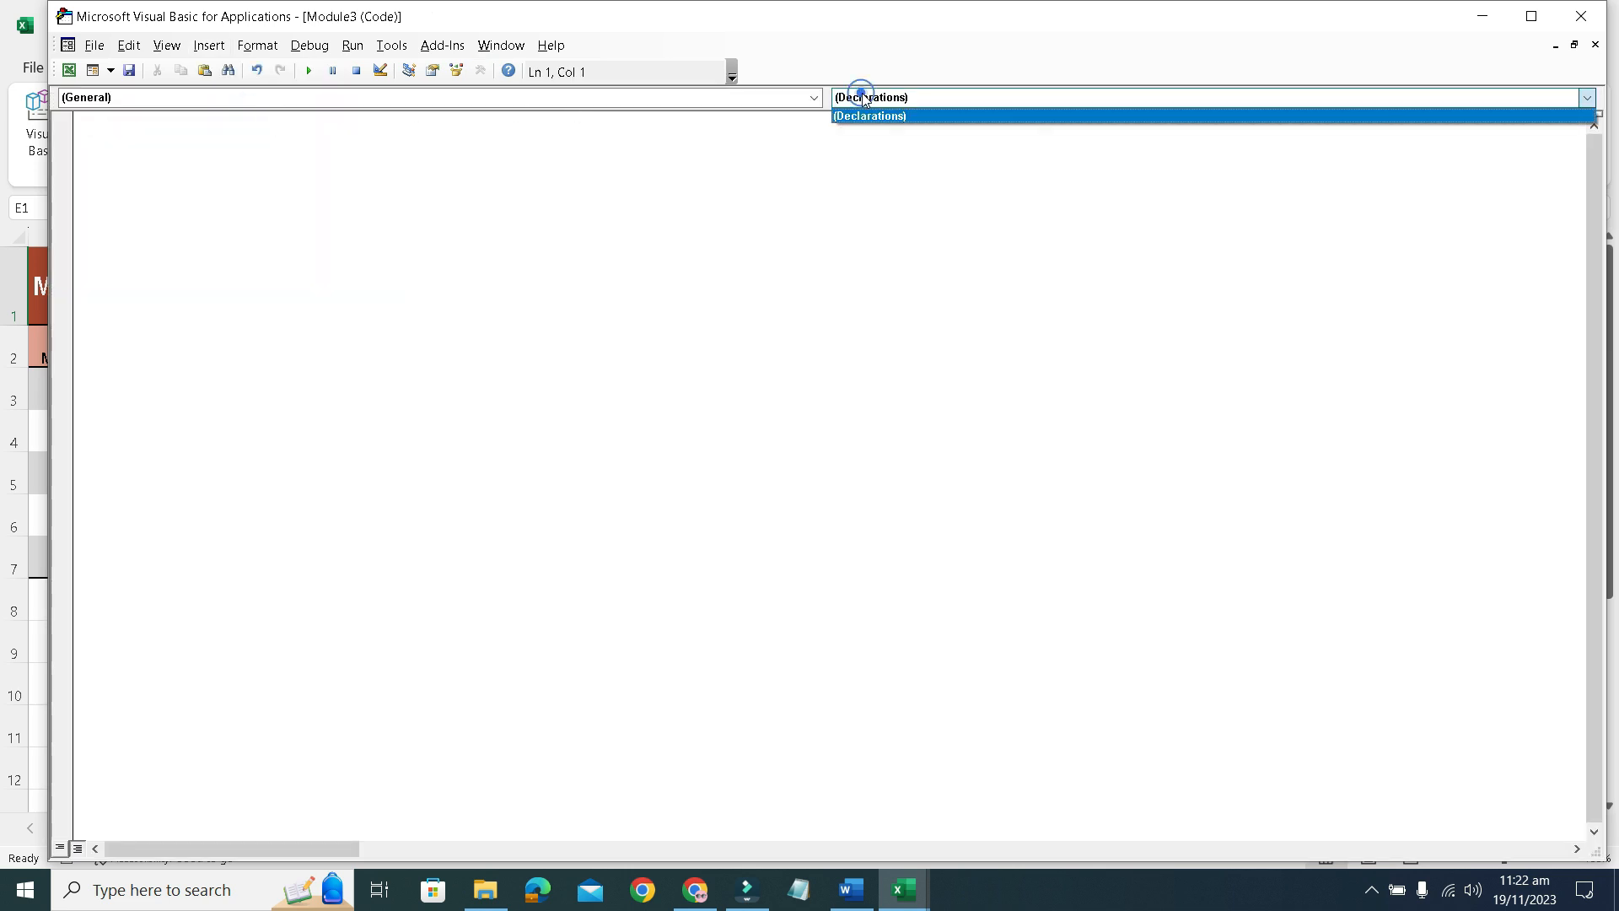
{"action": "left_click", "coordinate": [858, 97]}
{"action": "left_click", "coordinate": [555, 101]}
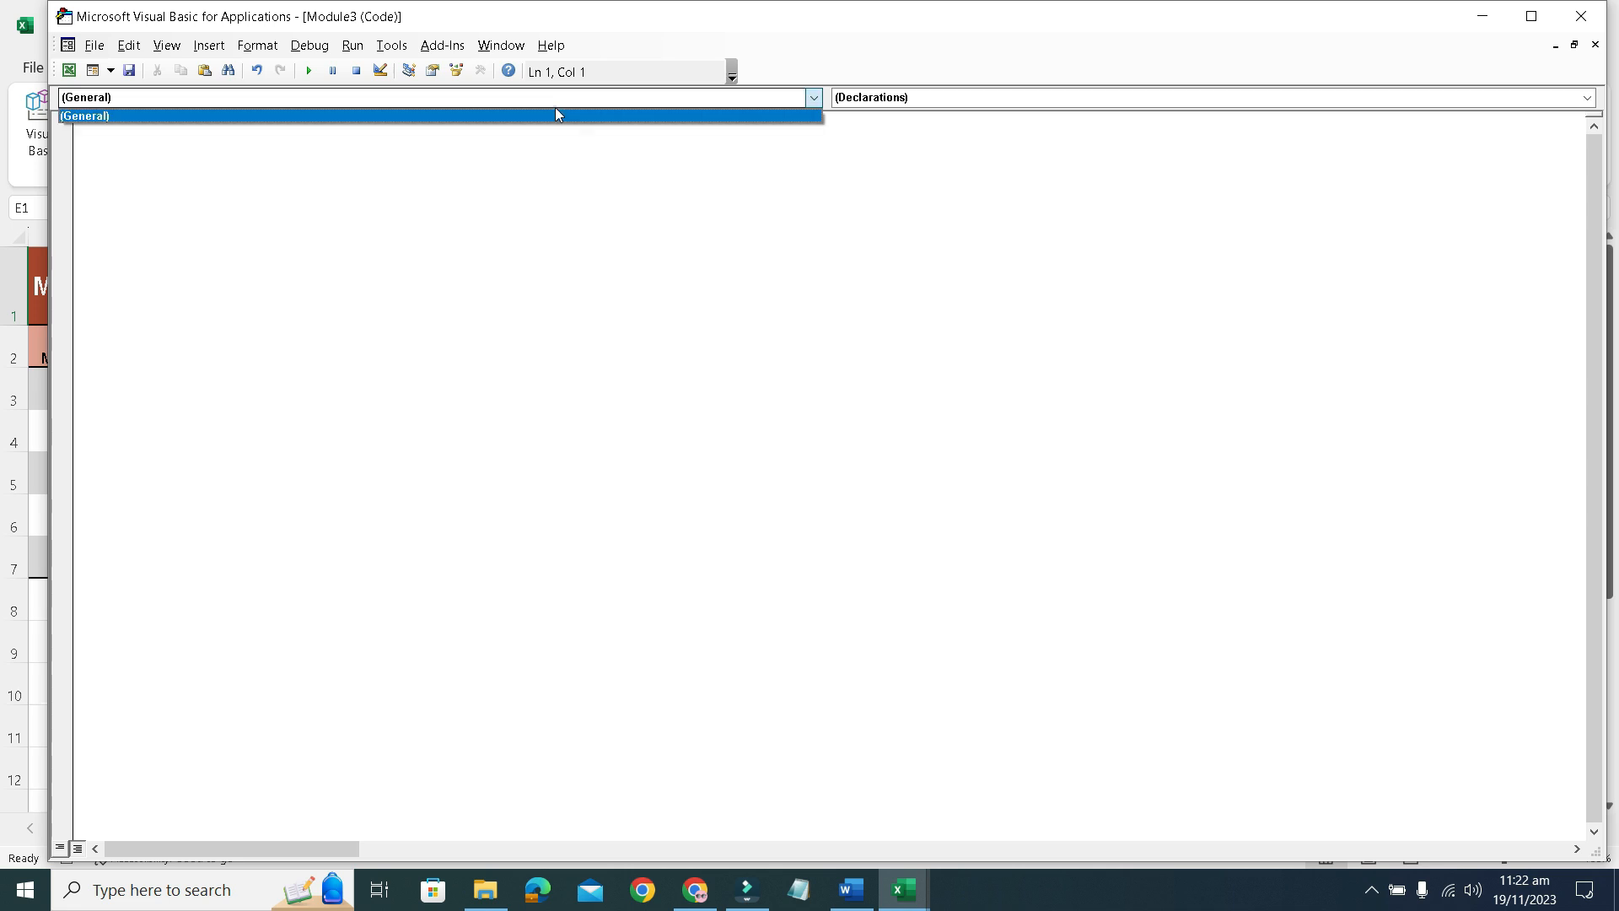
{"action": "left_click", "coordinate": [555, 108]}
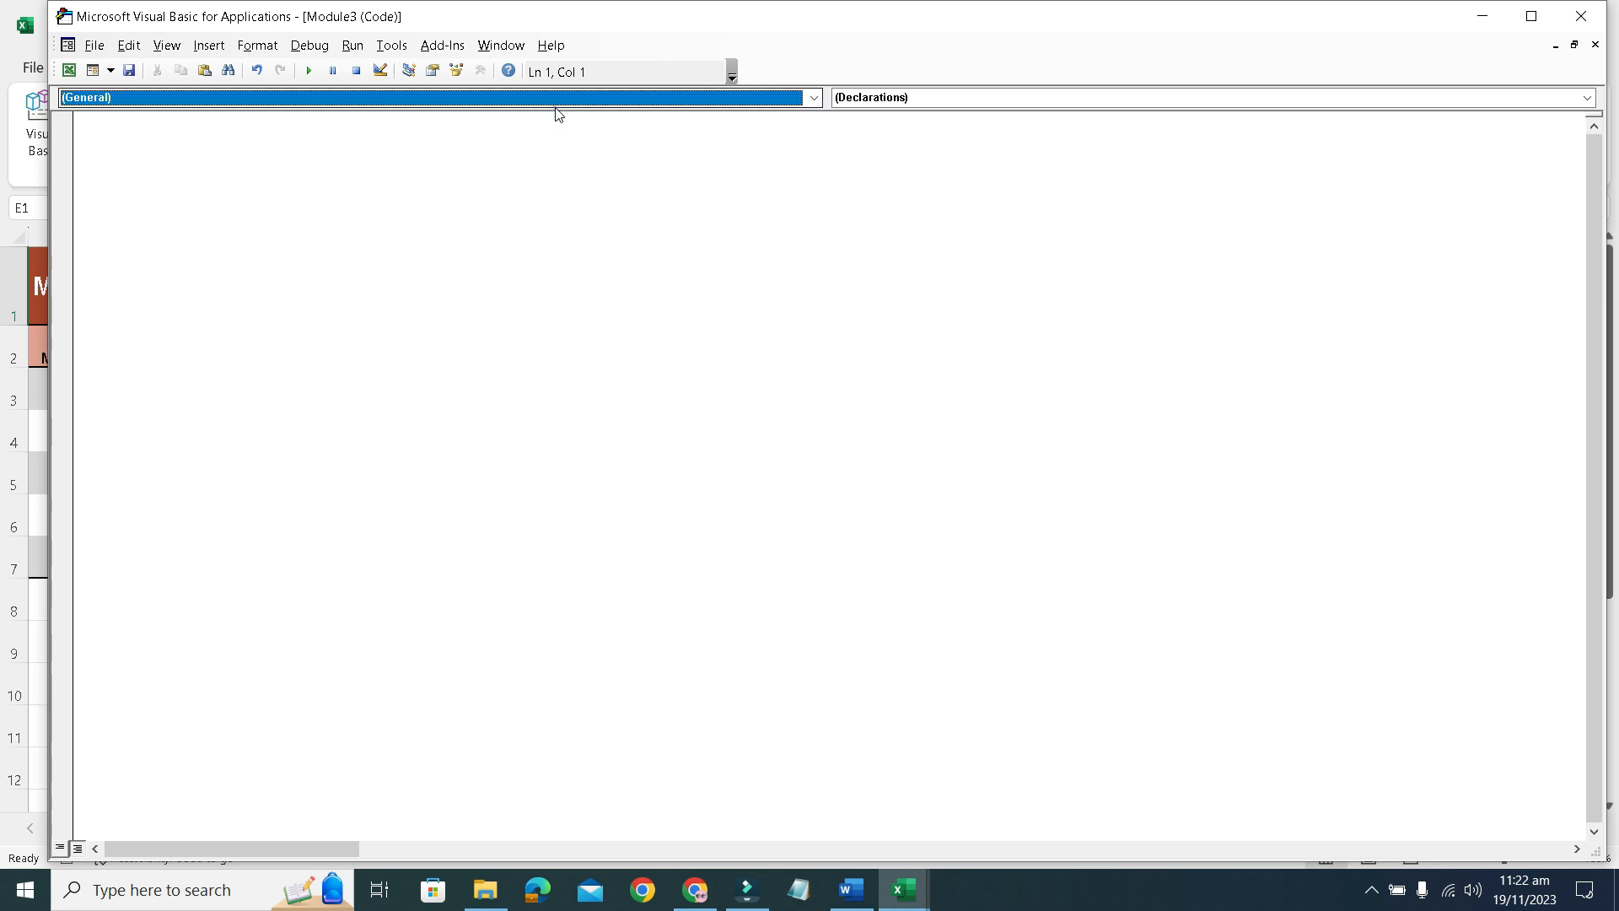
Add a public Sub procedure named Unprotect to the new module.
{"action": "left_click", "coordinate": [111, 70]}
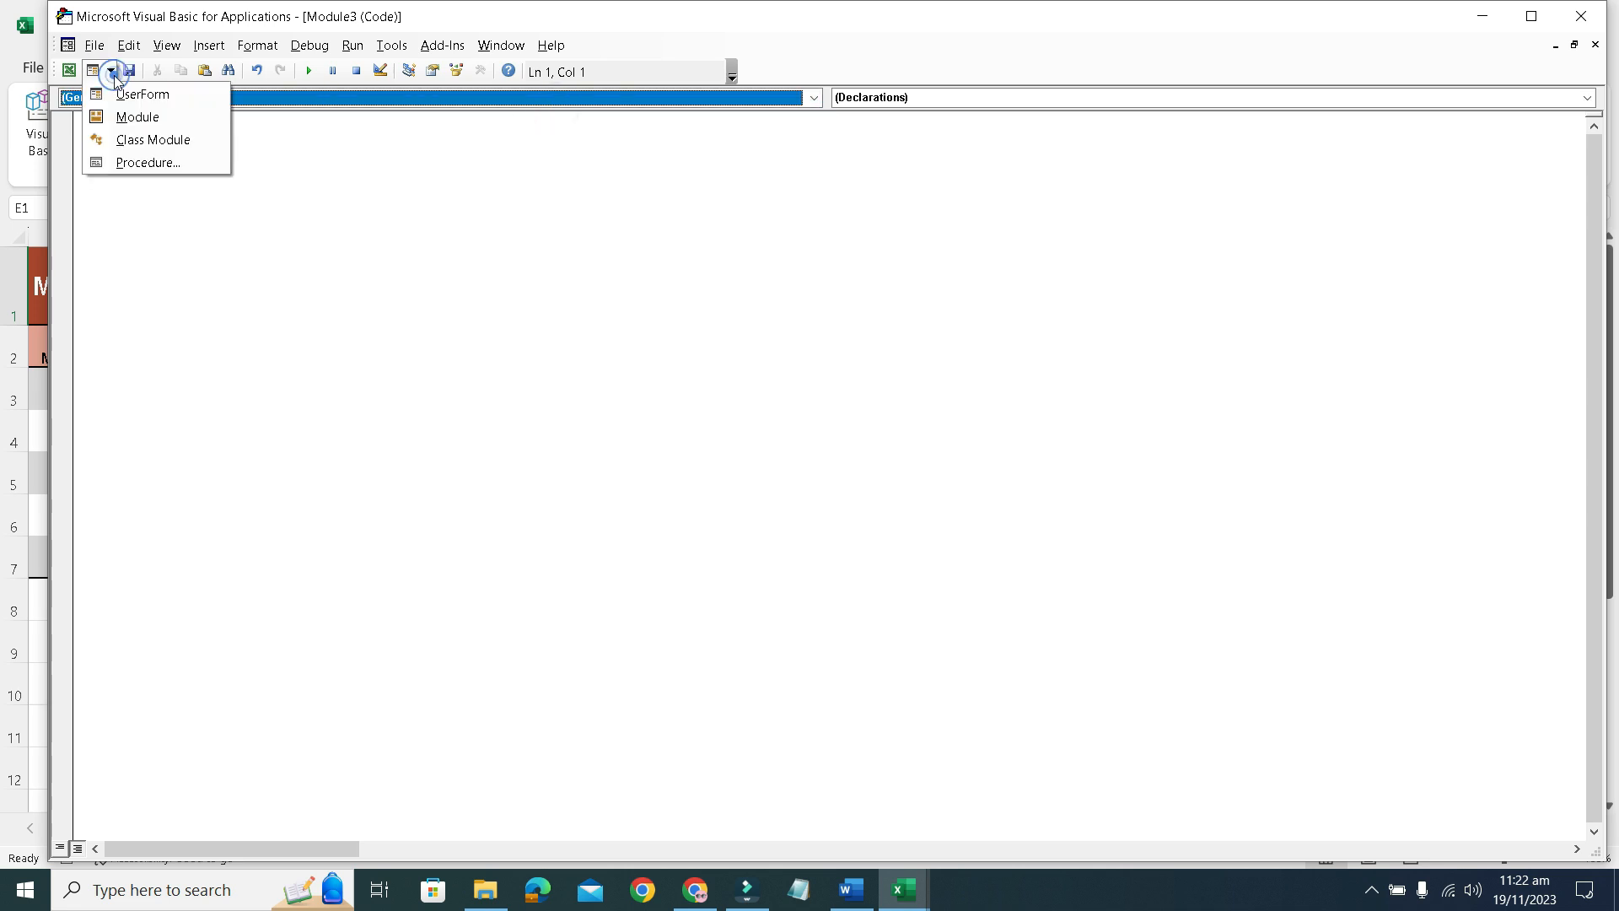
{"action": "left_click", "coordinate": [135, 154]}
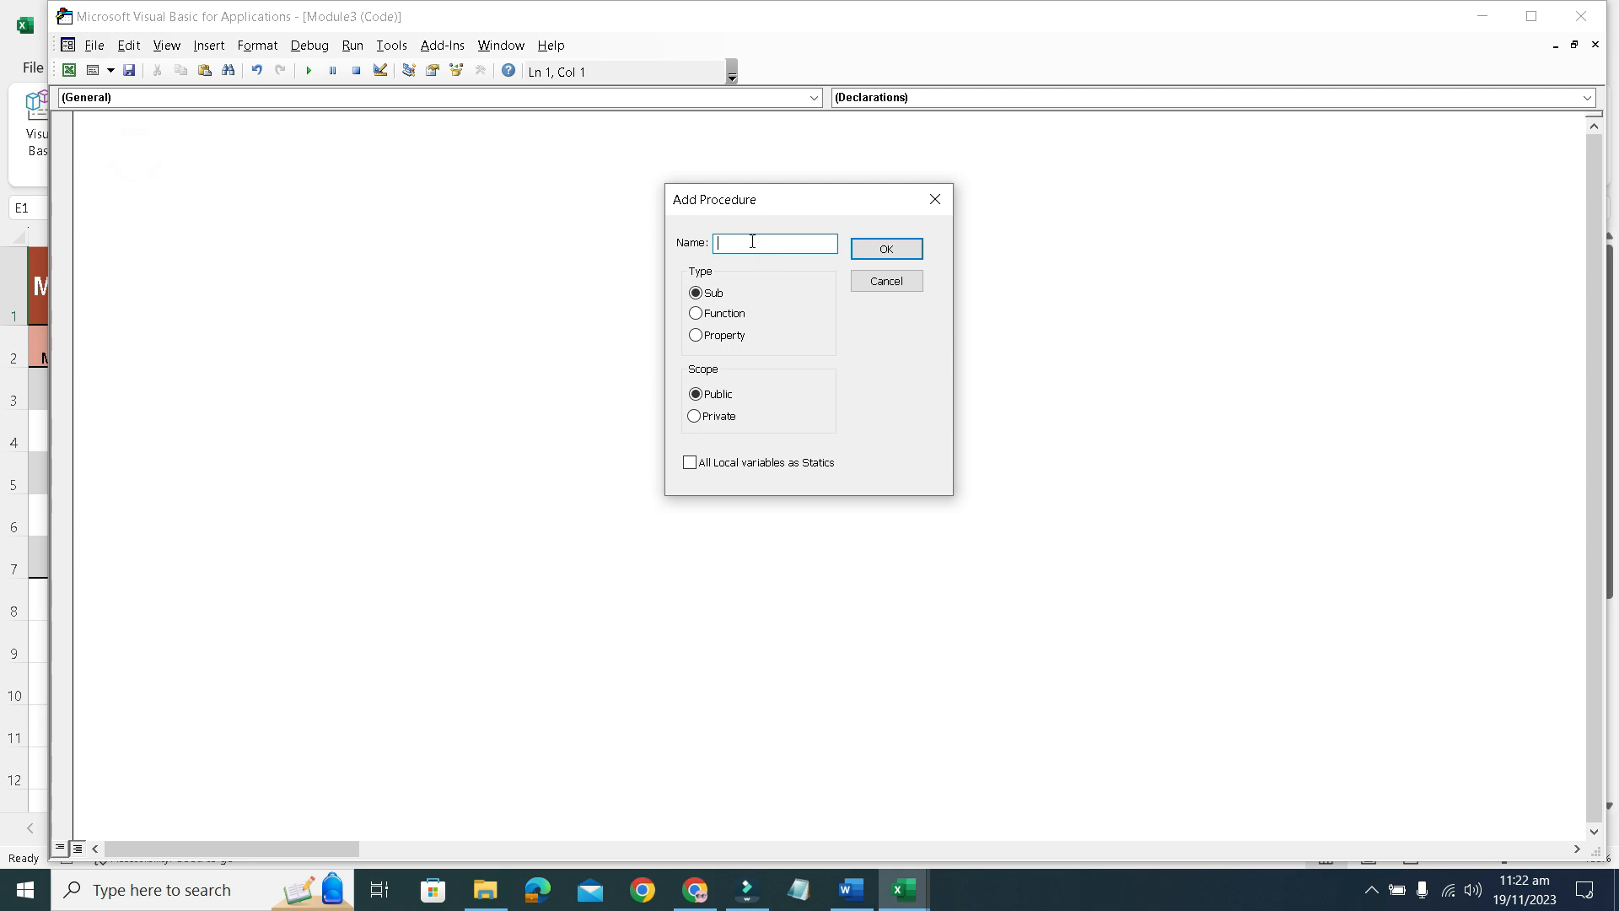
{"action": "key", "text": "ctrl+v"}
{"action": "left_click", "coordinate": [877, 247]}
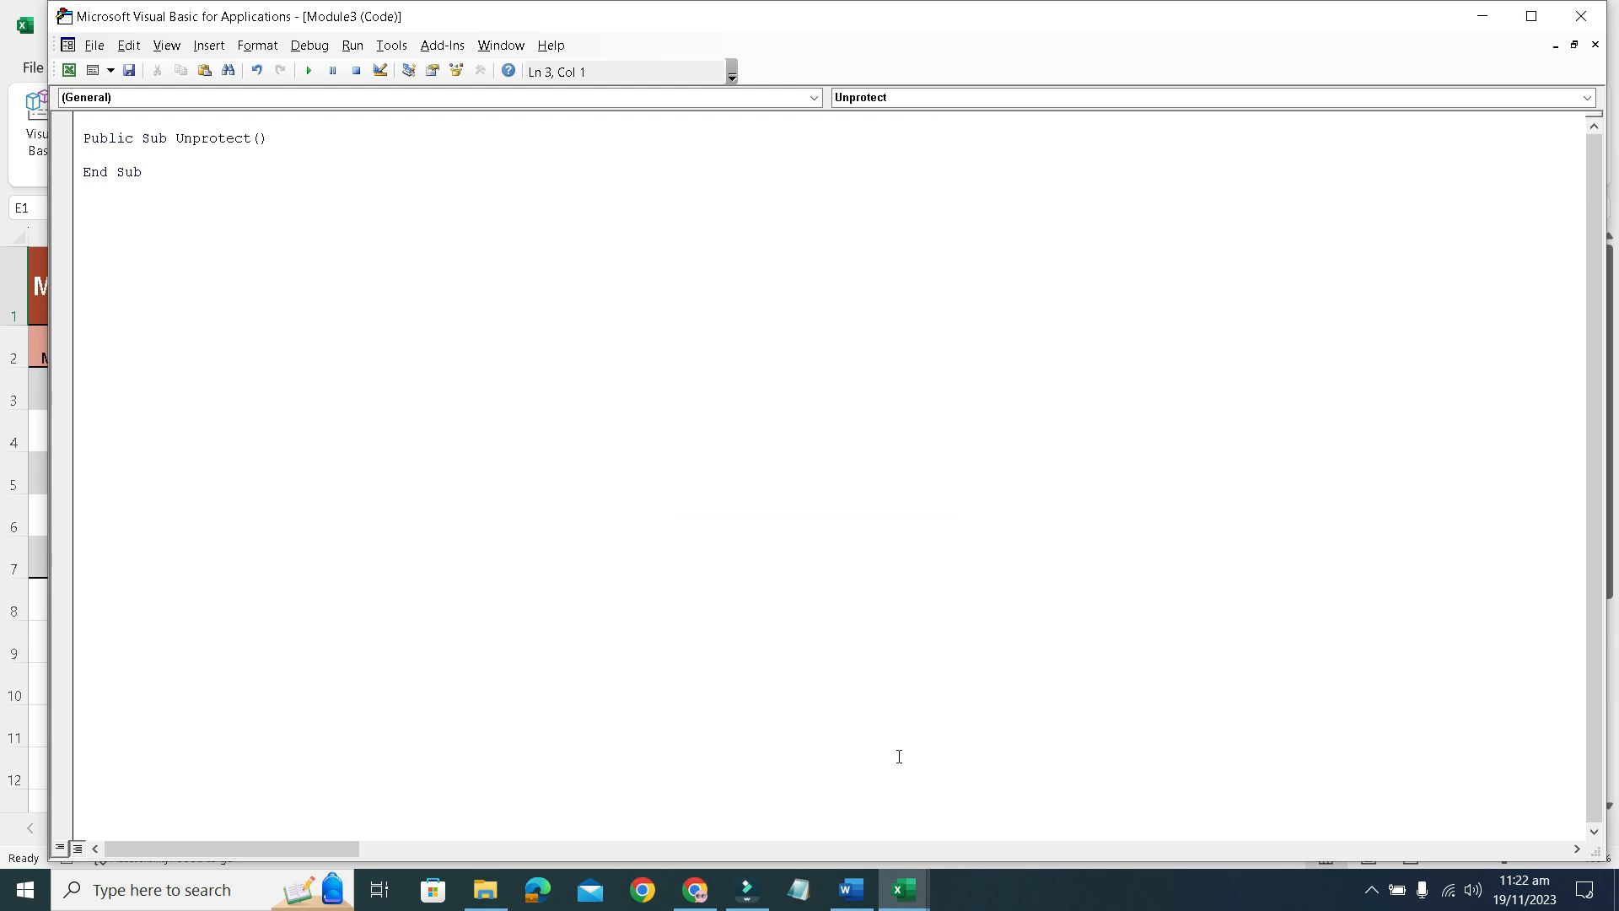
Switch to the Word instructions and copy the step 8 code from Sub Unprotect() through the worksheet password line.
{"action": "left_click", "coordinate": [850, 889]}
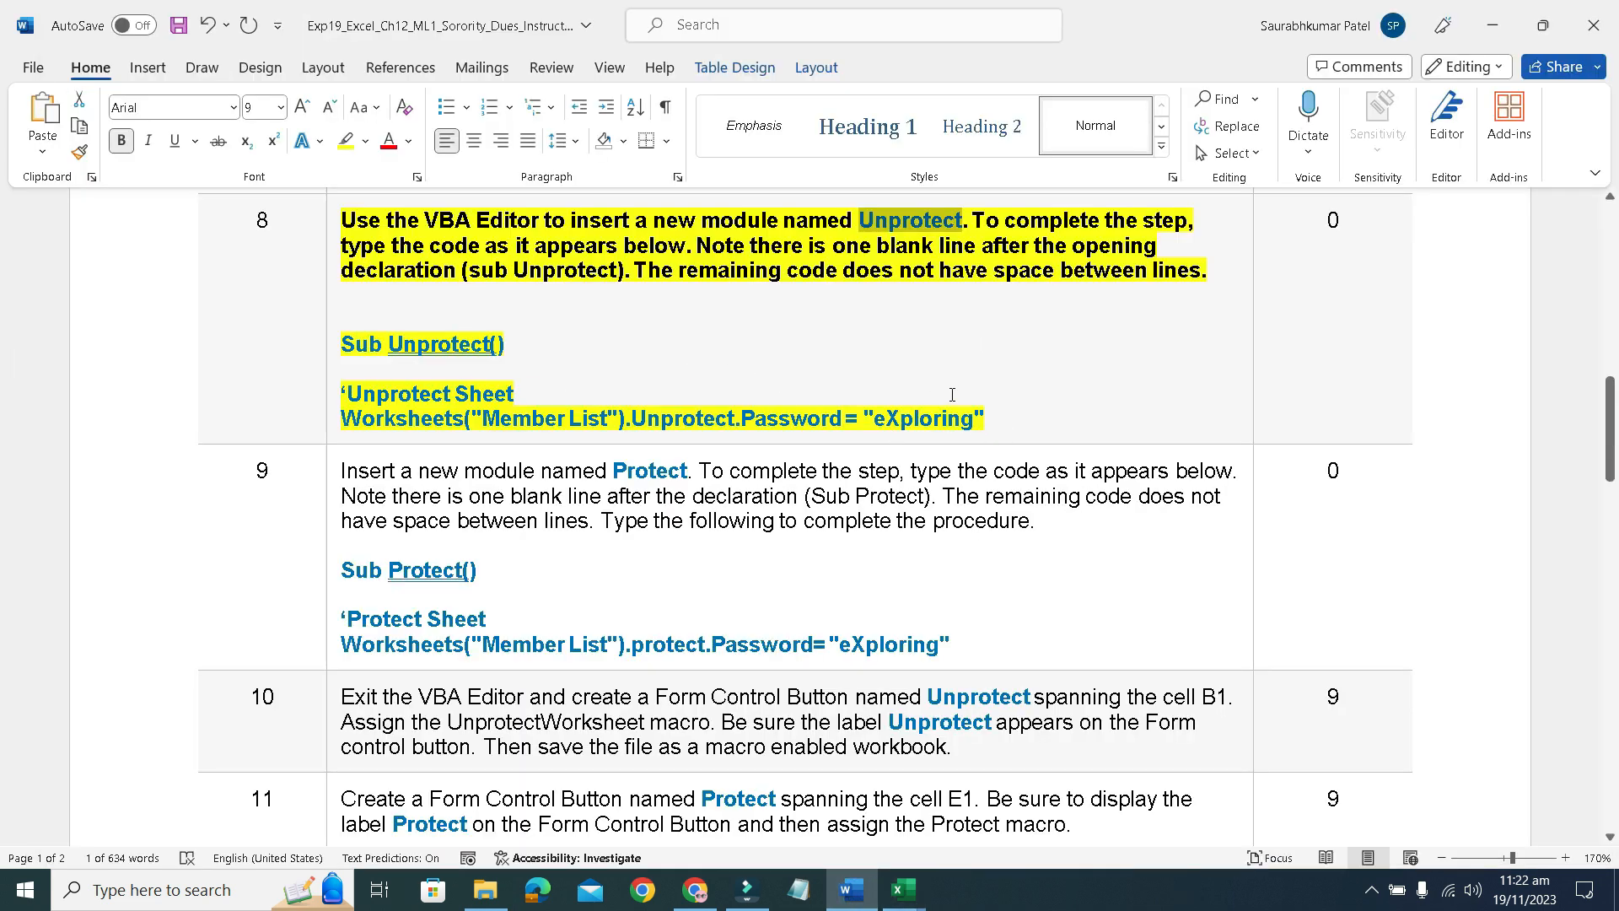
{"action": "left_click_drag", "start_coordinate": [985, 419], "coordinate": [366, 364]}
{"action": "left_click", "coordinate": [329, 351]}
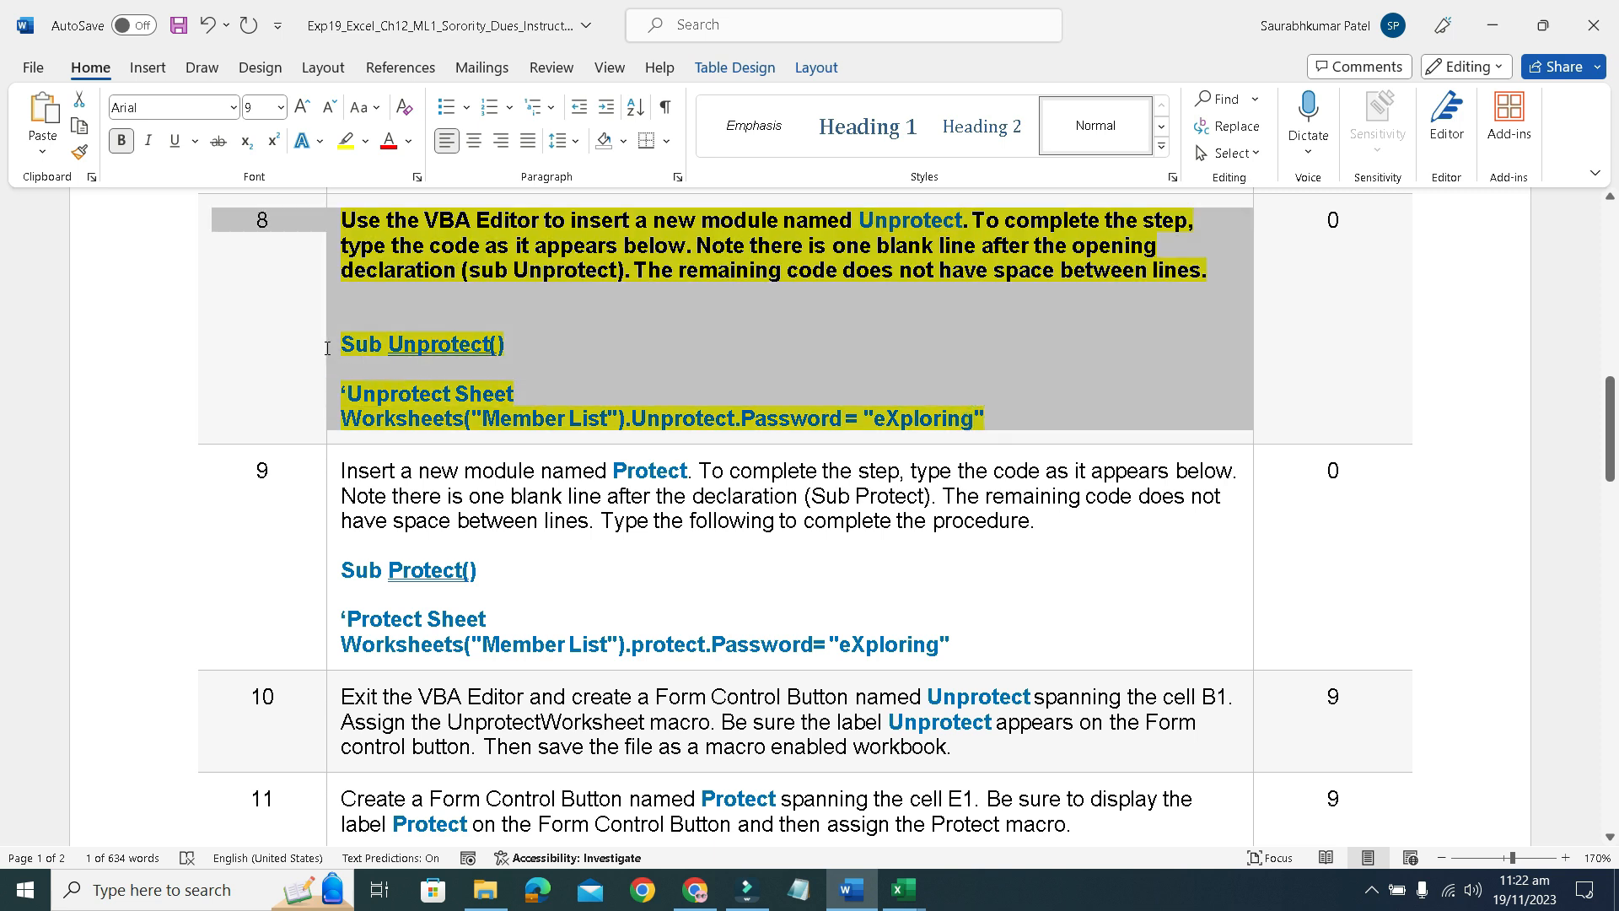
{"action": "left_click_drag", "start_coordinate": [346, 348], "coordinate": [1032, 423]}
{"action": "key", "text": "ctrl+c"}
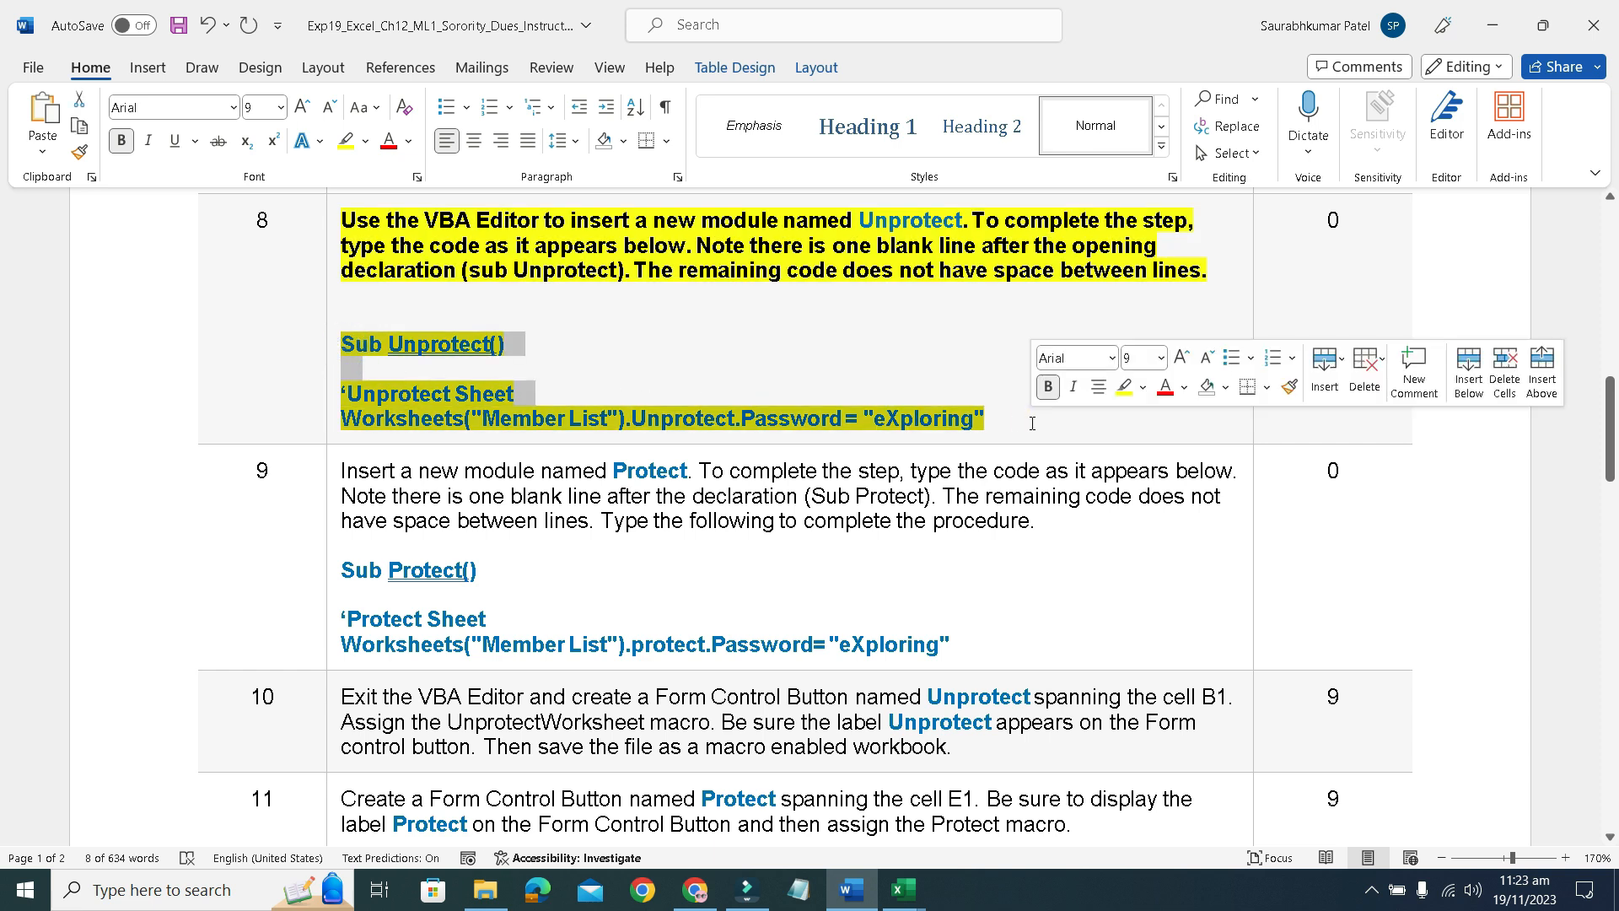
Switch to the Visual Basic Editor and paste the copied Unprotect Sheet code, including the sheet password, into the Unprotect procedure.
{"action": "left_click", "coordinate": [903, 889]}
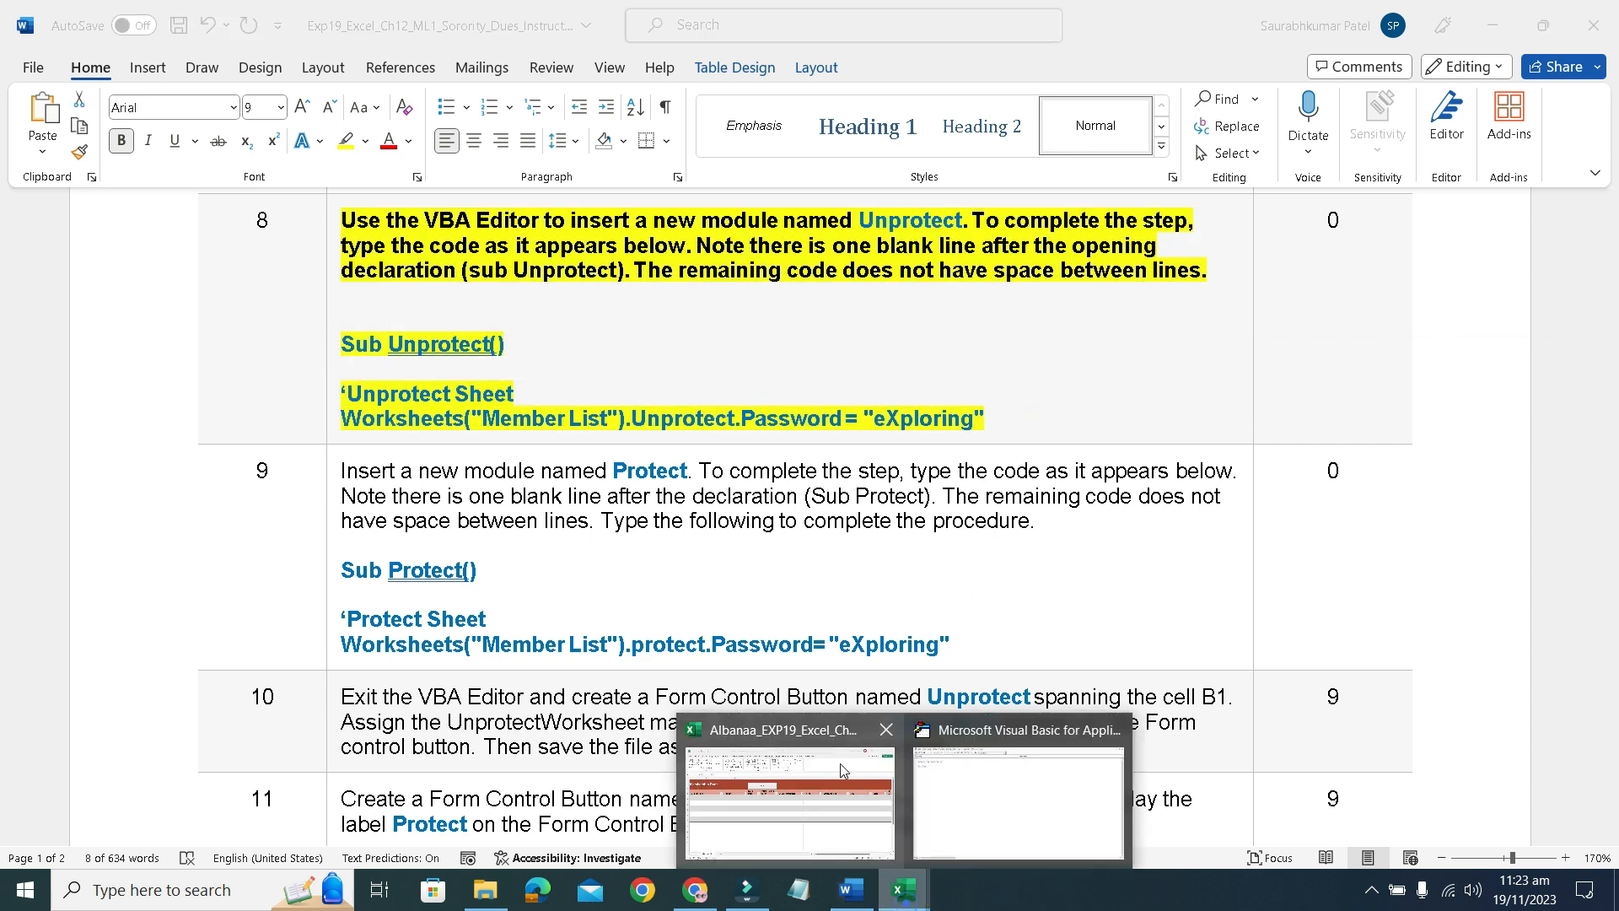
{"action": "left_click", "coordinate": [811, 837]}
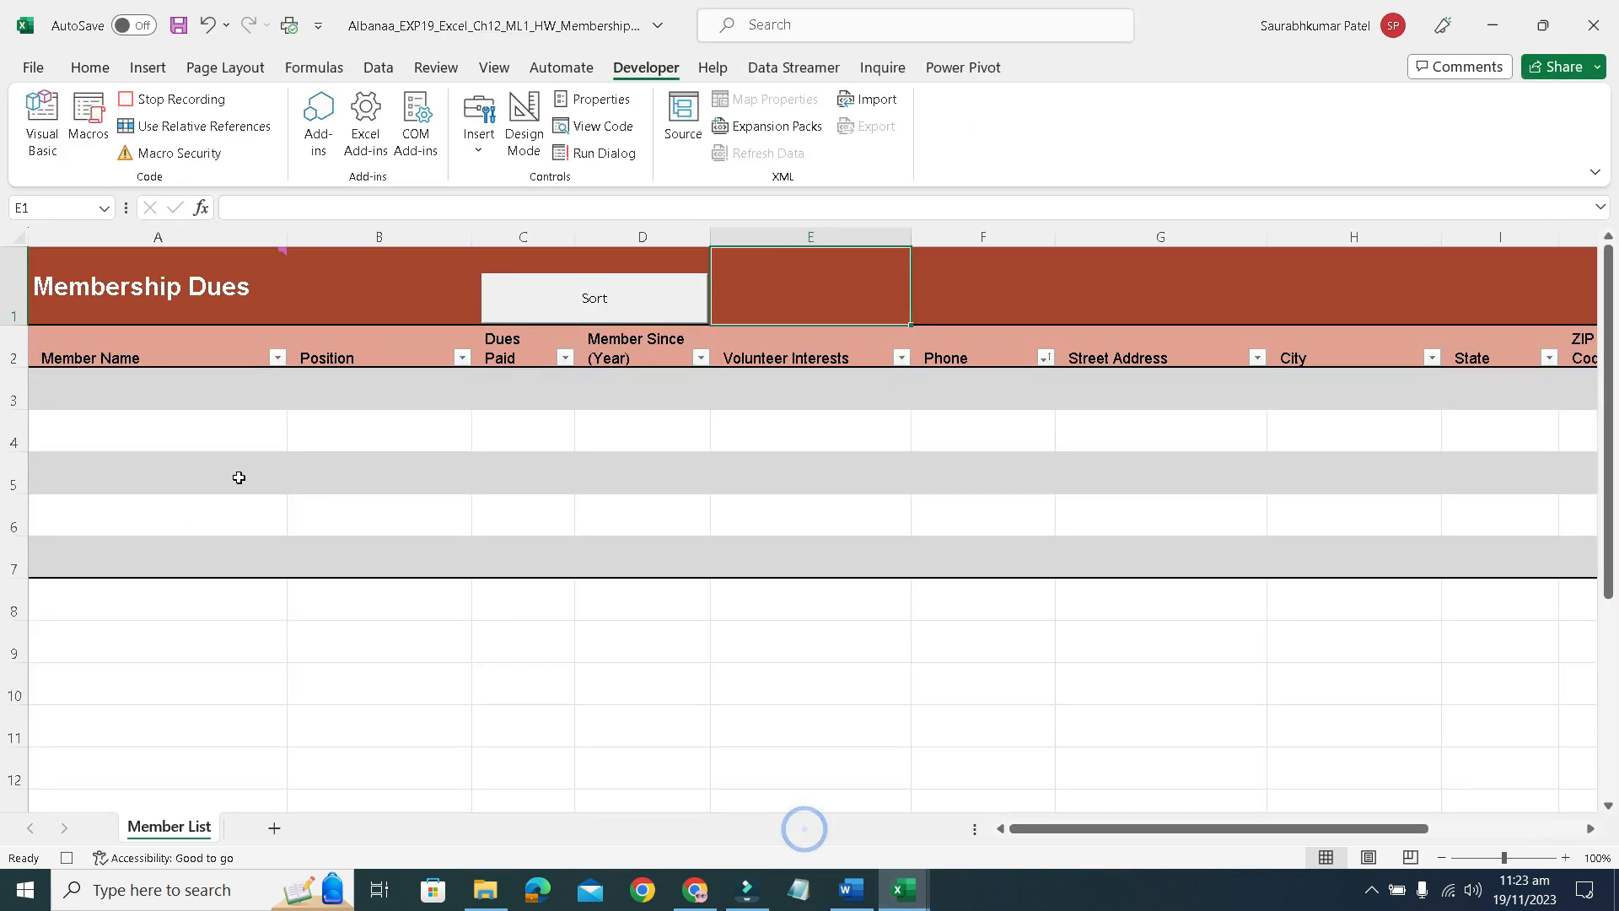
{"action": "mouse_move", "coordinate": [921, 890]}
{"action": "left_click", "coordinate": [1004, 822]}
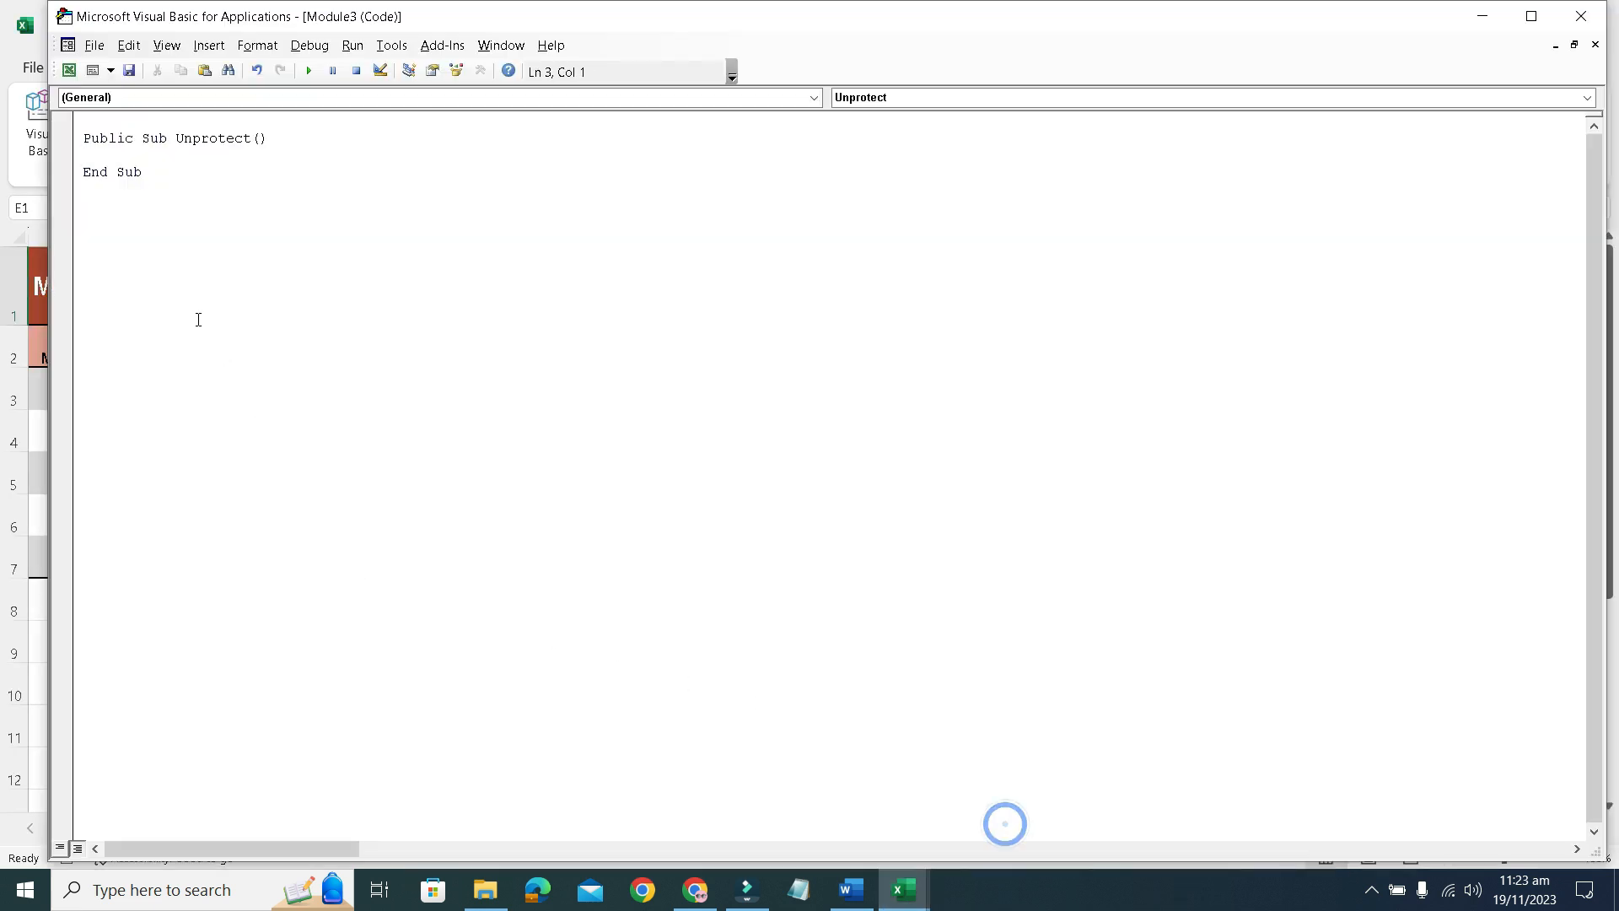
{"action": "key", "text": "ctrl+v"}
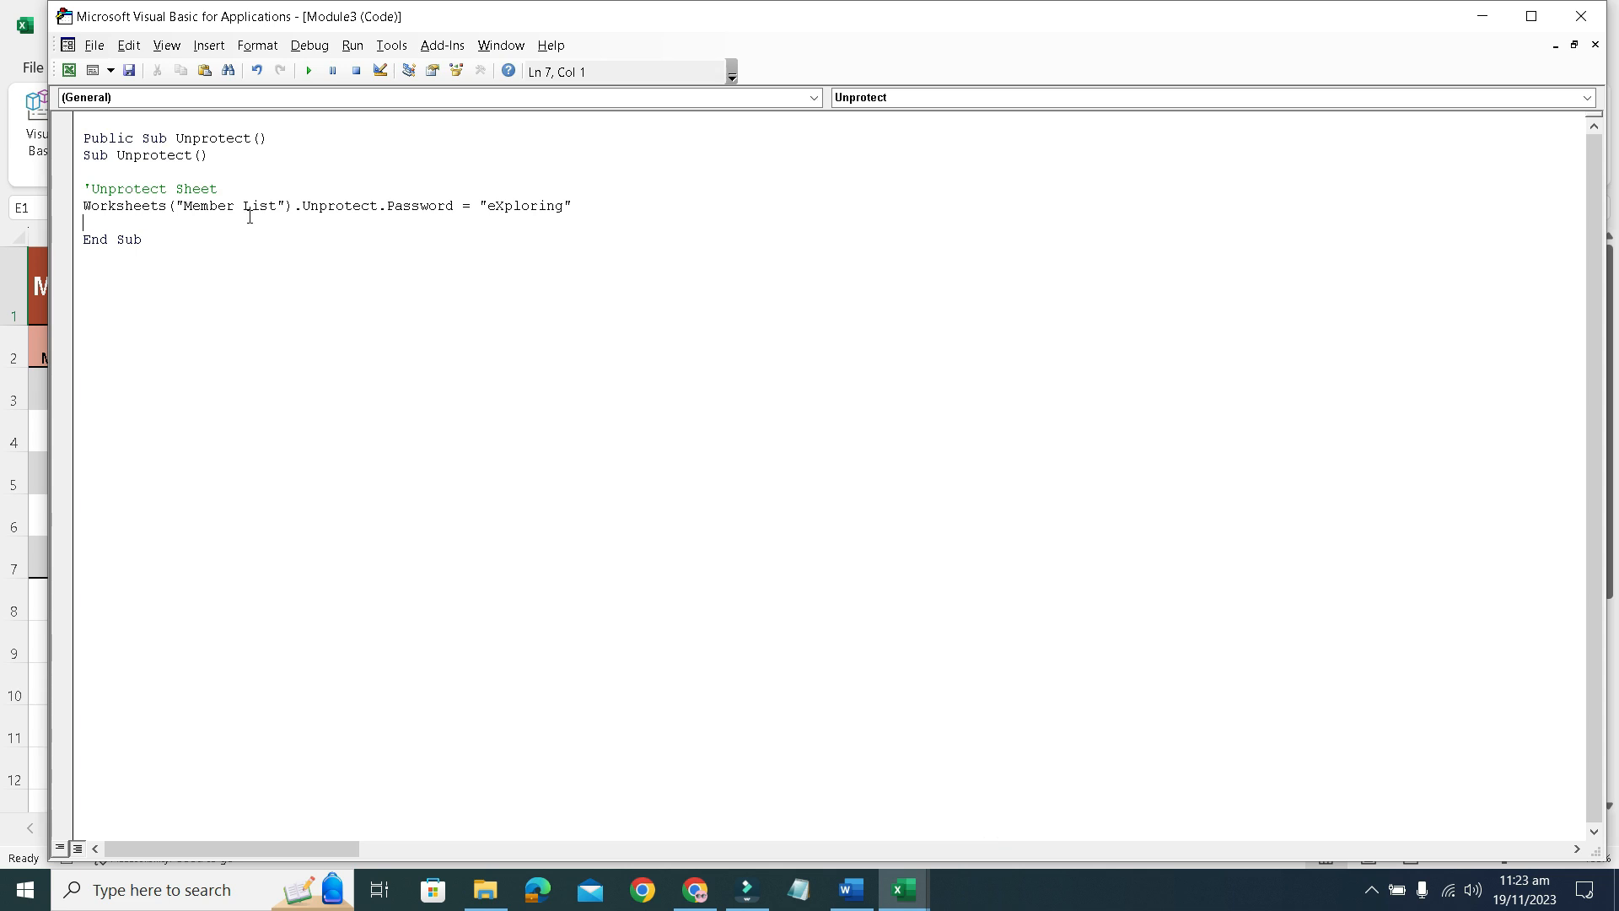
{"action": "left_click", "coordinate": [259, 278]}
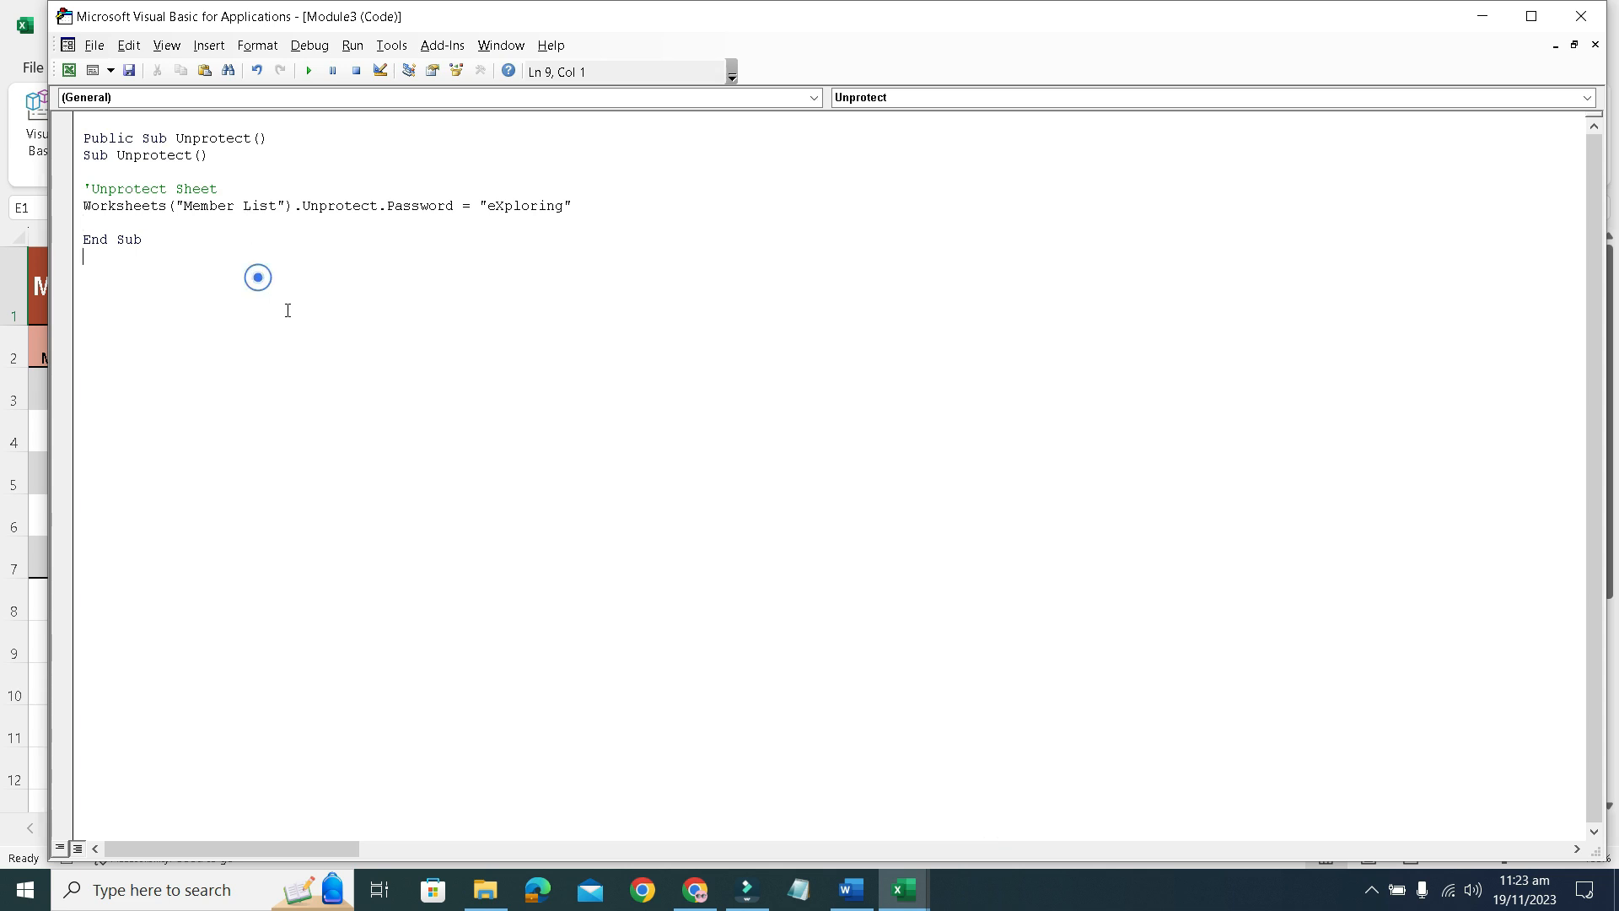
Switch to the Word instructions and remove the bold and yellow highlight from the step 8 instruction.
{"action": "left_click", "coordinate": [862, 894]}
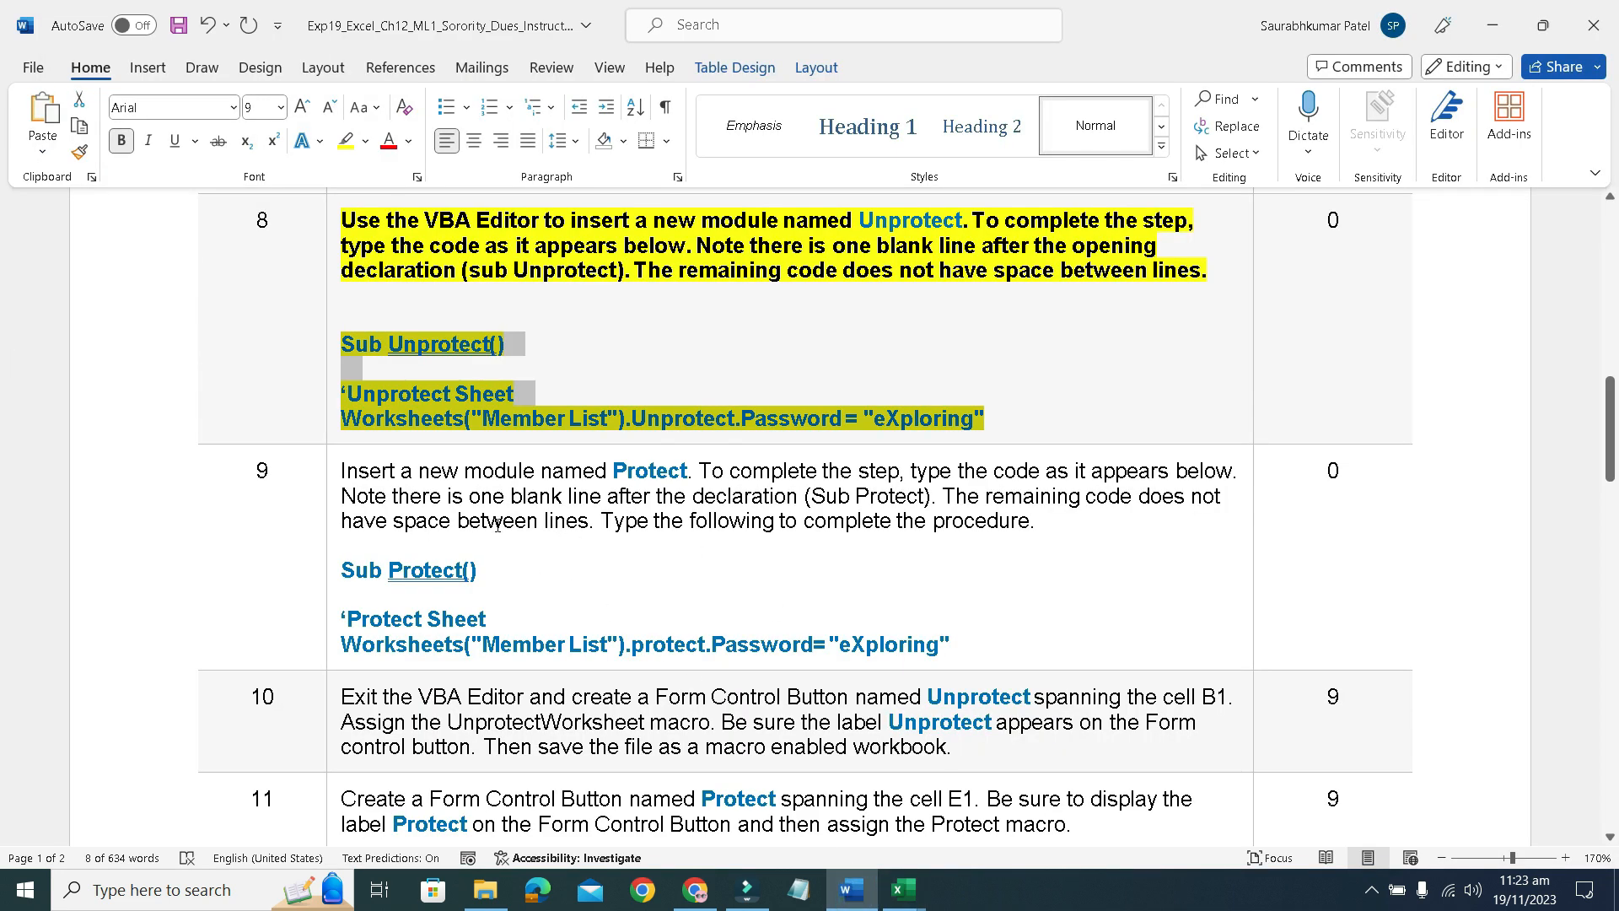
{"action": "left_click", "coordinate": [672, 372]}
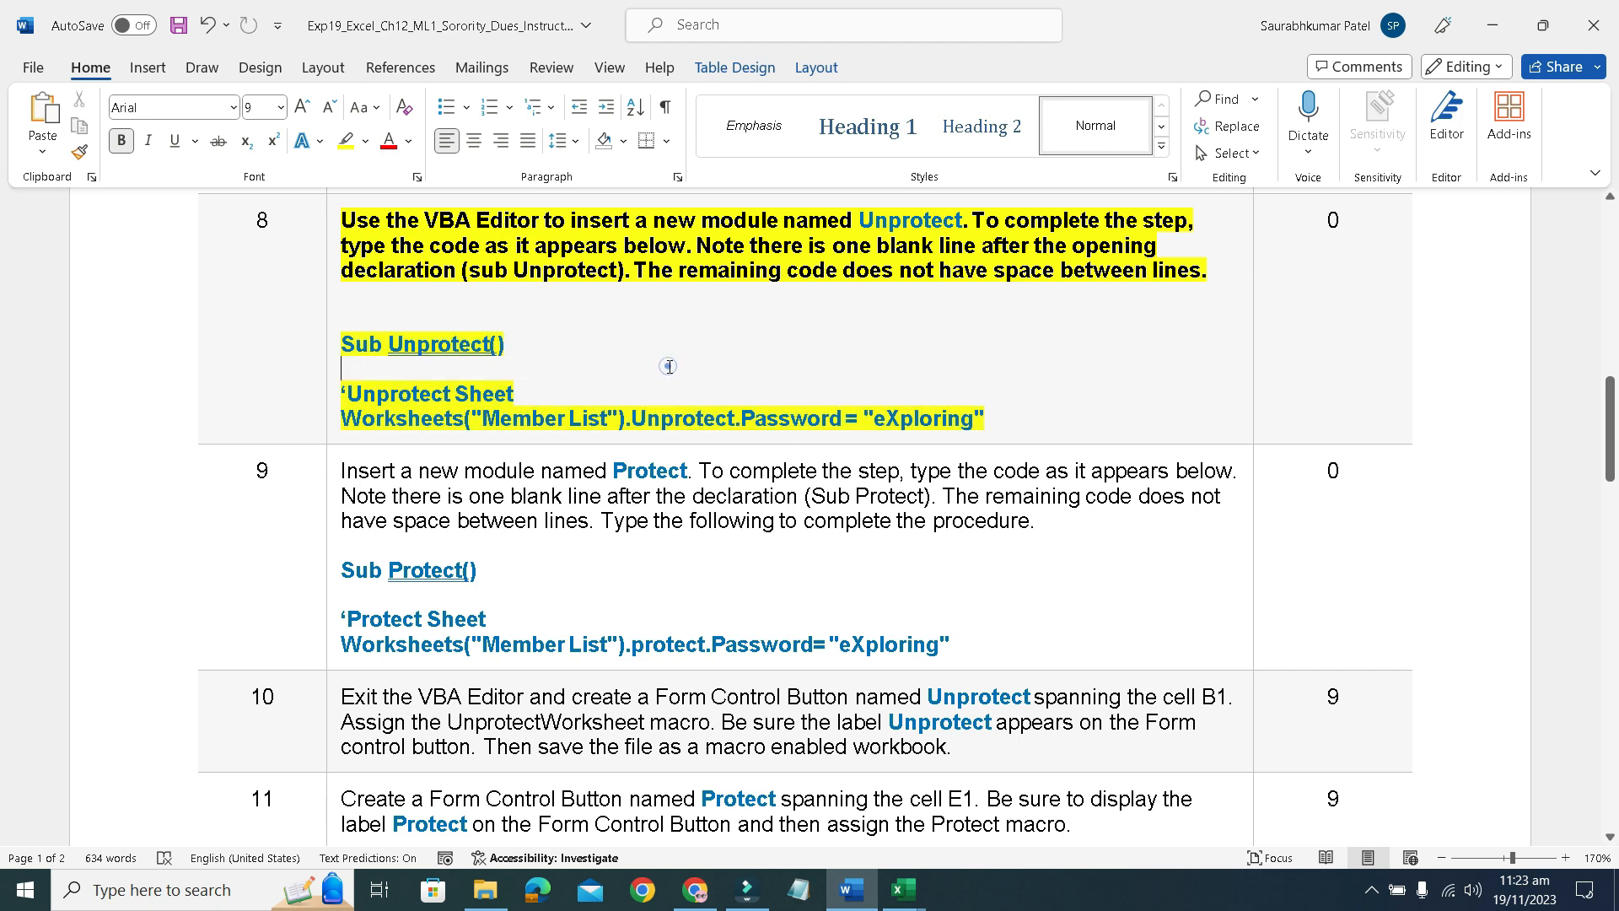
{"action": "left_click", "coordinate": [326, 230]}
{"action": "left_click", "coordinate": [342, 199]}
{"action": "left_click", "coordinate": [413, 202]}
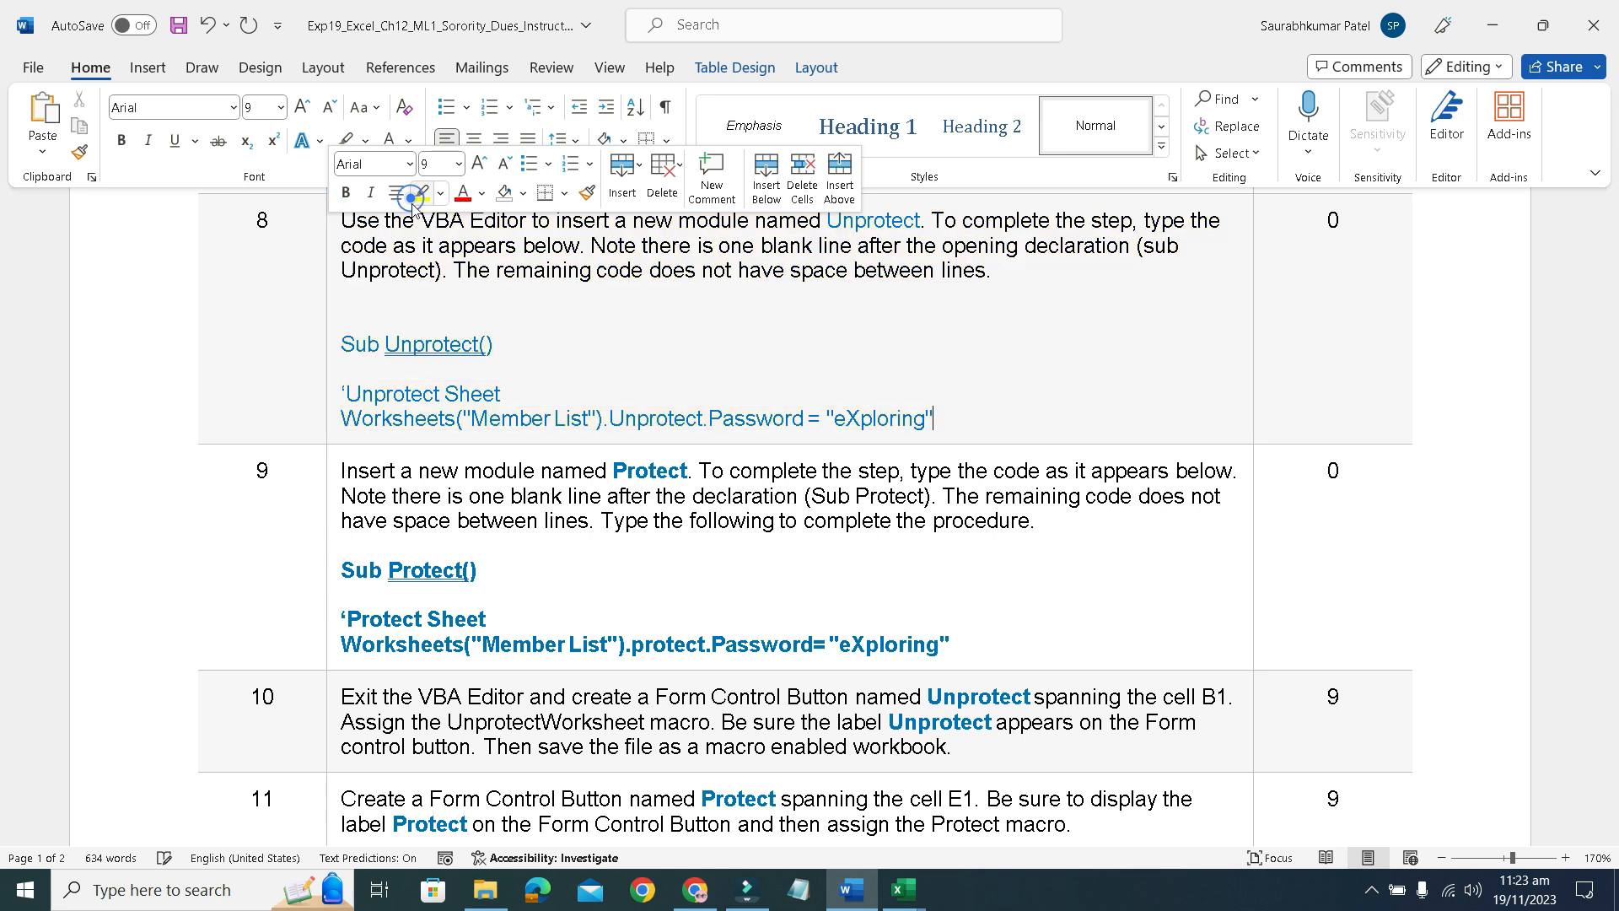
Make the whole step 9 instruction about the Protect module bold and highlight it in yellow.
{"action": "left_click", "coordinate": [326, 479]}
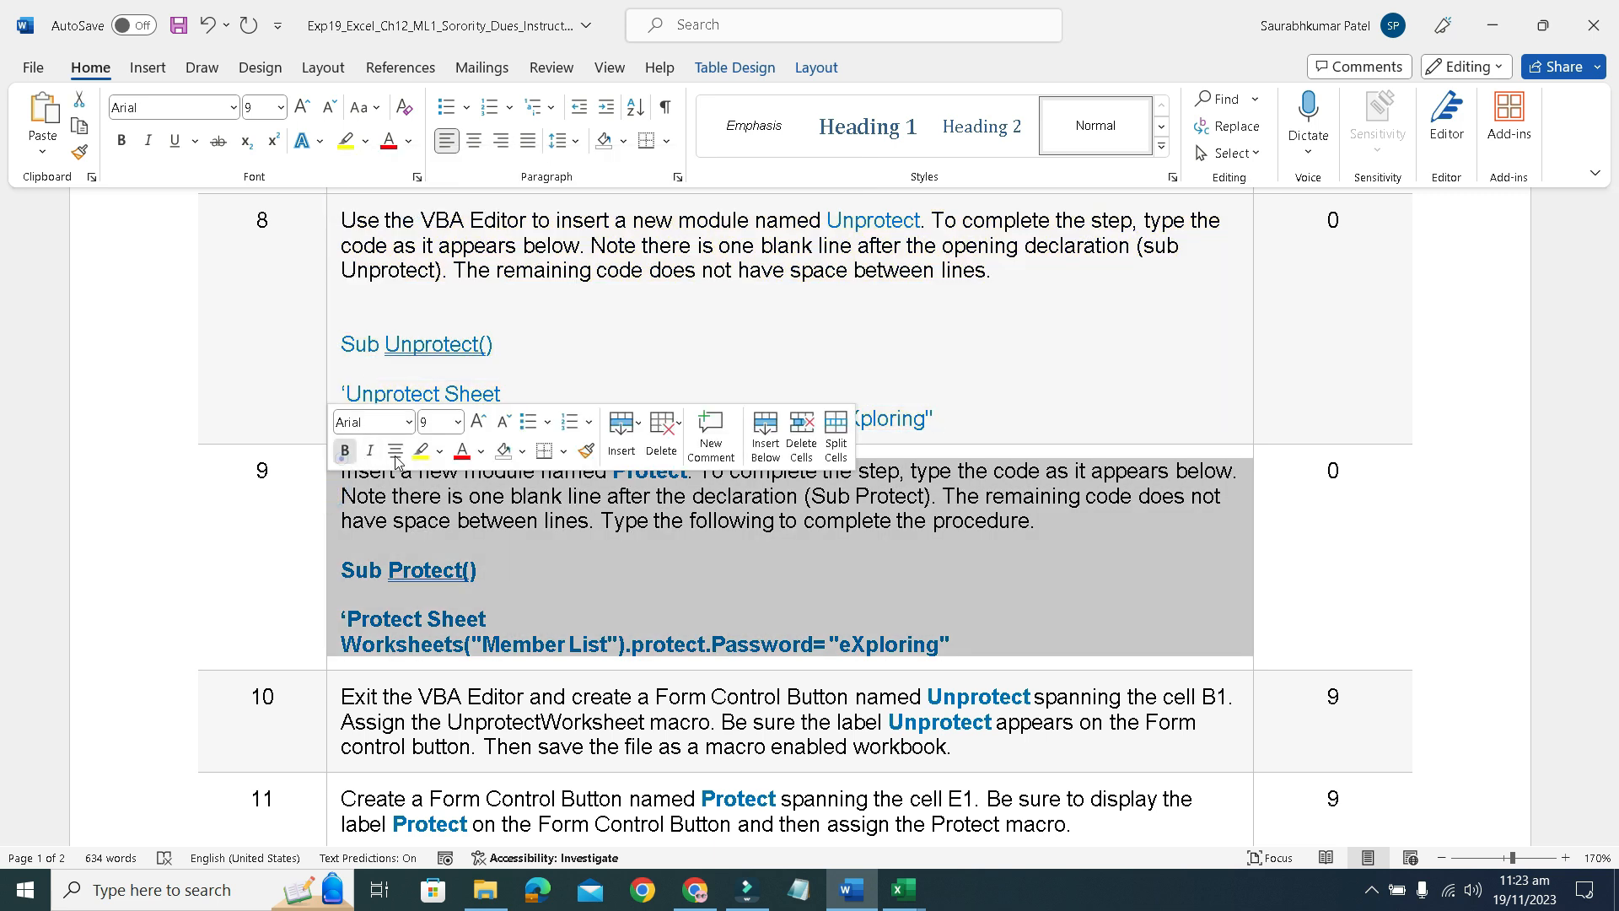
{"action": "left_click", "coordinate": [421, 450]}
{"action": "scroll", "coordinate": [546, 584], "scroll_direction": "down", "scroll_amount": 3}
{"action": "scroll", "coordinate": [546, 584], "scroll_direction": "up", "scroll_amount": 2}
Copy the module name Protect from the step 9 instruction and switch to the Visual Basic Editor.
{"action": "left_click", "coordinate": [1610, 837]}
{"action": "left_click", "coordinate": [1610, 837]}
{"action": "left_click", "coordinate": [1610, 838]}
{"action": "left_click", "coordinate": [1610, 837]}
{"action": "left_click", "coordinate": [1610, 837]}
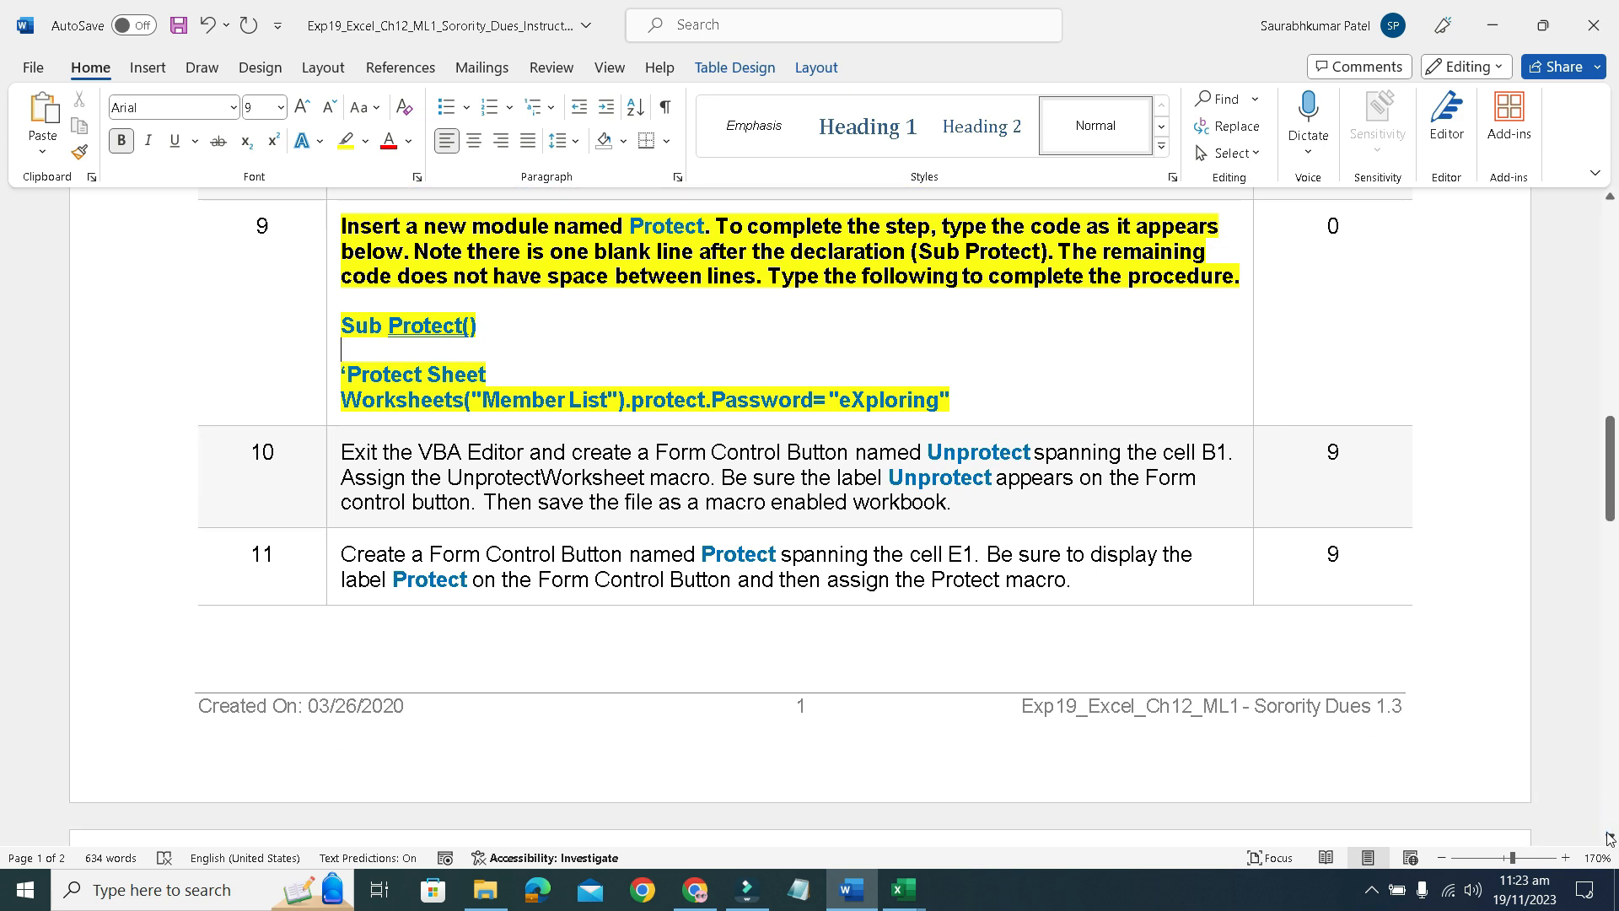
{"action": "left_click", "coordinate": [1610, 837]}
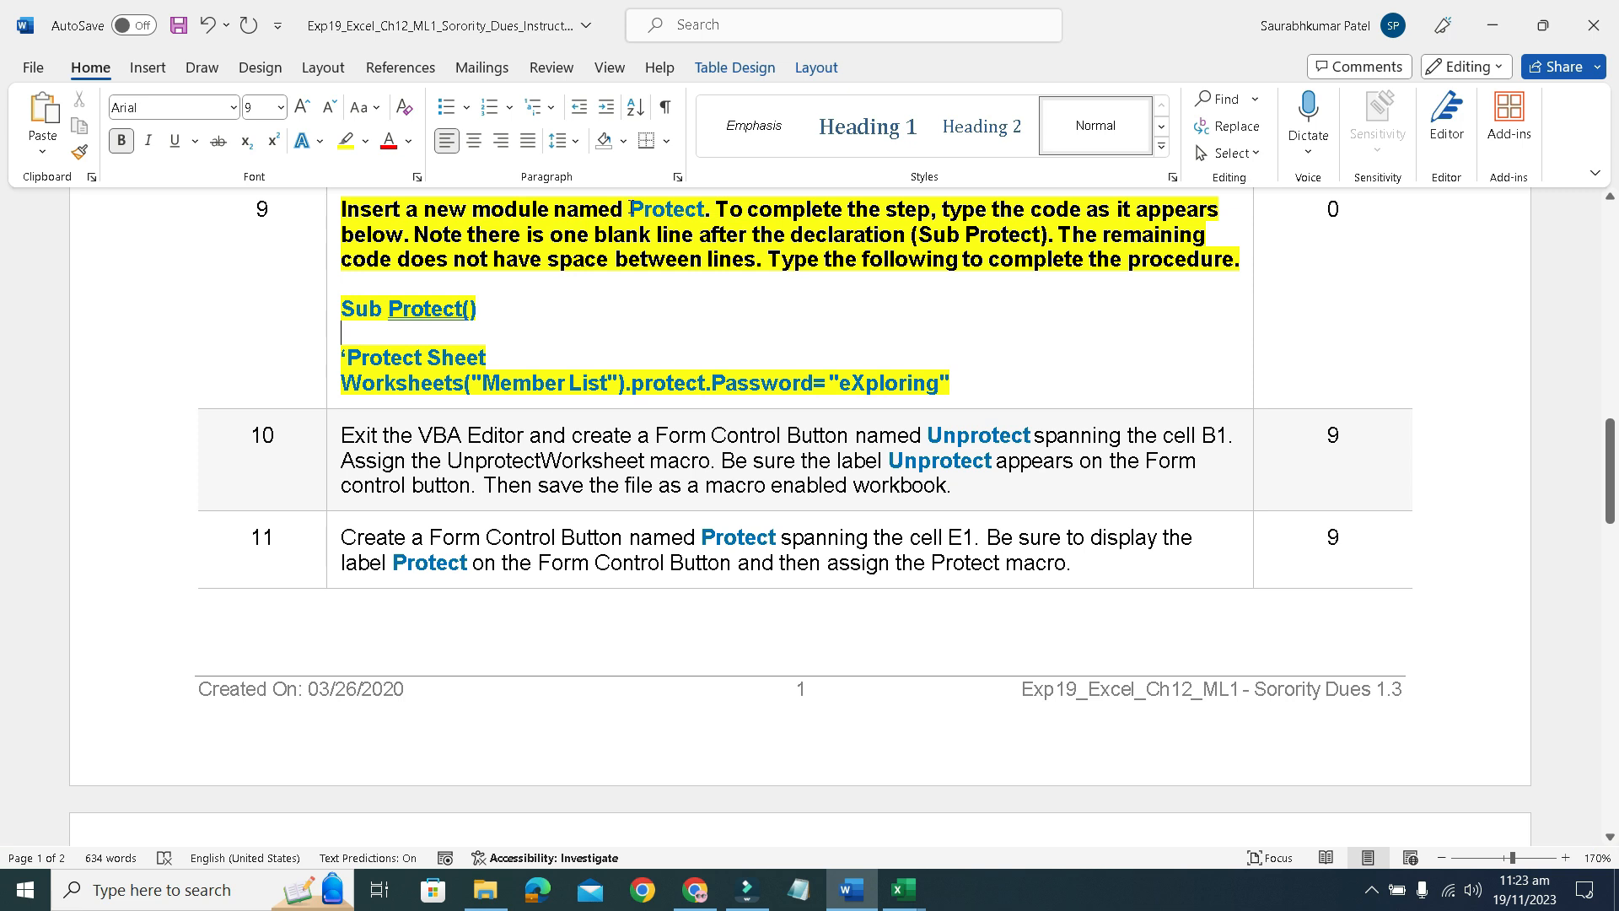
{"action": "double_click", "coordinate": [662, 209]}
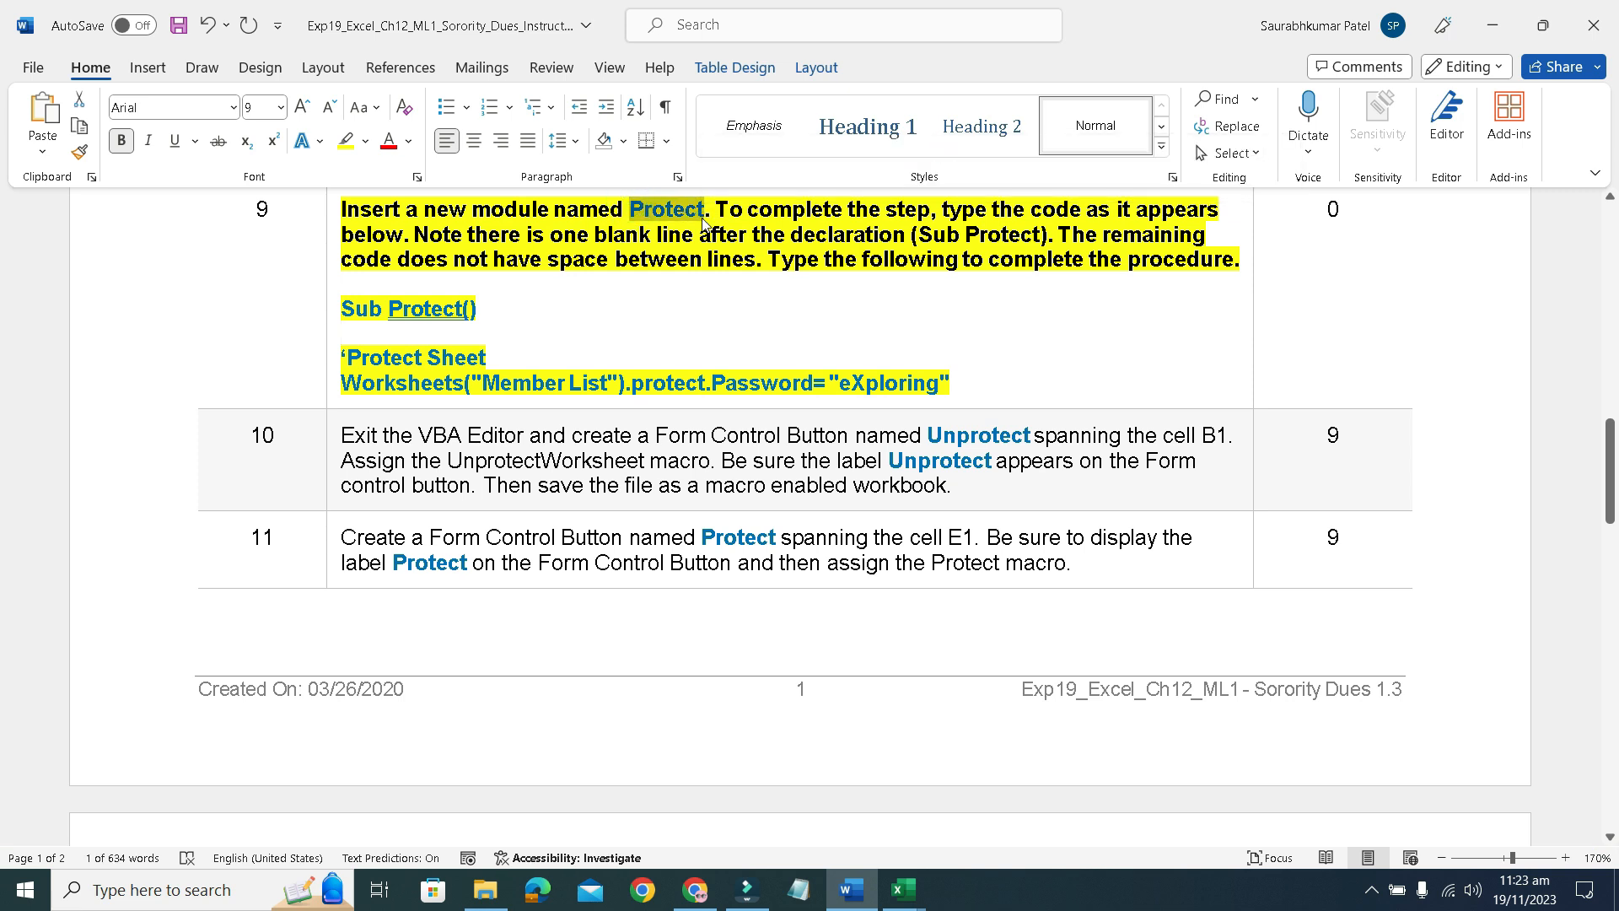
{"action": "mouse_move", "coordinate": [904, 889]}
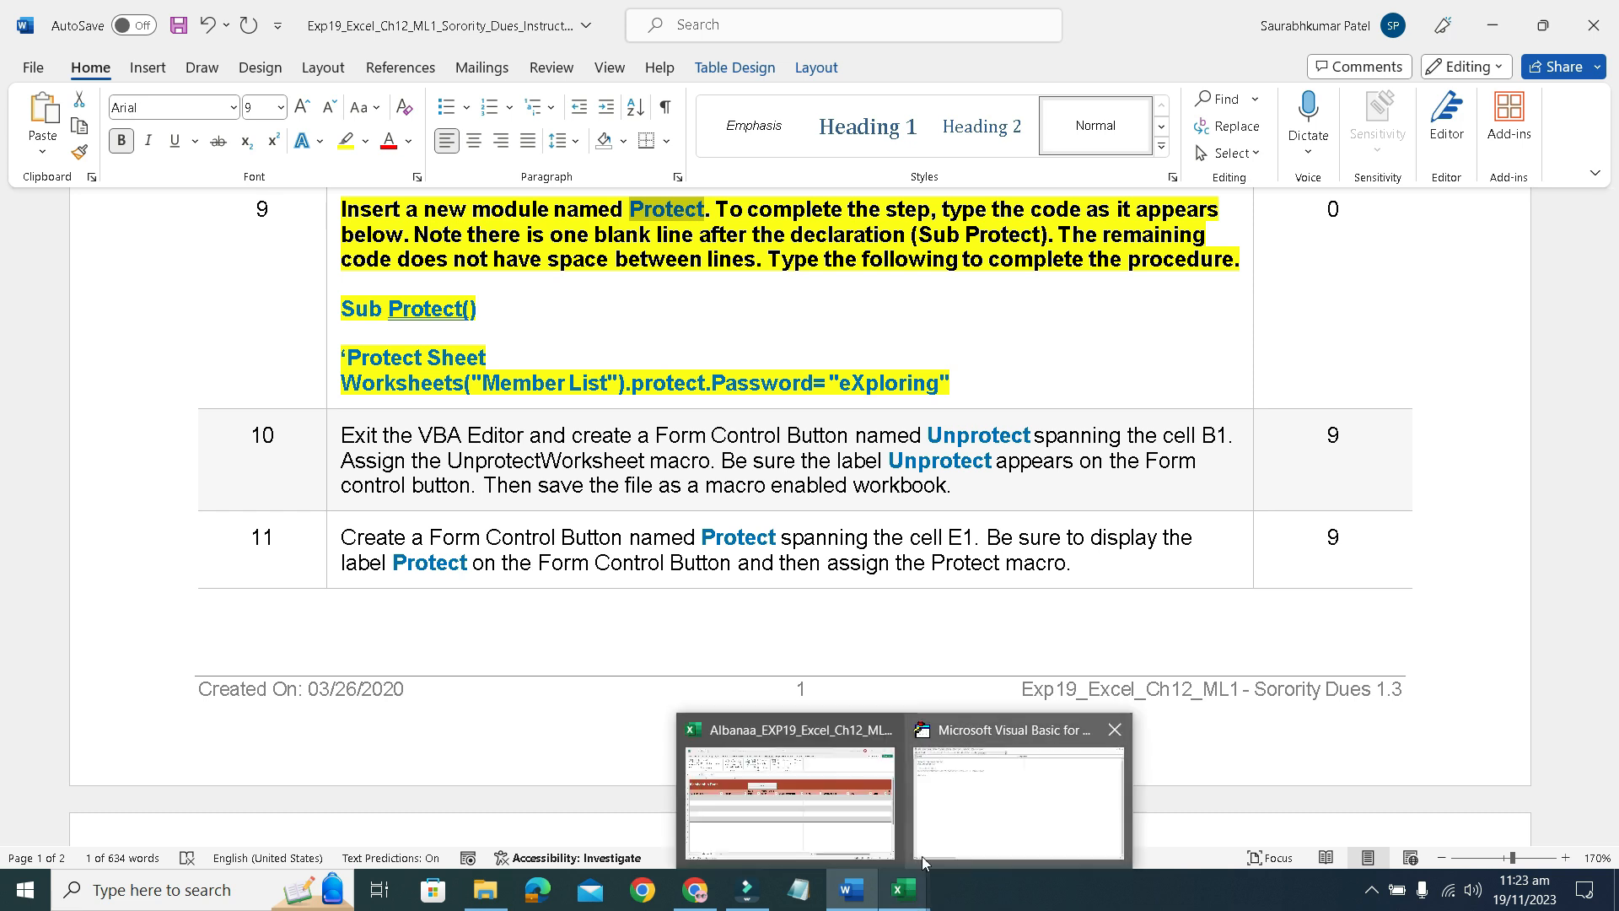
{"action": "left_click", "coordinate": [966, 835]}
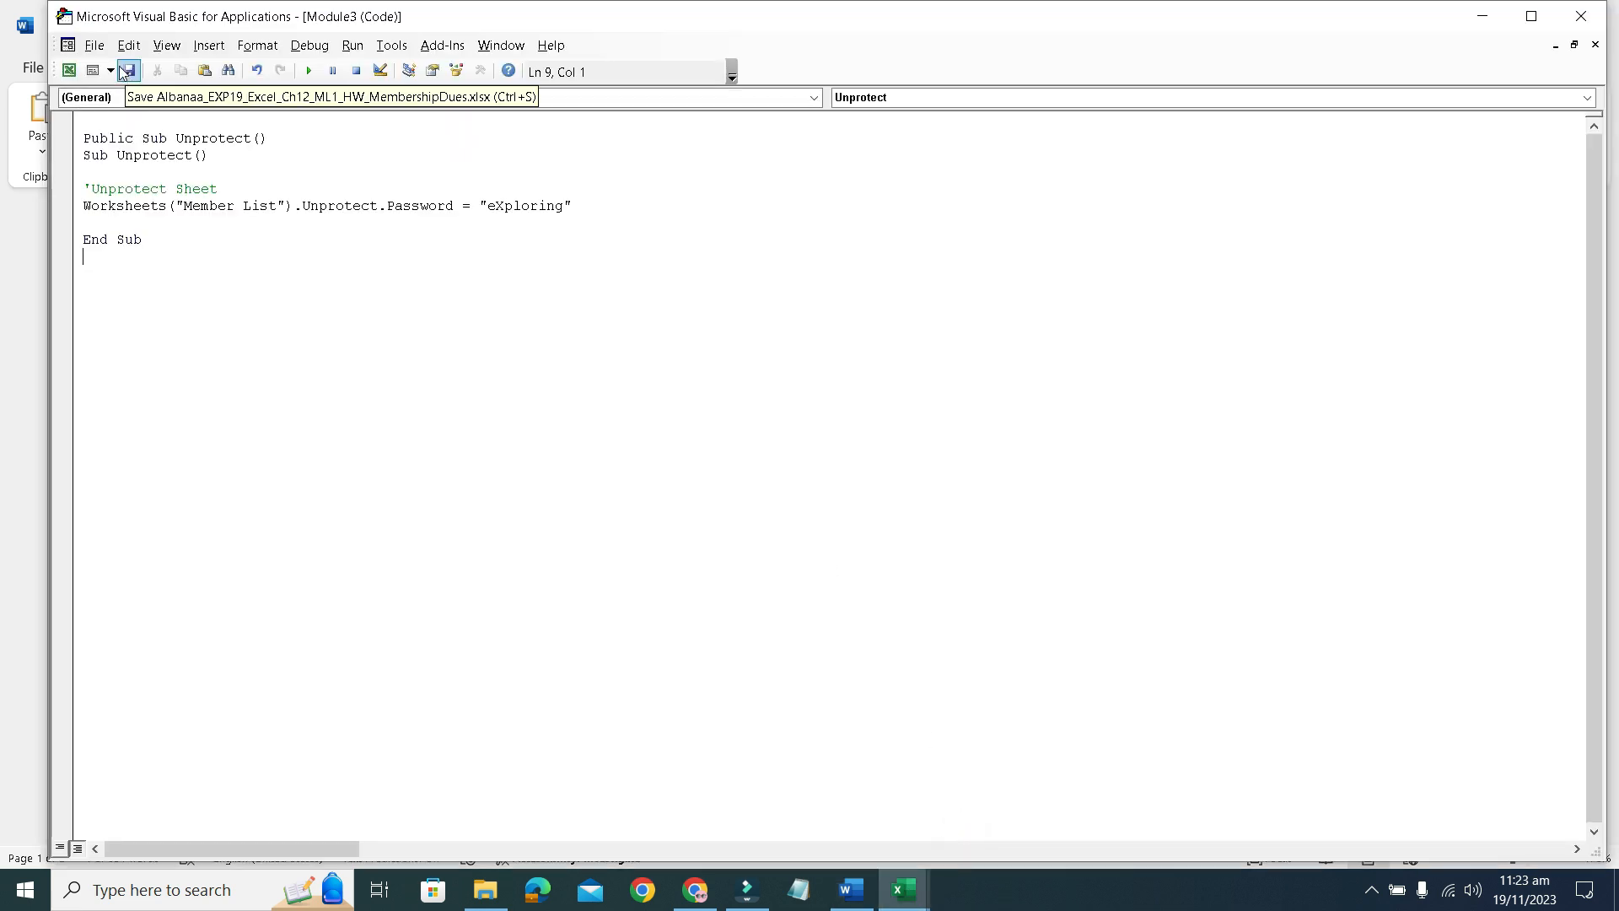
Insert a new module and add a public Sub procedure named Protect to it.
{"action": "left_click", "coordinate": [165, 45]}
{"action": "mouse_move", "coordinate": [208, 45]}
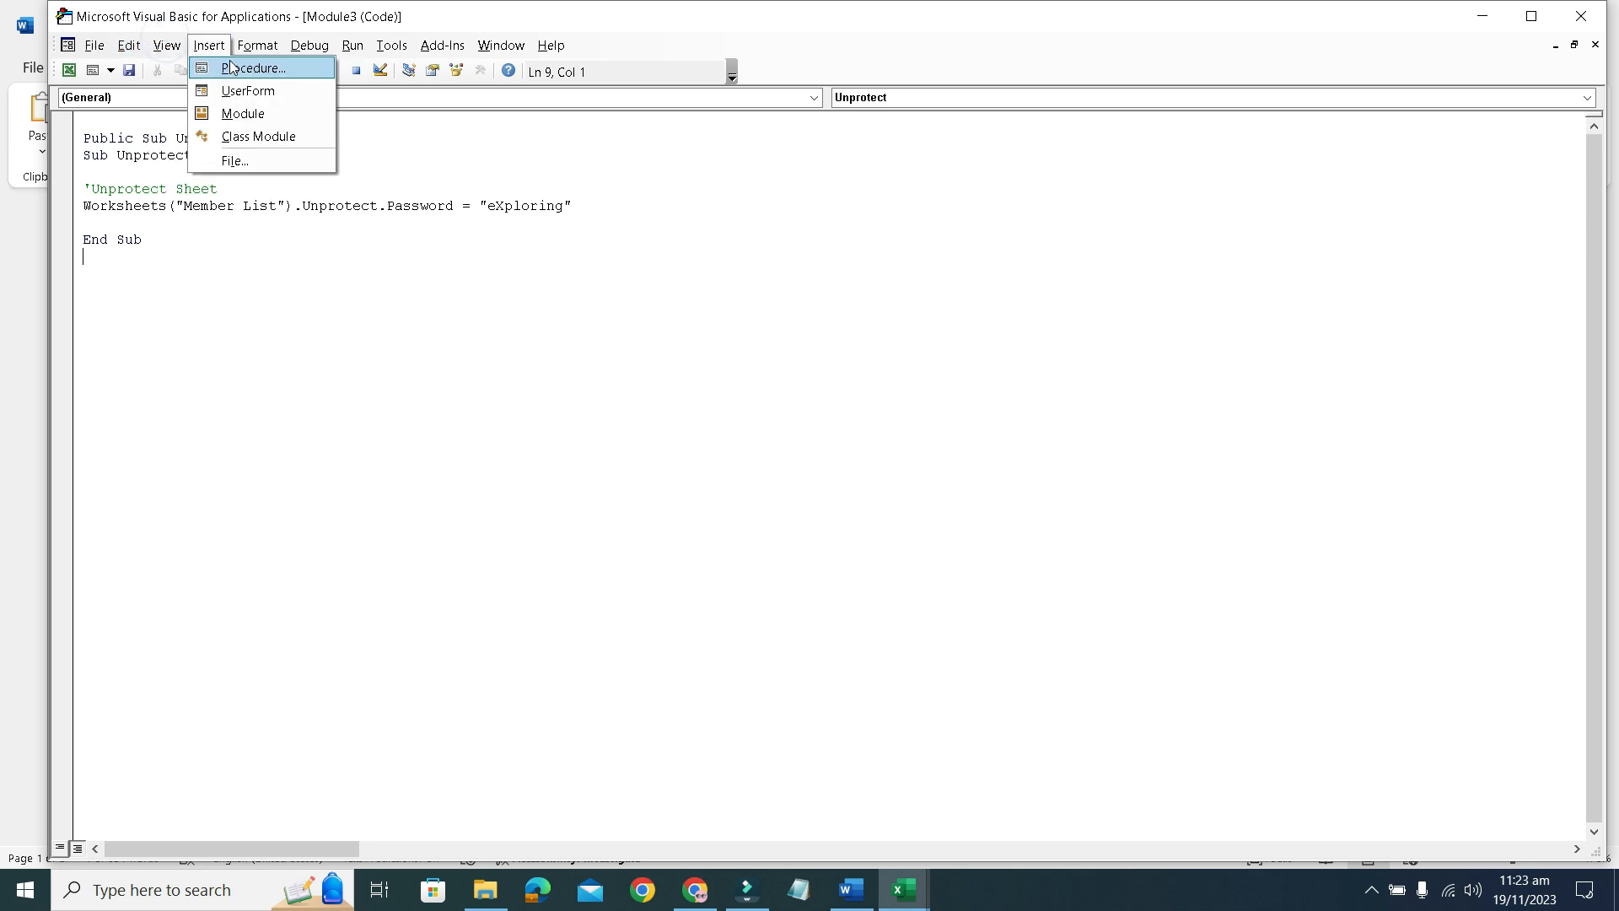
{"action": "left_click", "coordinate": [244, 115]}
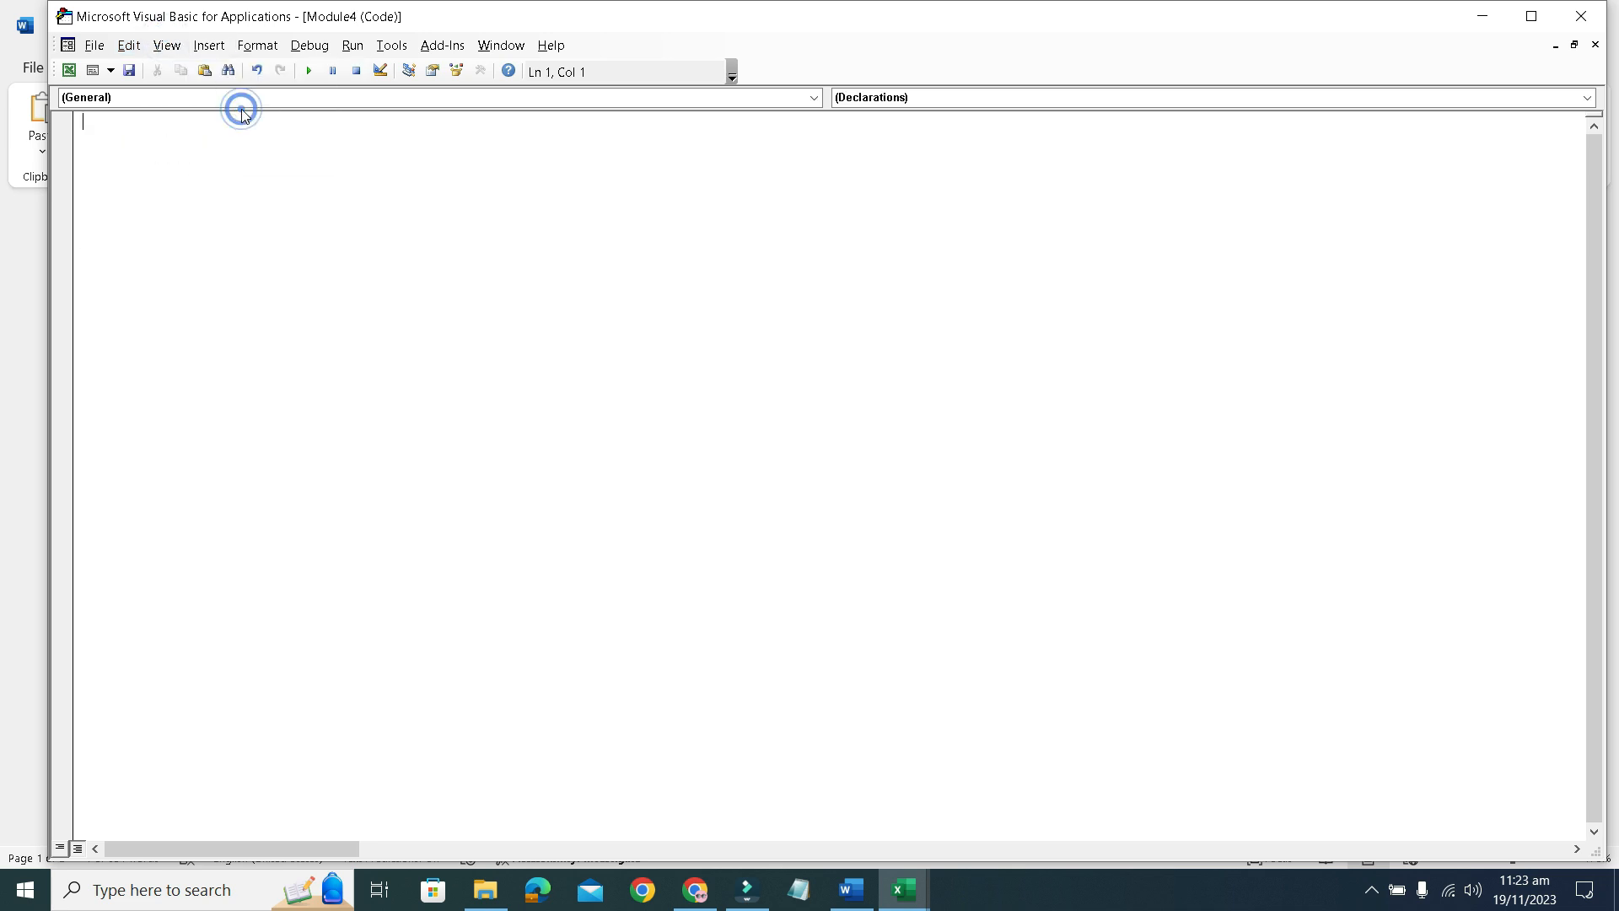
{"action": "left_click", "coordinate": [111, 71]}
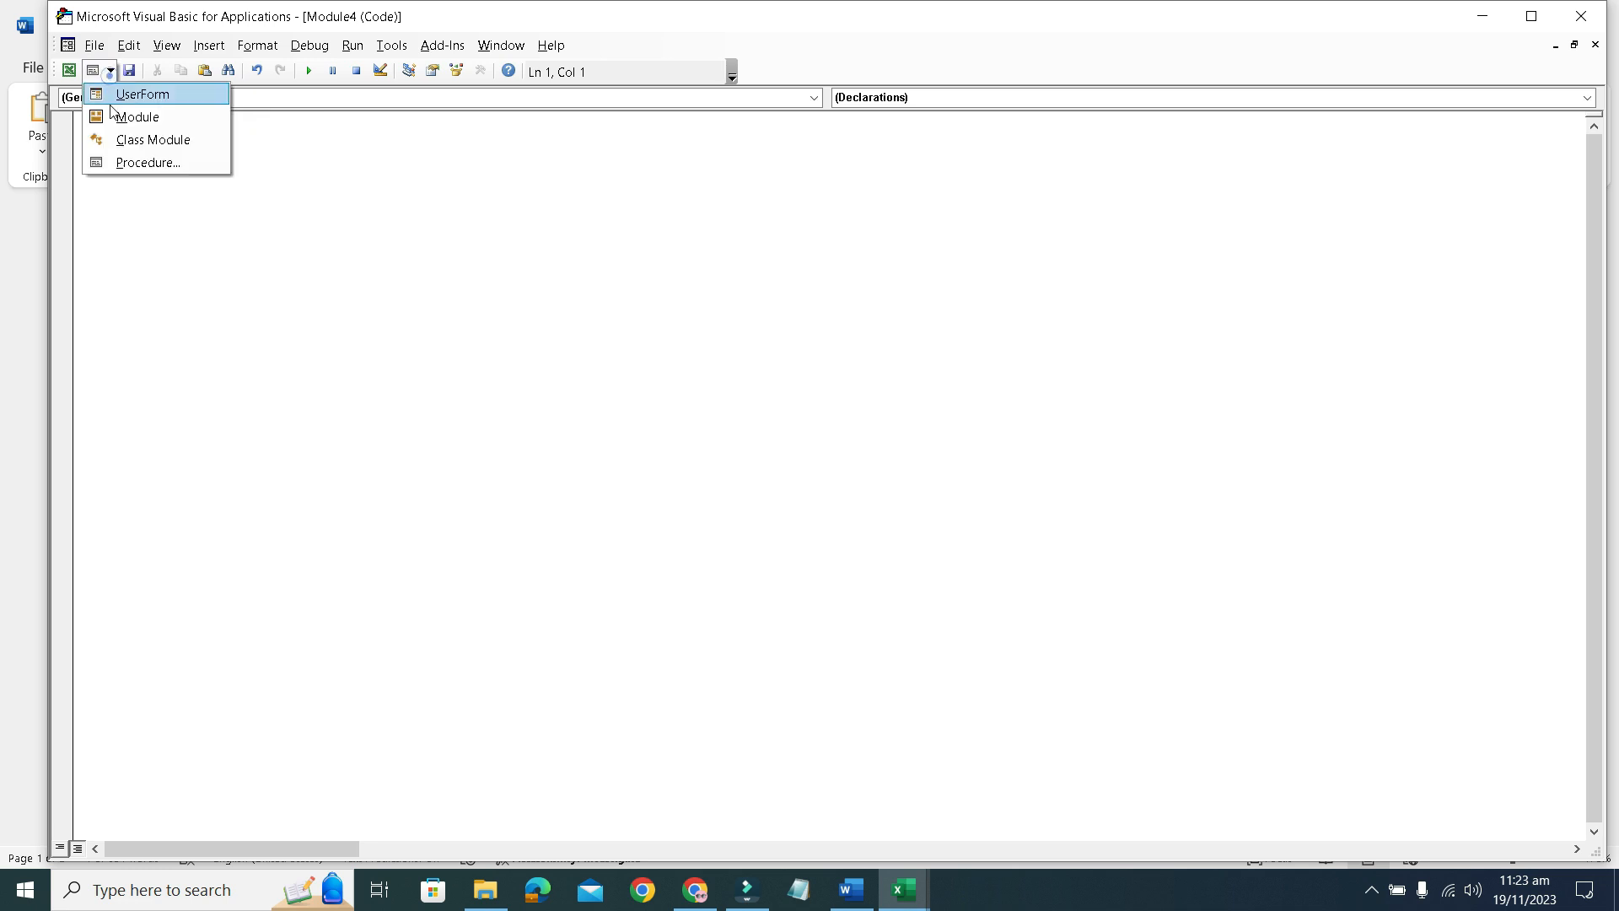
{"action": "left_click", "coordinate": [125, 165]}
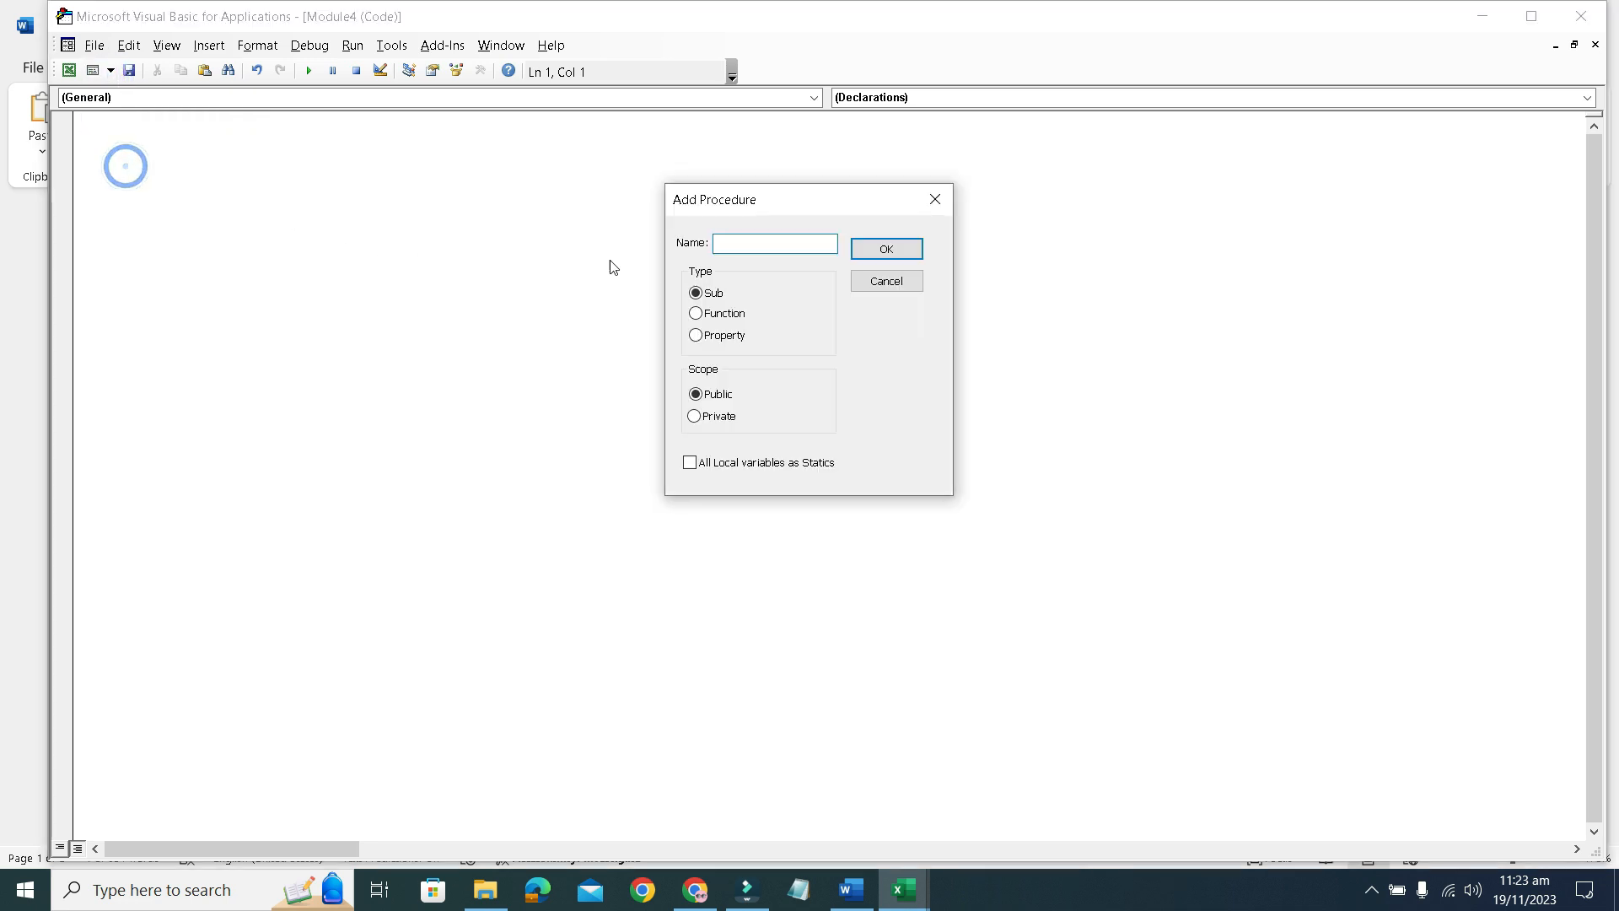
{"action": "type", "text": "Protect"}
{"action": "left_click", "coordinate": [869, 256]}
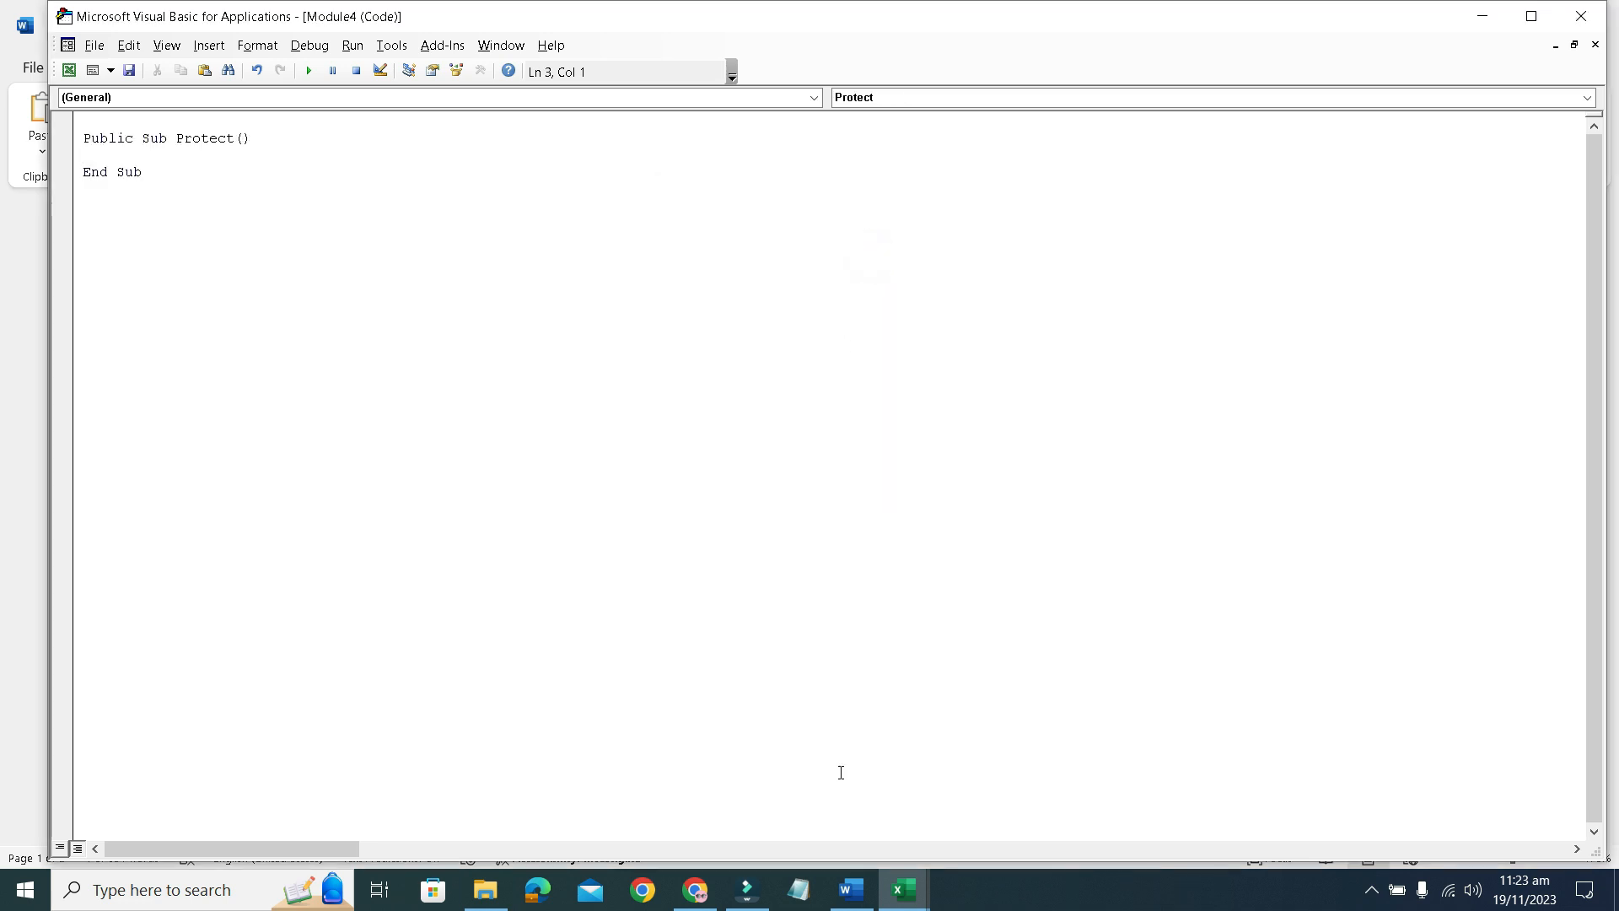
Copy the Protect Sheet code, including the sheet password, from step 9 in Word and paste it into the Protect procedure in the Visual Basic Editor.
{"action": "left_click", "coordinate": [866, 894]}
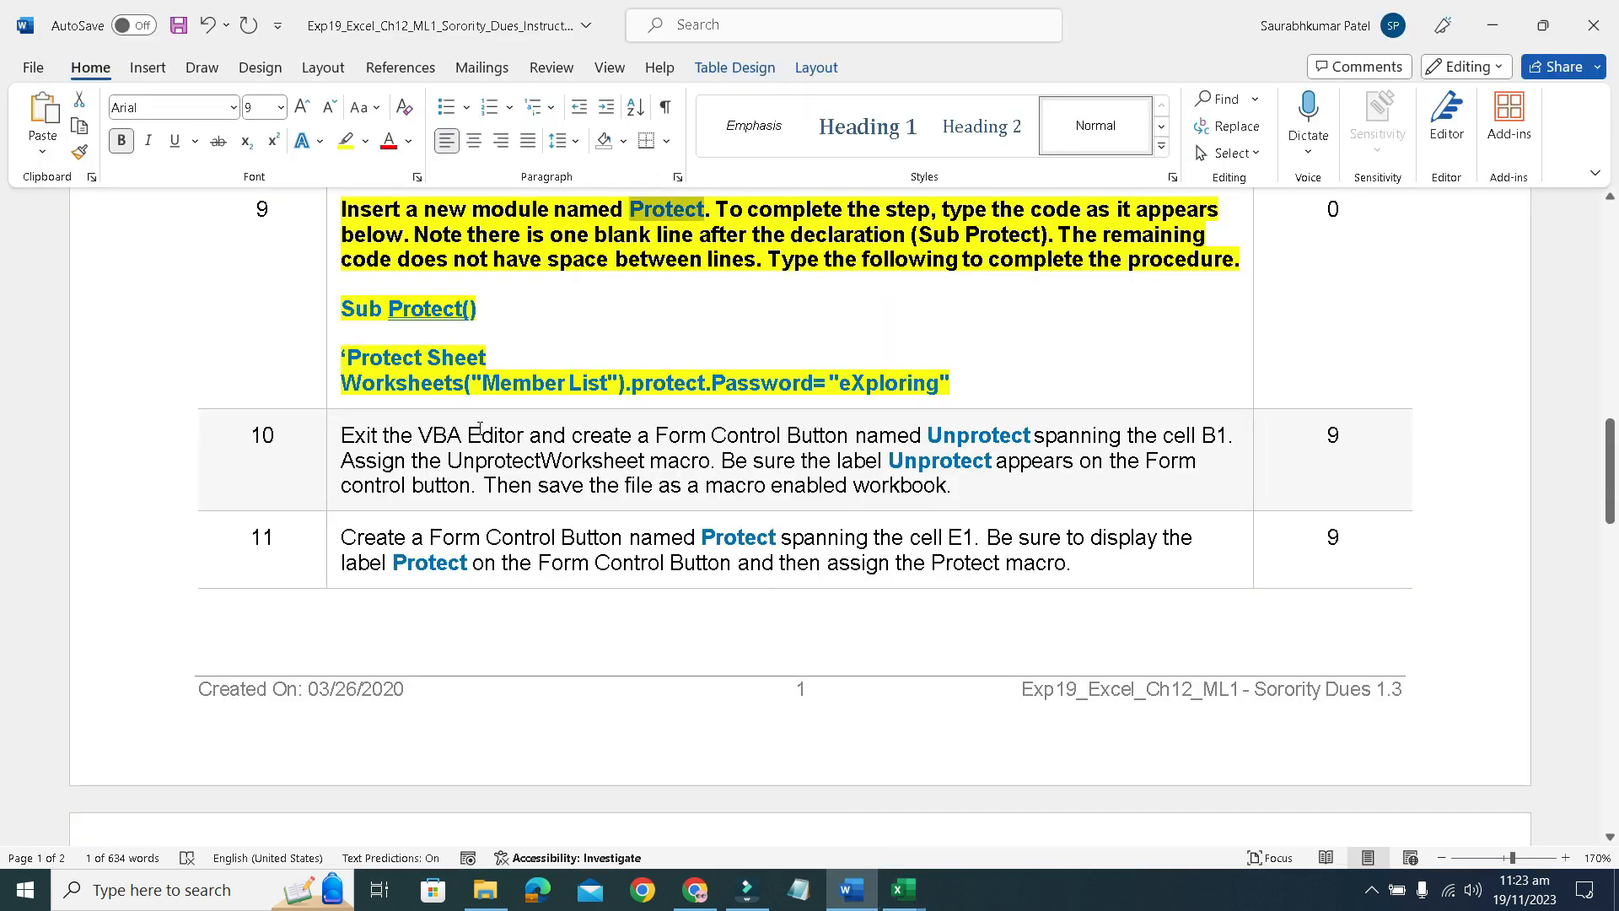
{"action": "left_click_drag", "start_coordinate": [969, 380], "coordinate": [363, 313]}
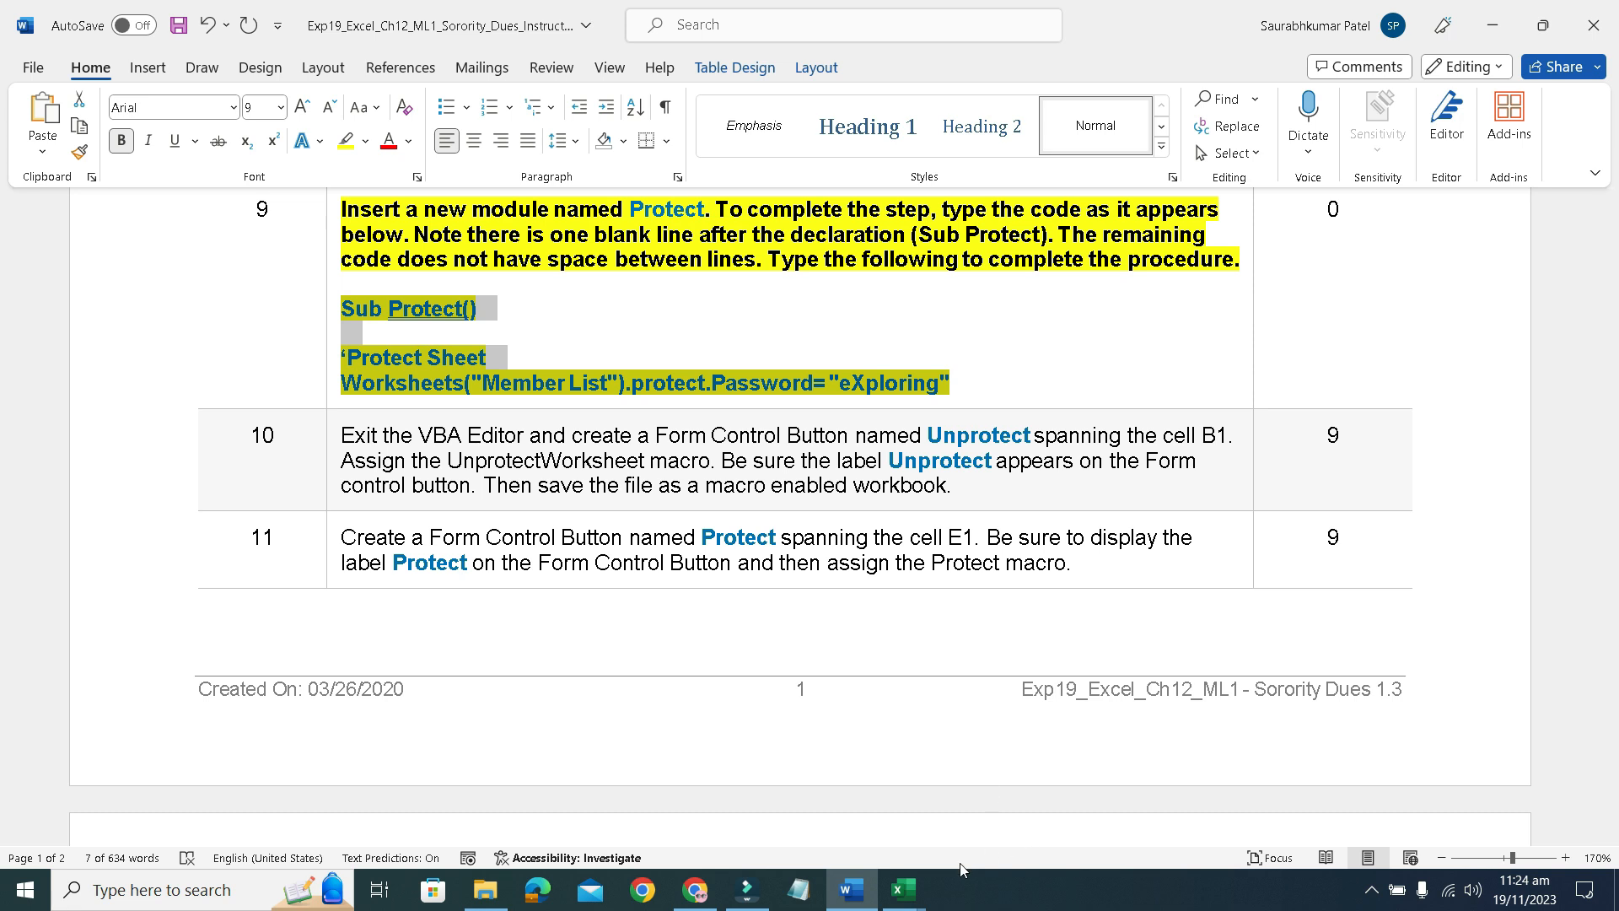
{"action": "mouse_move", "coordinate": [903, 892]}
{"action": "left_click", "coordinate": [1013, 841]}
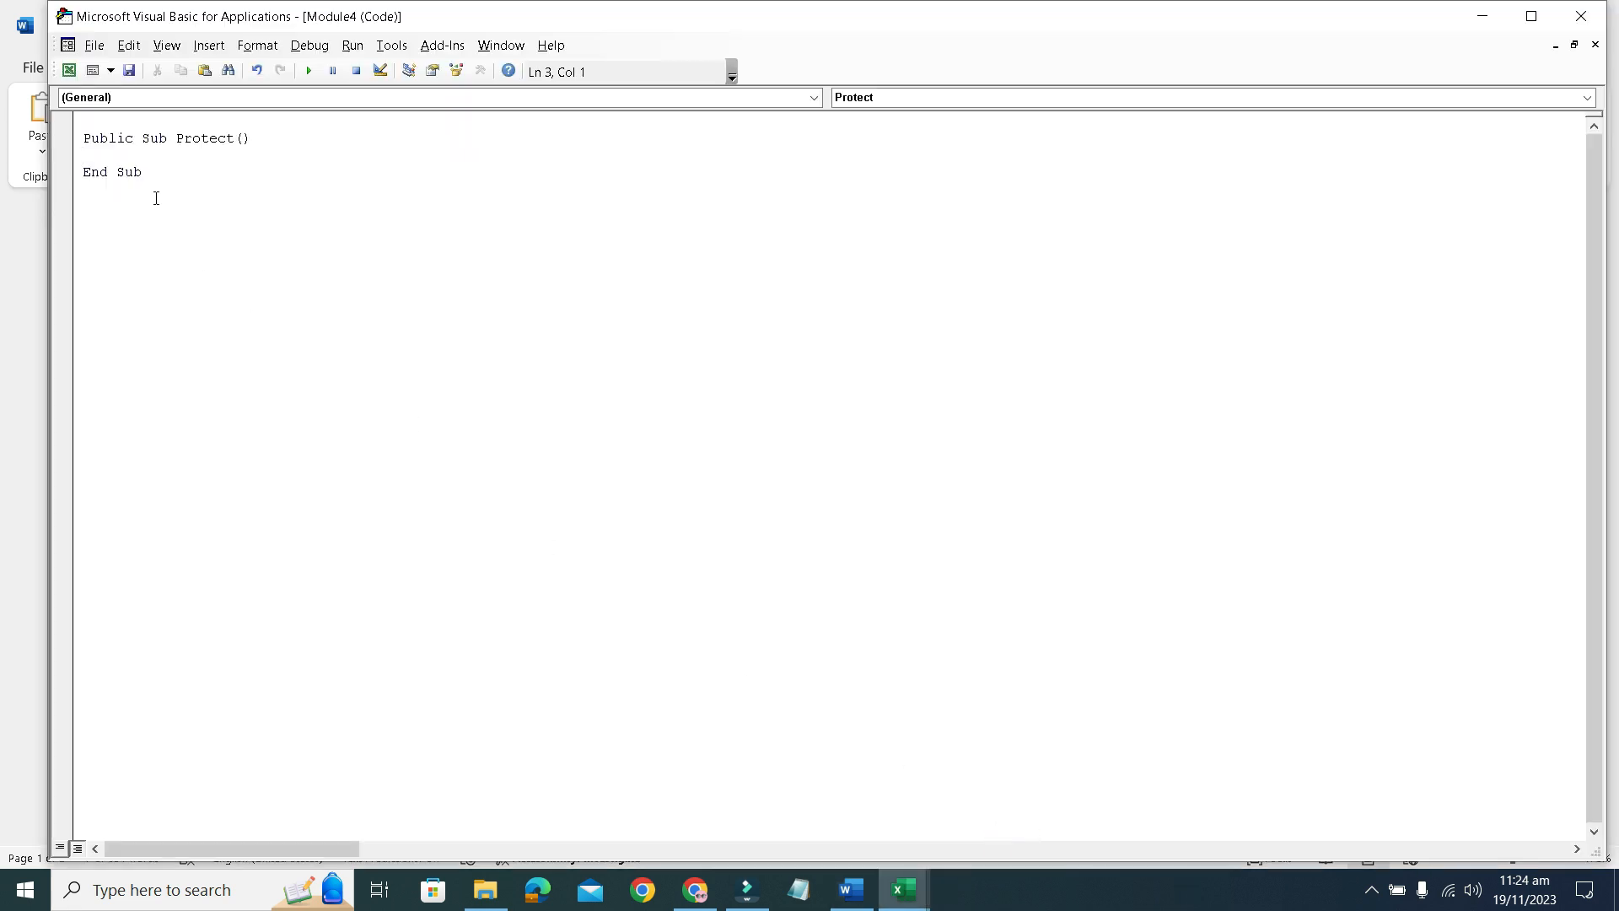
{"action": "key", "text": "ctrl+v"}
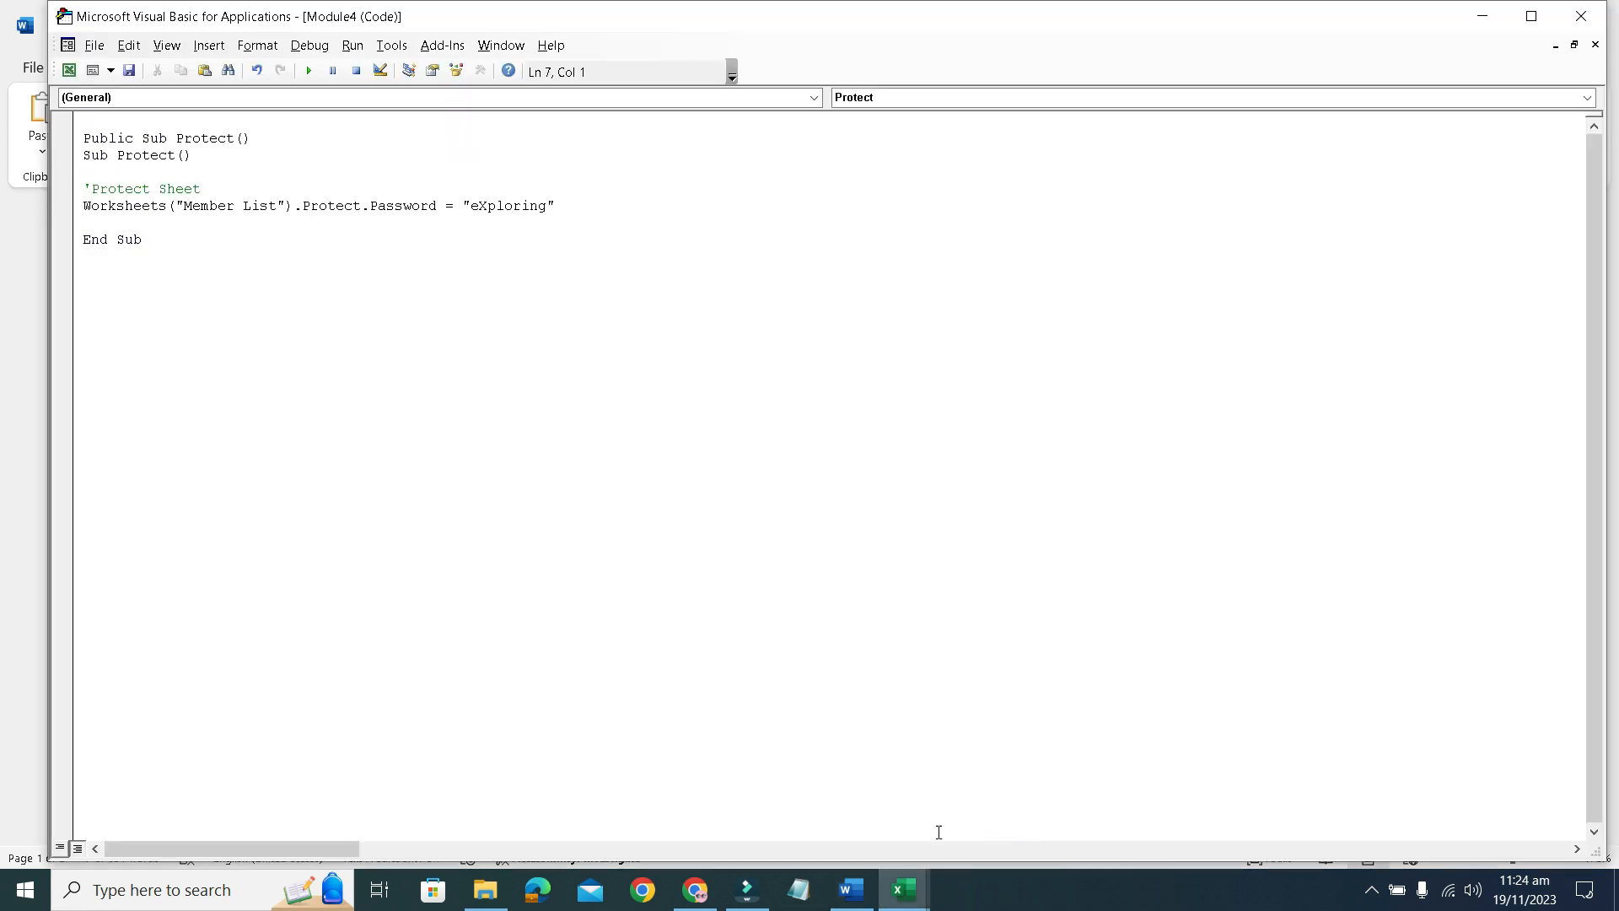
Switch to the Word instructions and remove the bold and yellow highlight from the step 9 instruction.
{"action": "left_click", "coordinate": [851, 890]}
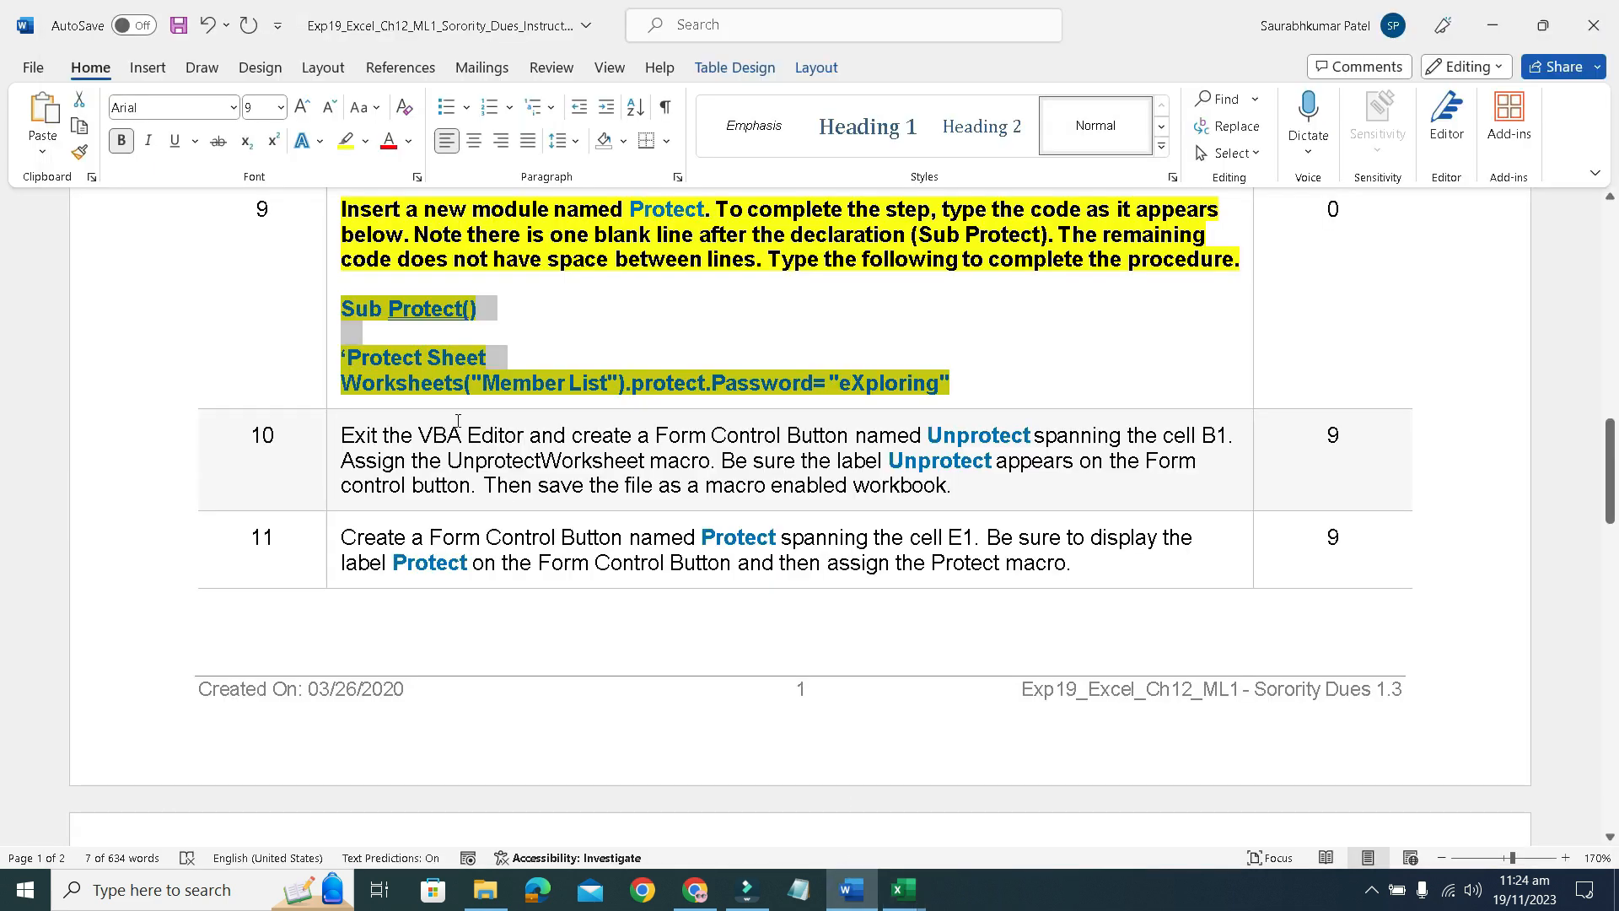
{"action": "left_click", "coordinate": [334, 213]}
{"action": "left_click", "coordinate": [358, 177]}
{"action": "left_click", "coordinate": [423, 174]}
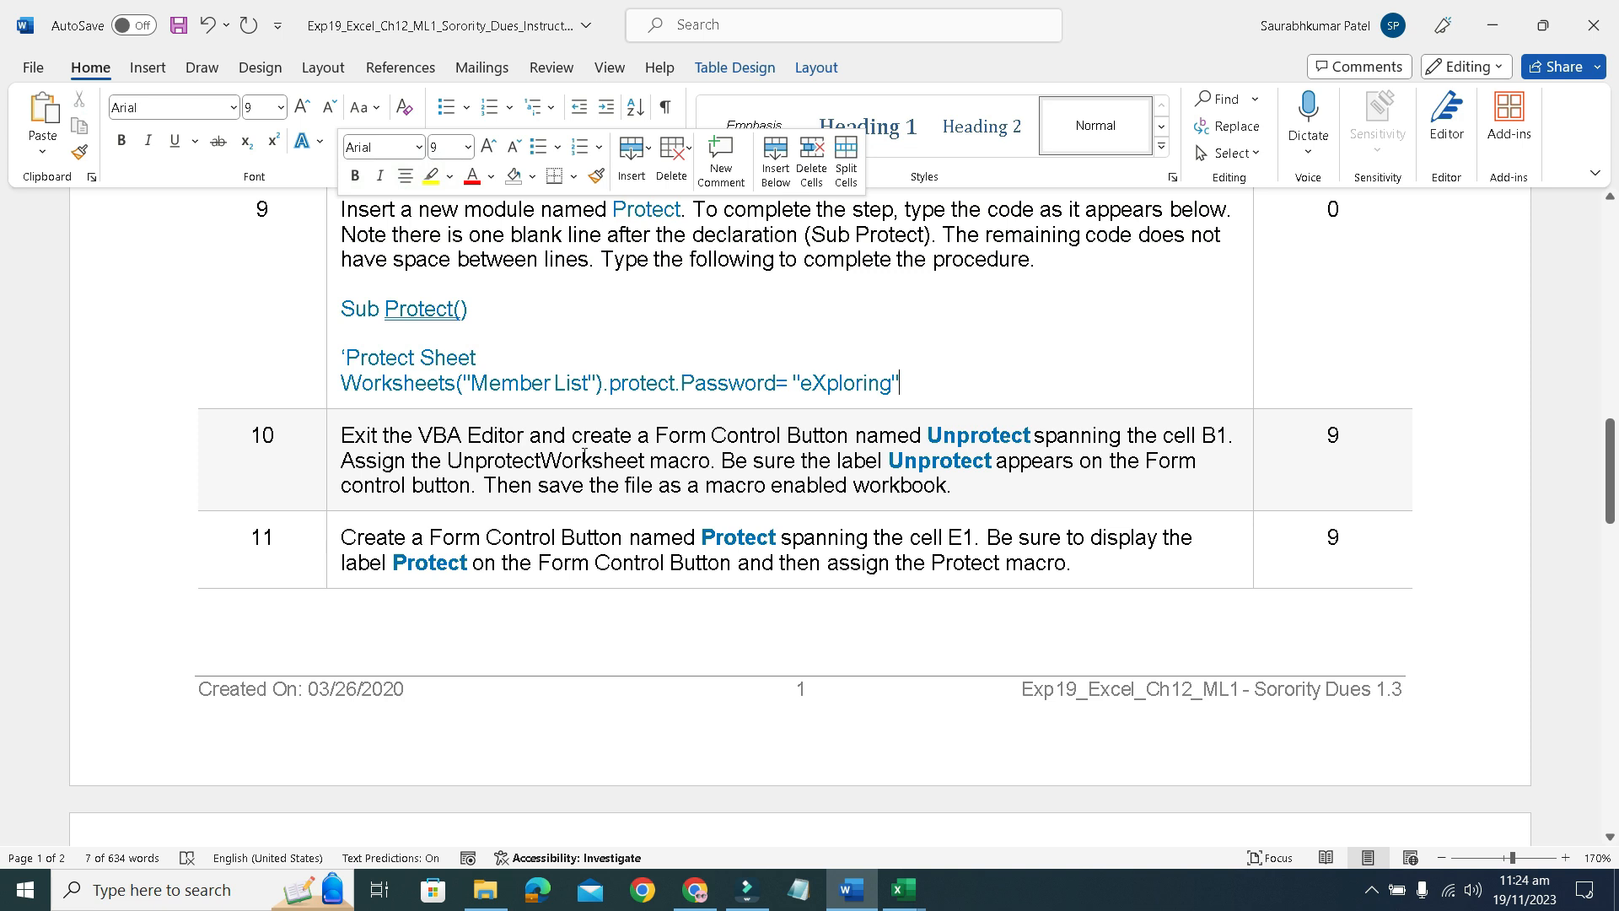
Make the whole step 10 instruction about the Unprotect button bold and highlight it in yellow.
{"action": "left_click", "coordinate": [325, 438]}
{"action": "left_click", "coordinate": [355, 410]}
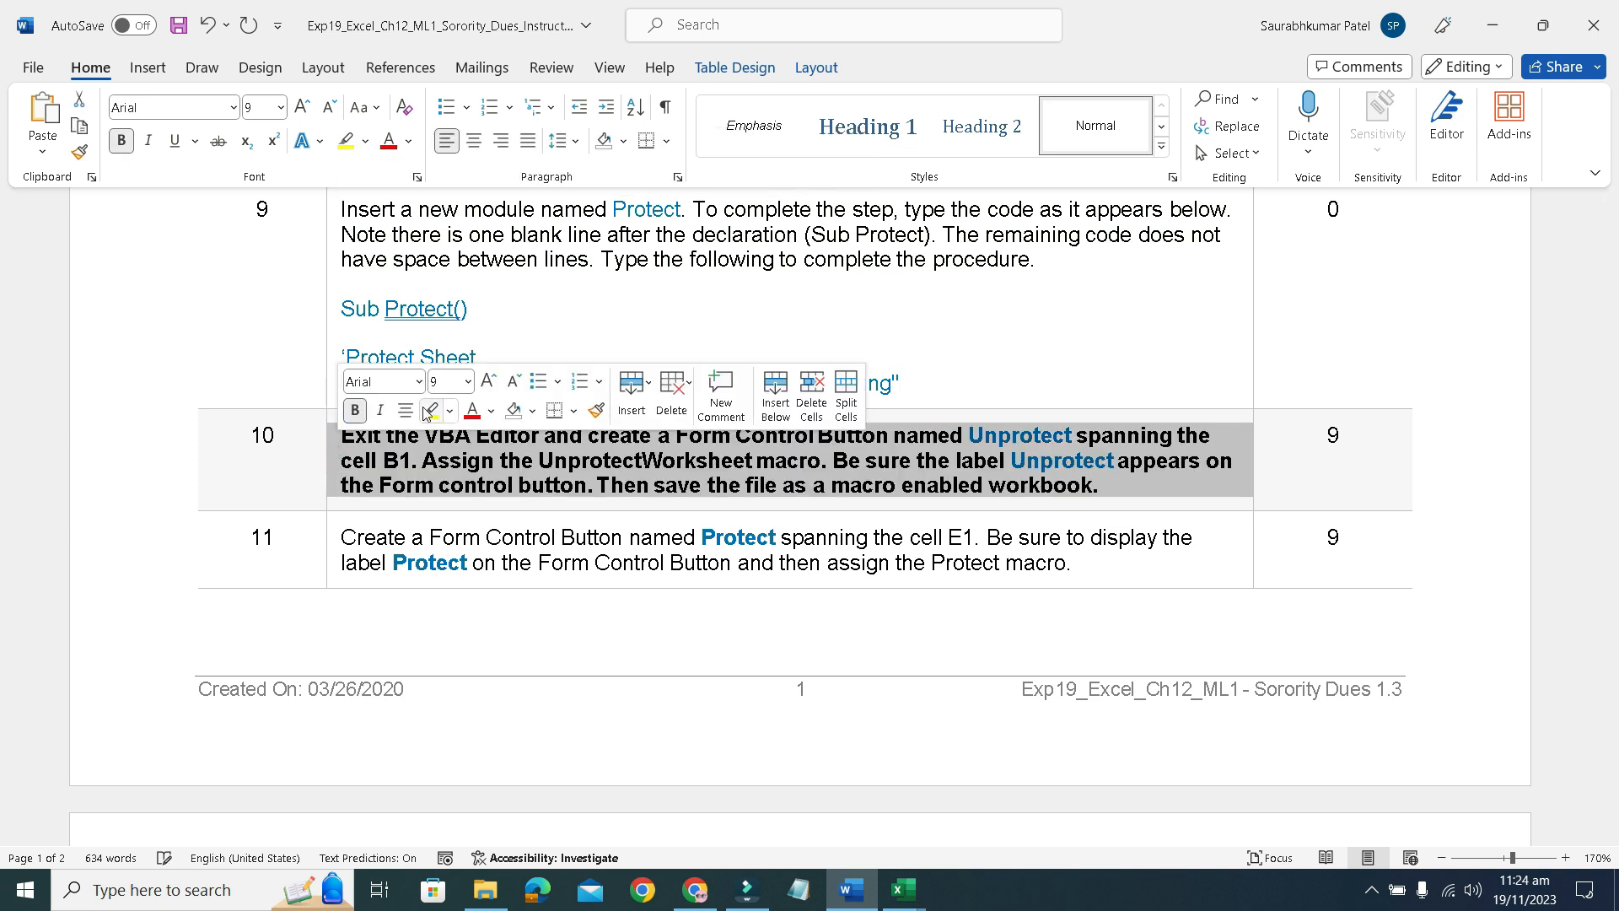
{"action": "left_click", "coordinate": [431, 411]}
{"action": "left_click", "coordinate": [1103, 499]}
{"action": "scroll", "coordinate": [1105, 500], "scroll_direction": "down", "scroll_amount": 4}
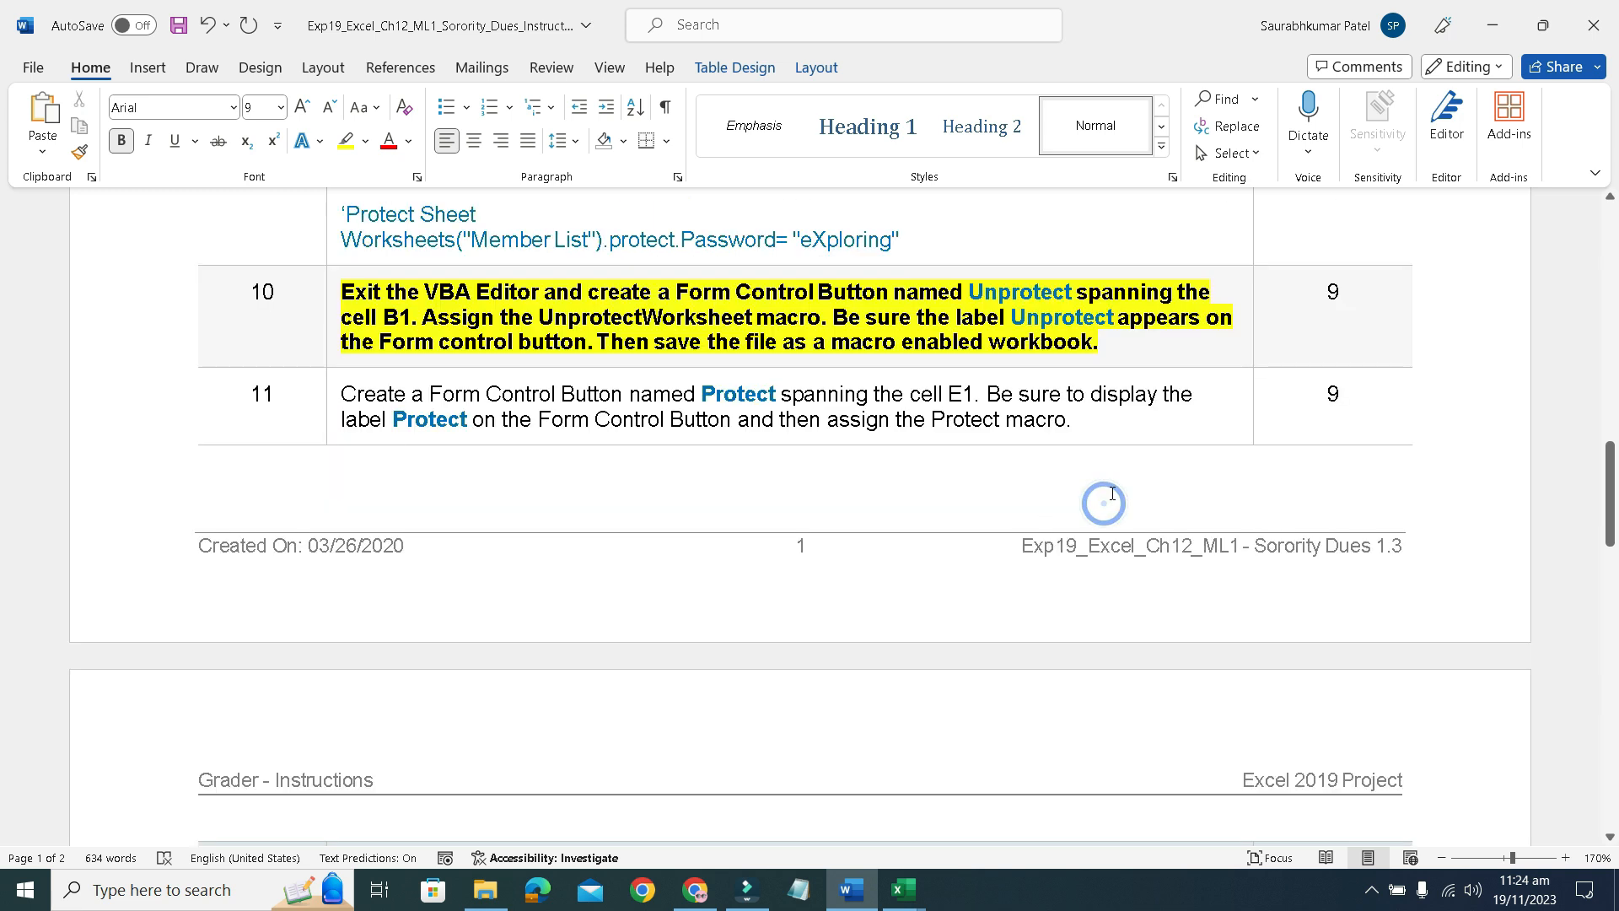
{"action": "left_click", "coordinate": [1607, 199]}
{"action": "left_click", "coordinate": [1607, 199]}
{"action": "left_click", "coordinate": [1607, 199]}
{"action": "left_click", "coordinate": [1607, 199]}
{"action": "left_click", "coordinate": [1607, 199]}
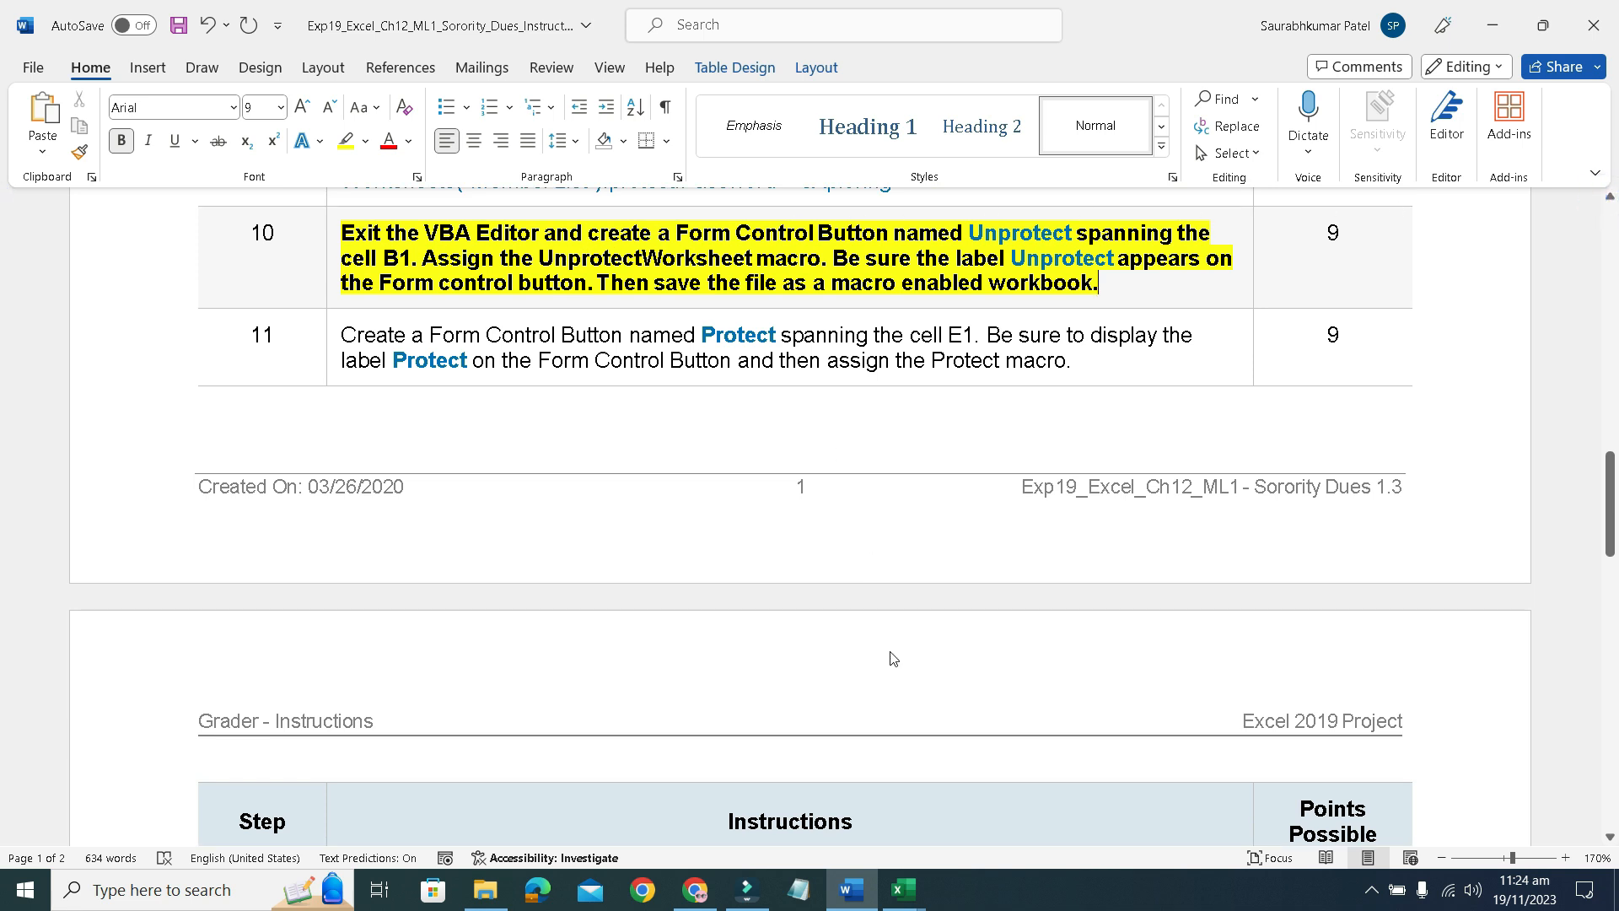
Switch to the Visual Basic Editor and close it to return to the Excel workbook.
{"action": "mouse_move", "coordinate": [903, 887]}
{"action": "left_click", "coordinate": [957, 784]}
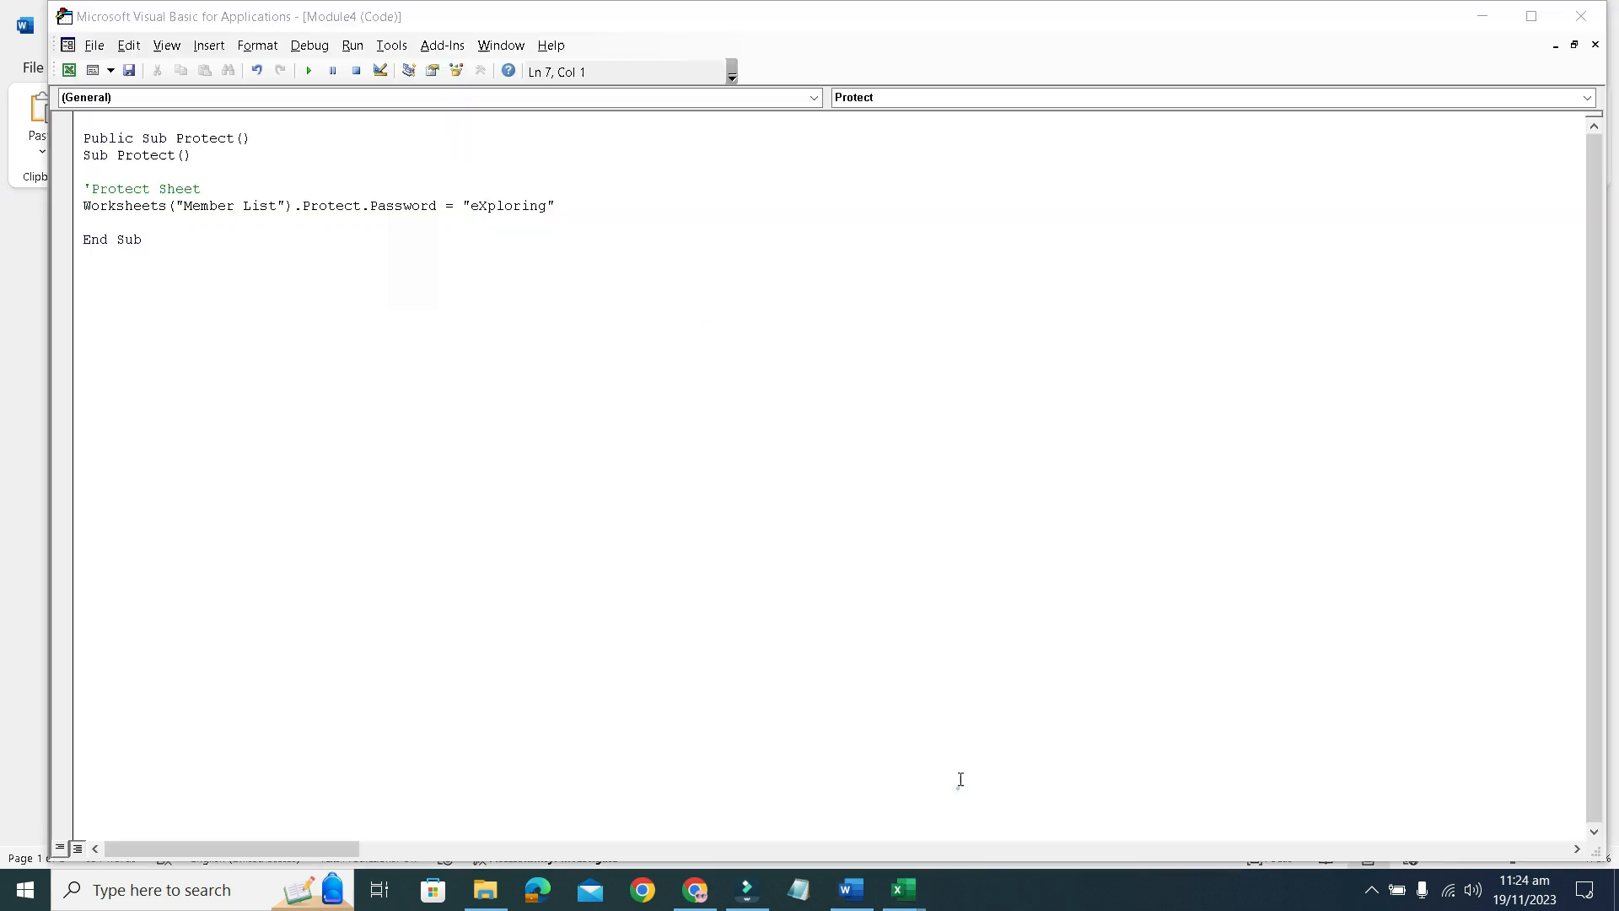
{"action": "left_click", "coordinate": [1581, 16]}
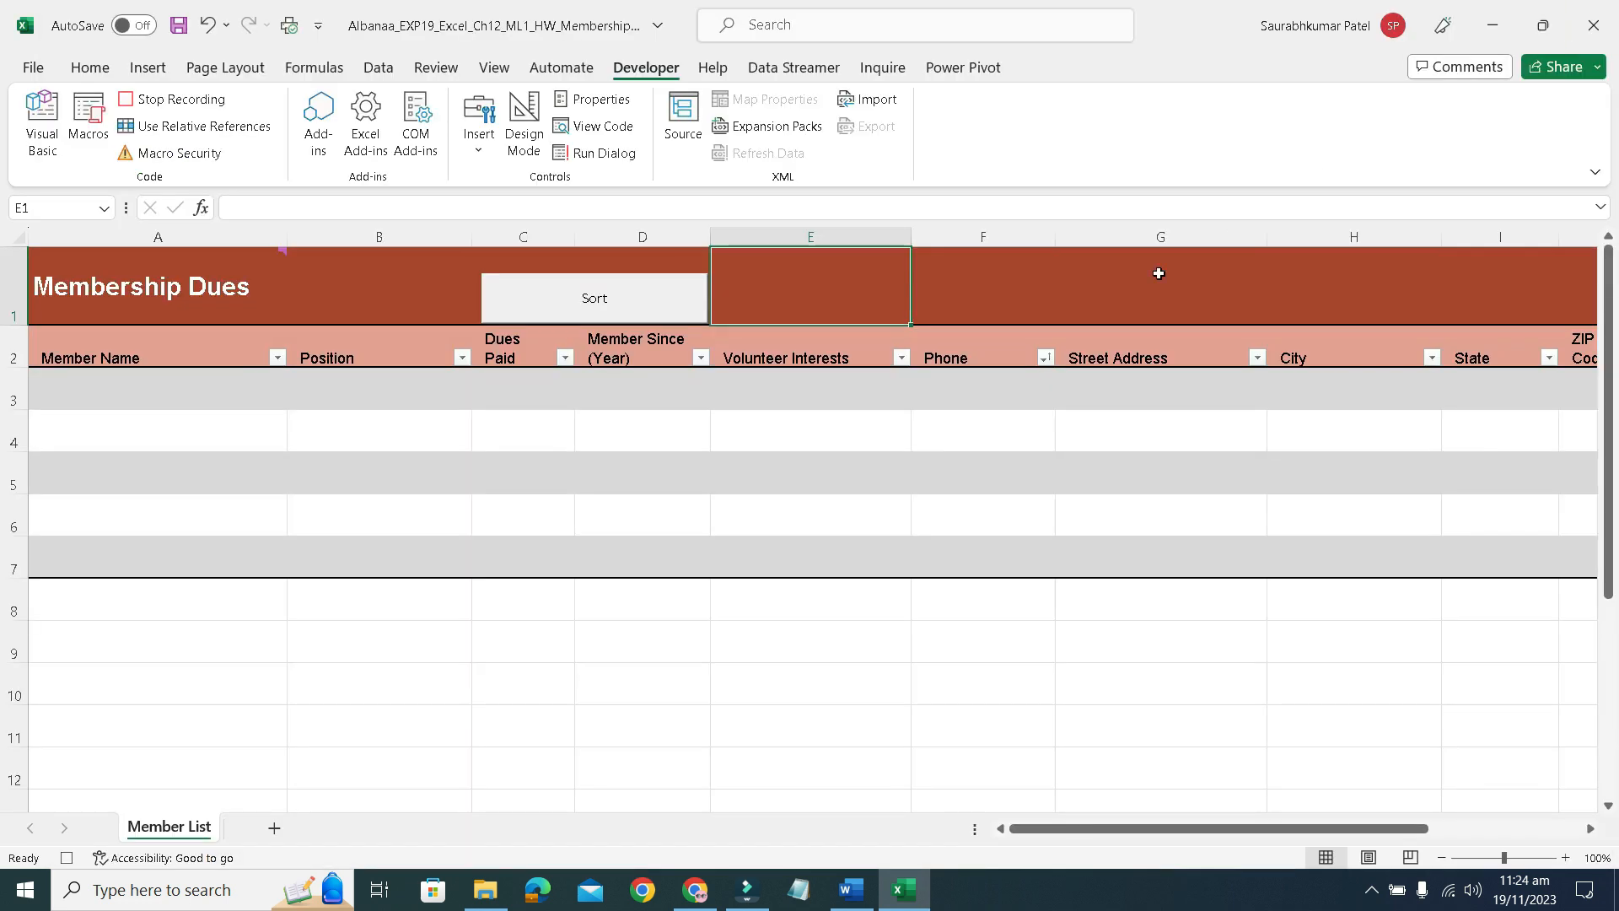
Copy the button name Unprotect from the step 10 instruction in Word and switch back to the Excel workbook.
{"action": "mouse_move", "coordinate": [851, 889]}
{"action": "left_click", "coordinate": [784, 698]}
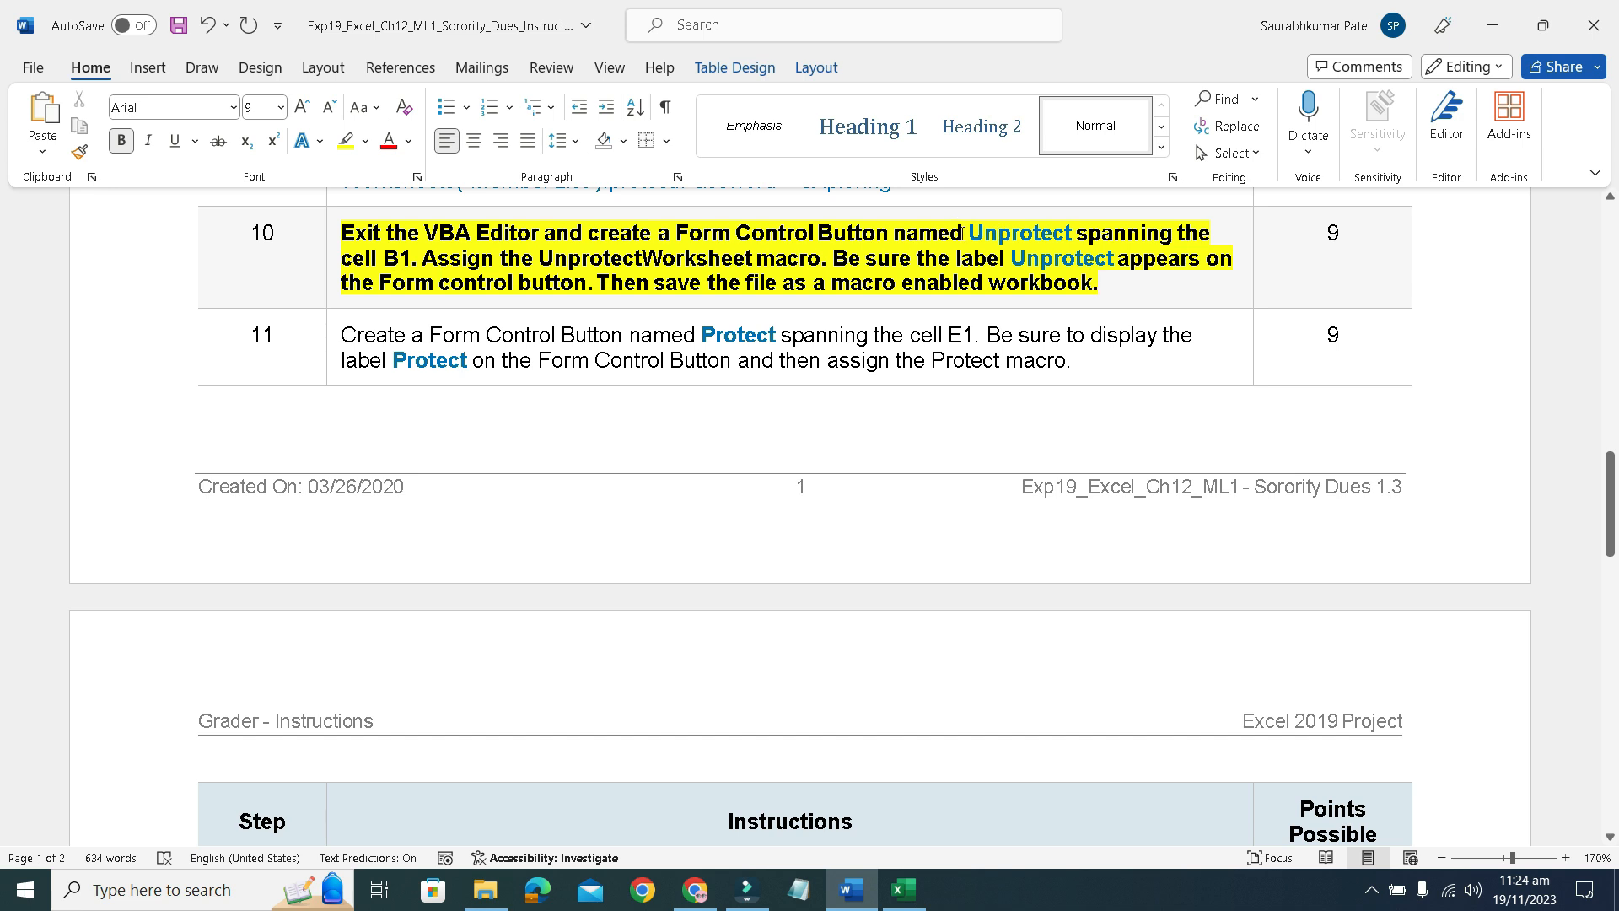
{"action": "left_click_drag", "start_coordinate": [968, 233], "coordinate": [1071, 236]}
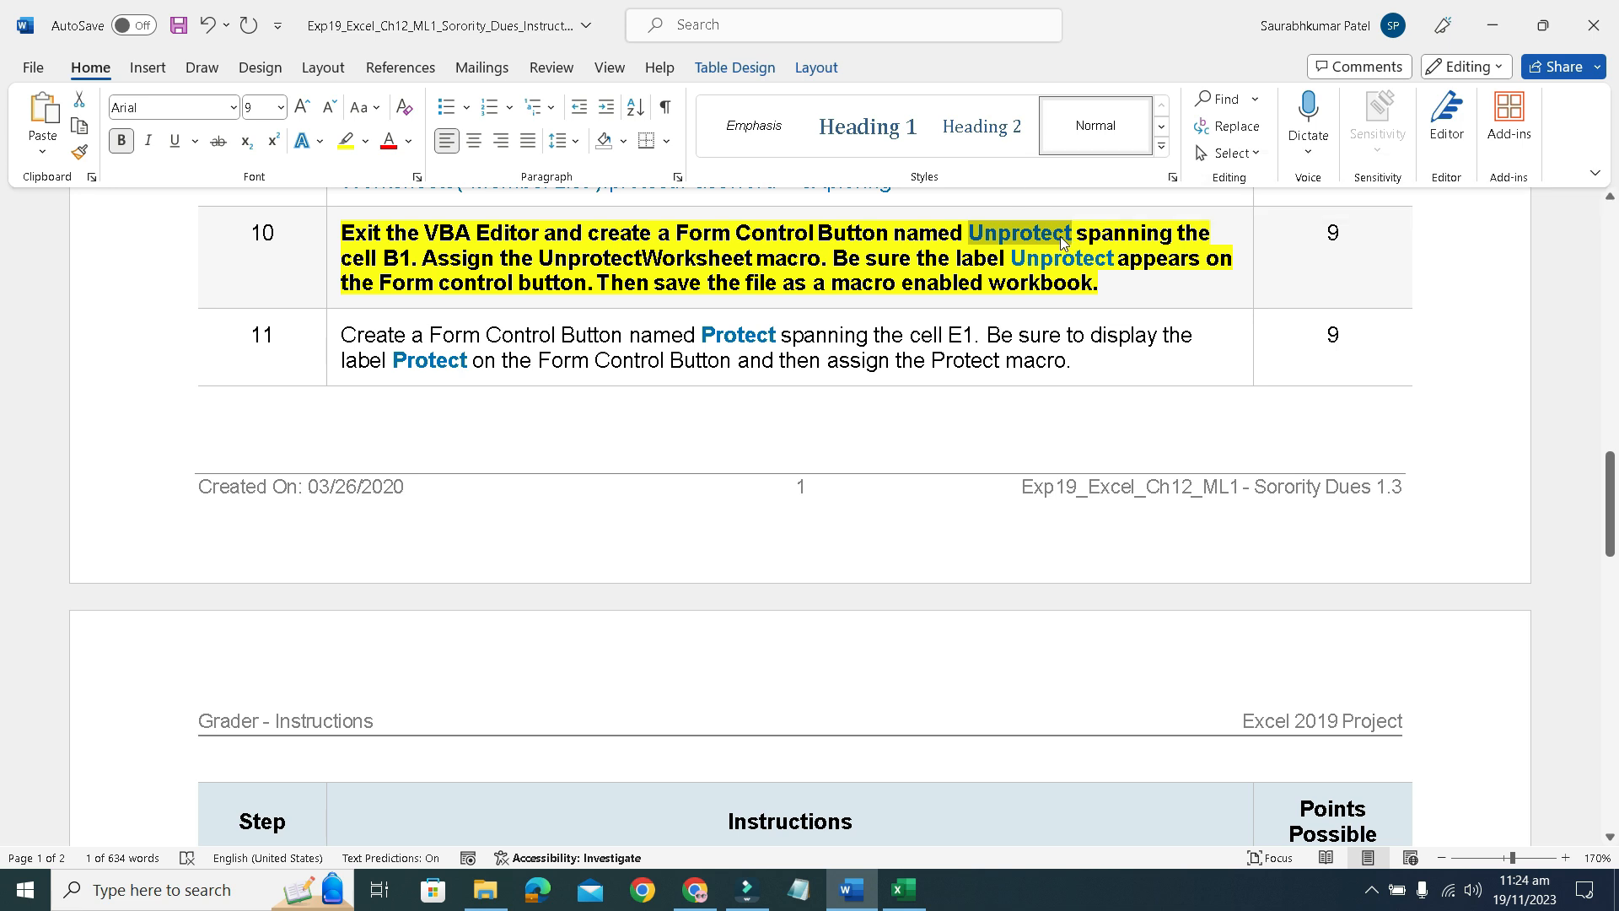
{"action": "left_click", "coordinate": [904, 890]}
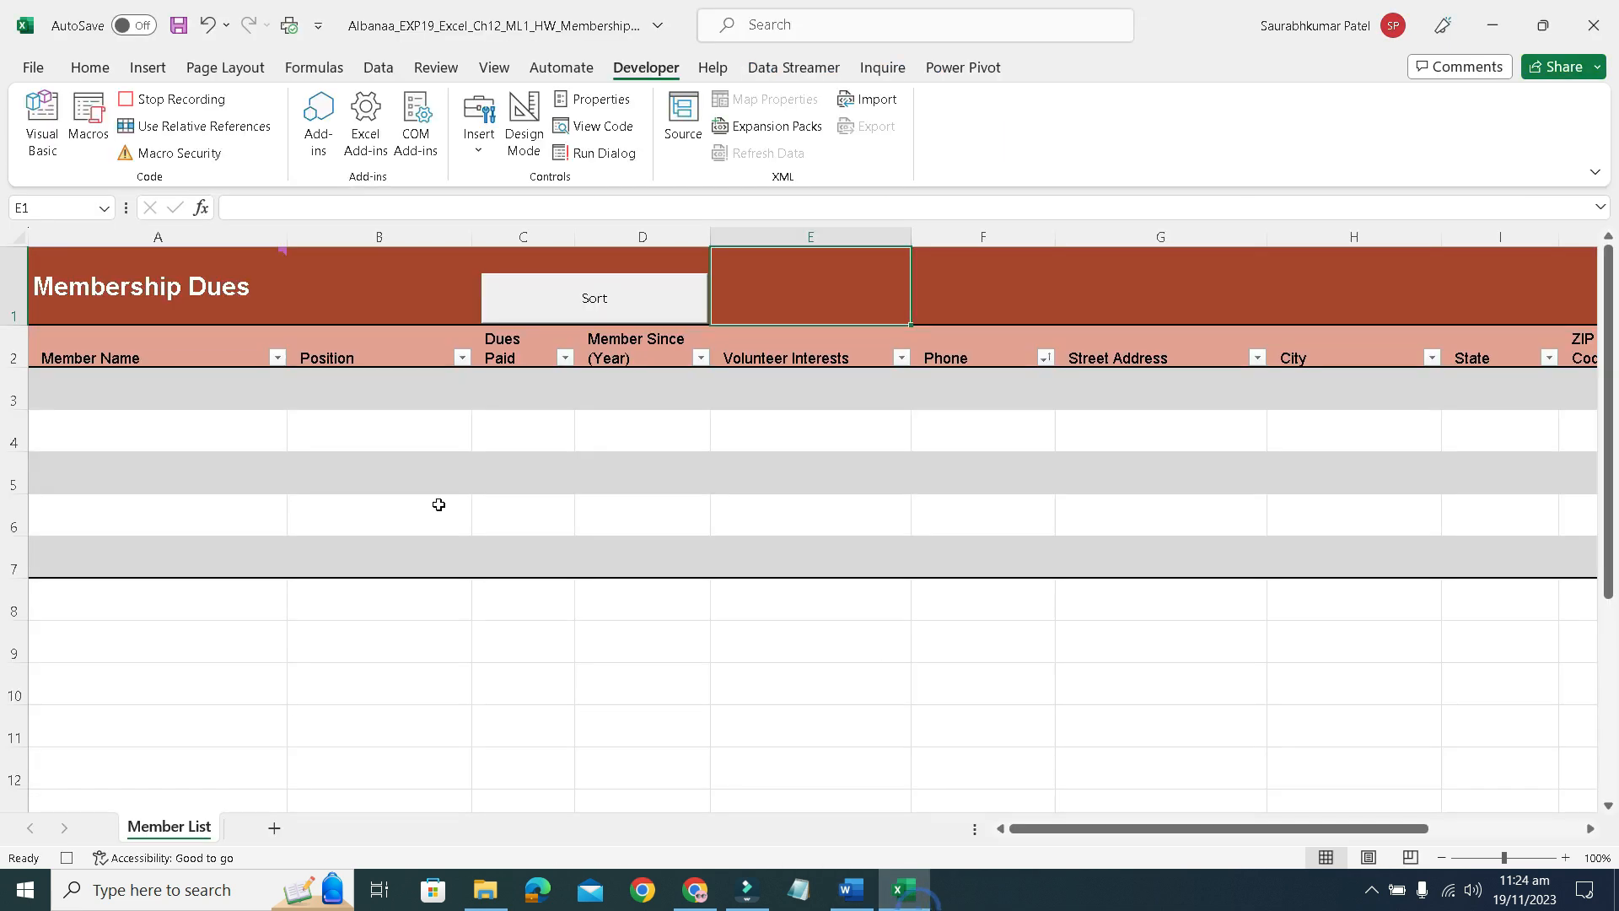
Draw a Form Control button spanning cell B1 on the Member List sheet.
{"action": "left_click", "coordinate": [281, 282]}
{"action": "mouse_move", "coordinate": [281, 285]}
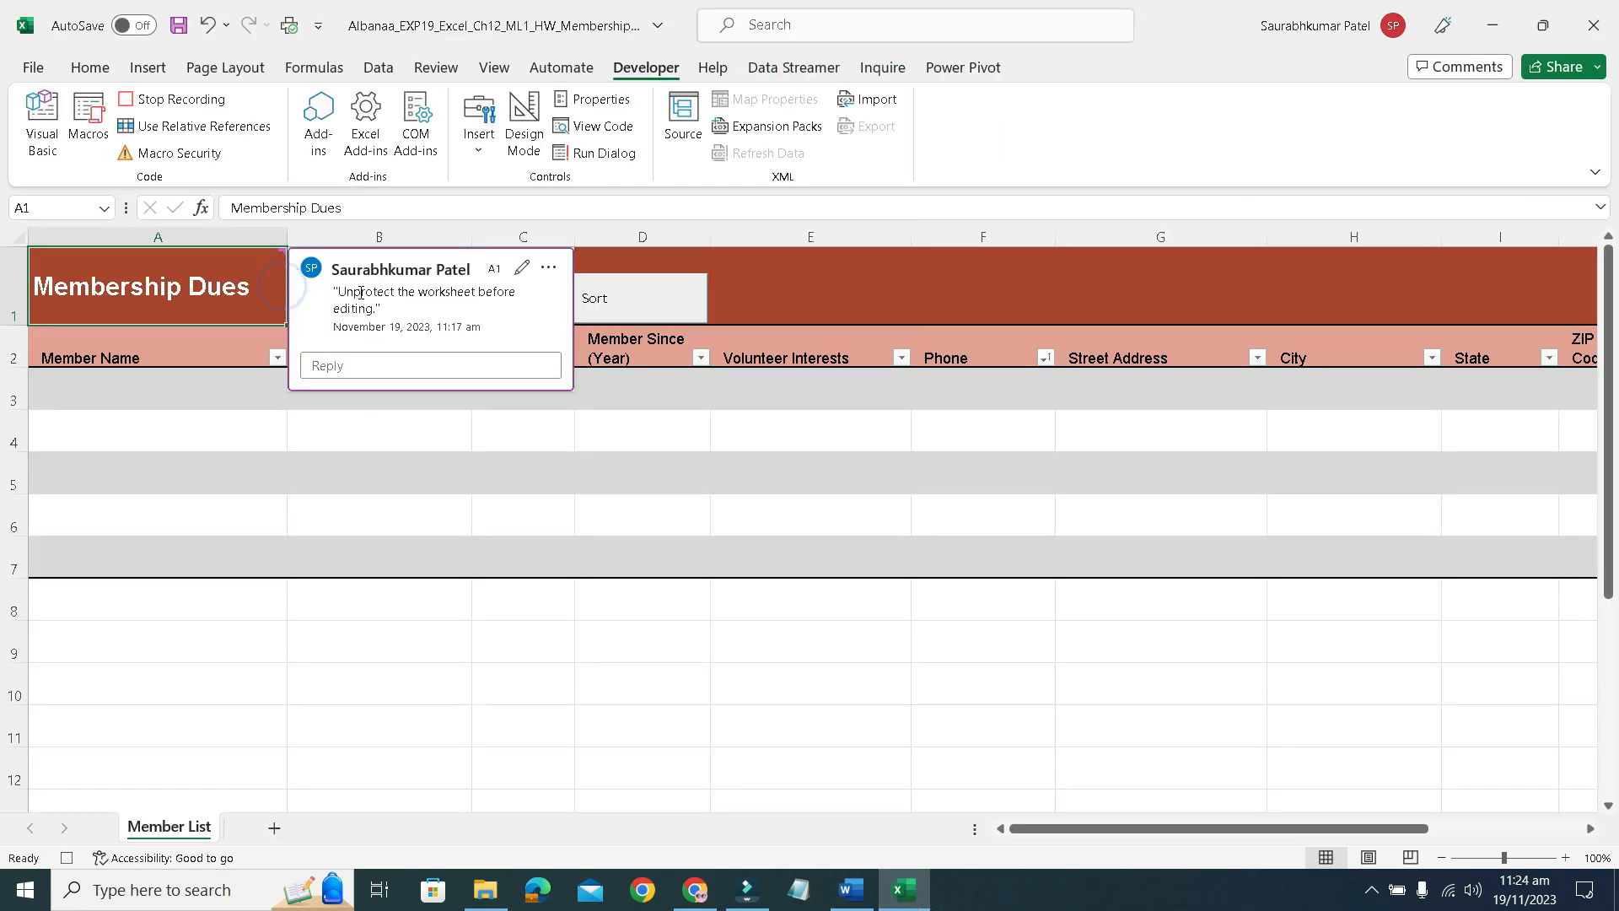
{"action": "left_click", "coordinate": [766, 280]}
{"action": "left_click", "coordinate": [410, 286]}
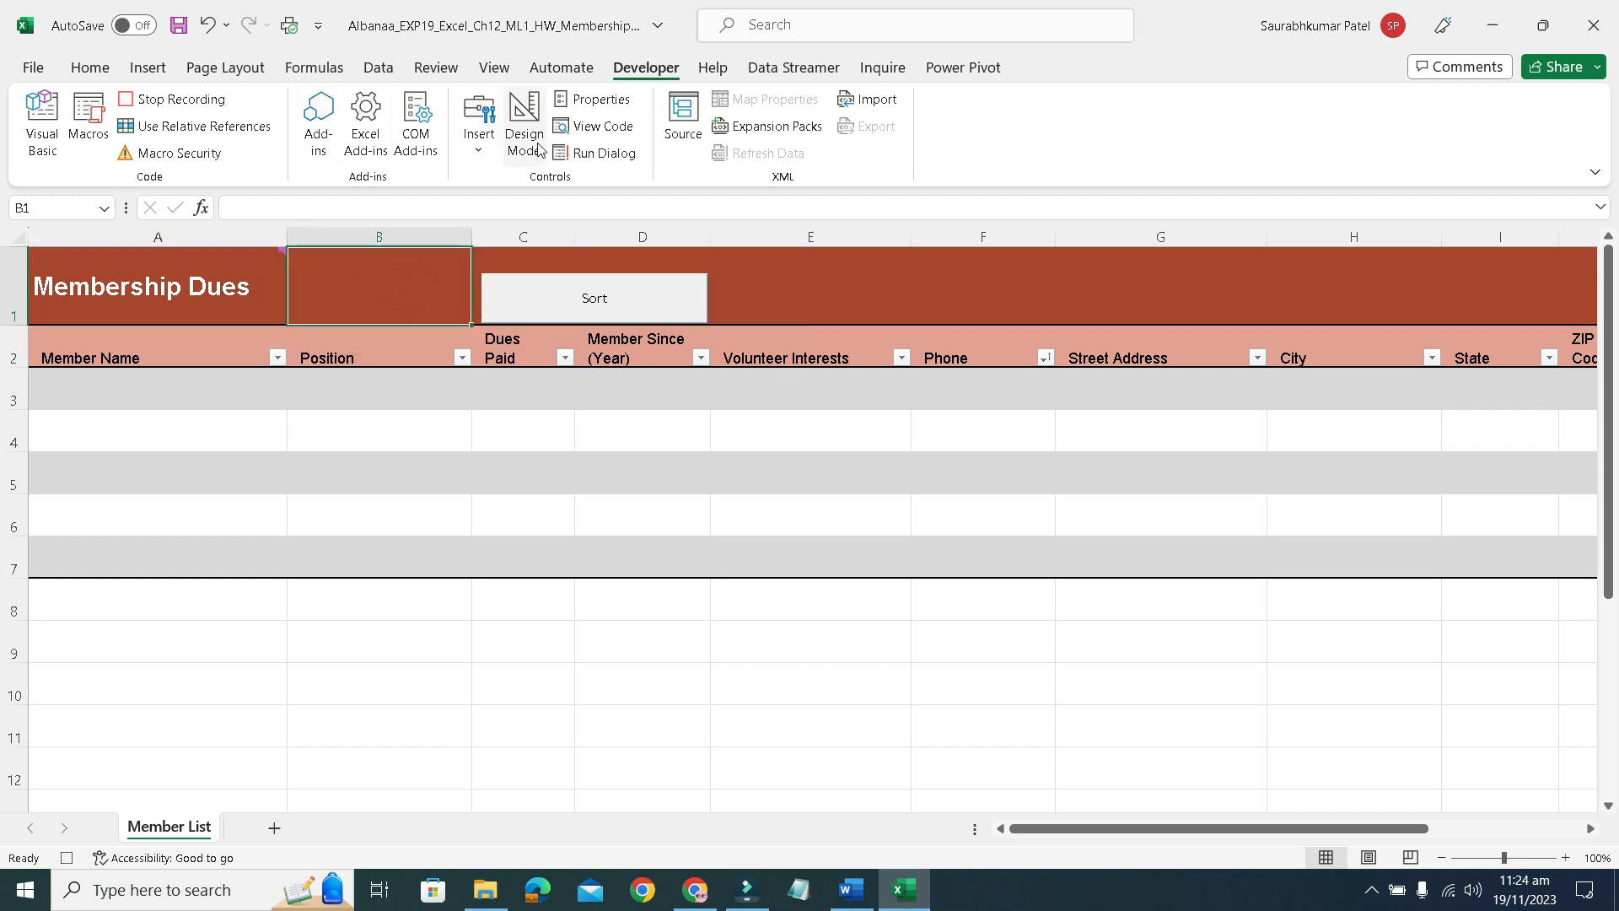
{"action": "left_click", "coordinate": [479, 152]}
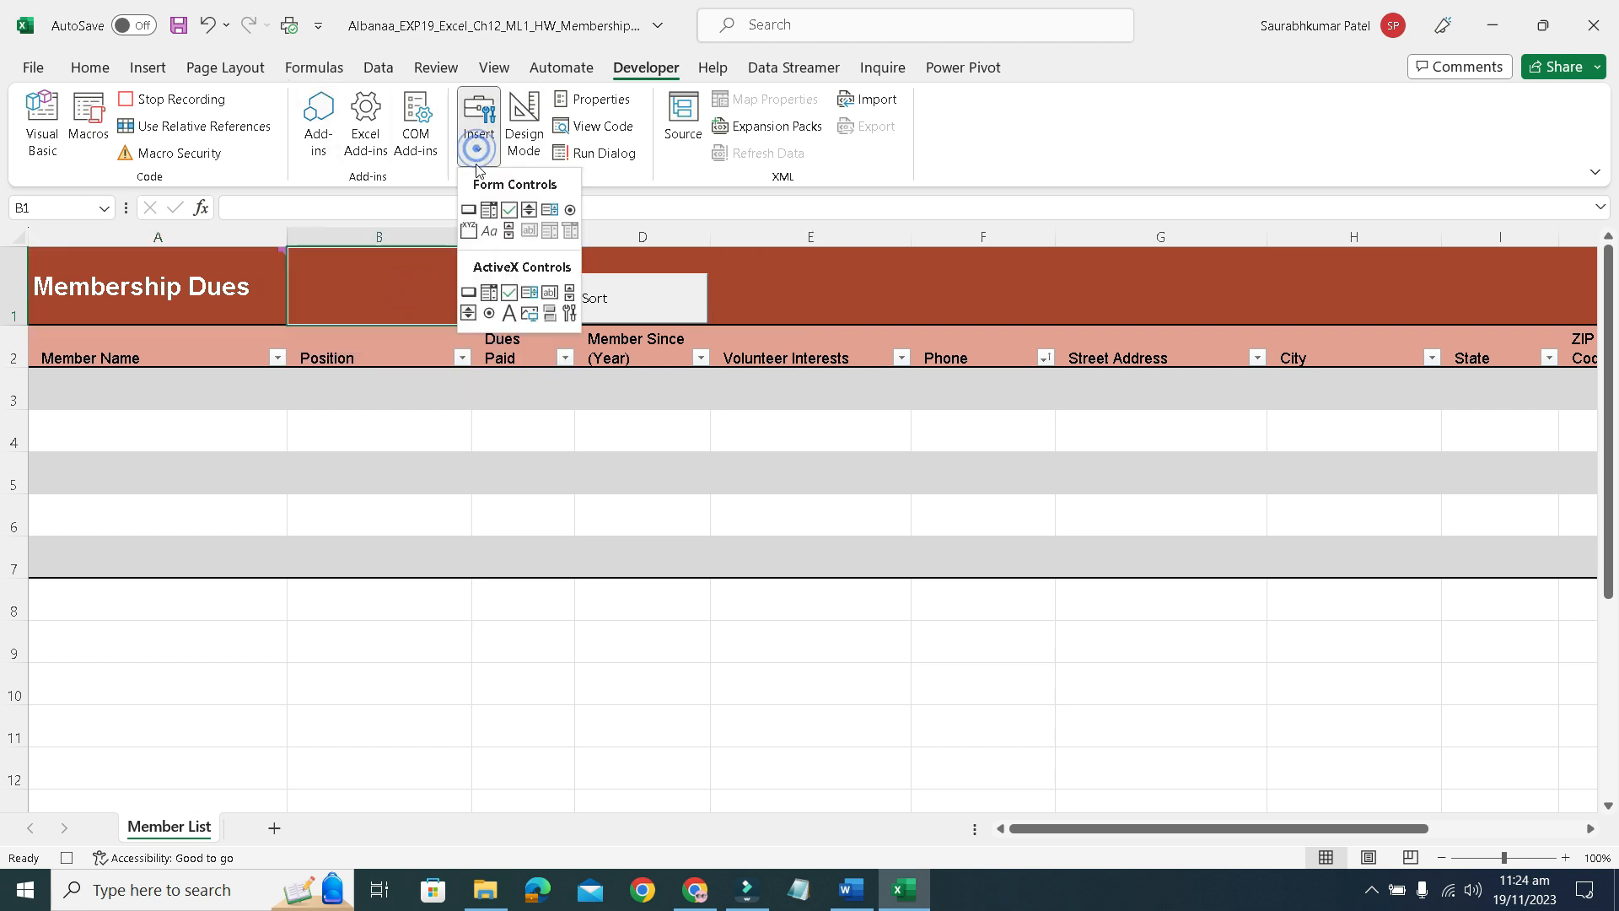
{"action": "left_click", "coordinate": [469, 209]}
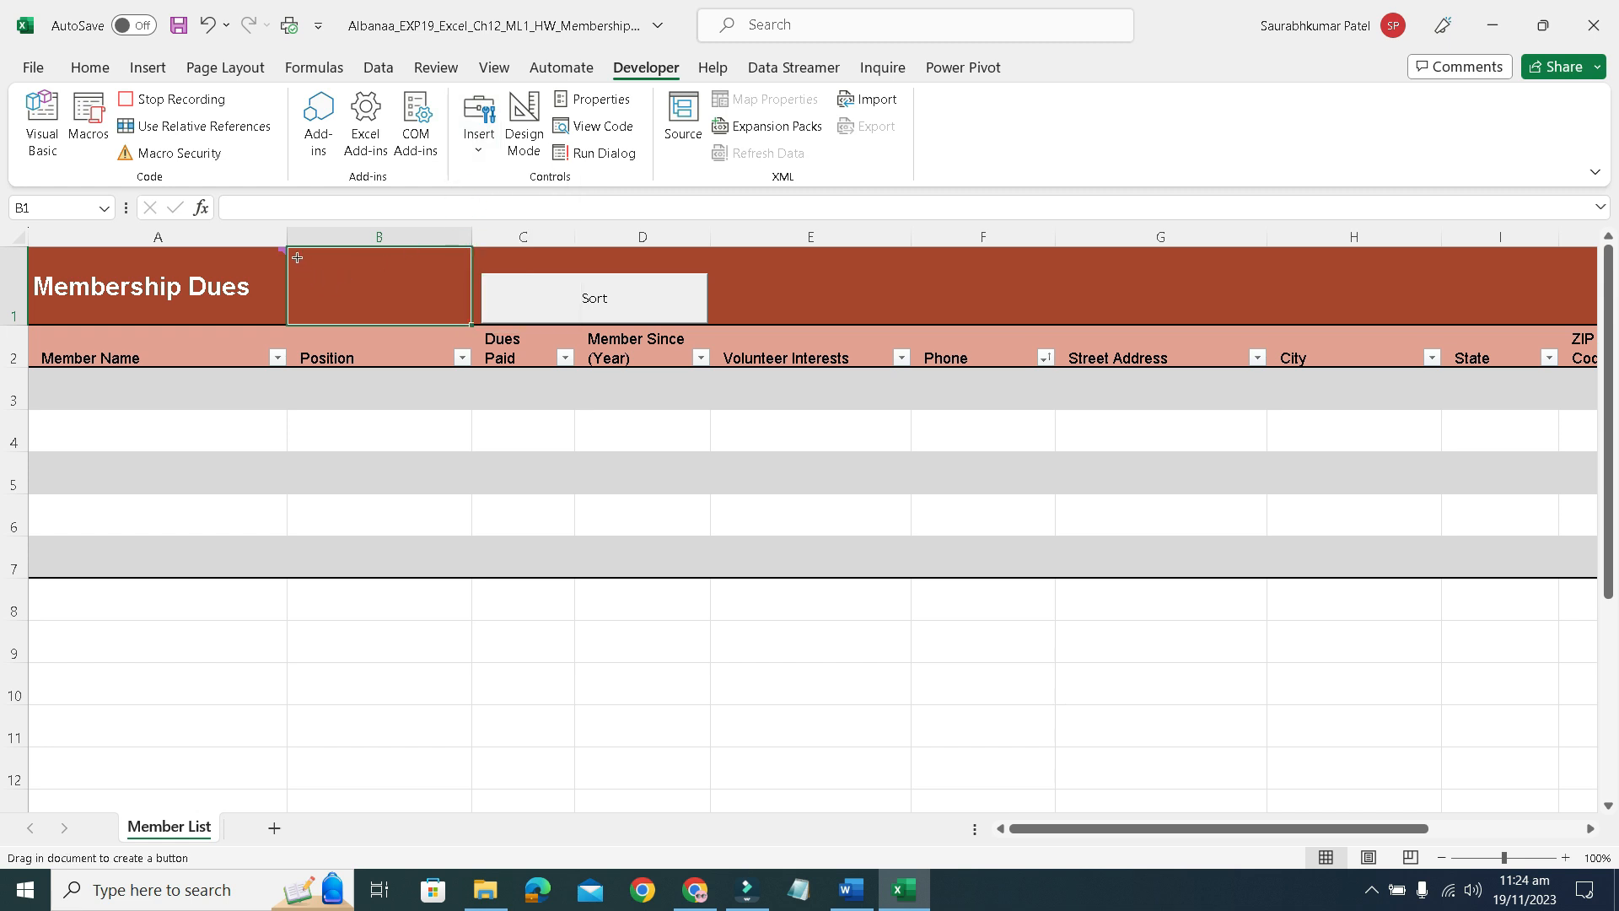
{"action": "left_click_drag", "start_coordinate": [294, 252], "coordinate": [464, 328]}
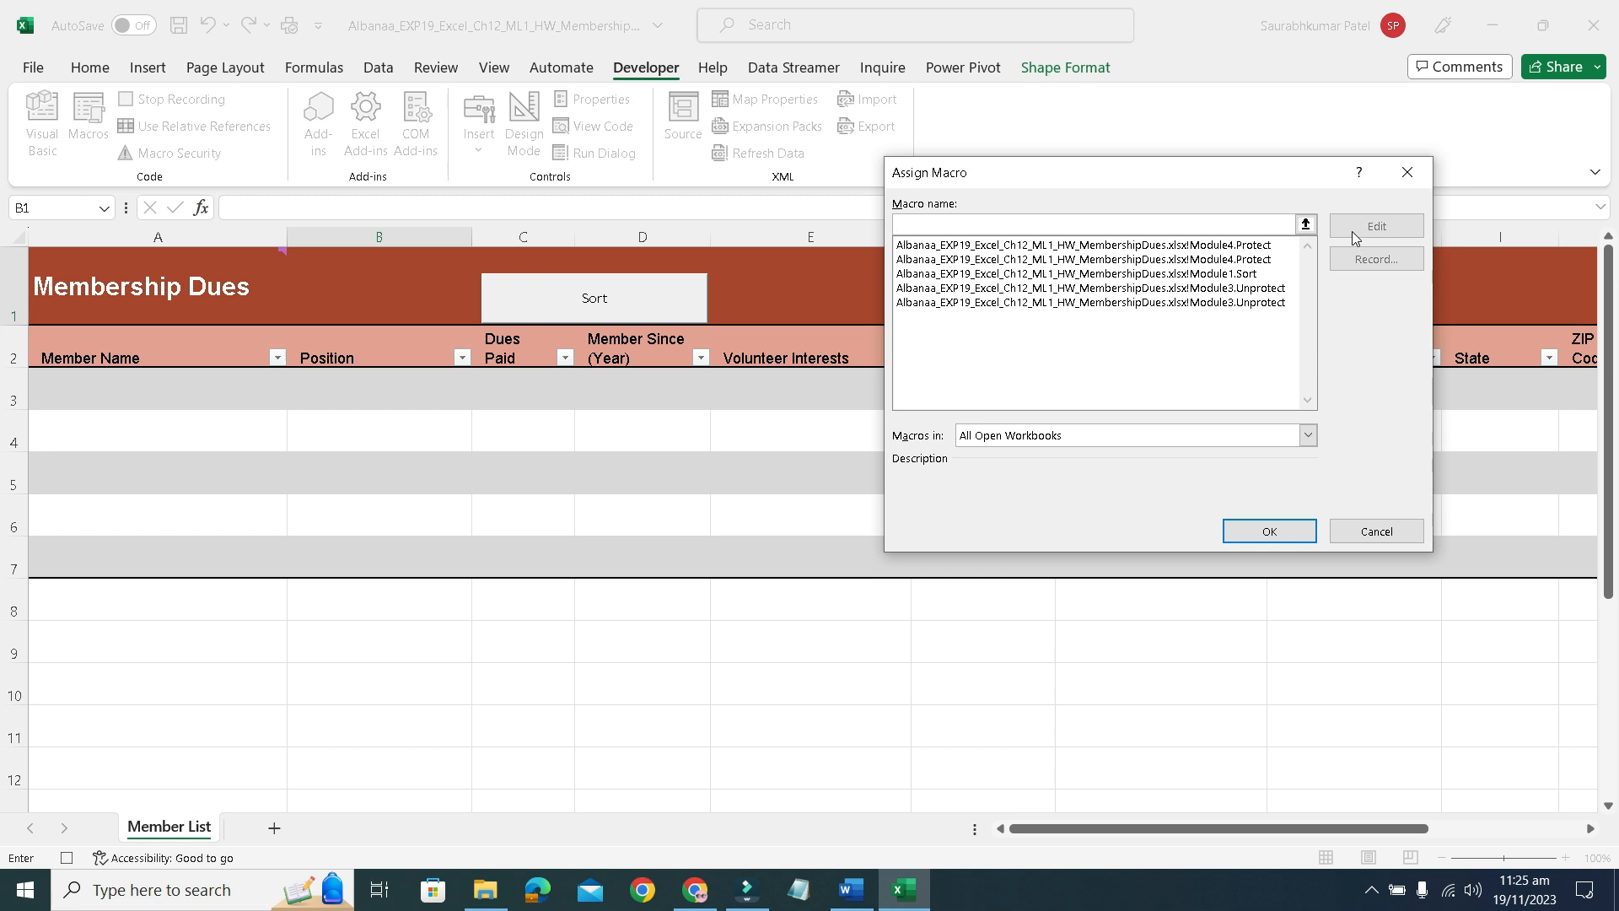
Assign the first listed Module3.Unprotect macro to the new button over cell B1.
{"action": "left_click", "coordinate": [1067, 250]}
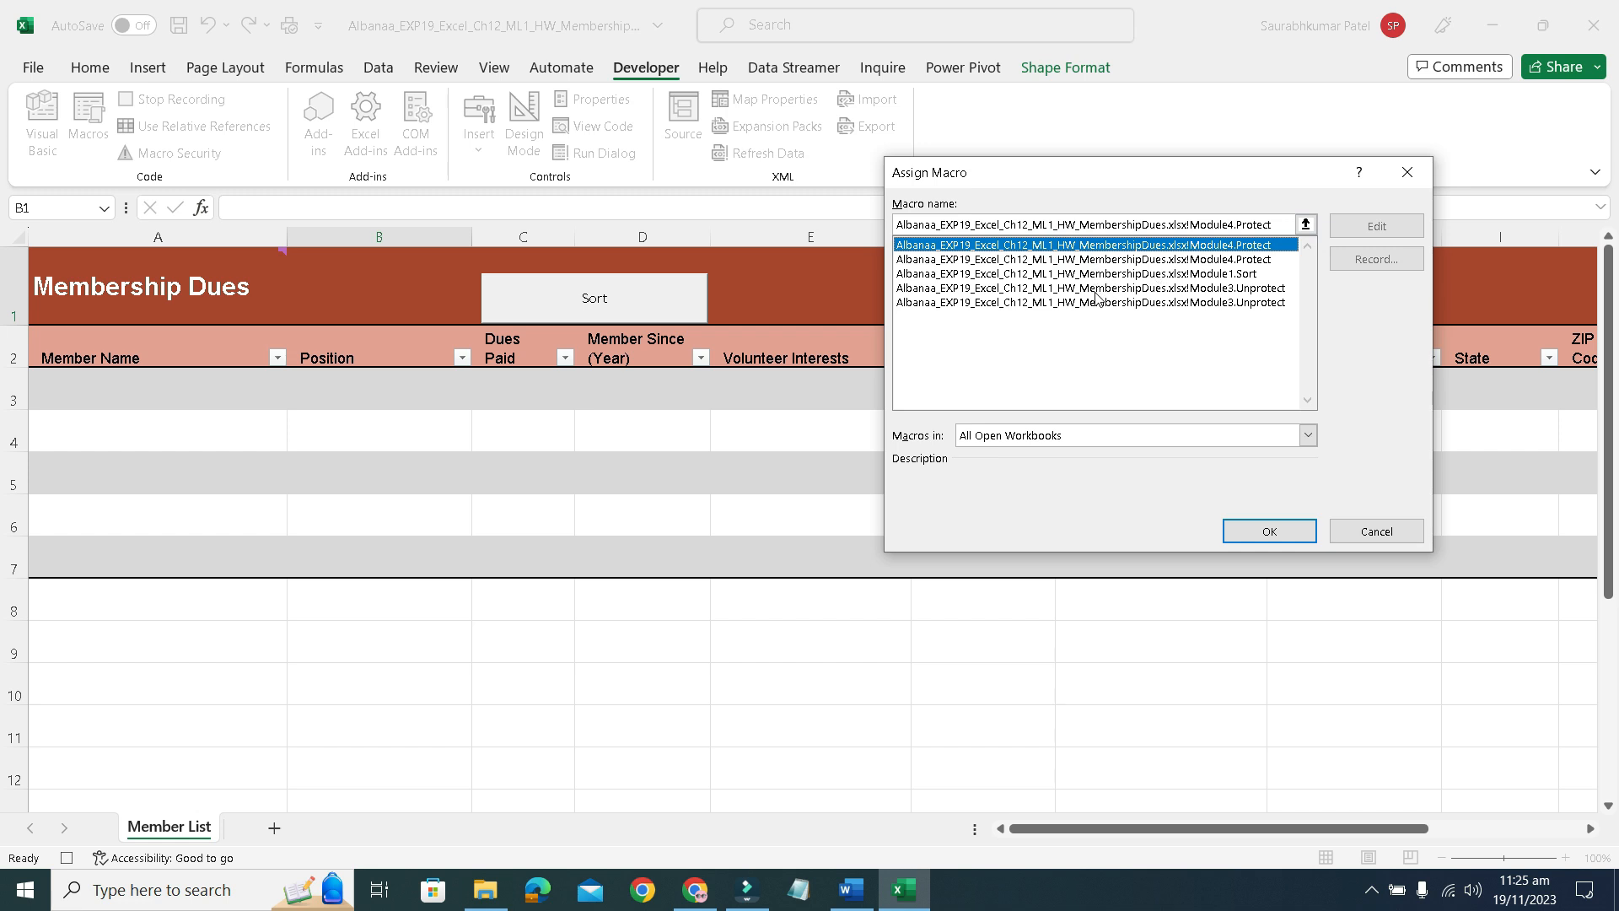
{"action": "left_click", "coordinate": [1242, 288]}
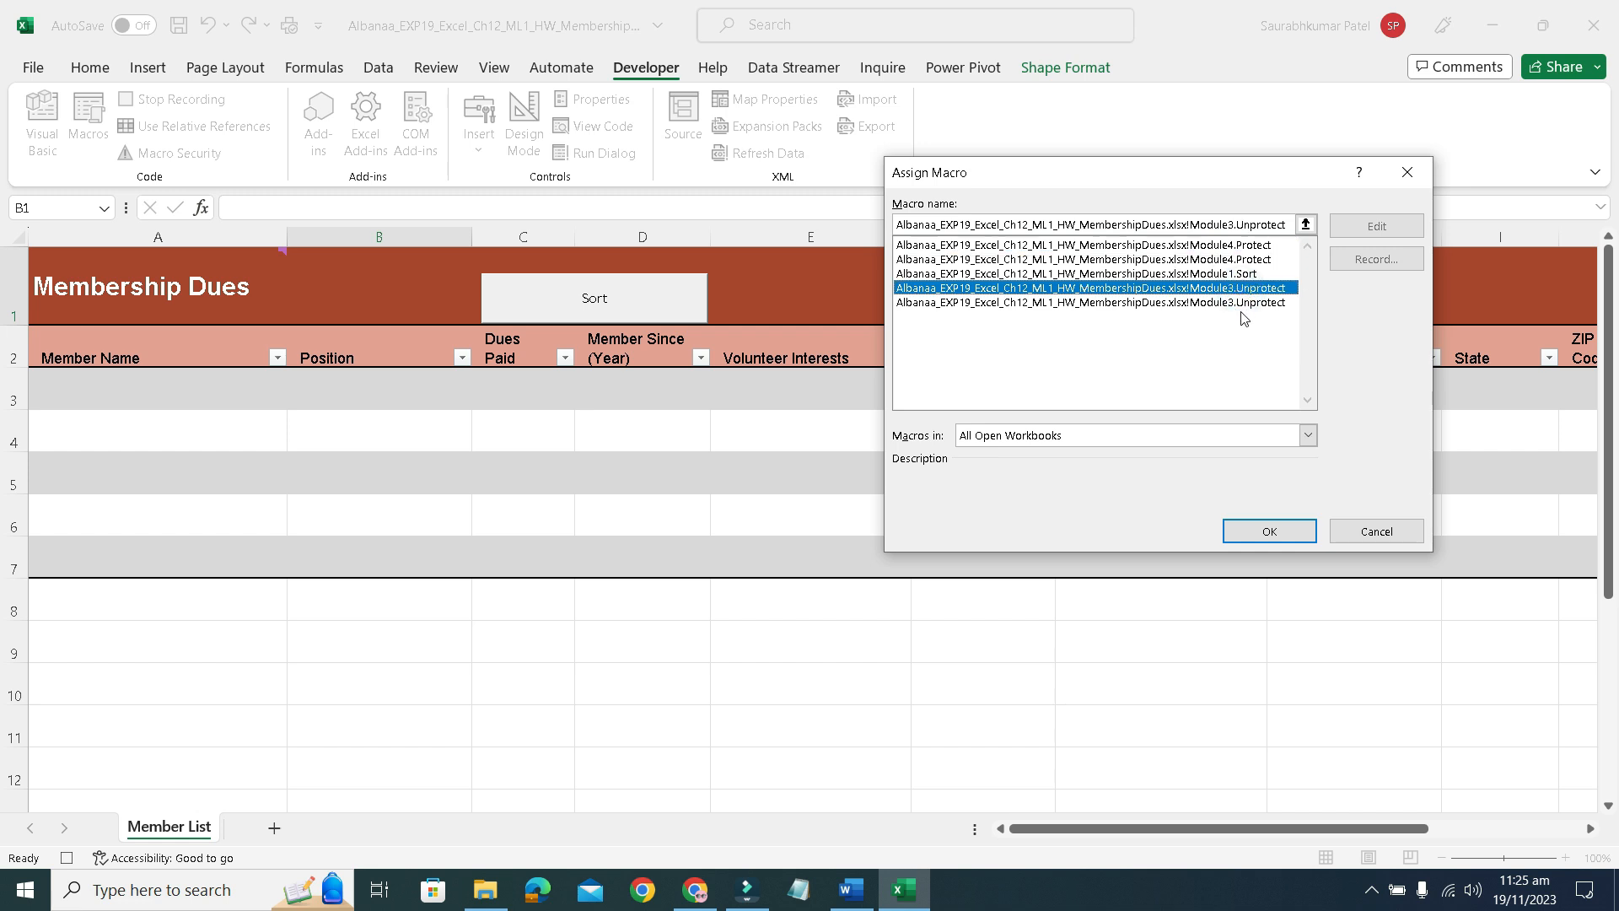
{"action": "left_click", "coordinate": [1220, 303]}
{"action": "left_click", "coordinate": [1221, 288]}
{"action": "left_click", "coordinate": [1233, 530]}
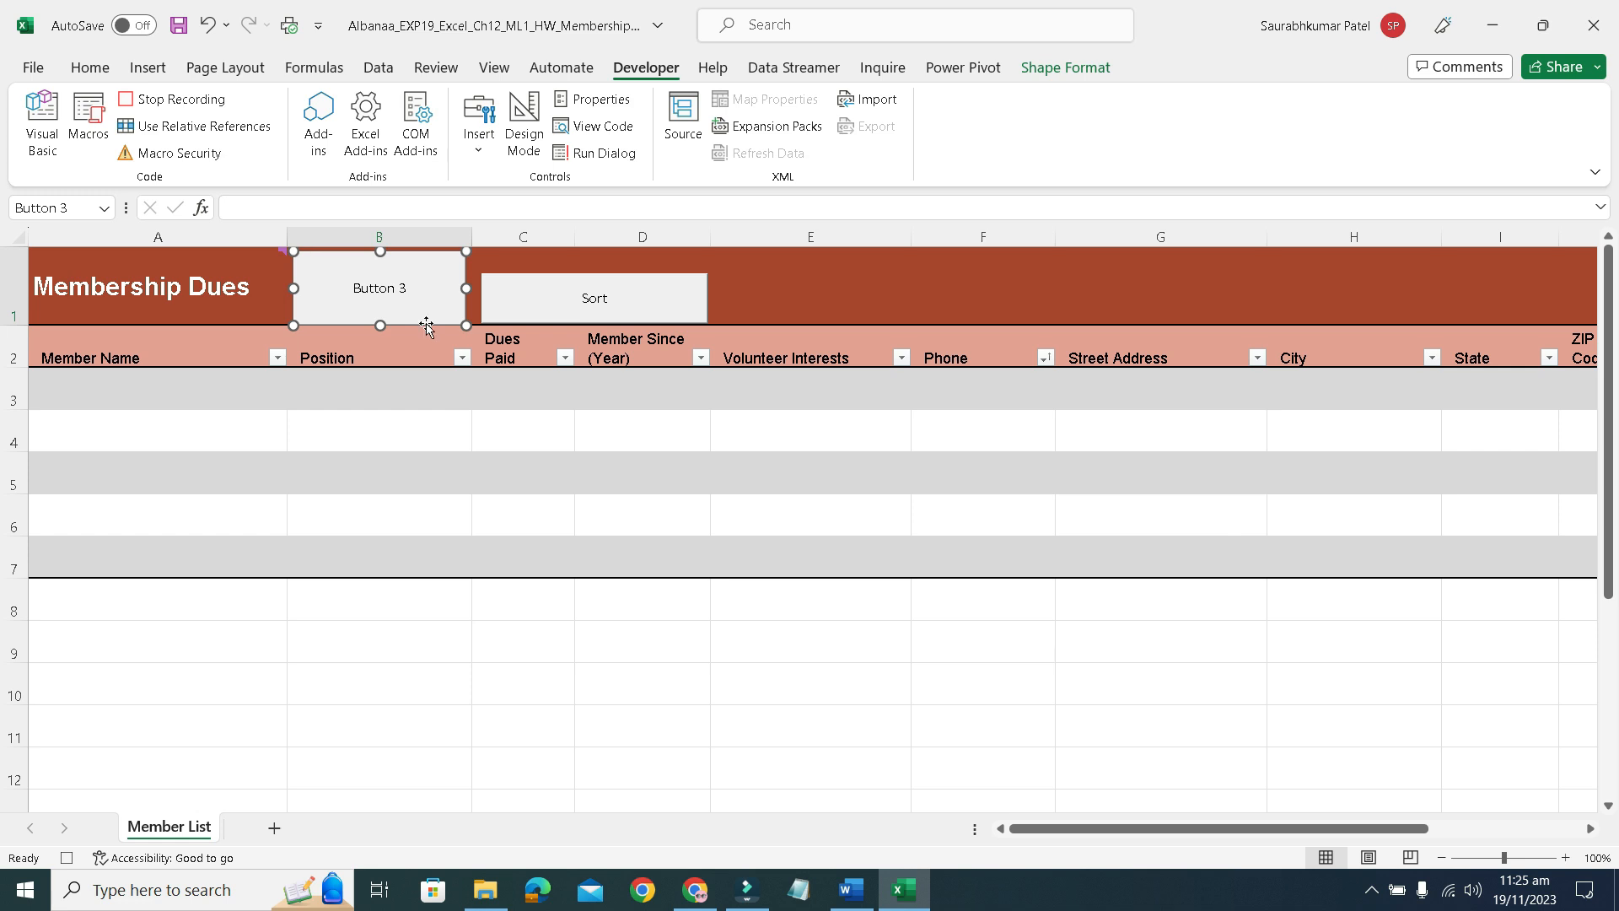
Replace the label of the button over cell B1 with Unprotect.
{"action": "left_click", "coordinate": [433, 300]}
{"action": "left_click", "coordinate": [554, 307]}
{"action": "left_click", "coordinate": [396, 284]}
{"action": "left_click", "coordinate": [850, 889]}
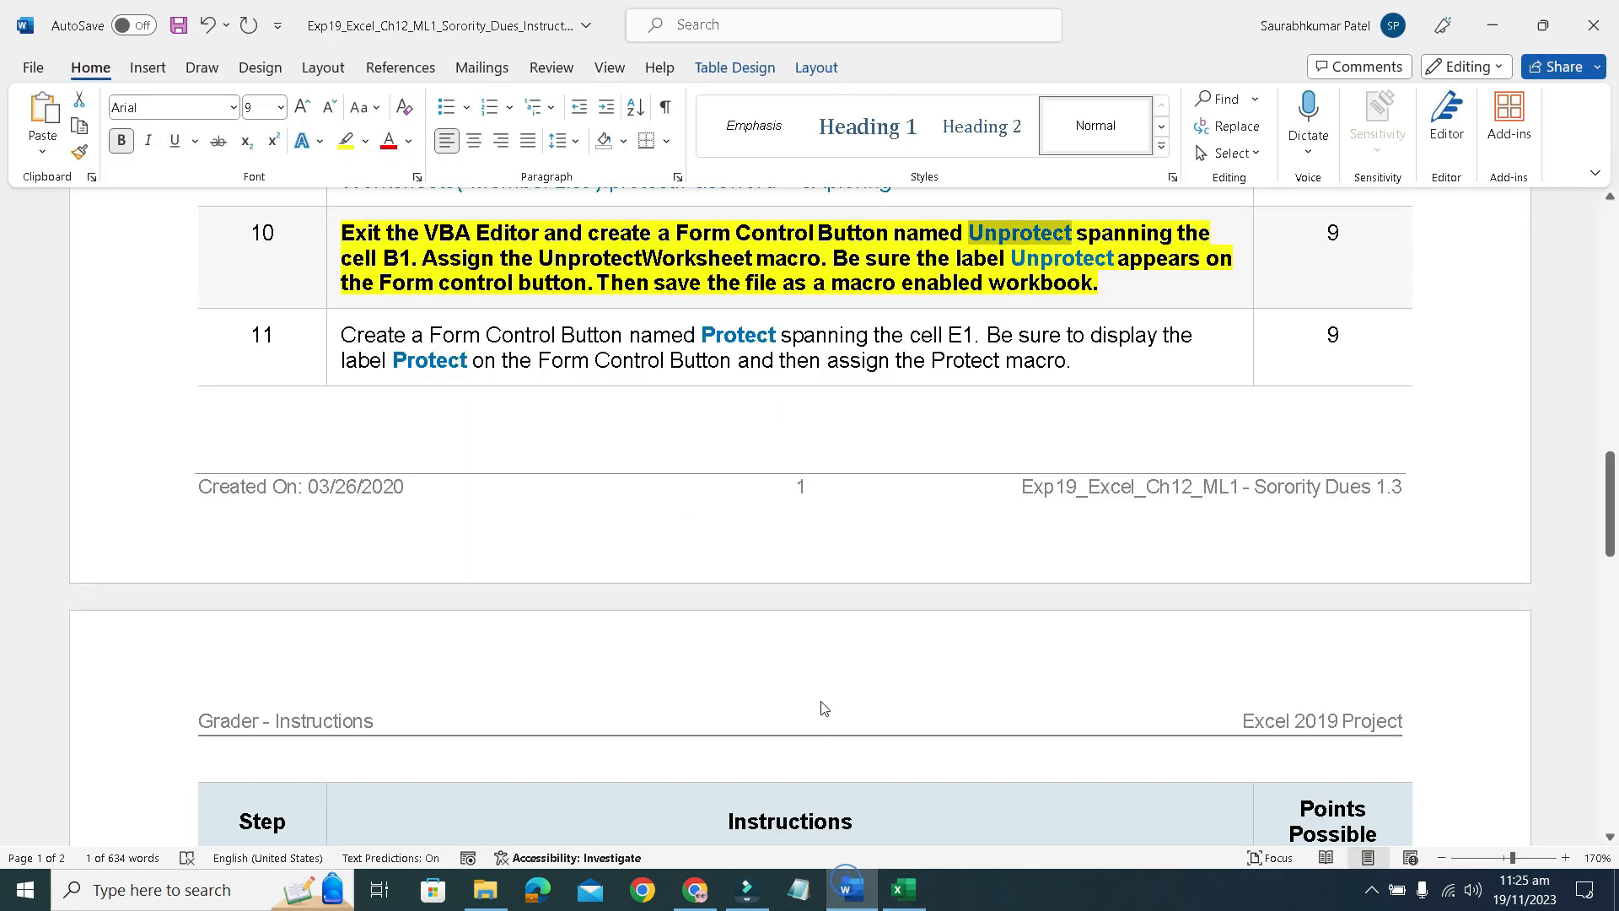
{"action": "left_click", "coordinate": [903, 890]}
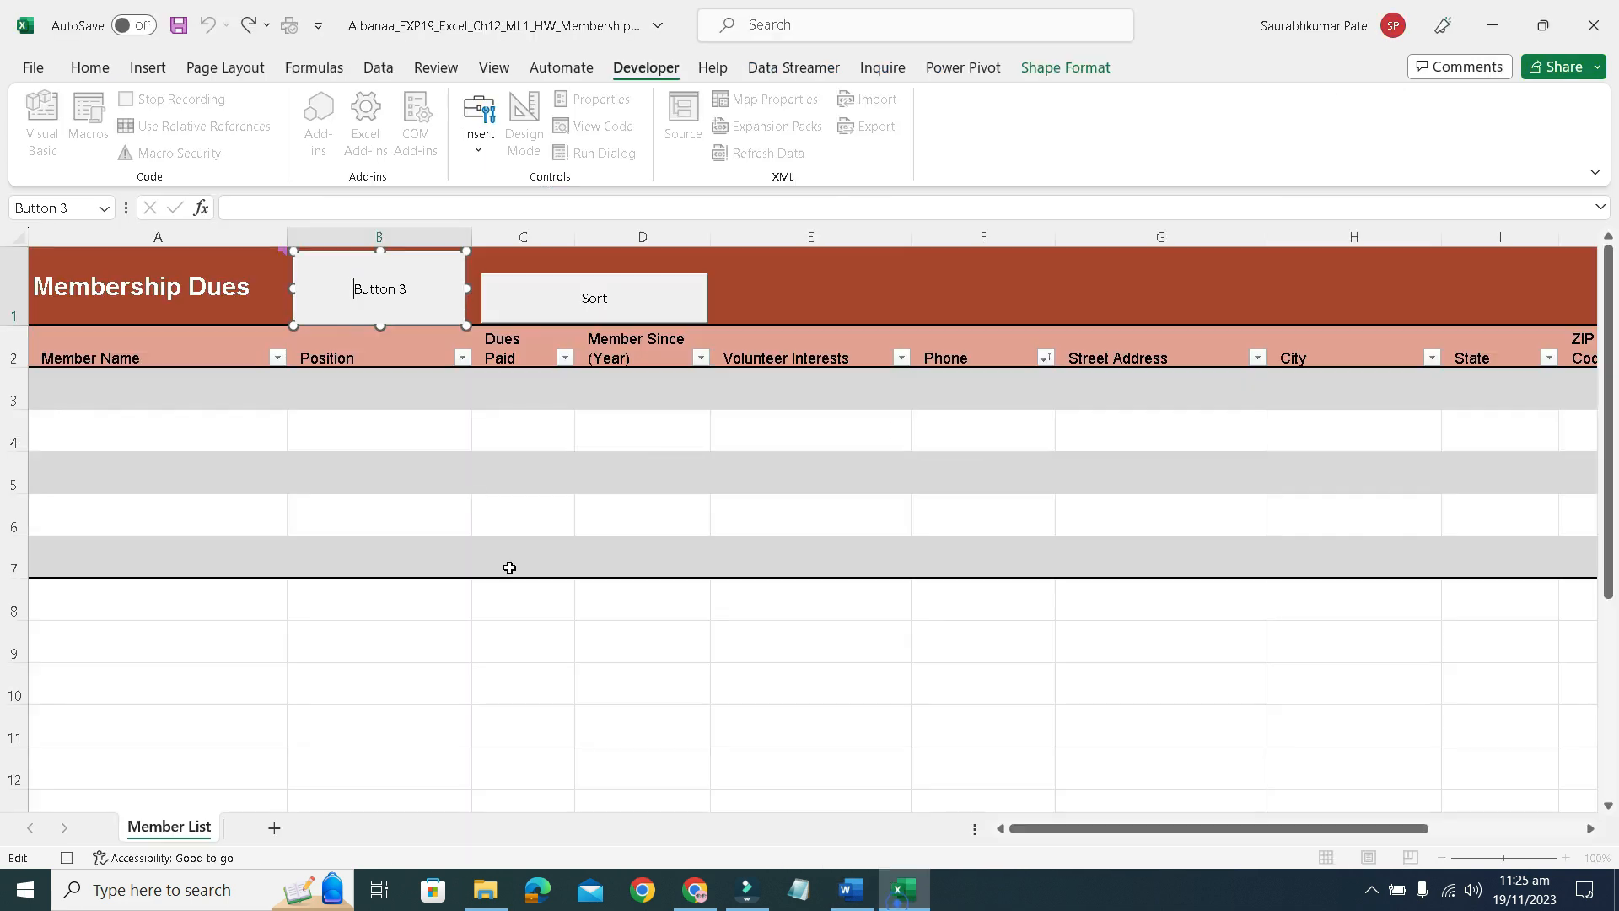
{"action": "mouse_move", "coordinate": [362, 288]}
{"action": "left_mouse_down"}
{"action": "mouse_move", "coordinate": [411, 295]}
{"action": "mouse_move", "coordinate": [347, 289]}
{"action": "left_mouse_up"}
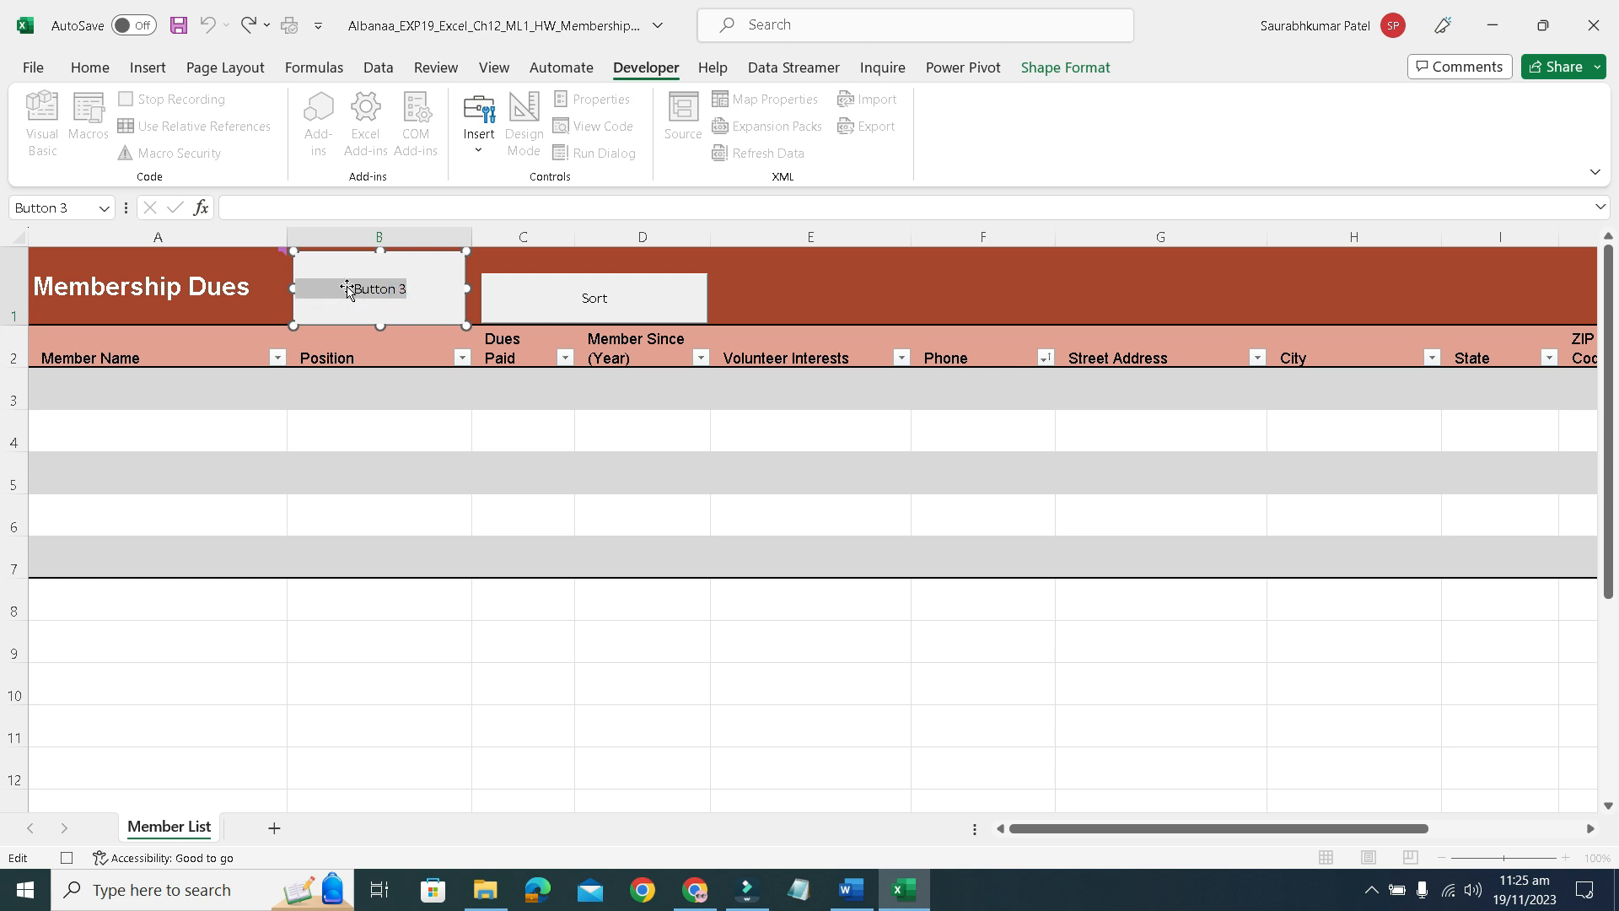
{"action": "type", "text": "Unprotect"}
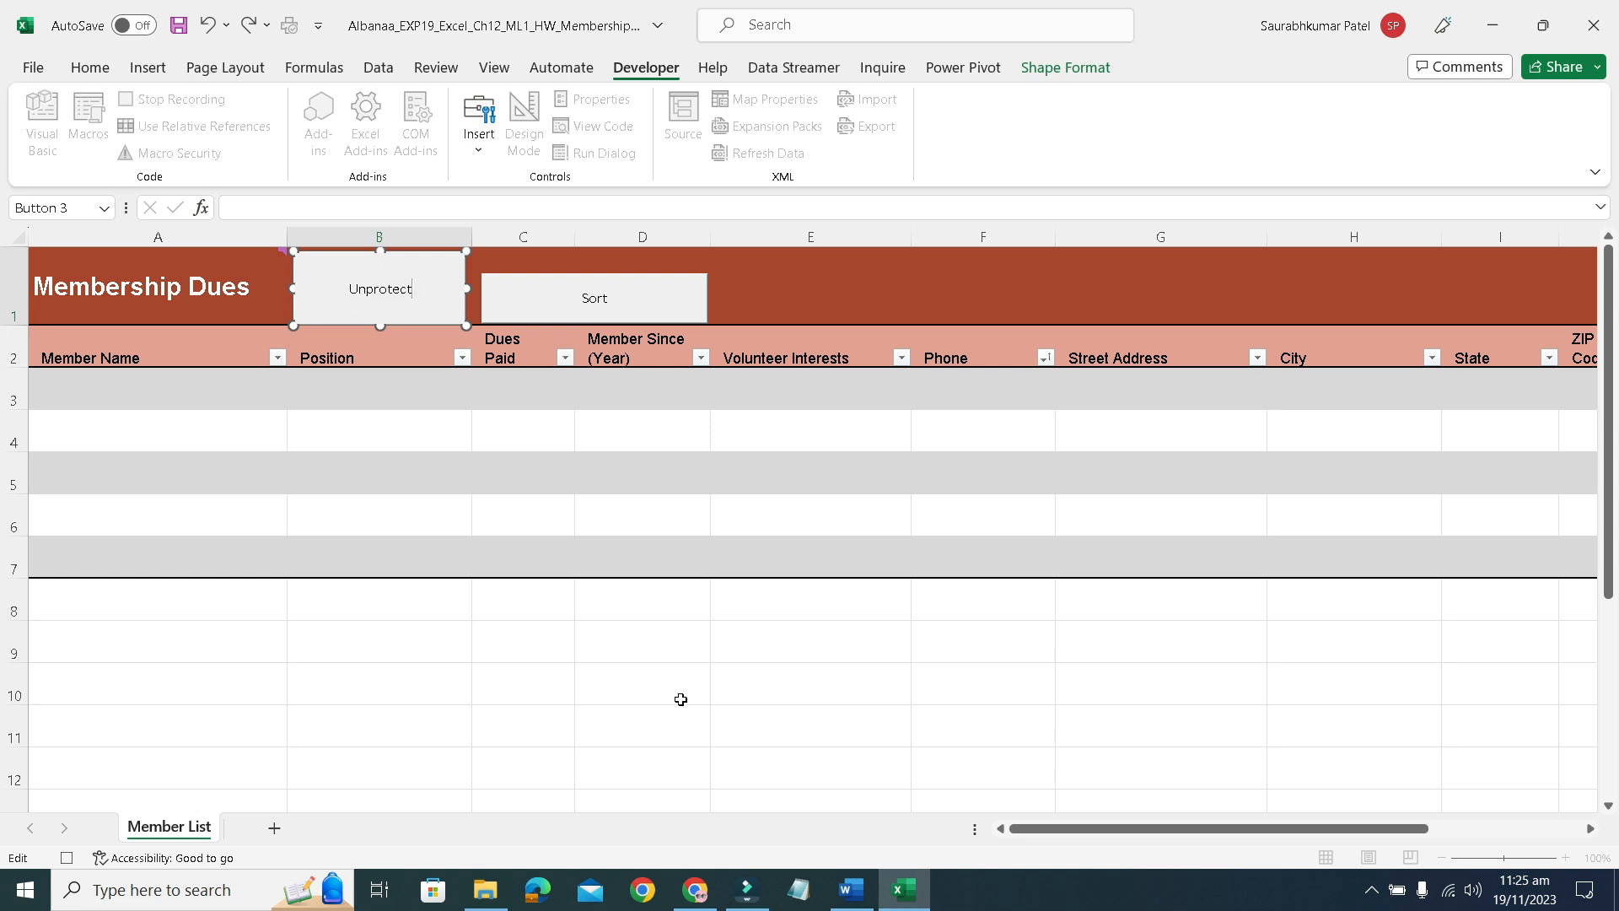
{"action": "left_click", "coordinate": [679, 695]}
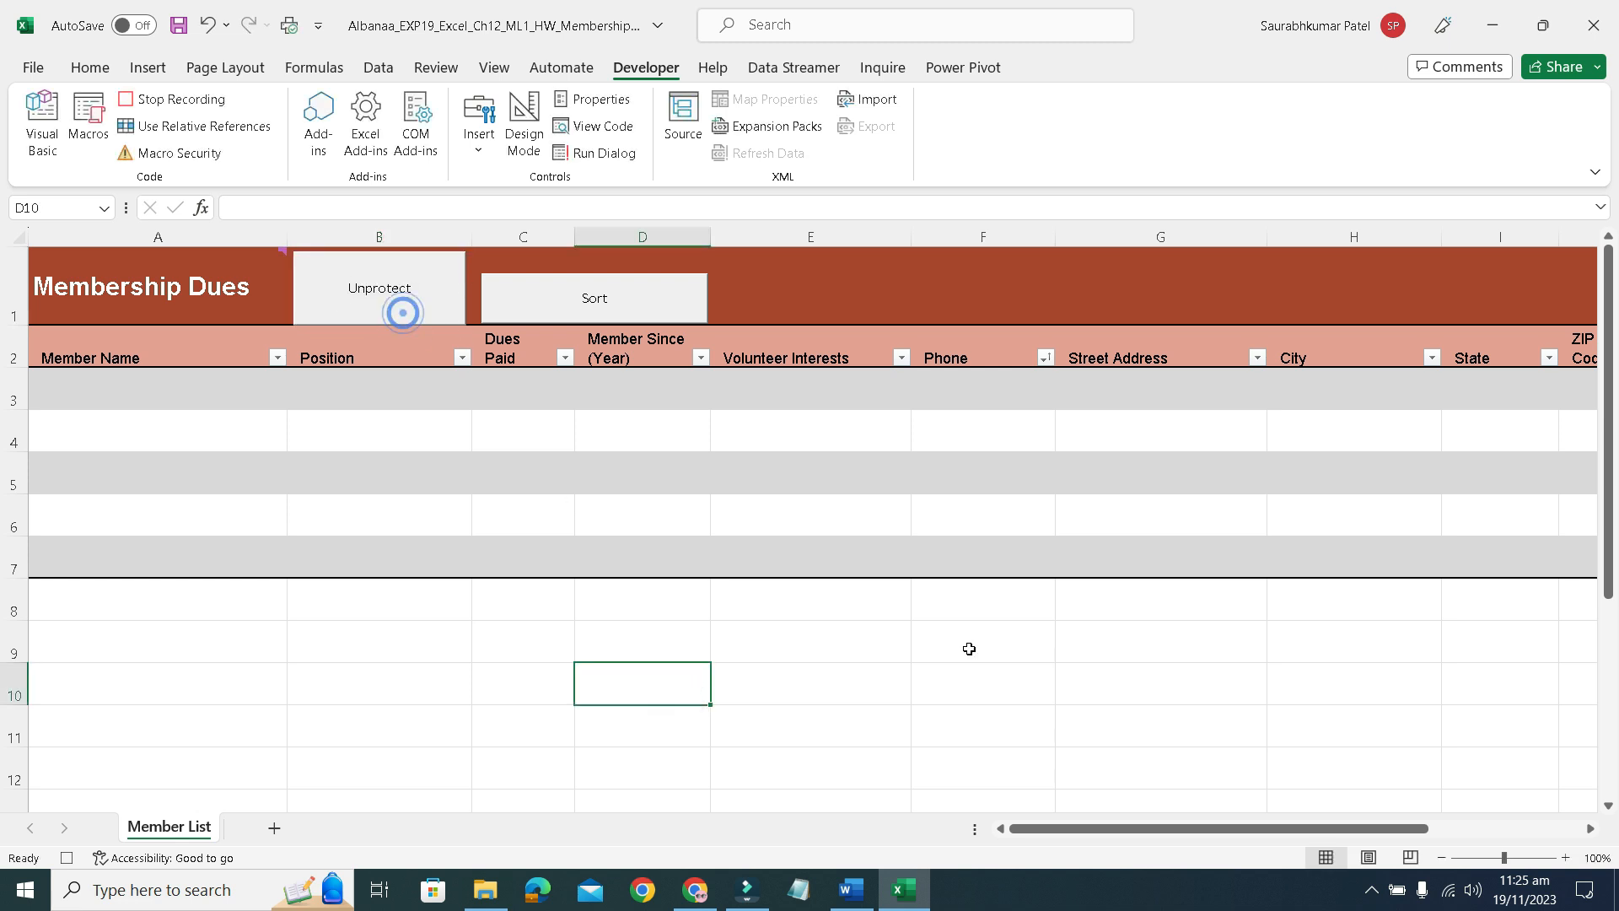
Switch to the Word instructions and review the assignment steps from the beginning of the document.
{"action": "left_click", "coordinate": [862, 898]}
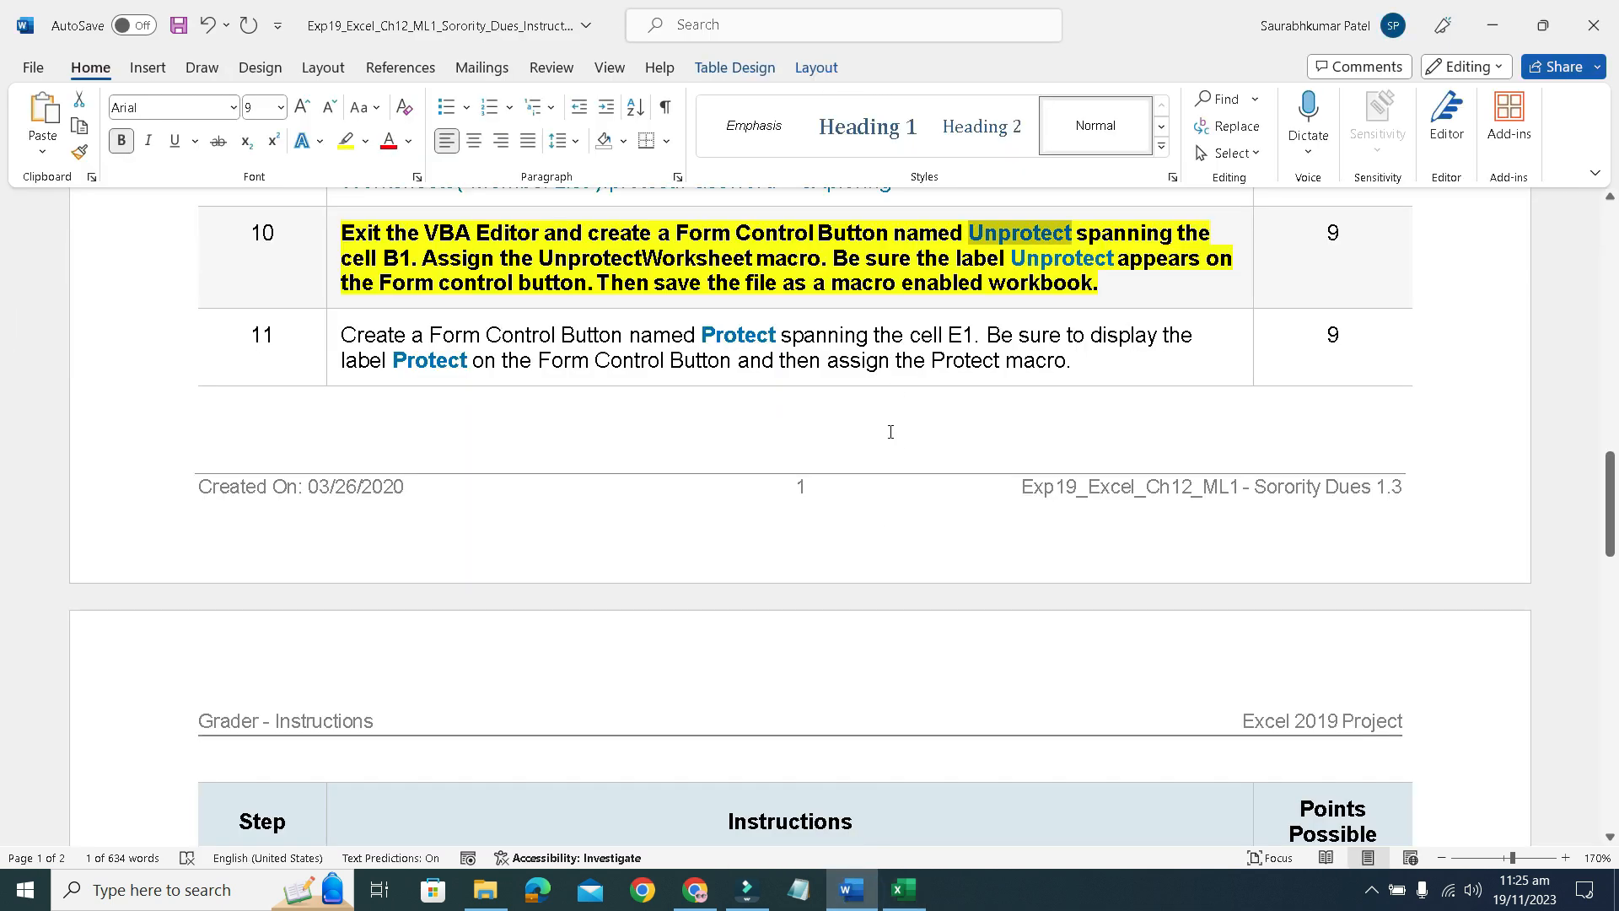
{"action": "scroll", "coordinate": [890, 432], "scroll_direction": "down", "scroll_amount": 10}
{"action": "scroll", "coordinate": [896, 544], "scroll_direction": "up", "scroll_amount": 9}
{"action": "scroll", "coordinate": [895, 544], "scroll_direction": "up", "scroll_amount": 12}
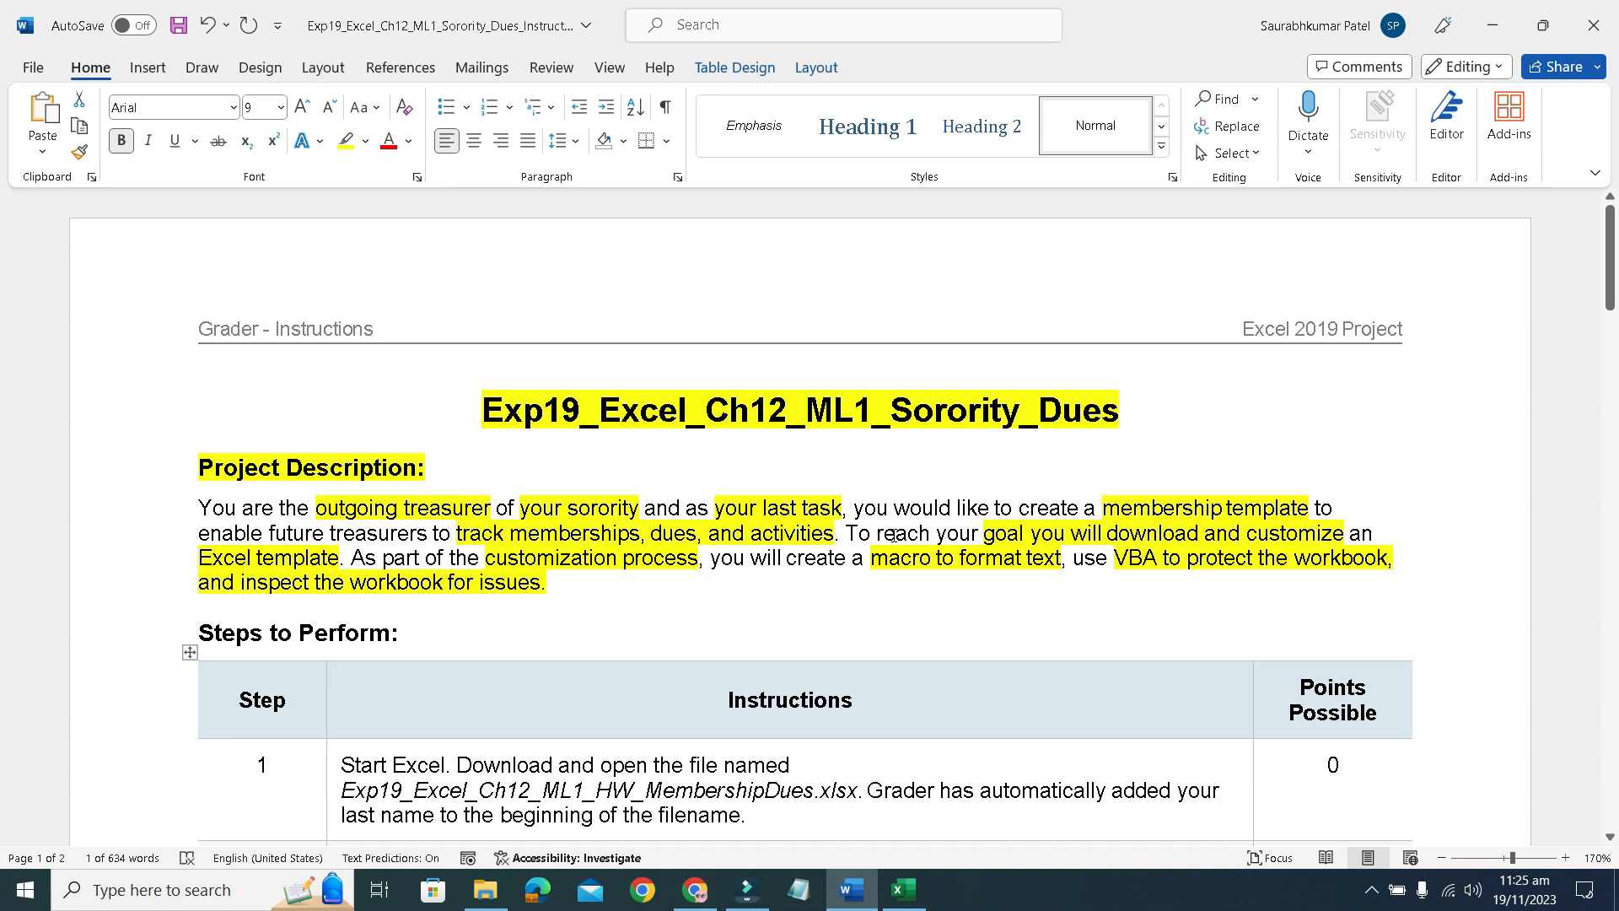
{"action": "scroll", "coordinate": [894, 534], "scroll_direction": "down", "scroll_amount": 2}
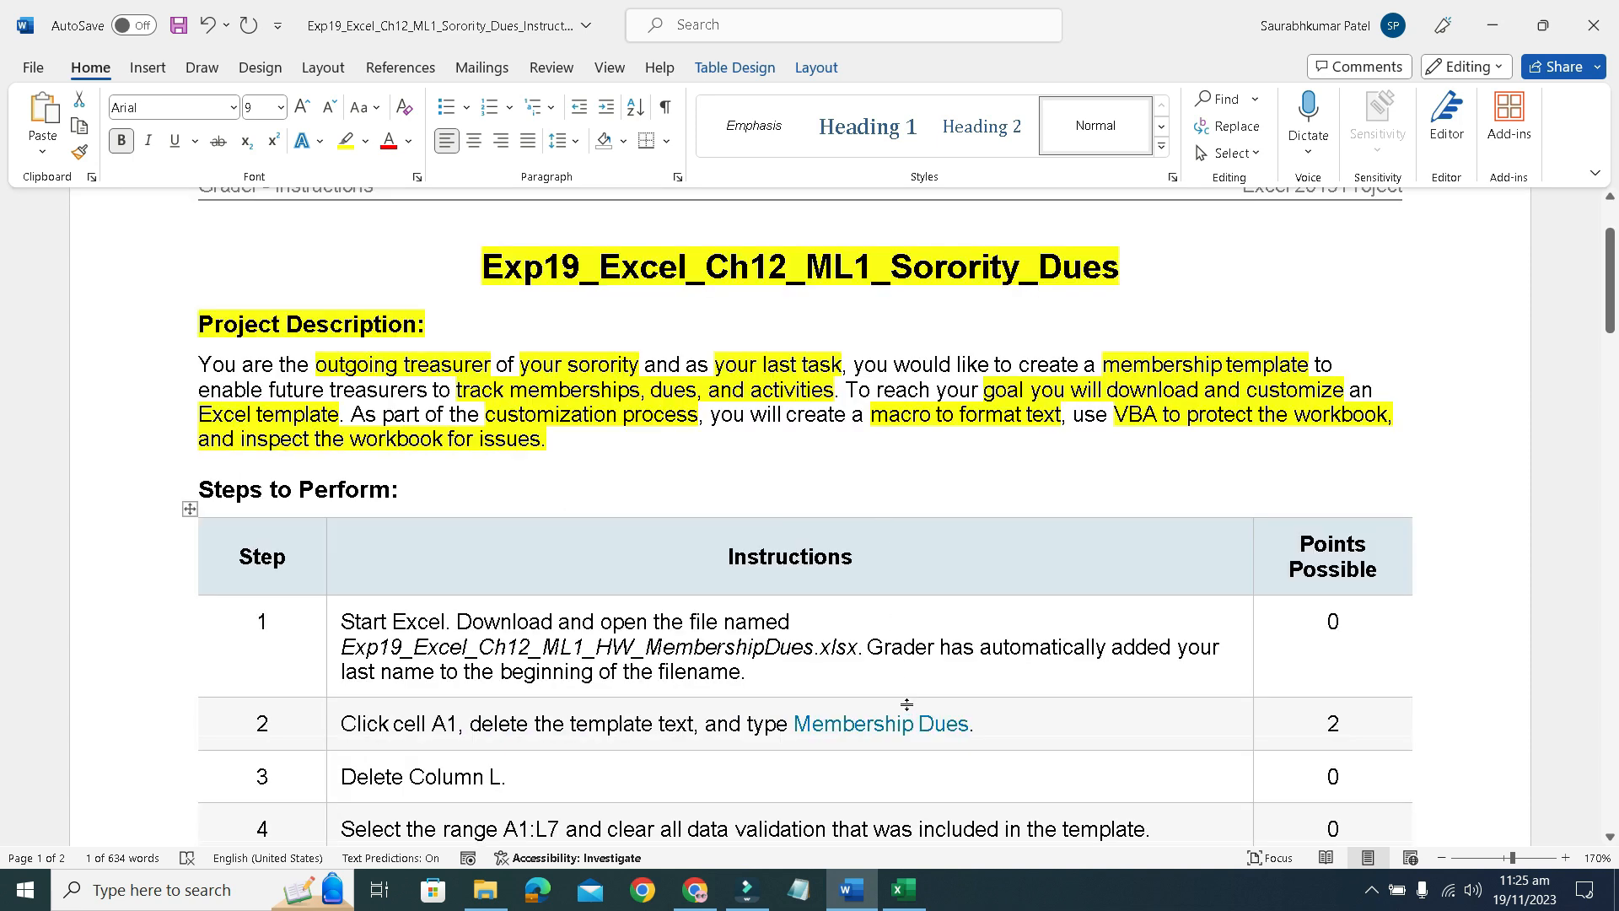
Switch to File Explorer and open the completed membership dues workbook from the Solution folder.
{"action": "mouse_move", "coordinate": [511, 899]}
{"action": "left_click", "coordinate": [484, 869]}
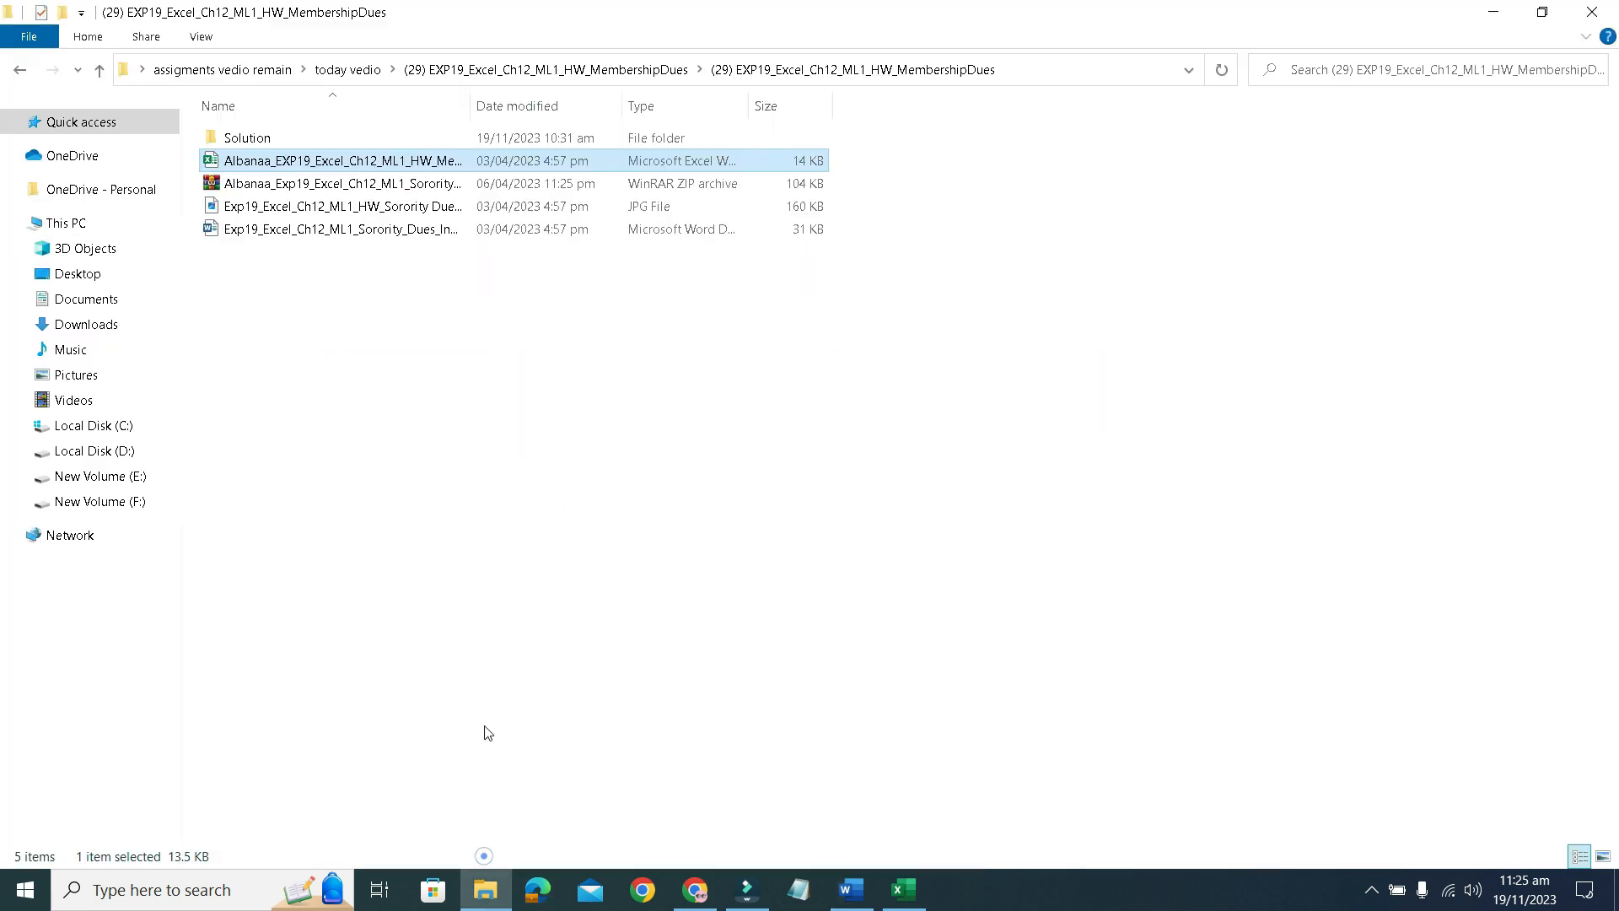
{"action": "double_click", "coordinate": [326, 143]}
{"action": "double_click", "coordinate": [327, 147]}
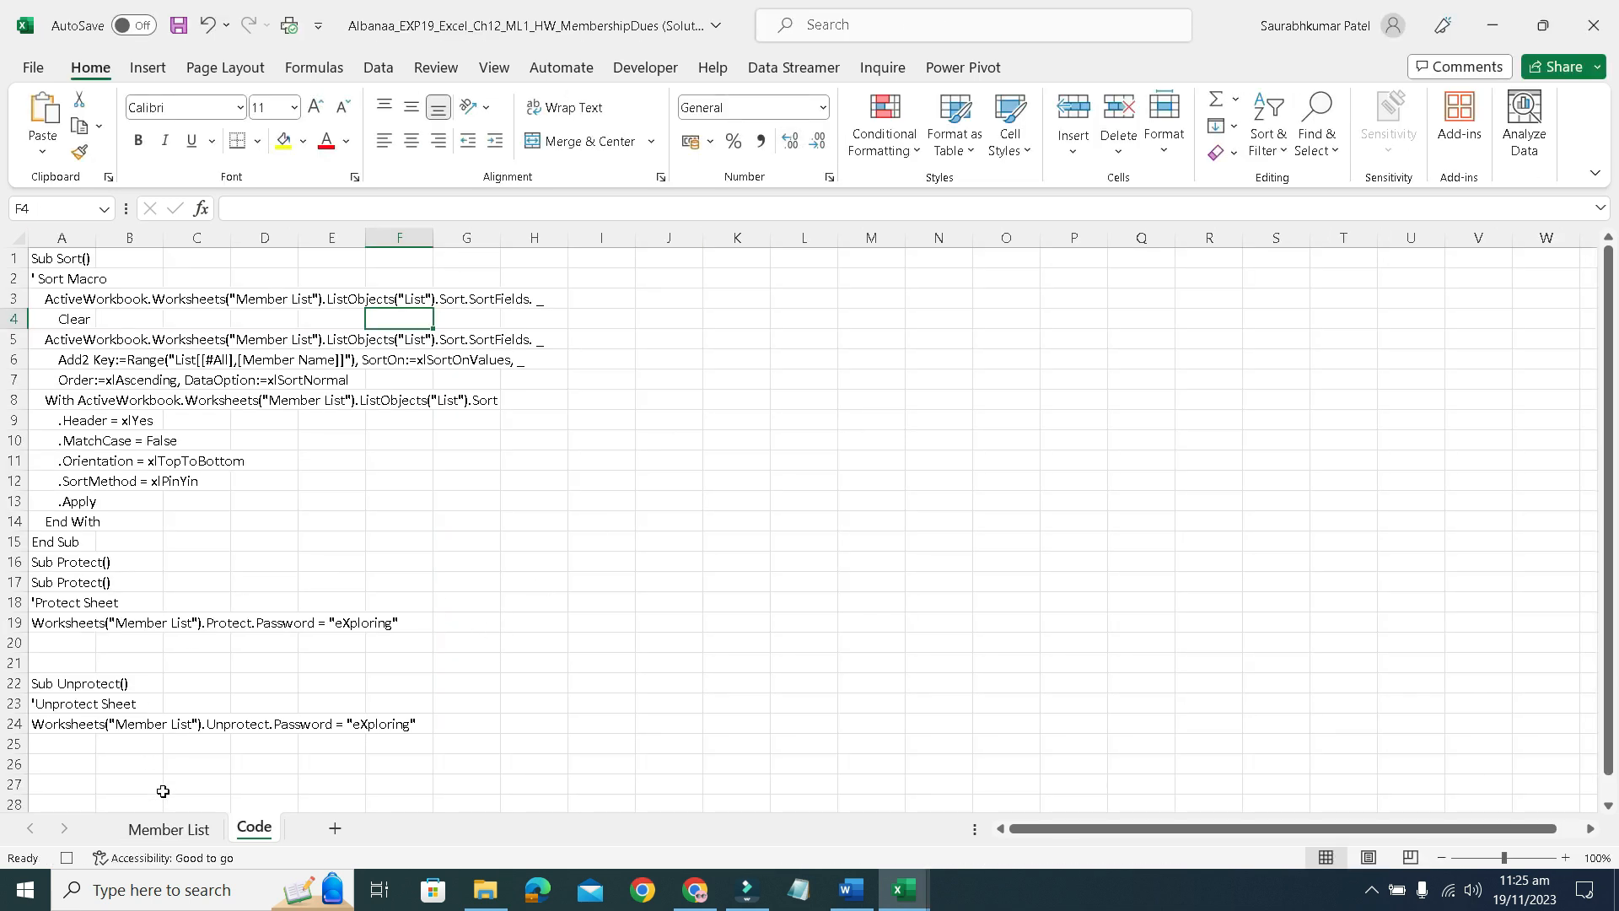
Examine the placement of the Unprotect, Sort and Protect buttons on the solution workbook's Member List sheet.
{"action": "left_click", "coordinate": [168, 831]}
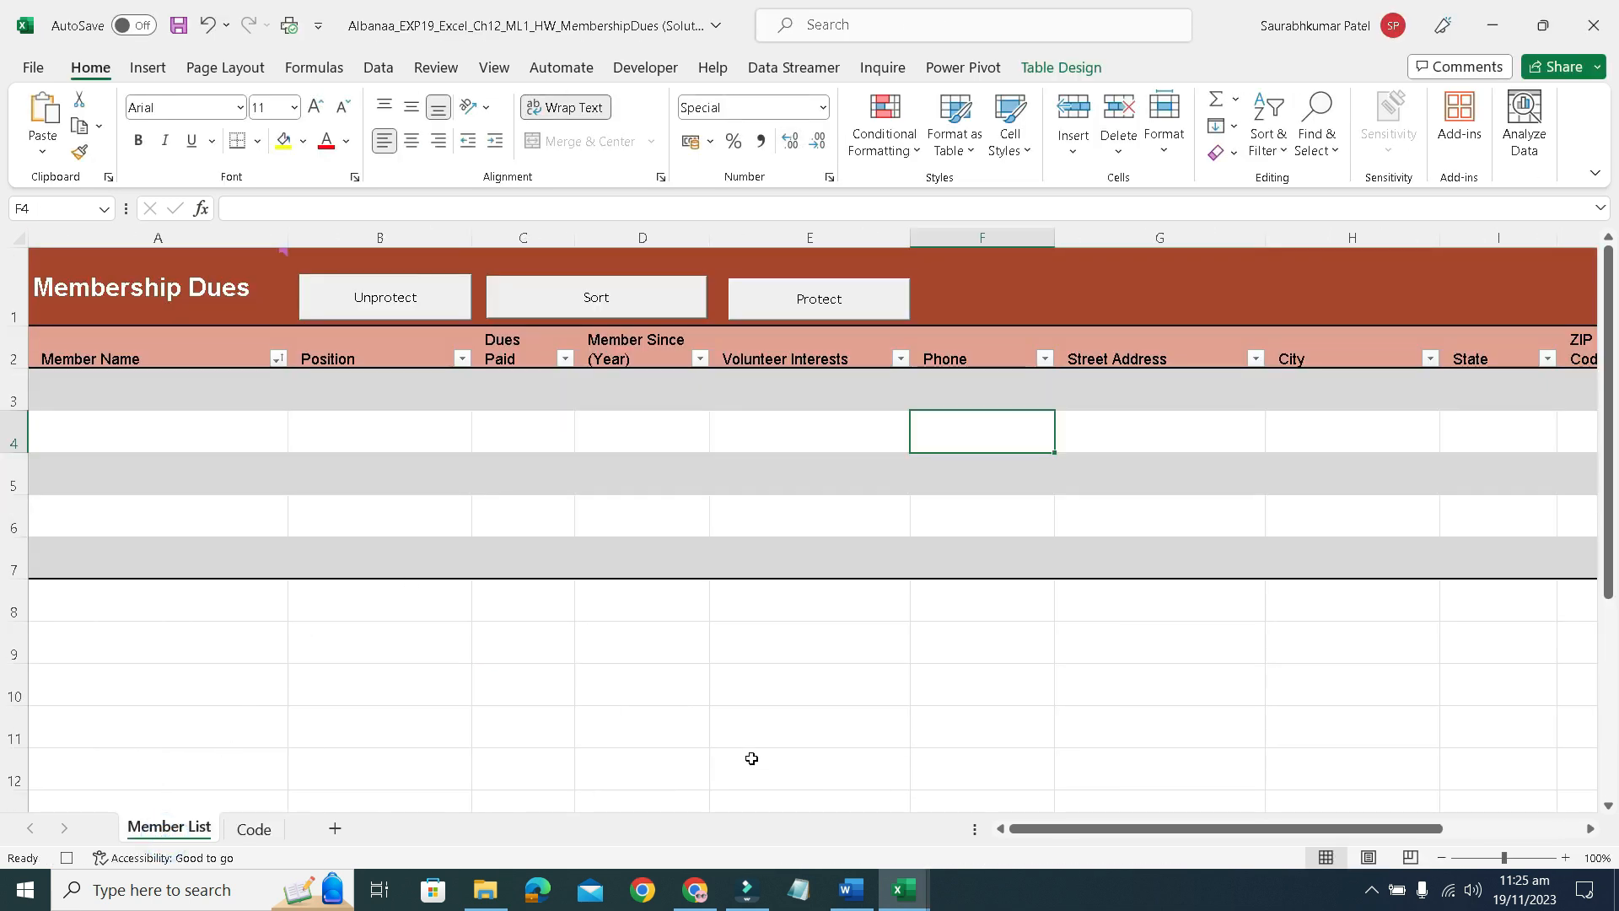
{"action": "left_click", "coordinate": [423, 302]}
{"action": "left_click", "coordinate": [804, 304]}
{"action": "left_click", "coordinate": [407, 297]}
Review the Sort, Protect and Unprotect macro code on the solution's Code sheet, and return to its Member List sheet.
{"action": "left_click", "coordinate": [253, 829]}
{"action": "scroll", "coordinate": [270, 621], "scroll_direction": "down", "scroll_amount": 5}
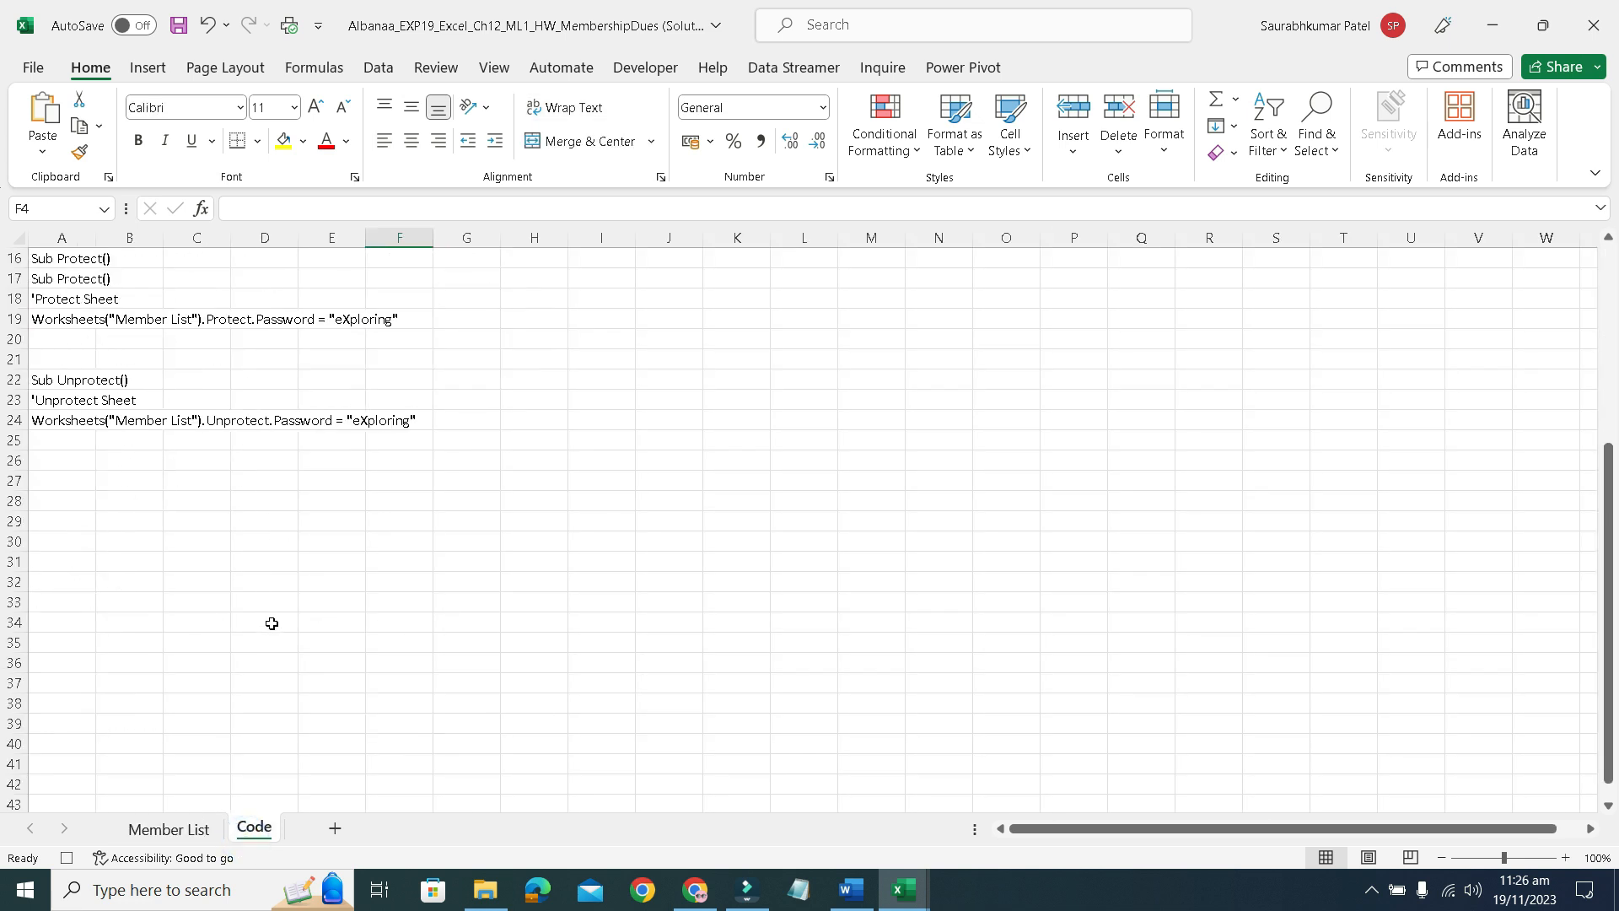
{"action": "scroll", "coordinate": [271, 627], "scroll_direction": "up", "scroll_amount": 3}
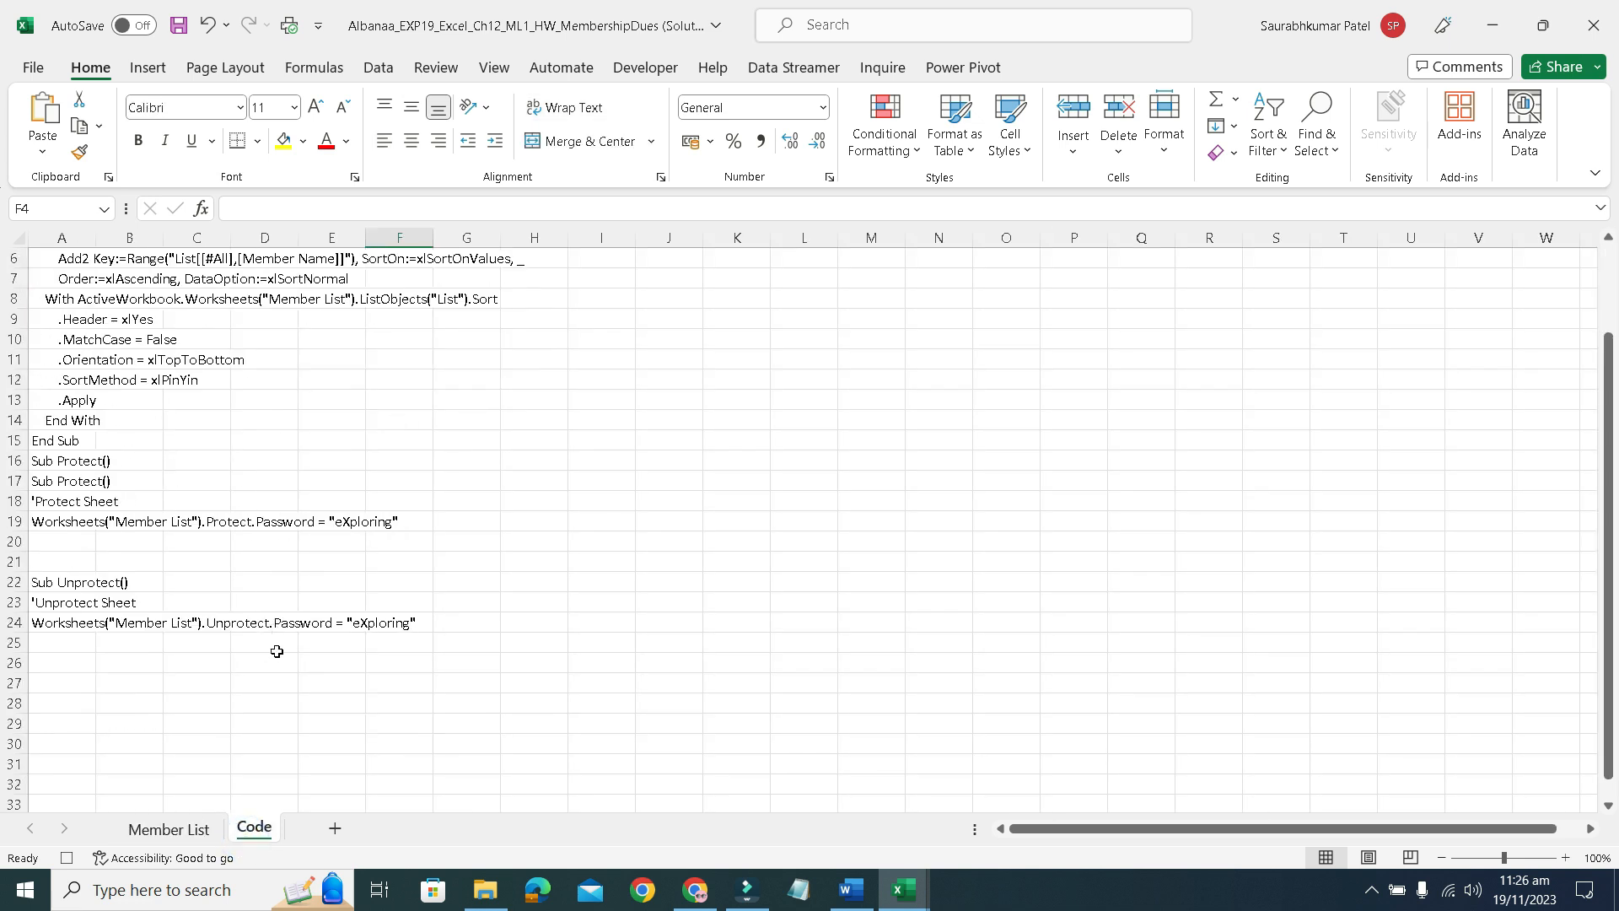
{"action": "scroll", "coordinate": [277, 651], "scroll_direction": "up", "scroll_amount": 2}
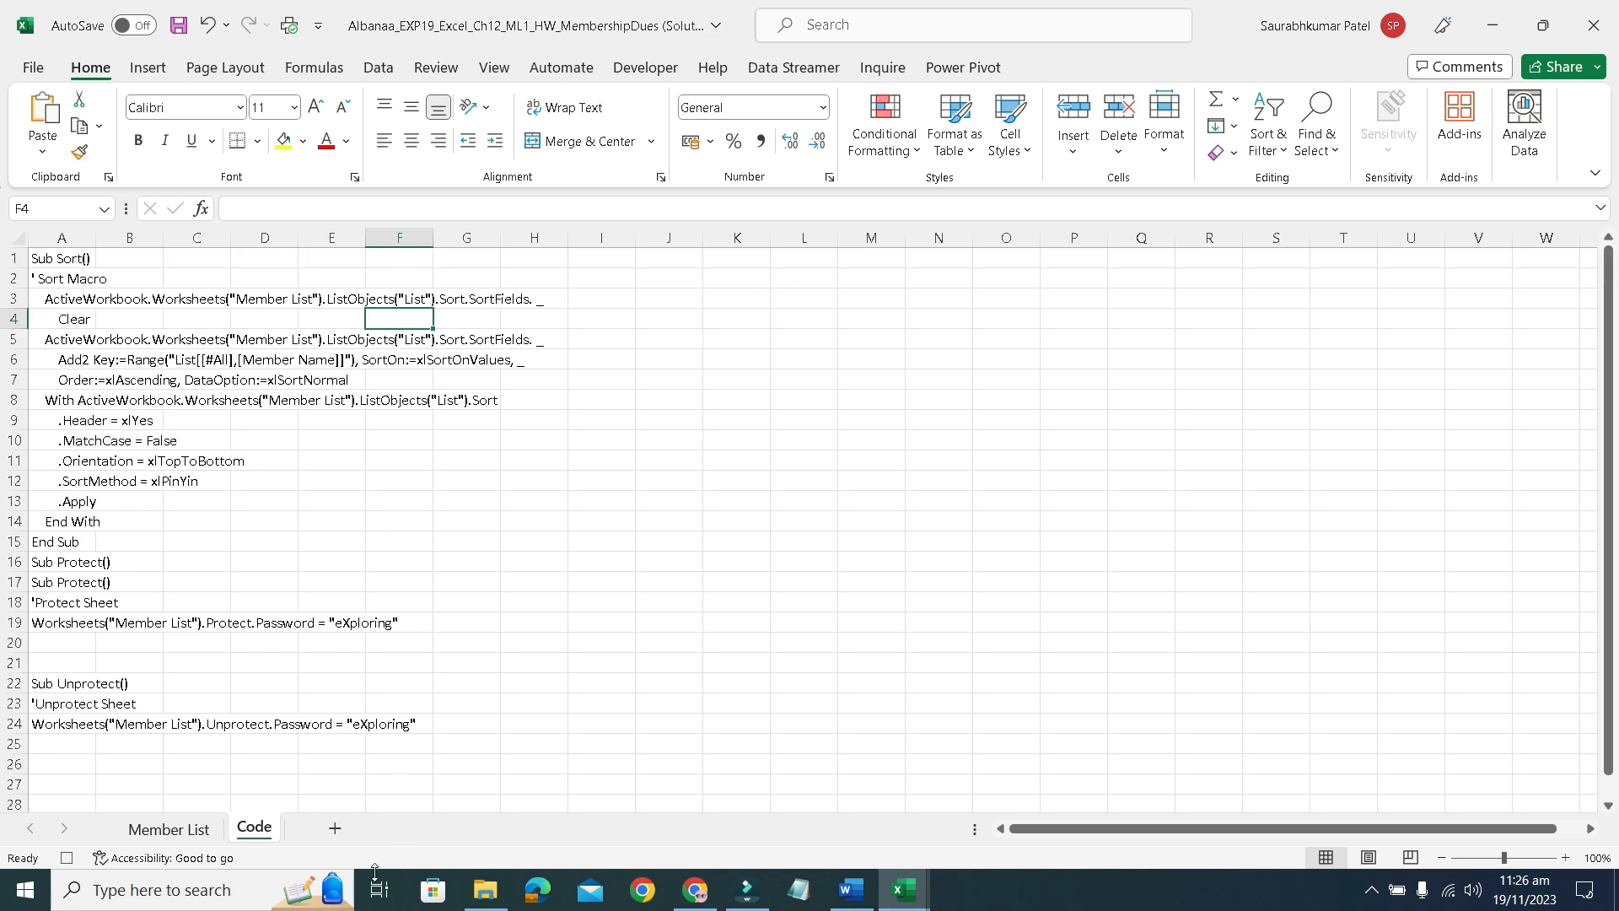
{"action": "left_click", "coordinate": [173, 829]}
Switch back to the assignment workbook in progress and look over its Member List sheet.
{"action": "mouse_move", "coordinate": [899, 906]}
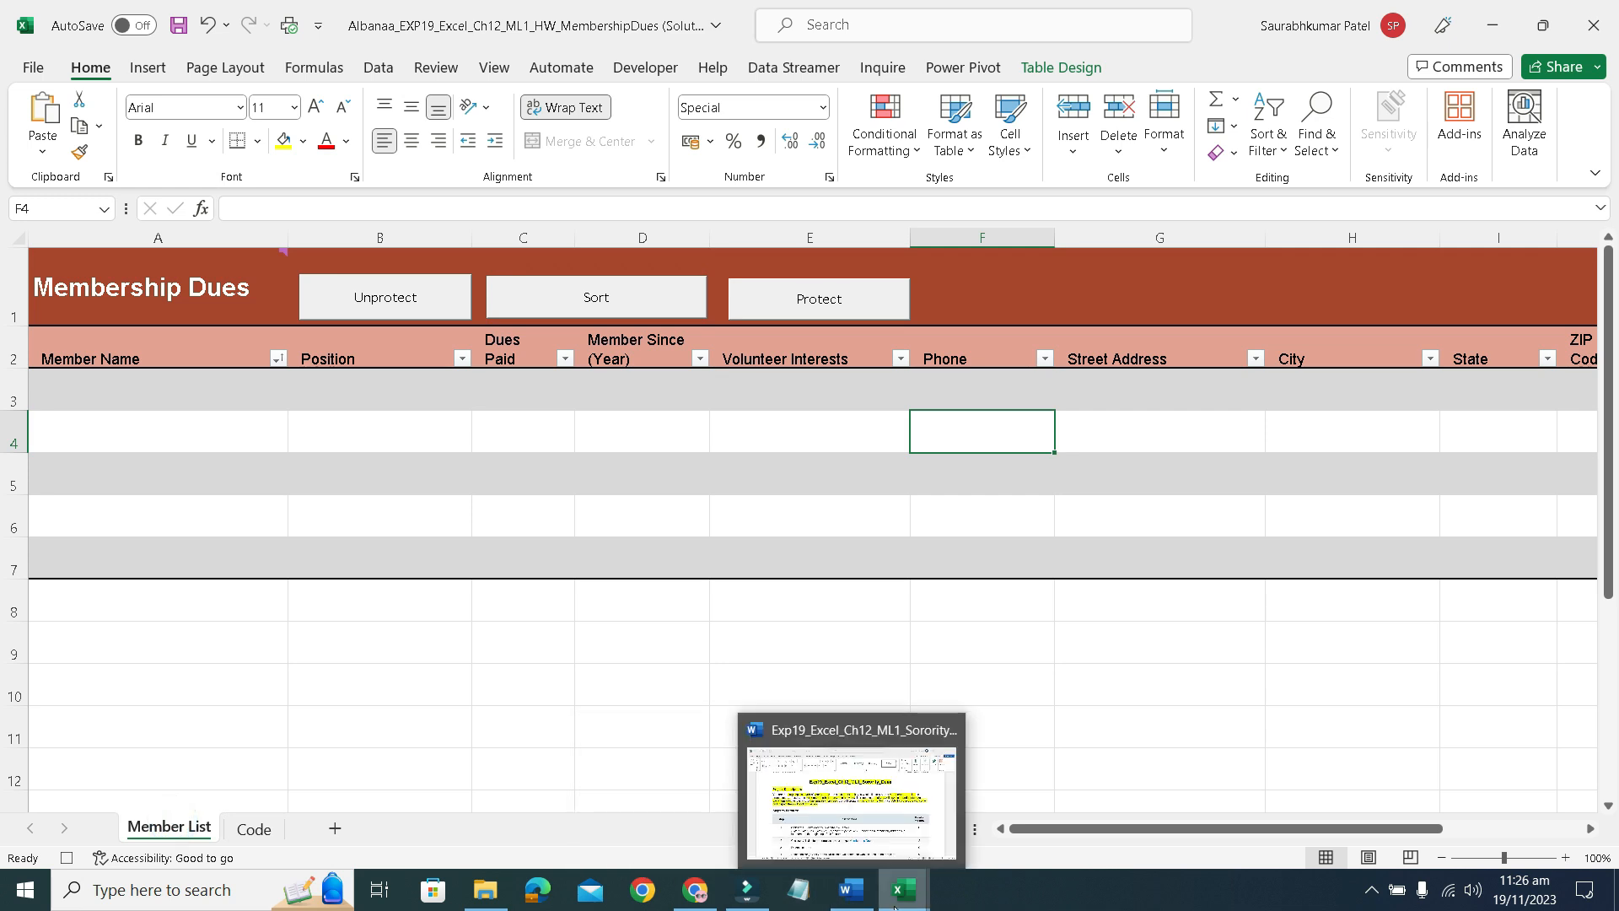
{"action": "left_click", "coordinate": [807, 835]}
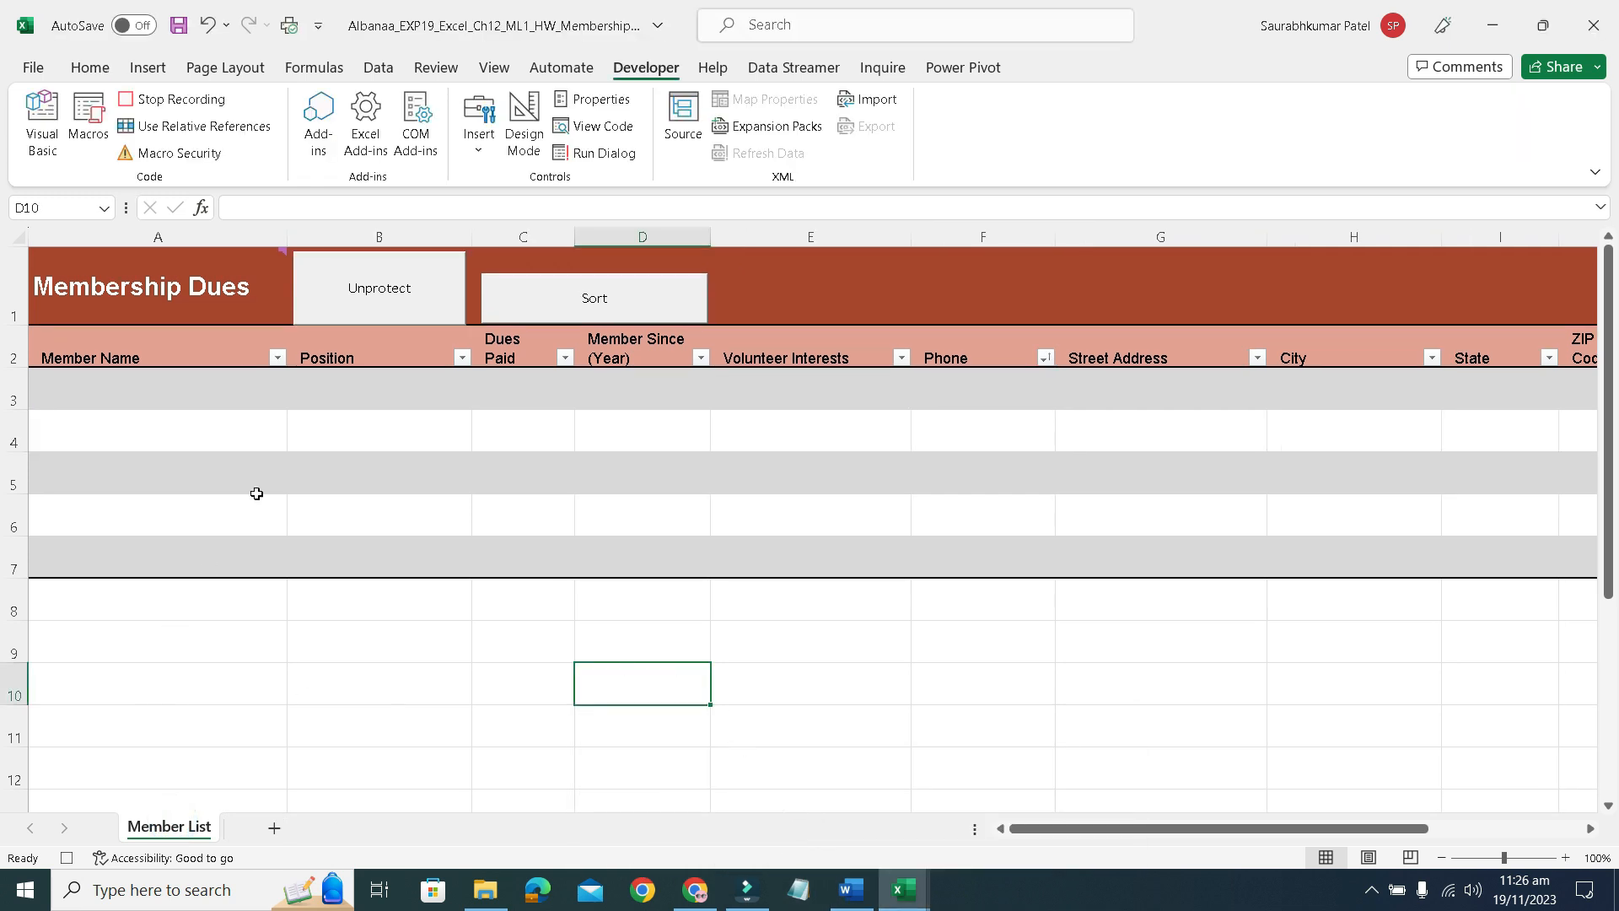
{"action": "scroll", "coordinate": [480, 590], "scroll_direction": "down", "scroll_amount": 5}
{"action": "scroll", "coordinate": [480, 606], "scroll_direction": "up", "scroll_amount": 5}
Switch to the Word instructions, look through them to the end, and return to the macro and VBA module steps.
{"action": "left_click", "coordinate": [850, 890]}
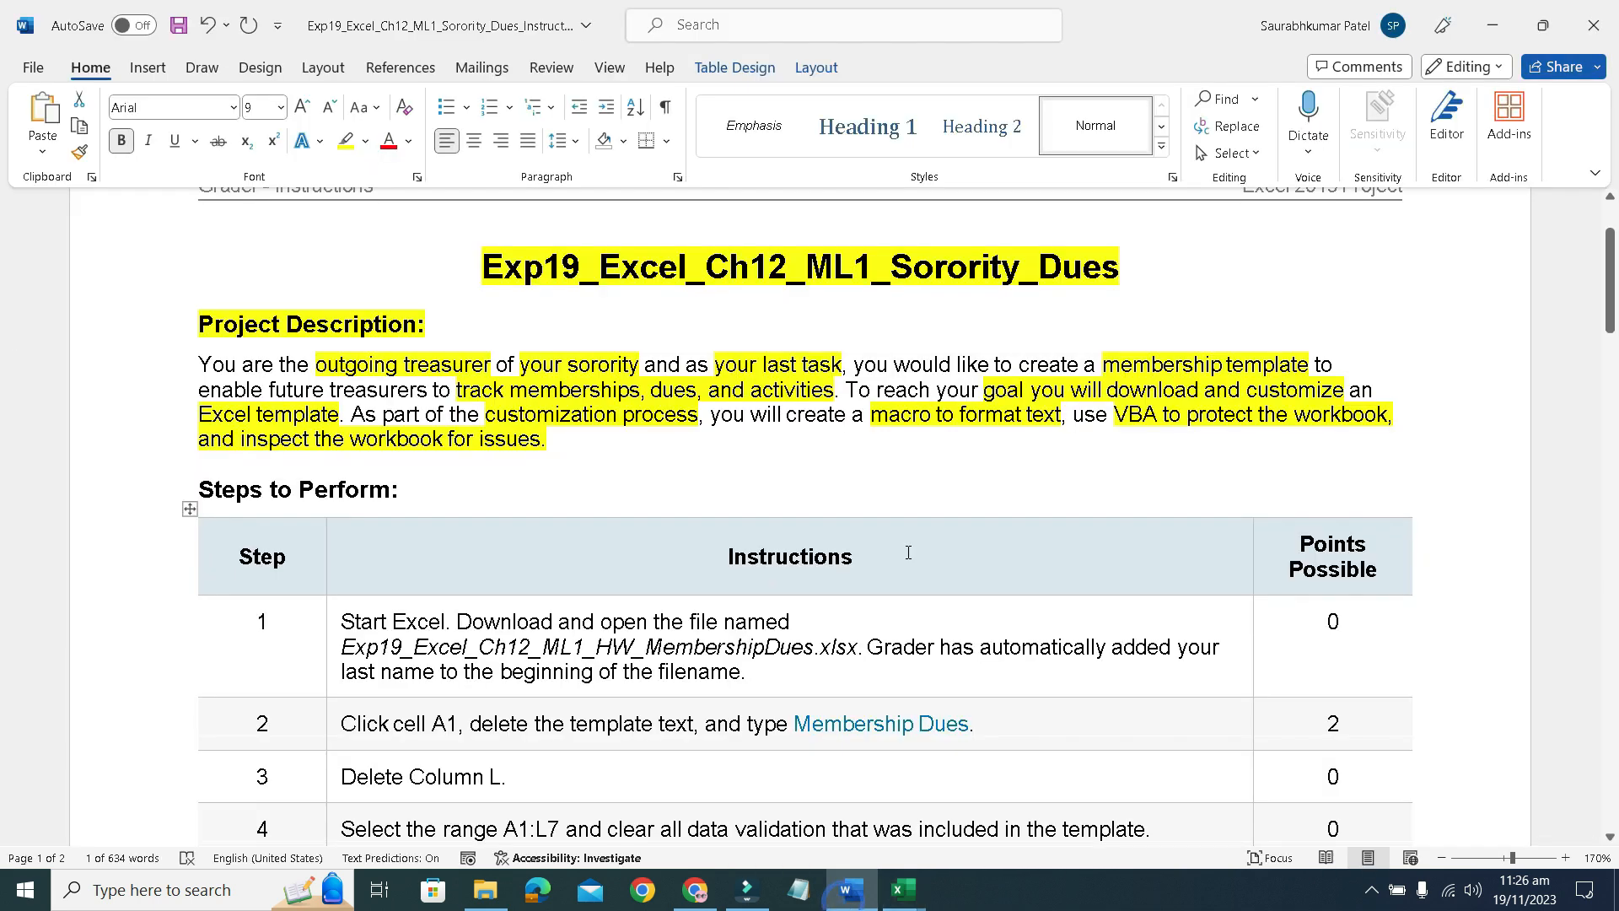
{"action": "scroll", "coordinate": [908, 552], "scroll_direction": "down", "scroll_amount": 20}
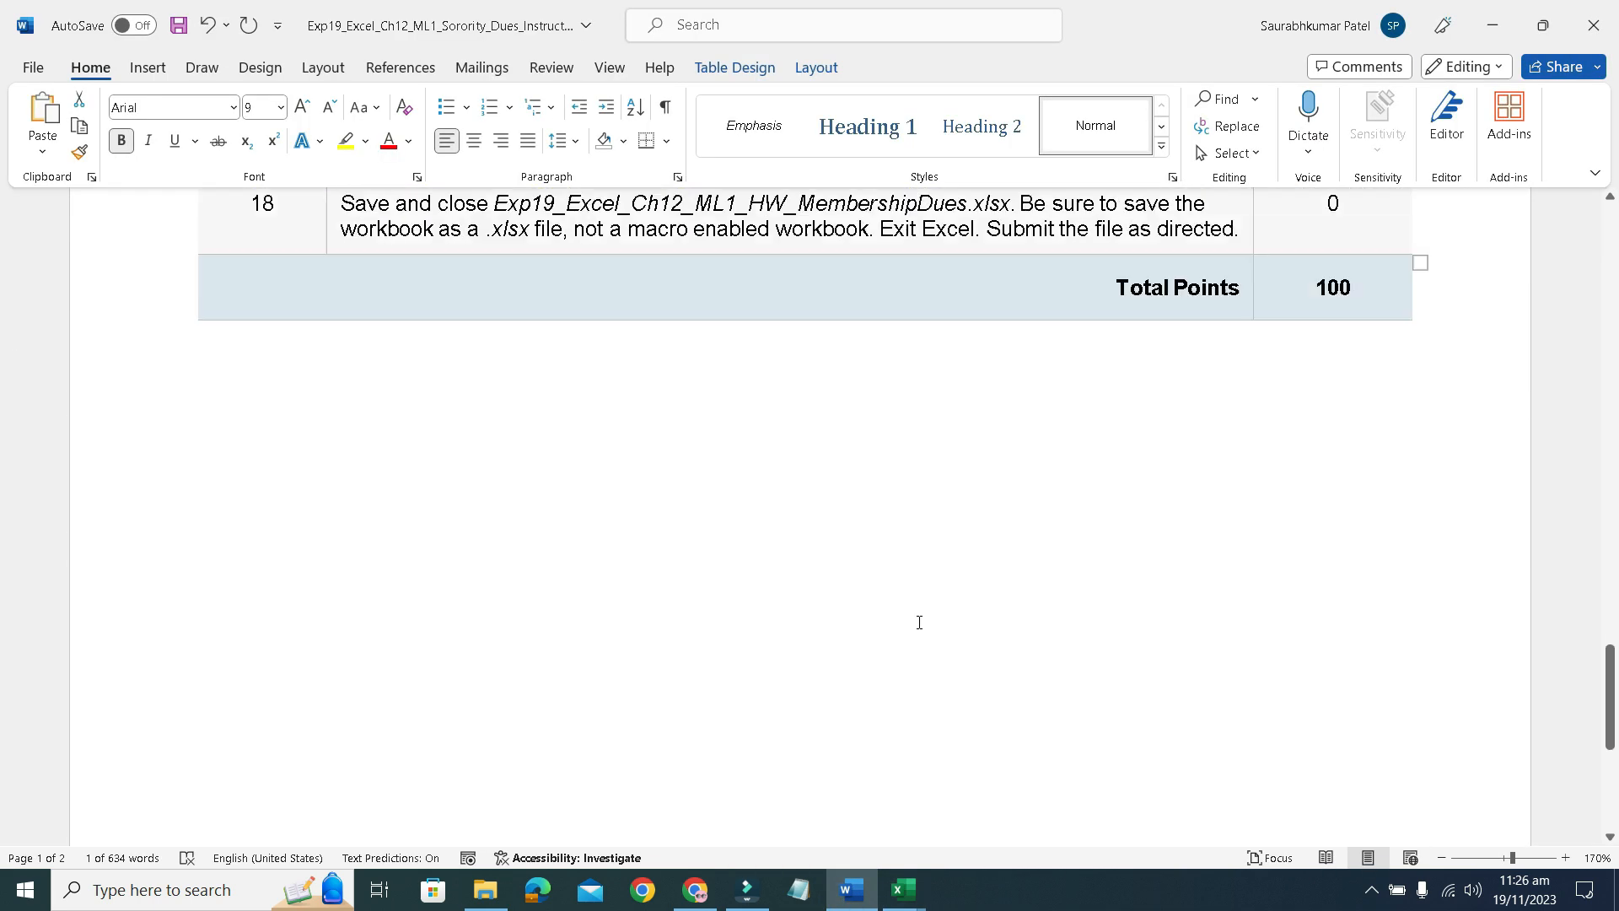
{"action": "scroll", "coordinate": [919, 622], "scroll_direction": "down", "scroll_amount": 3}
{"action": "scroll", "coordinate": [919, 628], "scroll_direction": "up", "scroll_amount": 9}
{"action": "scroll", "coordinate": [919, 631], "scroll_direction": "up", "scroll_amount": 15}
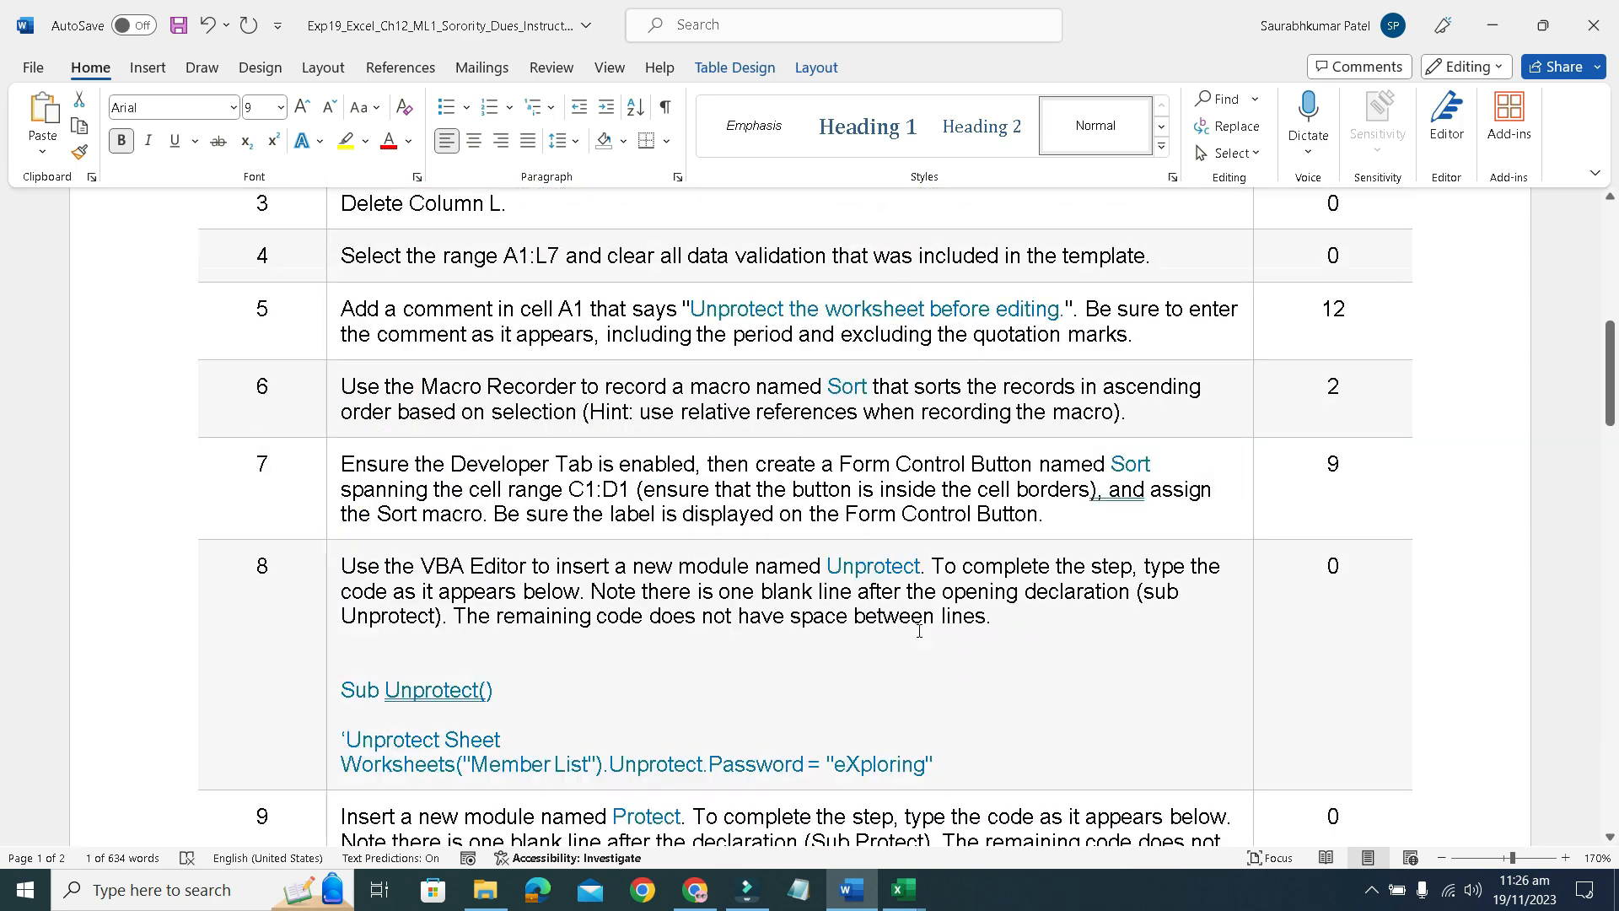